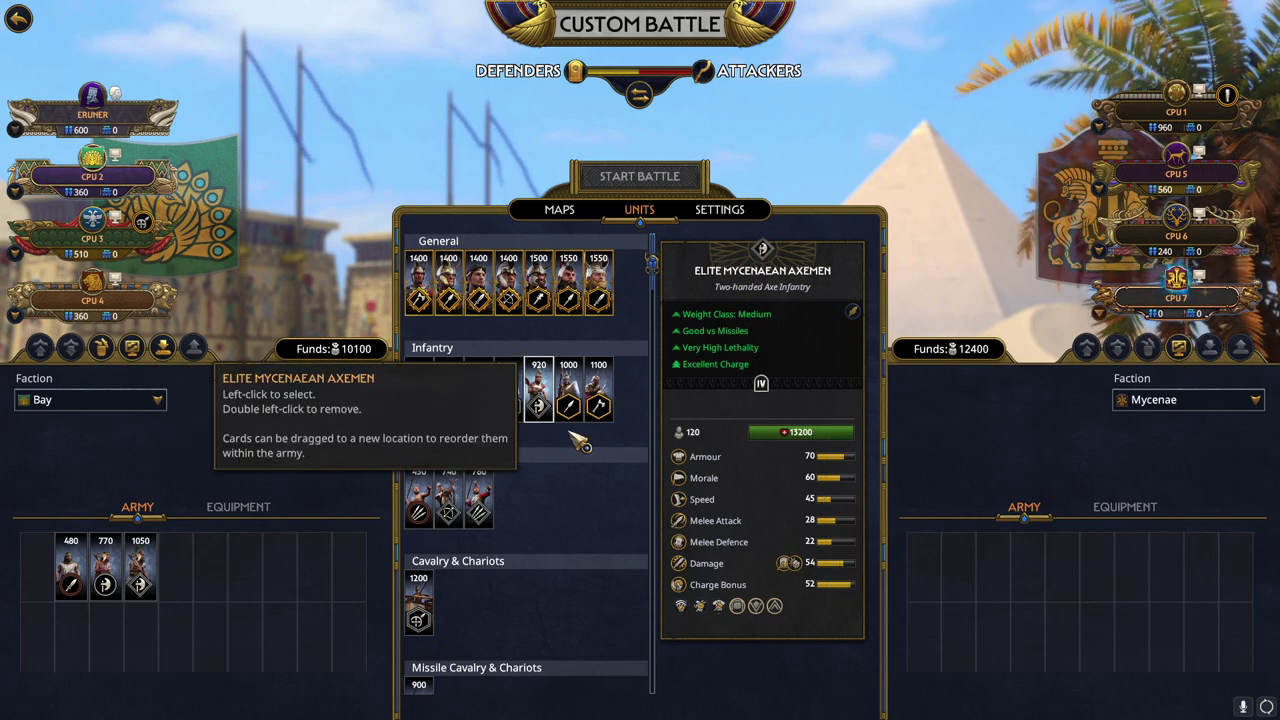
Inspect the stats of Mycenae's Armoured Spearmen and Mycenaean Militia and look through the native unit lists in the custom battle roster
{"action": "left_click", "coordinate": [575, 412]}
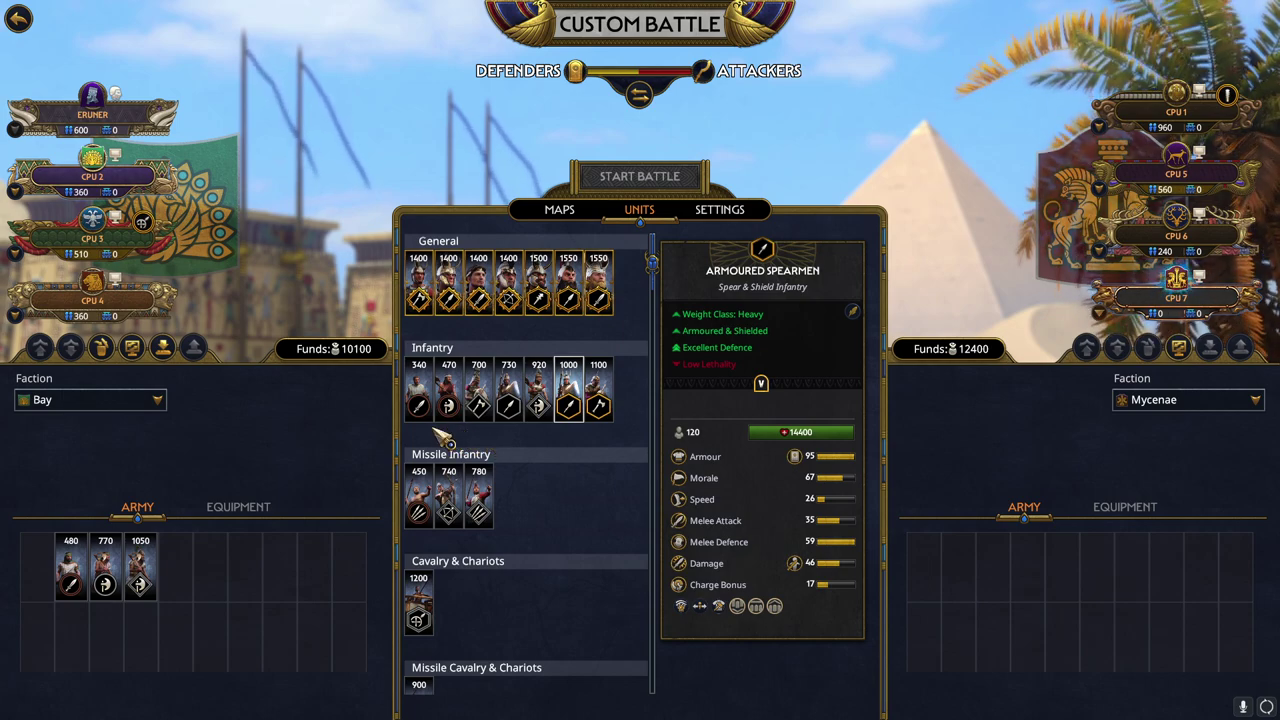
{"action": "left_click", "coordinate": [418, 390]}
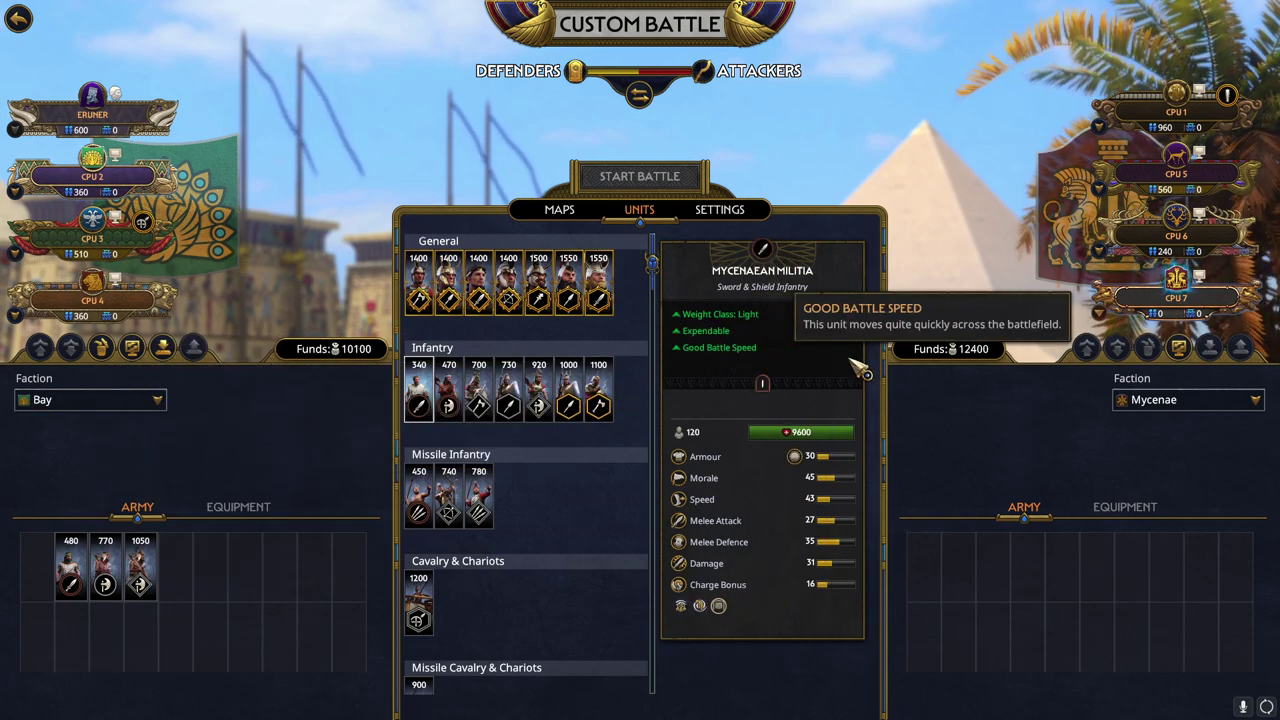
{"action": "scroll", "coordinate": [548, 545], "scroll_direction": "down", "scroll_amount": 3}
{"action": "scroll", "coordinate": [548, 537], "scroll_direction": "down", "scroll_amount": 3}
{"action": "scroll", "coordinate": [604, 548], "scroll_direction": "down", "scroll_amount": 2}
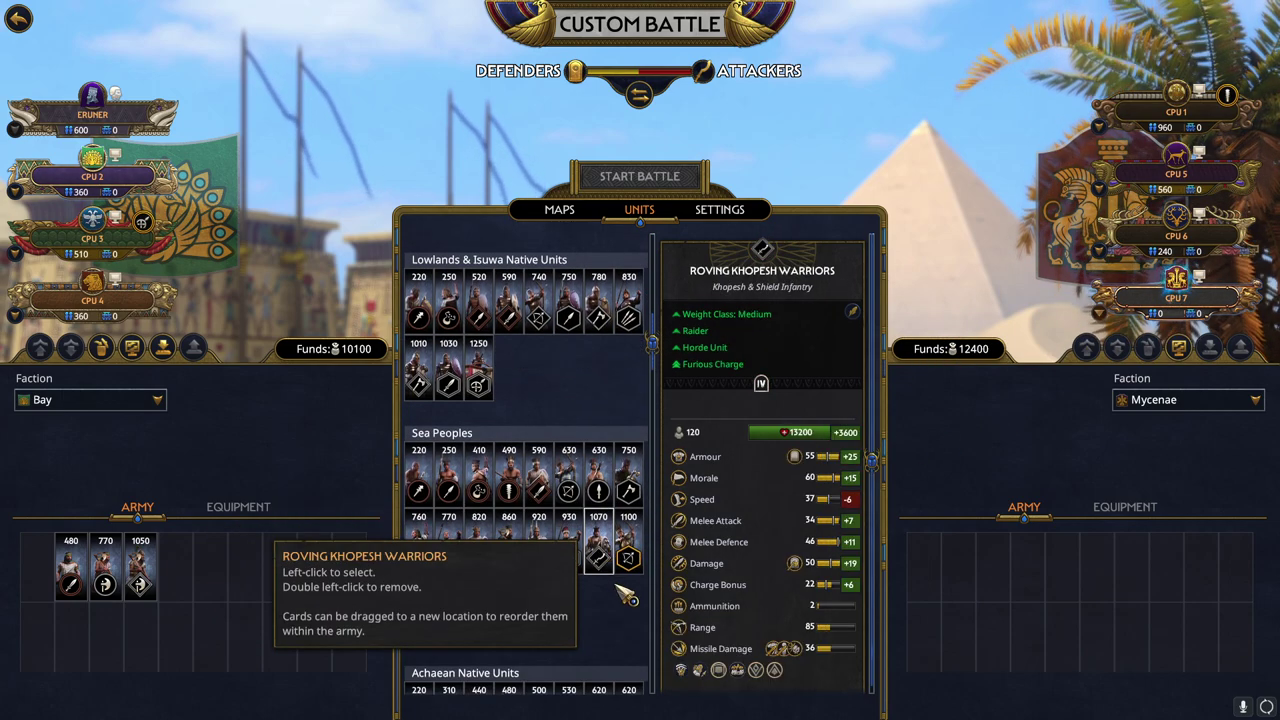
{"action": "scroll", "coordinate": [638, 608], "scroll_direction": "up", "scroll_amount": 8}
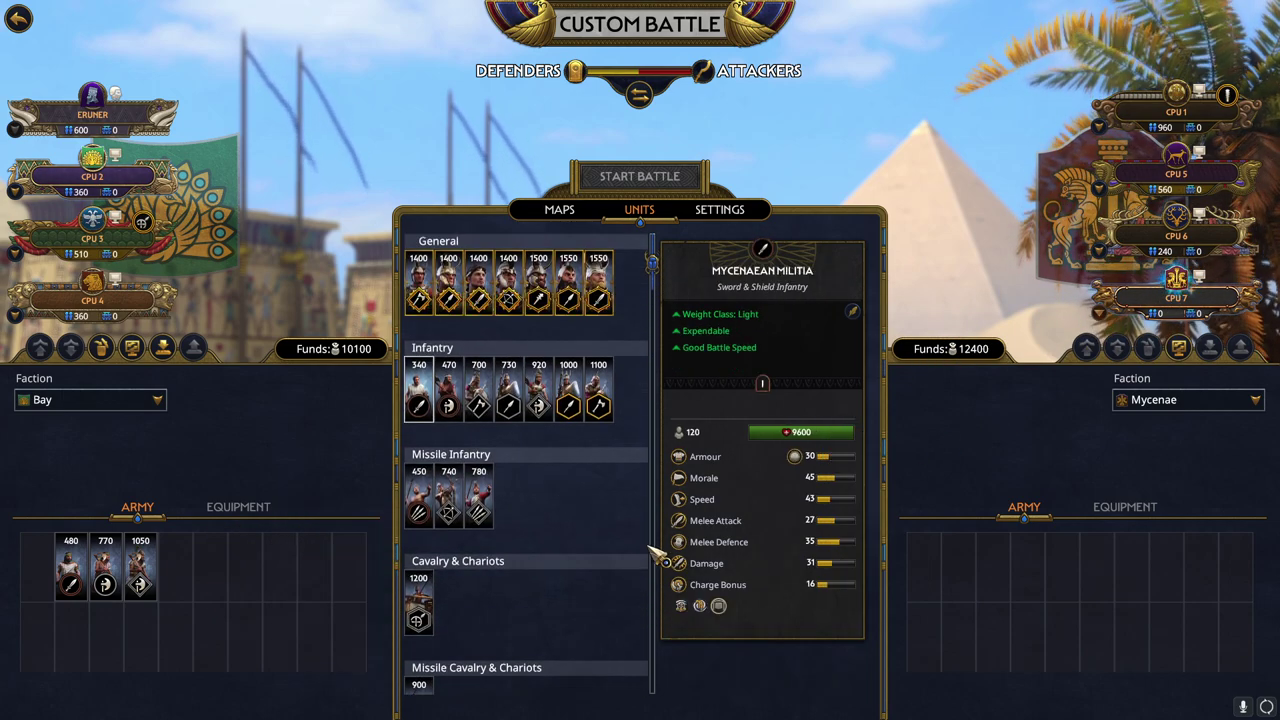
{"action": "left_click", "coordinate": [651, 432]}
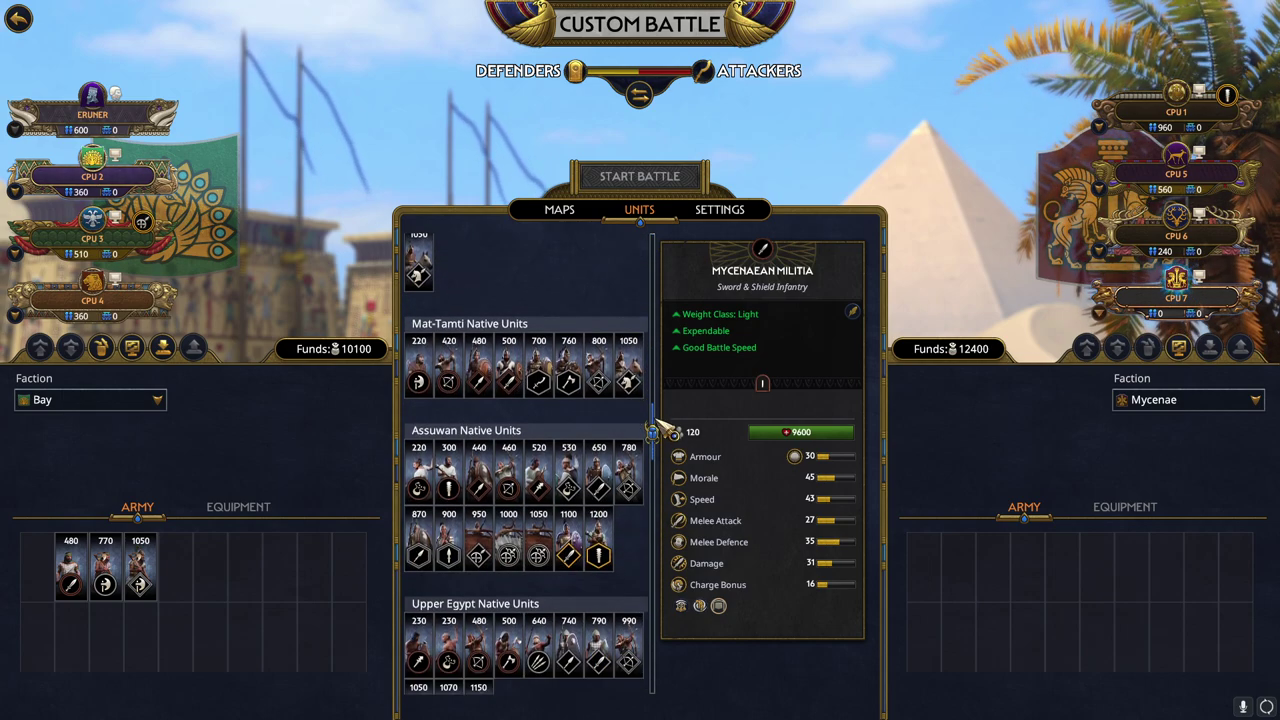
{"action": "left_click_drag", "start_coordinate": [651, 432], "coordinate": [665, 245]}
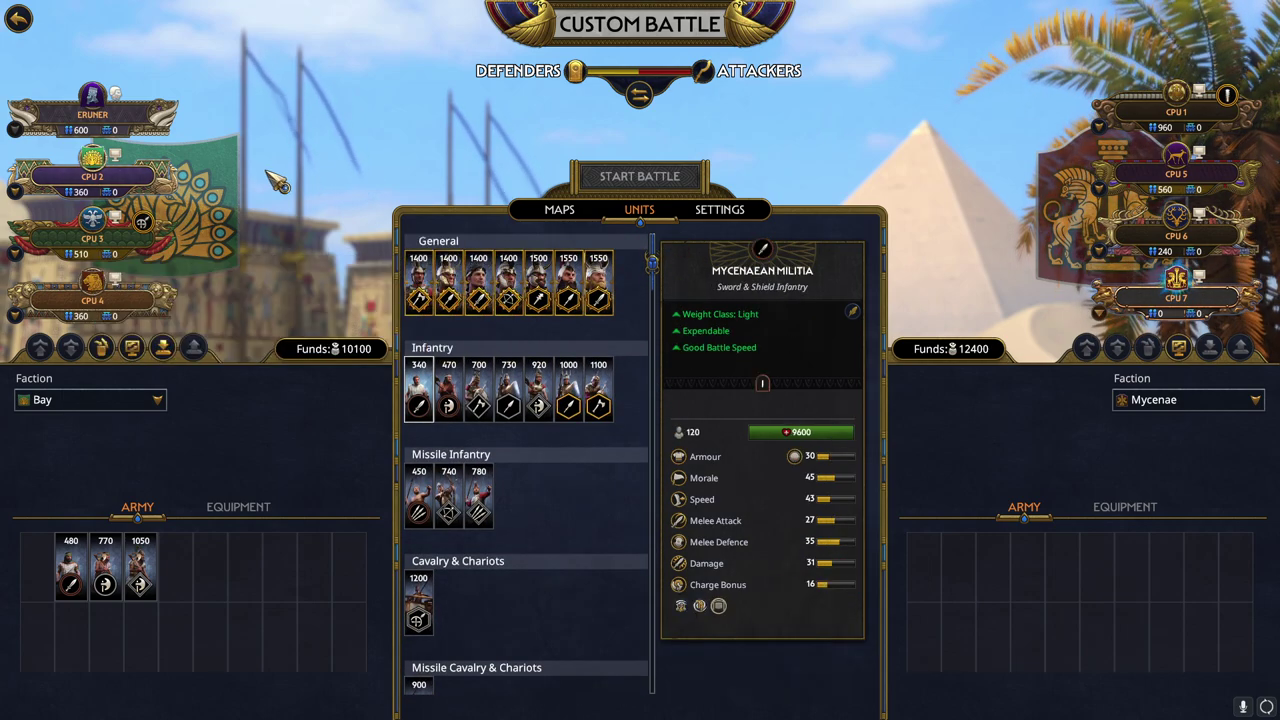
View the first defender's Babylon army and CPU 2's Bay army, including the Canaanite Warriors' stats
{"action": "left_click", "coordinate": [165, 131]}
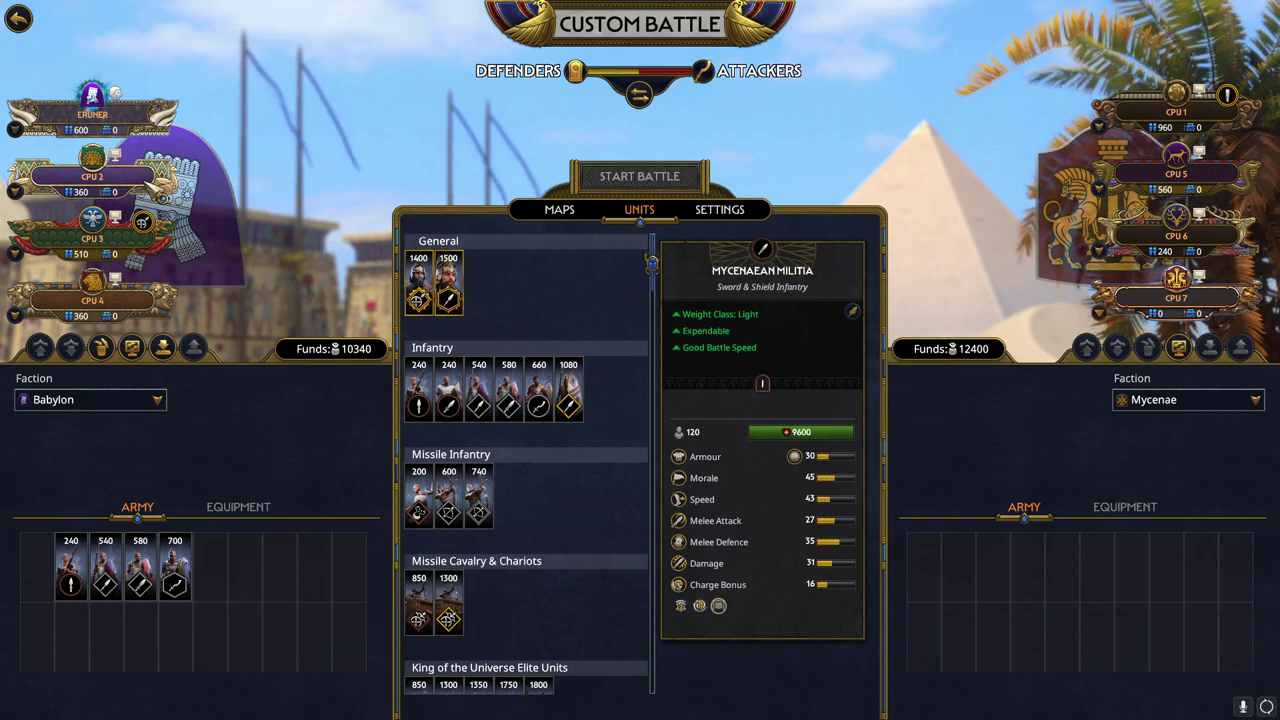
{"action": "left_click", "coordinate": [156, 192]}
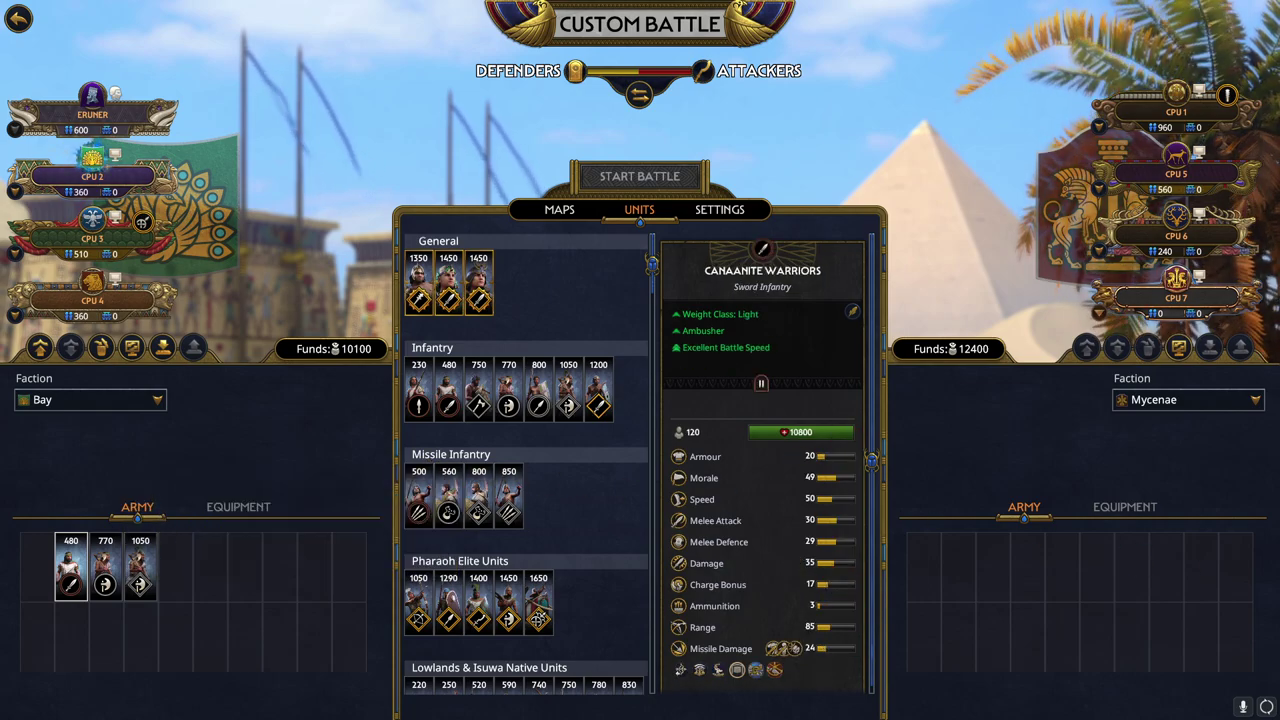
Switch to the feedback spreadsheet and examine the Babylon unit entries and their feedback under Biggest Balance Issues
{"action": "key", "text": "alt+Tab"}
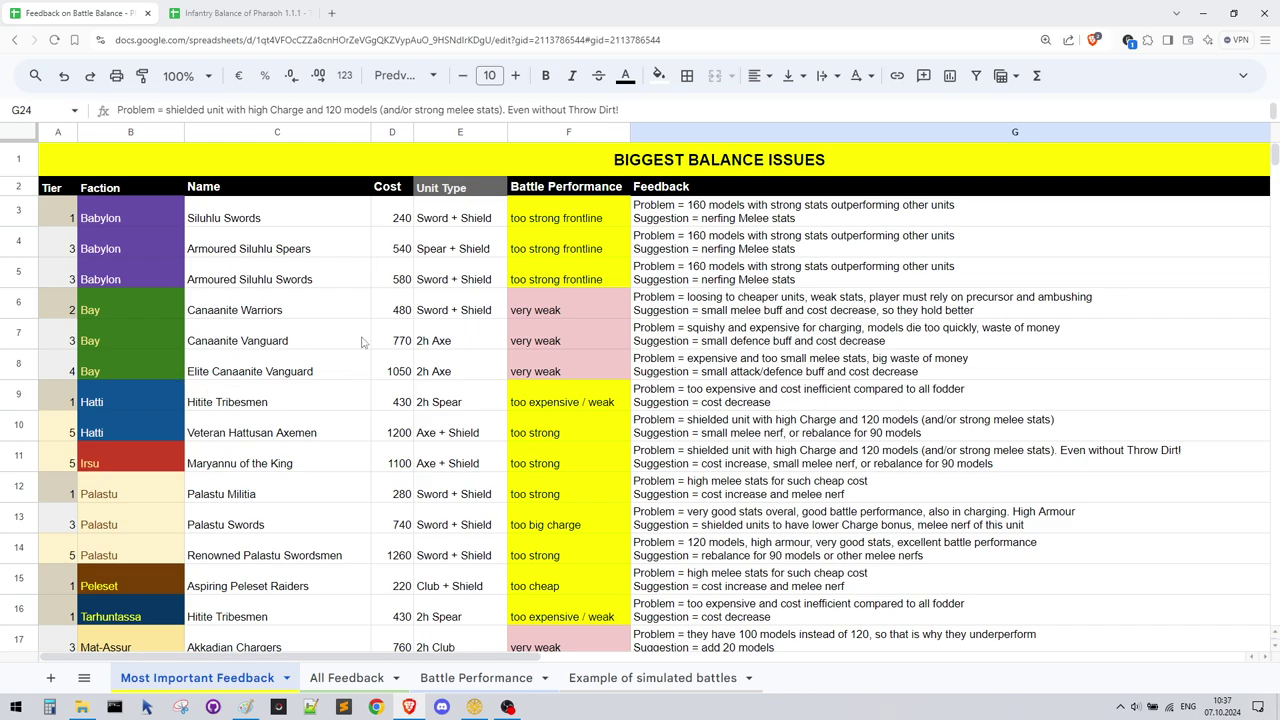
{"action": "left_click_drag", "start_coordinate": [146, 216], "coordinate": [718, 222]}
{"action": "left_click", "coordinate": [705, 222]}
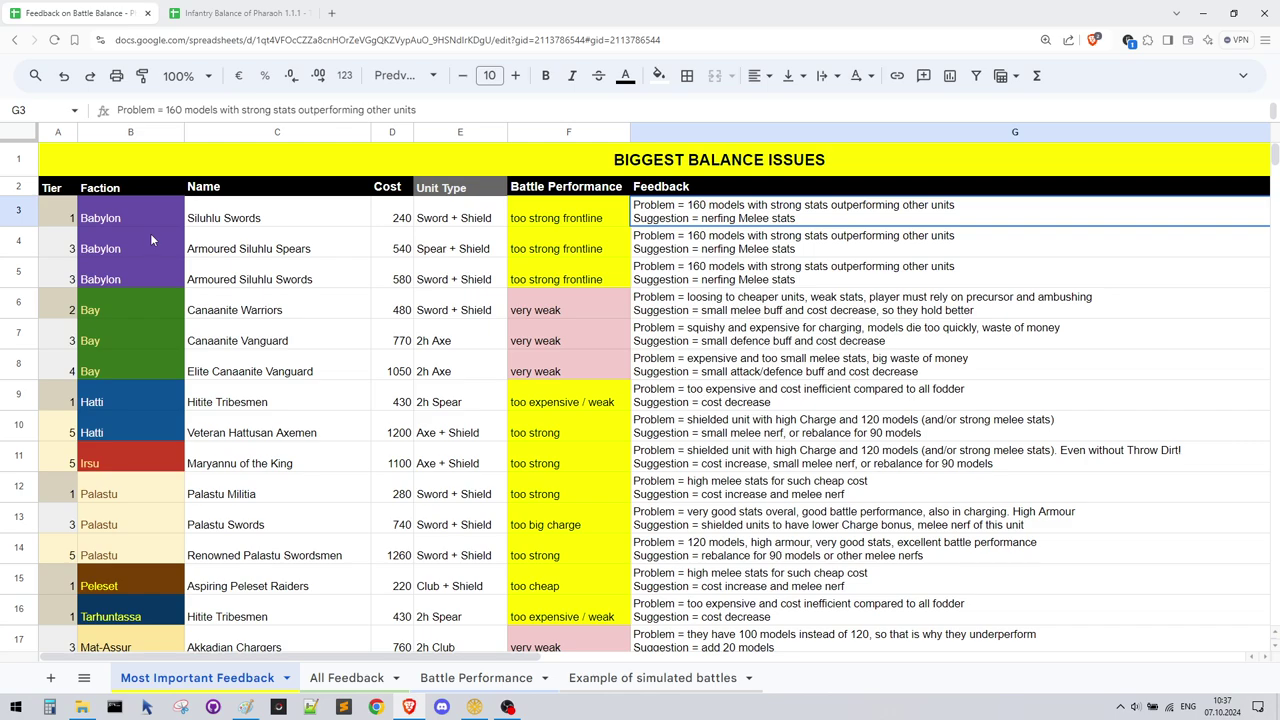
{"action": "left_click_drag", "start_coordinate": [155, 217], "coordinate": [146, 271]}
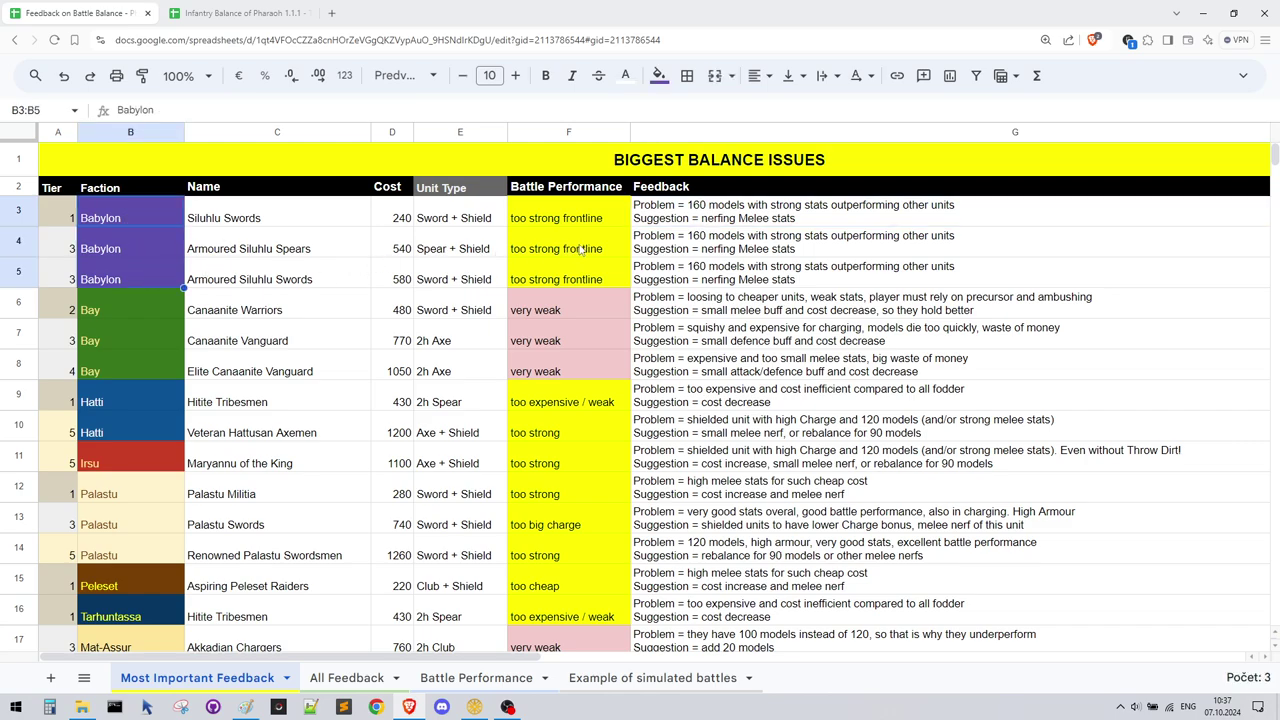
{"action": "left_click", "coordinate": [727, 243]}
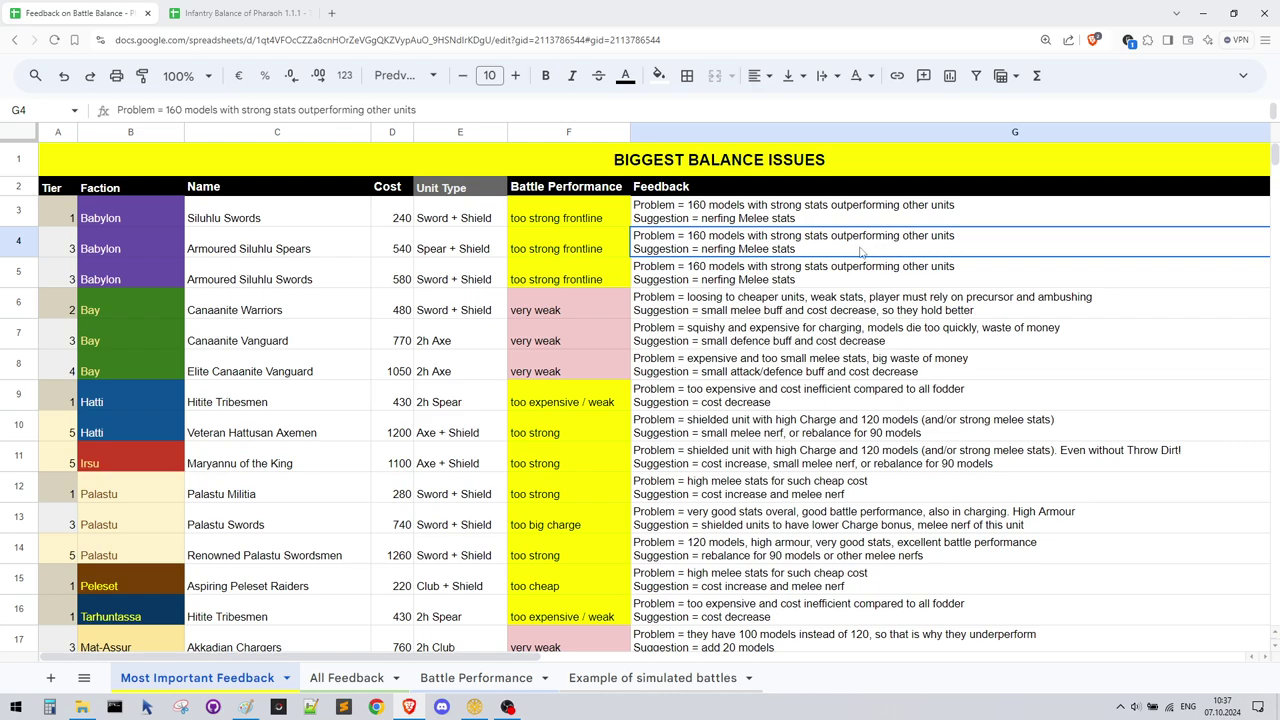
{"action": "left_click_drag", "start_coordinate": [158, 254], "coordinate": [648, 250]}
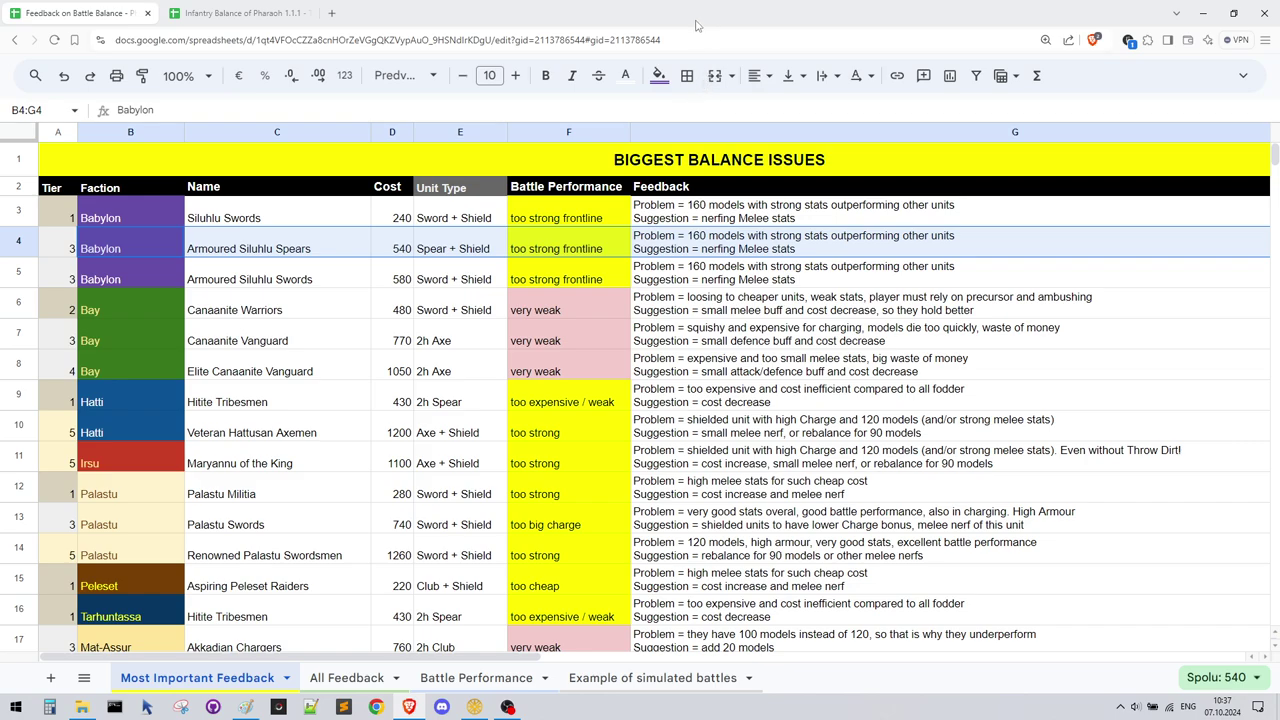
Switch back to the game and inspect the unit size and stats of Babylon's Armoured Siluhlu Spears
{"action": "key", "text": "alt+Tab"}
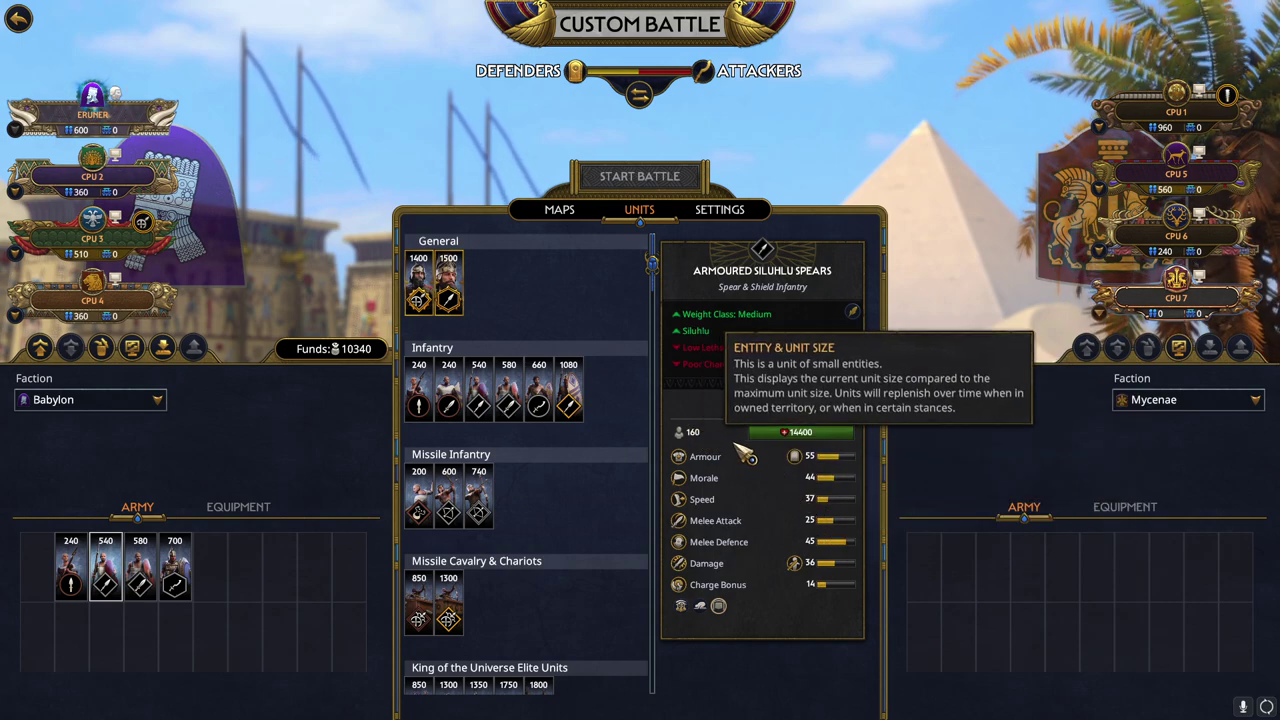
{"action": "mouse_move", "coordinate": [707, 612]}
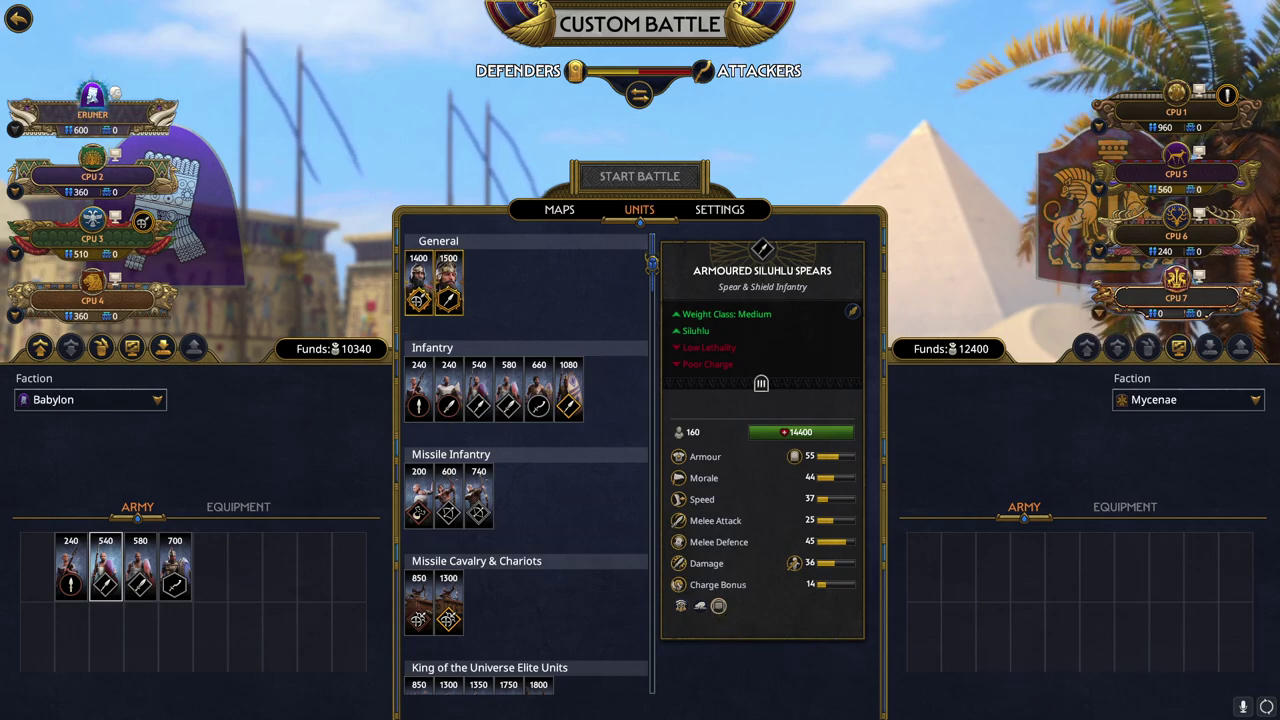
Return to the spreadsheet and review the Need Balancing Too entries from Siraku Levies to Renowned Axemen
{"action": "key", "text": "alt+Tab"}
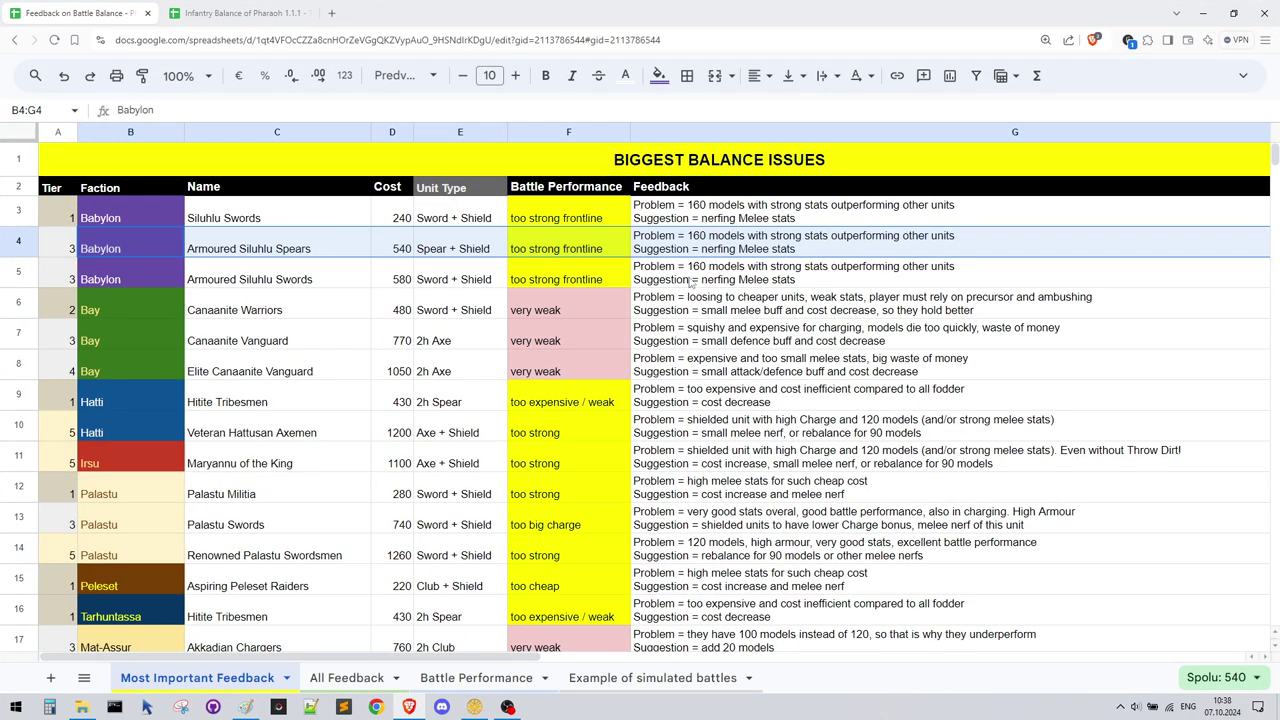
{"action": "scroll", "coordinate": [432, 341], "scroll_direction": "down", "scroll_amount": 3}
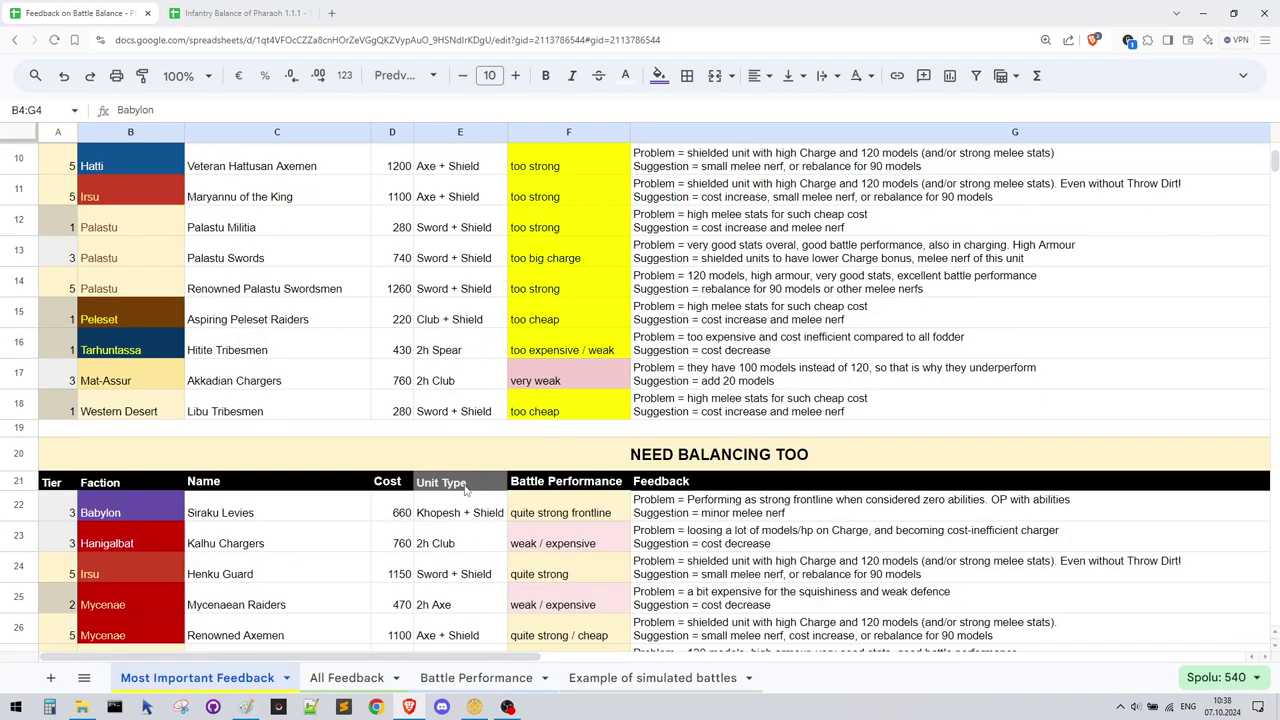
{"action": "scroll", "coordinate": [662, 420], "scroll_direction": "down", "scroll_amount": 1}
{"action": "left_click_drag", "start_coordinate": [362, 450], "coordinate": [700, 508]}
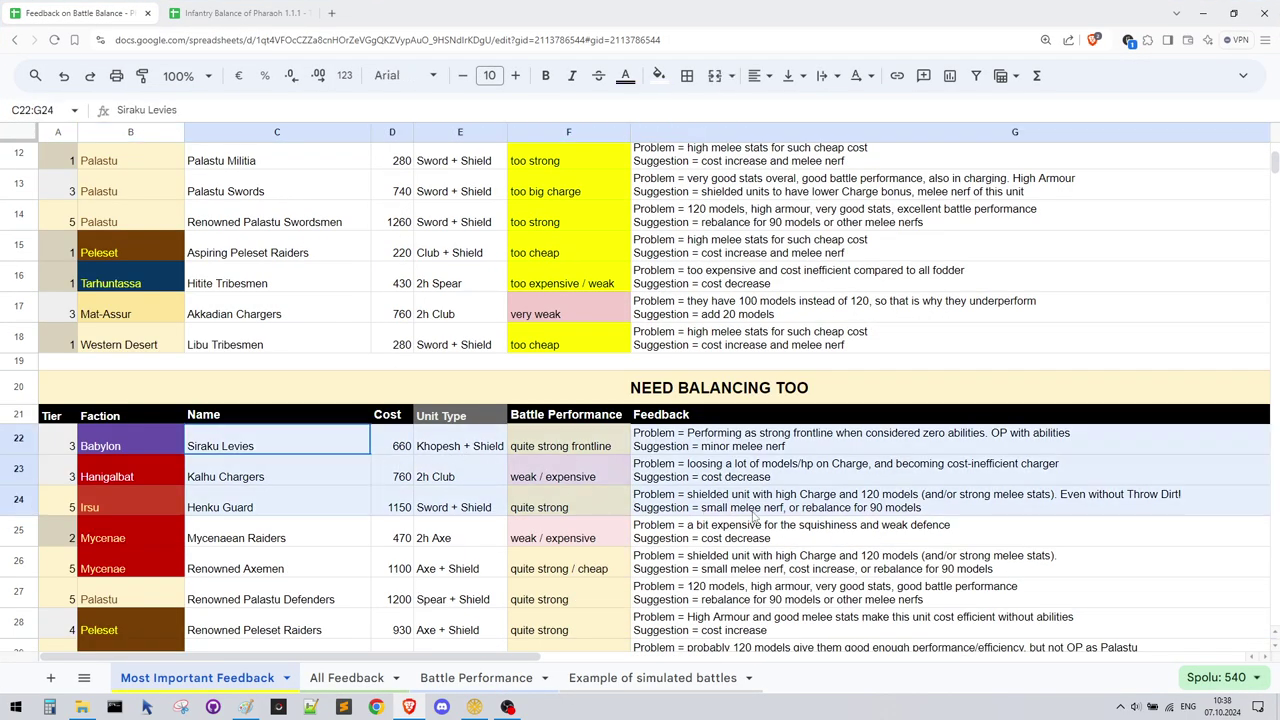
{"action": "left_click", "coordinate": [795, 552]}
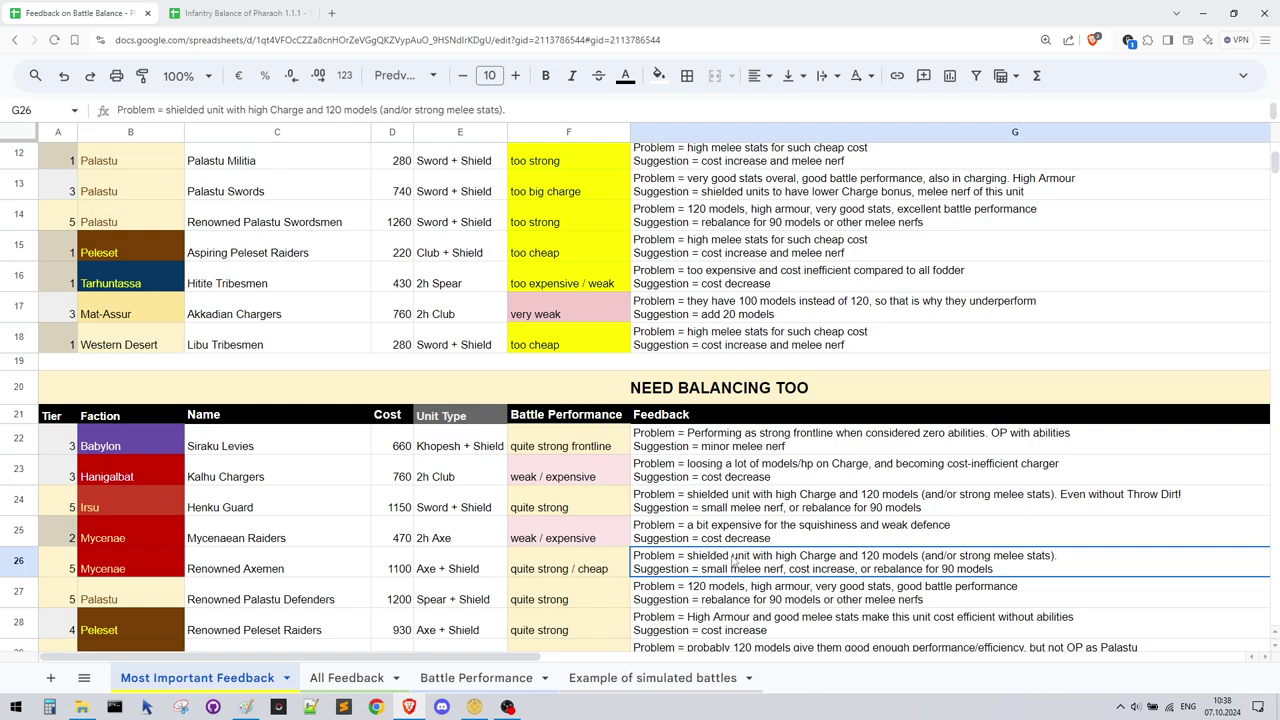
{"action": "scroll", "coordinate": [735, 560], "scroll_direction": "up", "scroll_amount": 5}
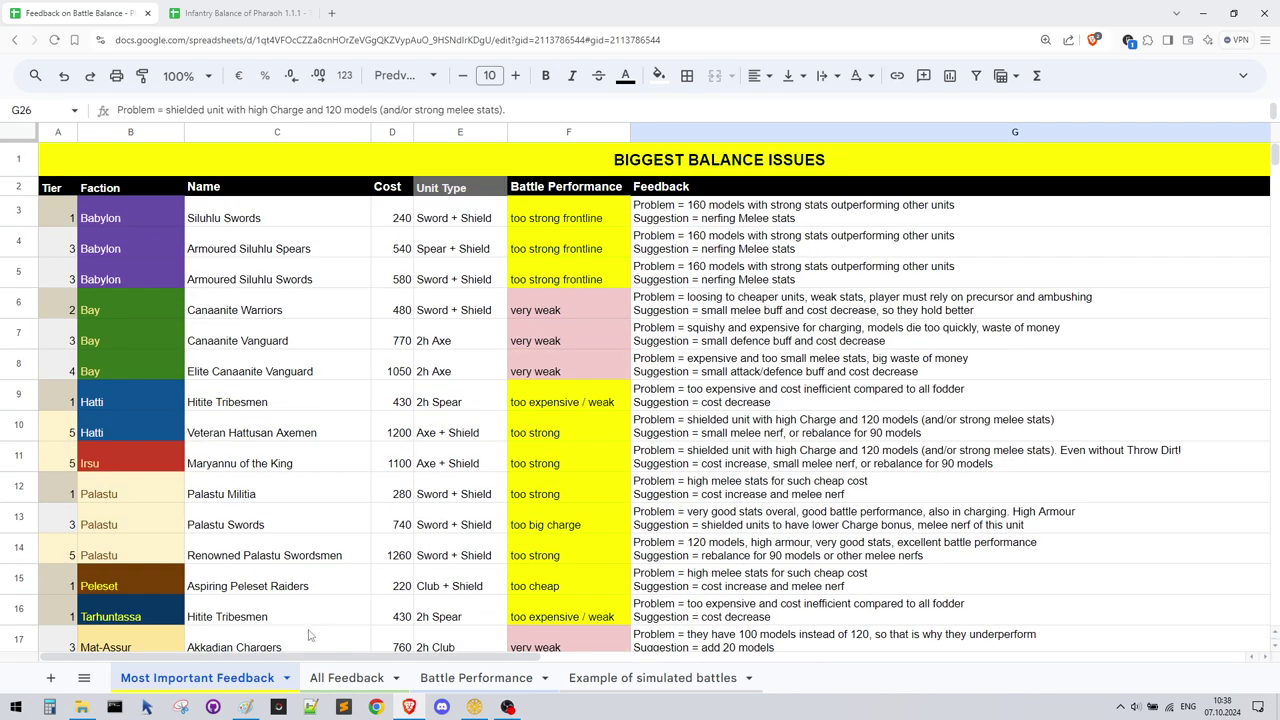
Open the All Feedback sheet and examine the Ramesses Medjay Chargers entry in row 109 with its performance rating and feedback
{"action": "left_click", "coordinate": [342, 679]}
{"action": "left_click_drag", "start_coordinate": [196, 245], "coordinate": [330, 335]}
{"action": "left_click", "coordinate": [855, 438]}
{"action": "scroll", "coordinate": [703, 436], "scroll_direction": "down", "scroll_amount": 20}
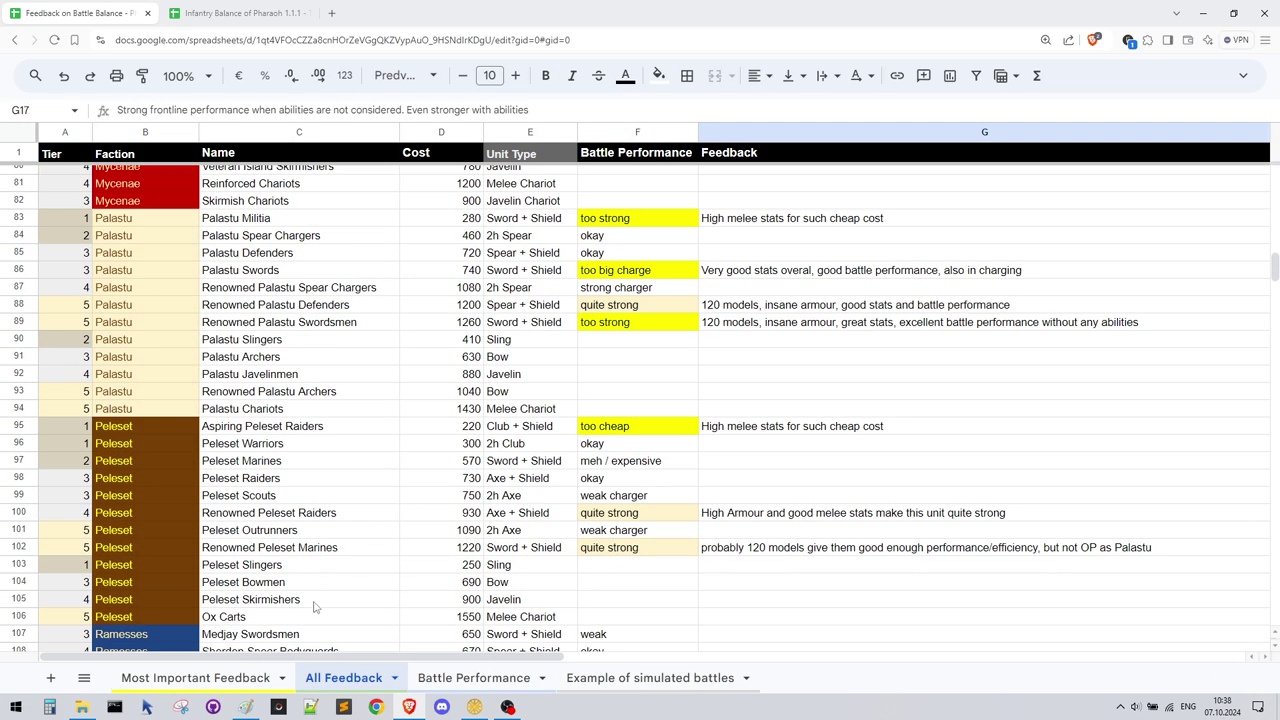
{"action": "scroll", "coordinate": [778, 521], "scroll_direction": "down", "scroll_amount": 4}
{"action": "left_click_drag", "start_coordinate": [668, 476], "coordinate": [710, 474]}
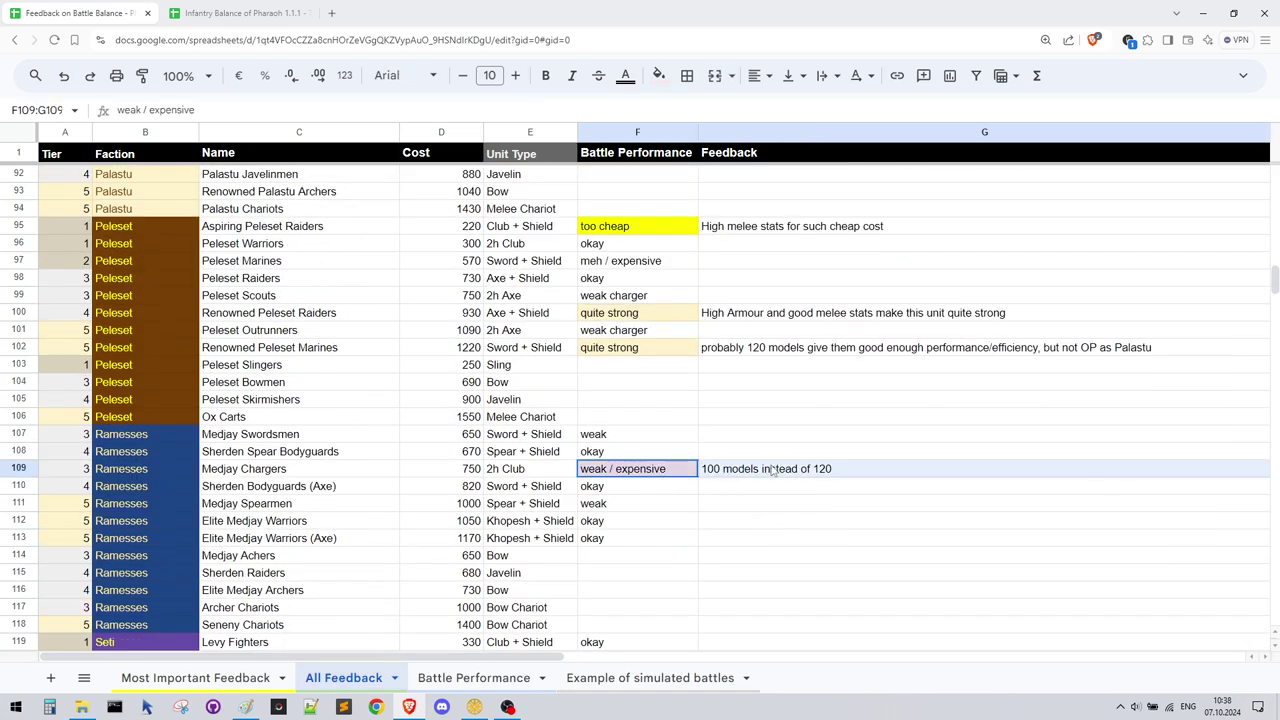
{"action": "left_click_drag", "start_coordinate": [179, 468], "coordinate": [744, 479]}
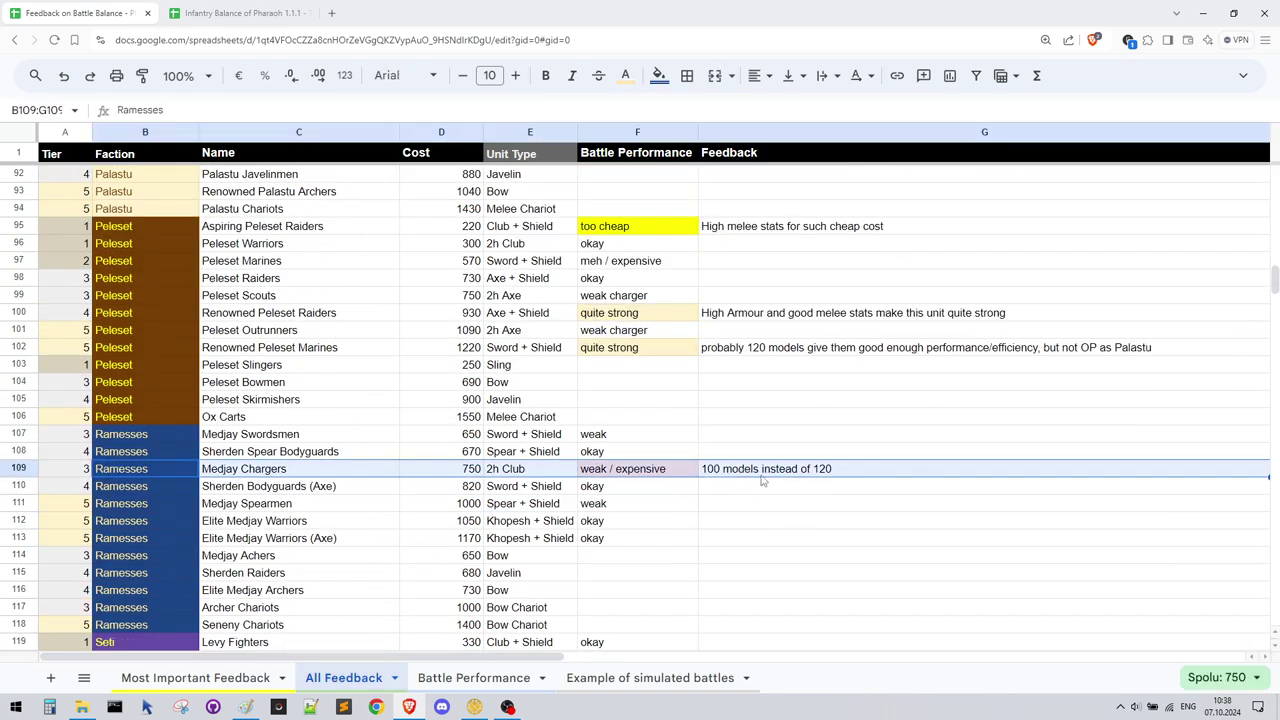
{"action": "left_click", "coordinate": [804, 470]}
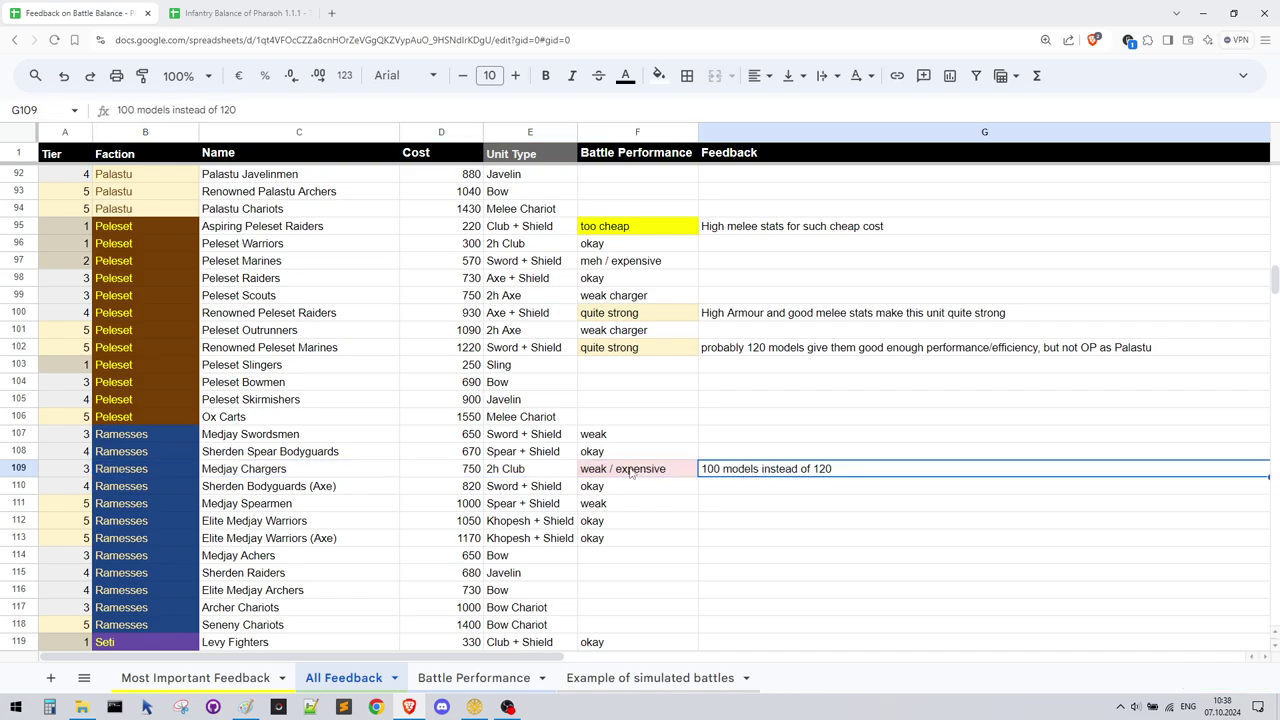
{"action": "left_click_drag", "start_coordinate": [394, 474], "coordinate": [780, 470]}
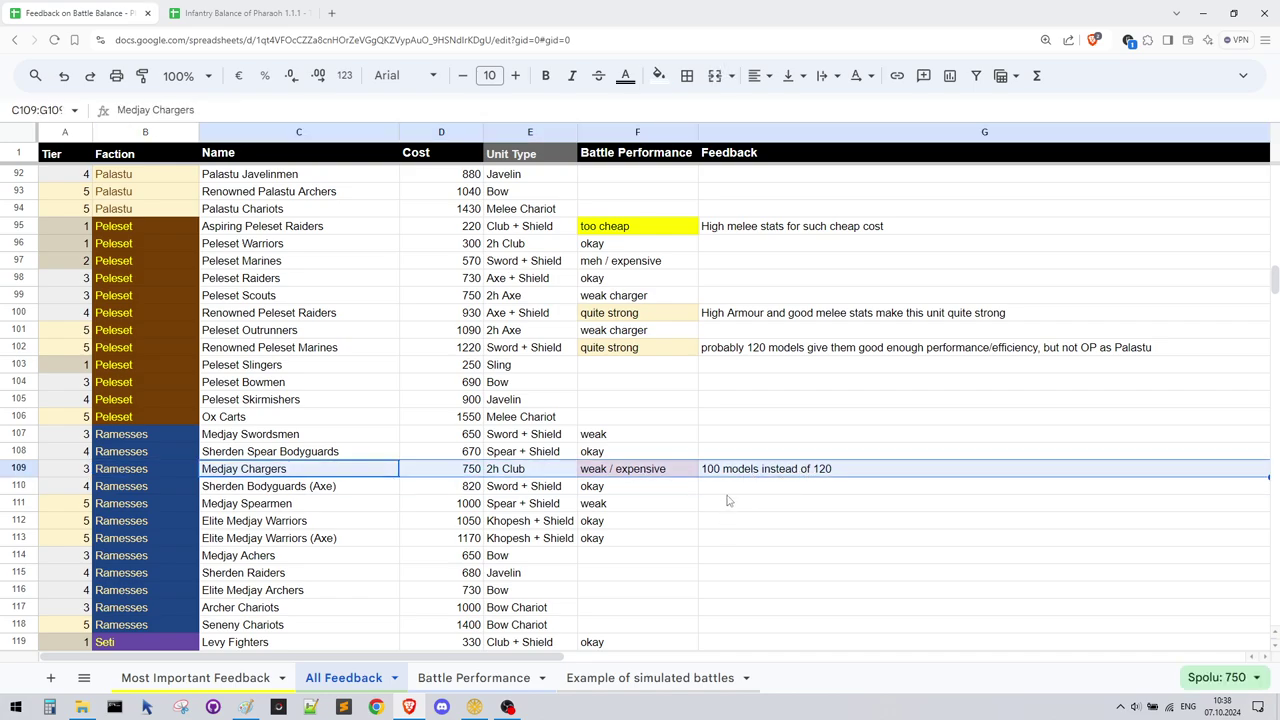
In the game's custom battle setup, give the first defender a Ramesses army containing only one Medjay Chargers unit
{"action": "left_click", "coordinate": [472, 709]}
{"action": "left_click", "coordinate": [140, 400]}
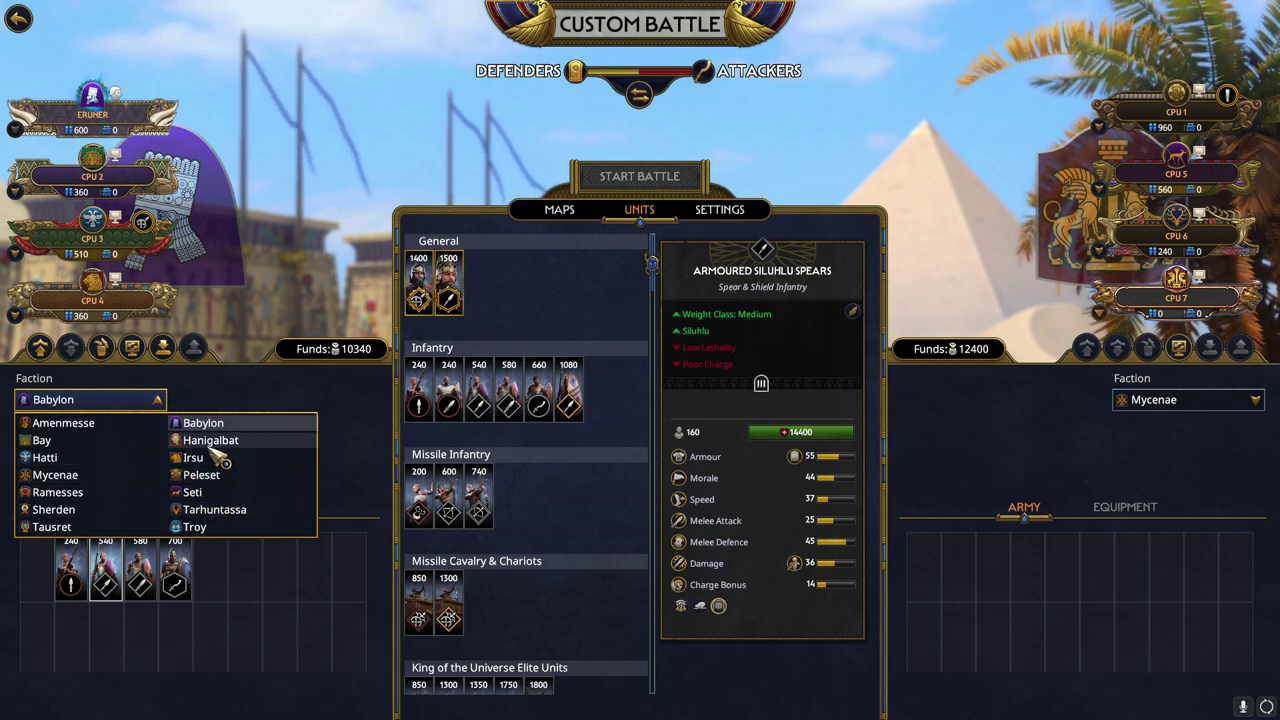
{"action": "left_click", "coordinate": [90, 493]}
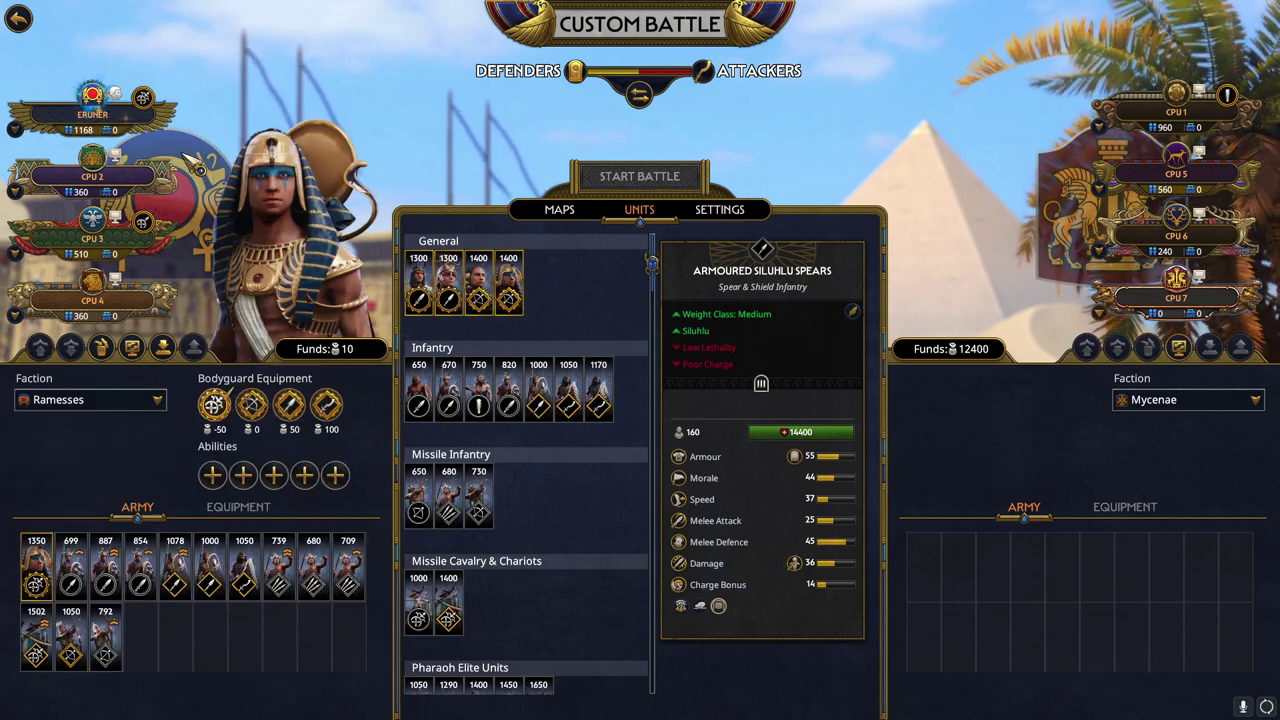
{"action": "left_click", "coordinate": [101, 346]}
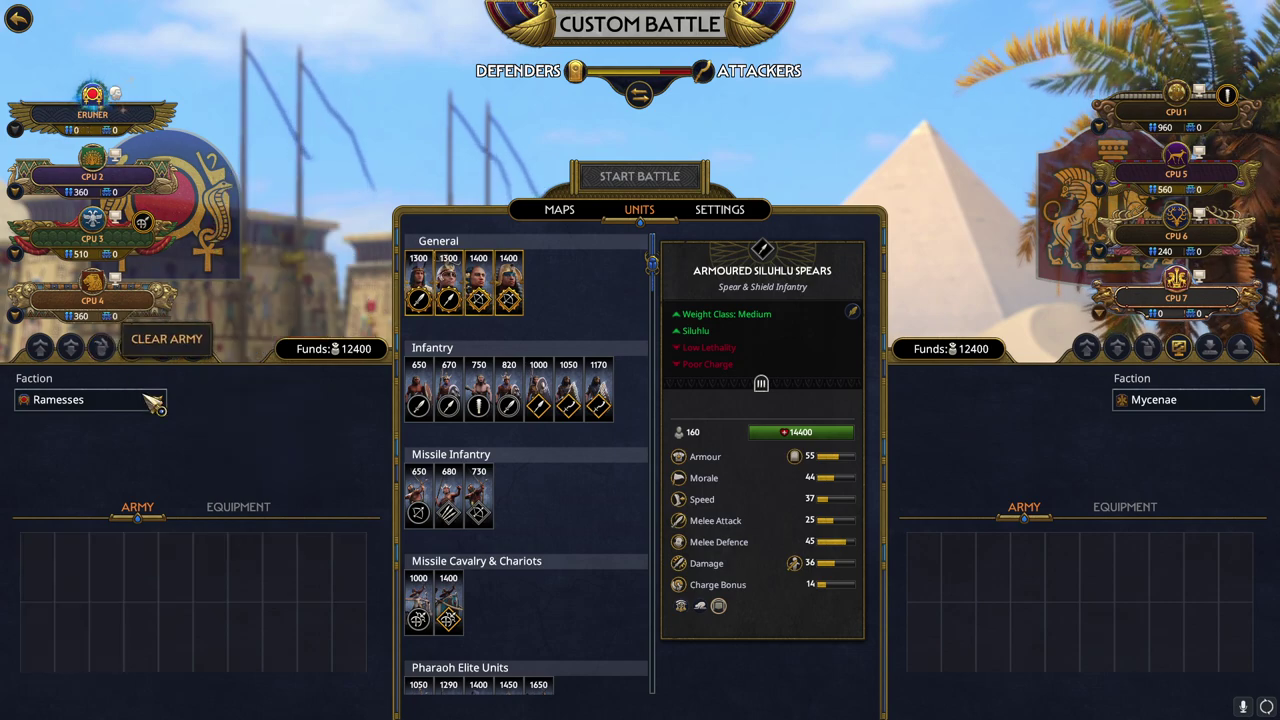
{"action": "left_click", "coordinate": [480, 400]}
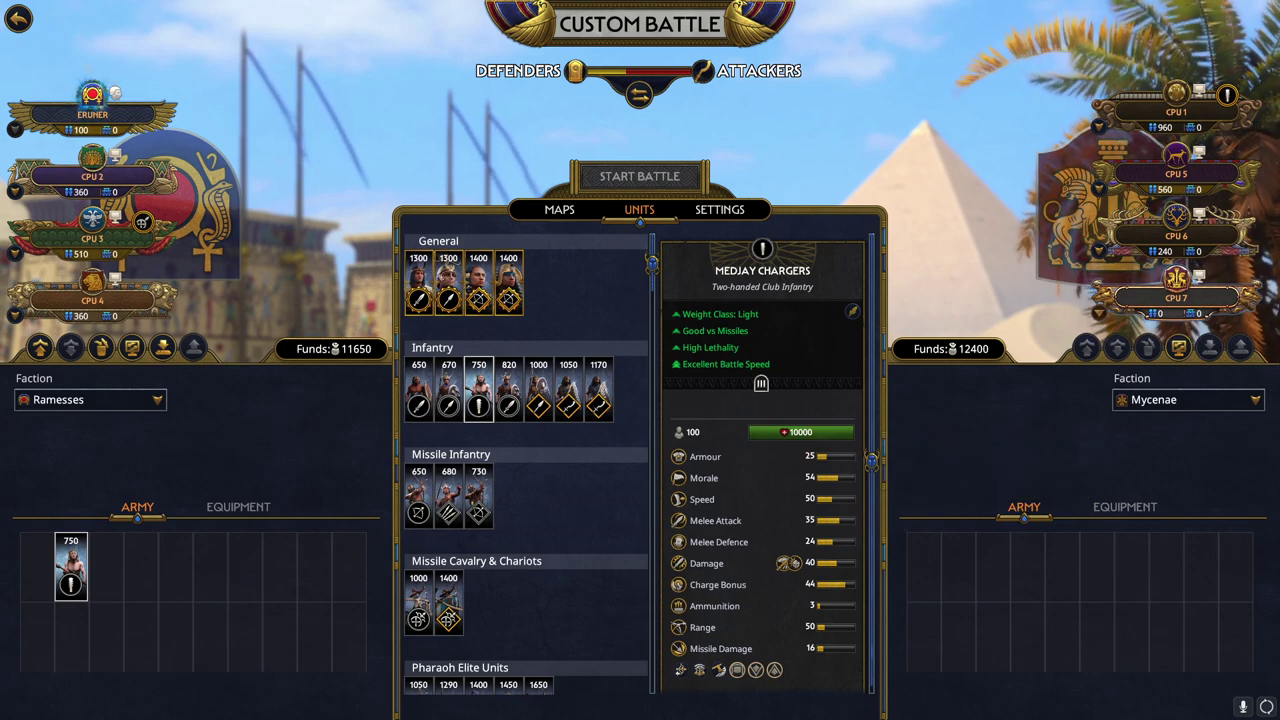
Switch back to the spreadsheet and check the remaining Ramesses and Seti unit ratings in All Feedback
{"action": "key", "text": "alt+Tab"}
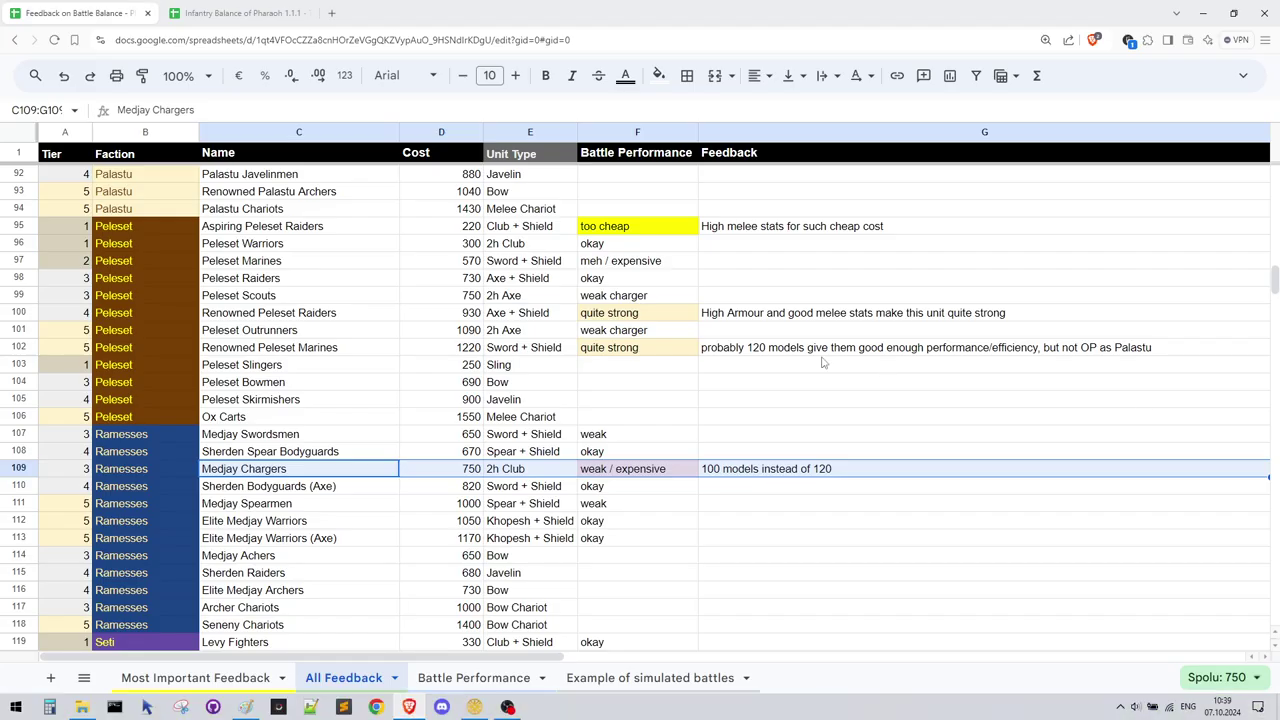
{"action": "left_click", "coordinate": [638, 521]}
{"action": "scroll", "coordinate": [553, 488], "scroll_direction": "down", "scroll_amount": 3}
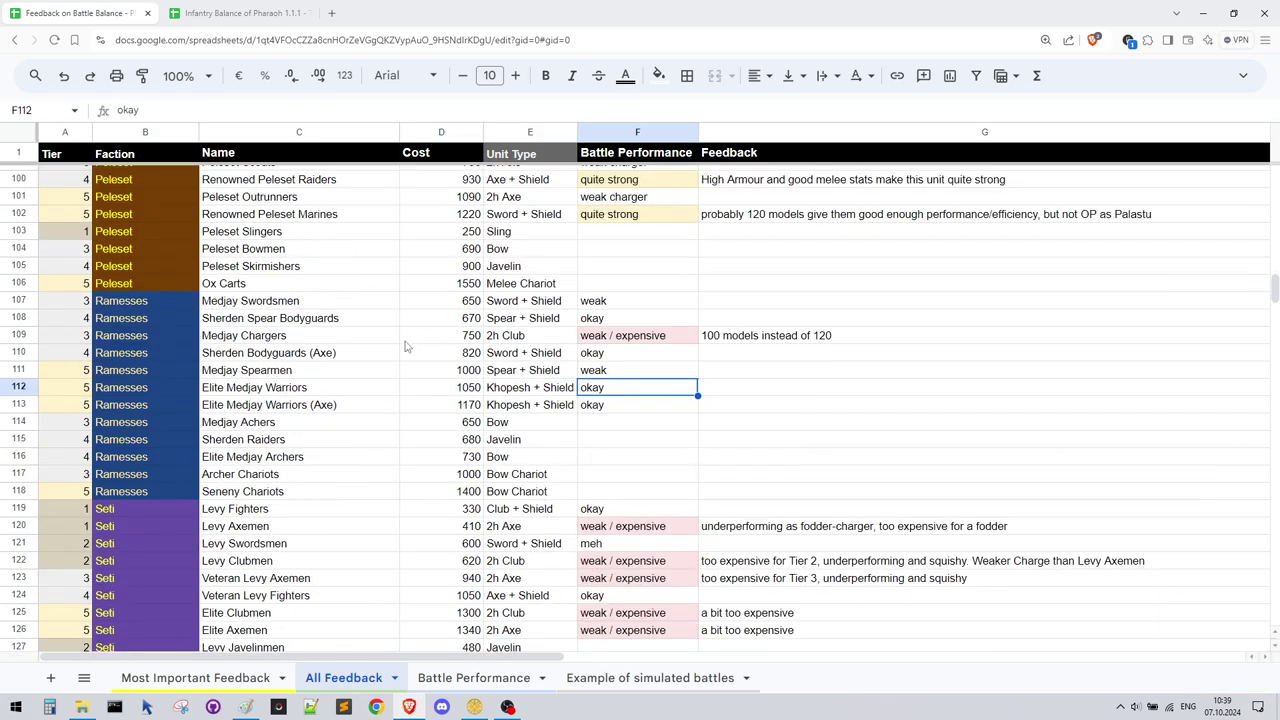
Open the Most Important Feedback sheet and review the battle performance ratings for Bay, Palastu, Akkadian Chargers and the Need Balancing Too units
{"action": "left_click", "coordinate": [200, 684]}
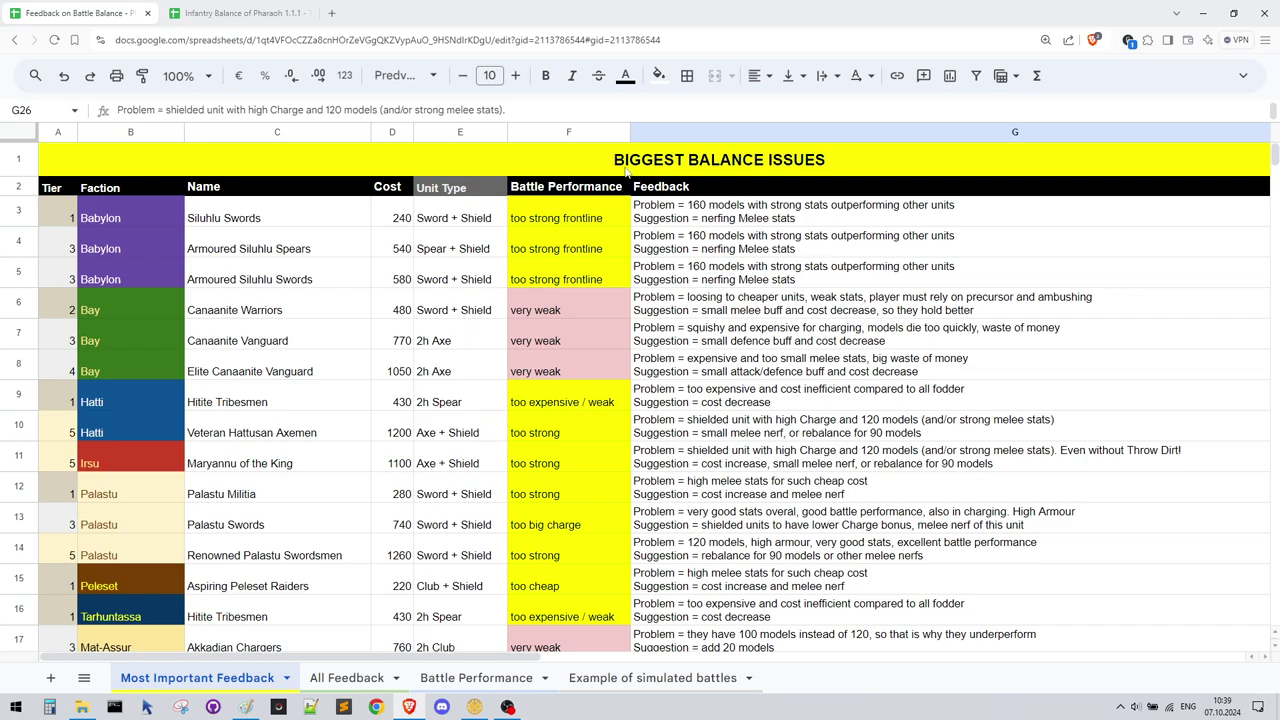
{"action": "left_click_drag", "start_coordinate": [450, 224], "coordinate": [443, 368]}
{"action": "scroll", "coordinate": [472, 430], "scroll_direction": "down", "scroll_amount": 2}
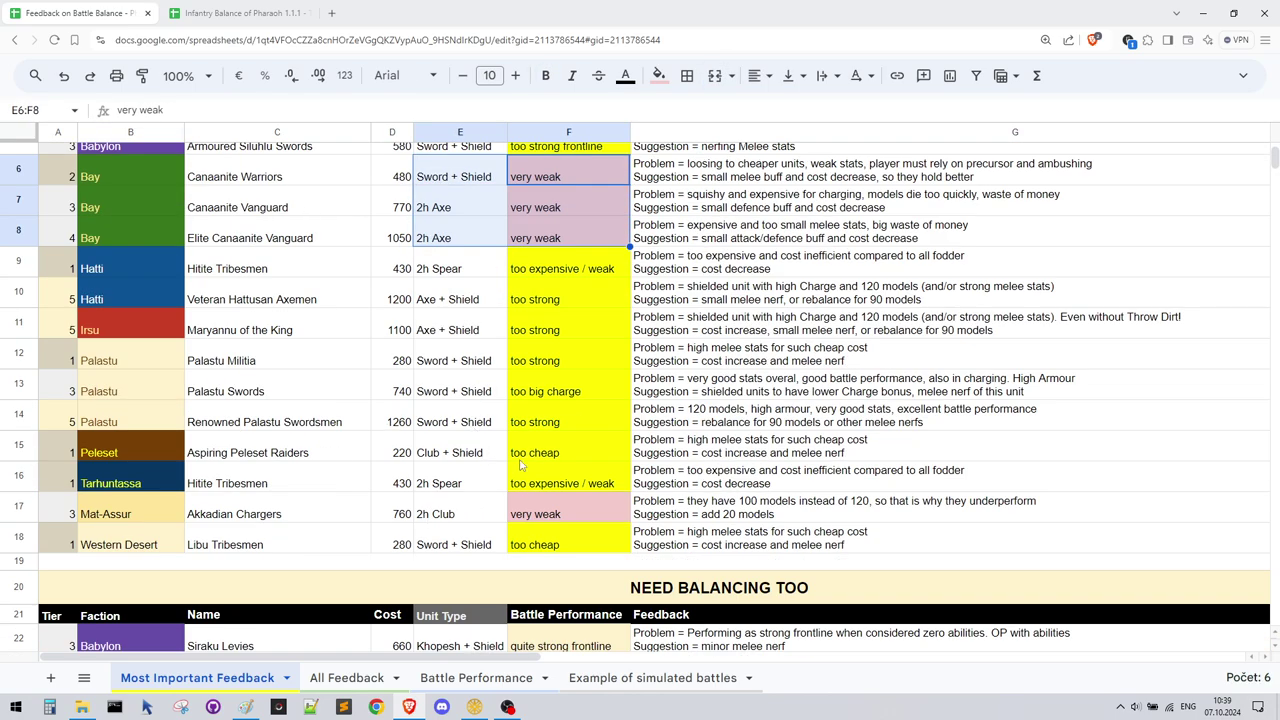
{"action": "left_click_drag", "start_coordinate": [532, 362], "coordinate": [565, 422]}
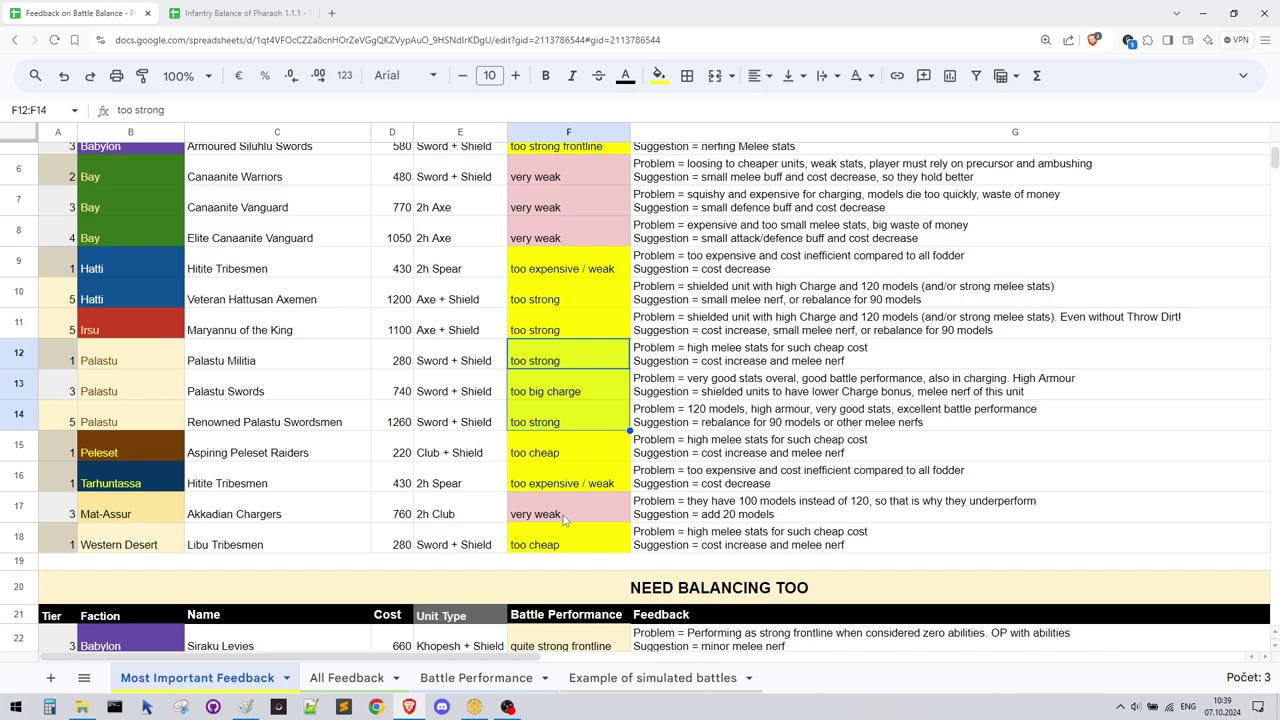
{"action": "left_click", "coordinate": [563, 518]}
{"action": "scroll", "coordinate": [660, 522], "scroll_direction": "down", "scroll_amount": 5}
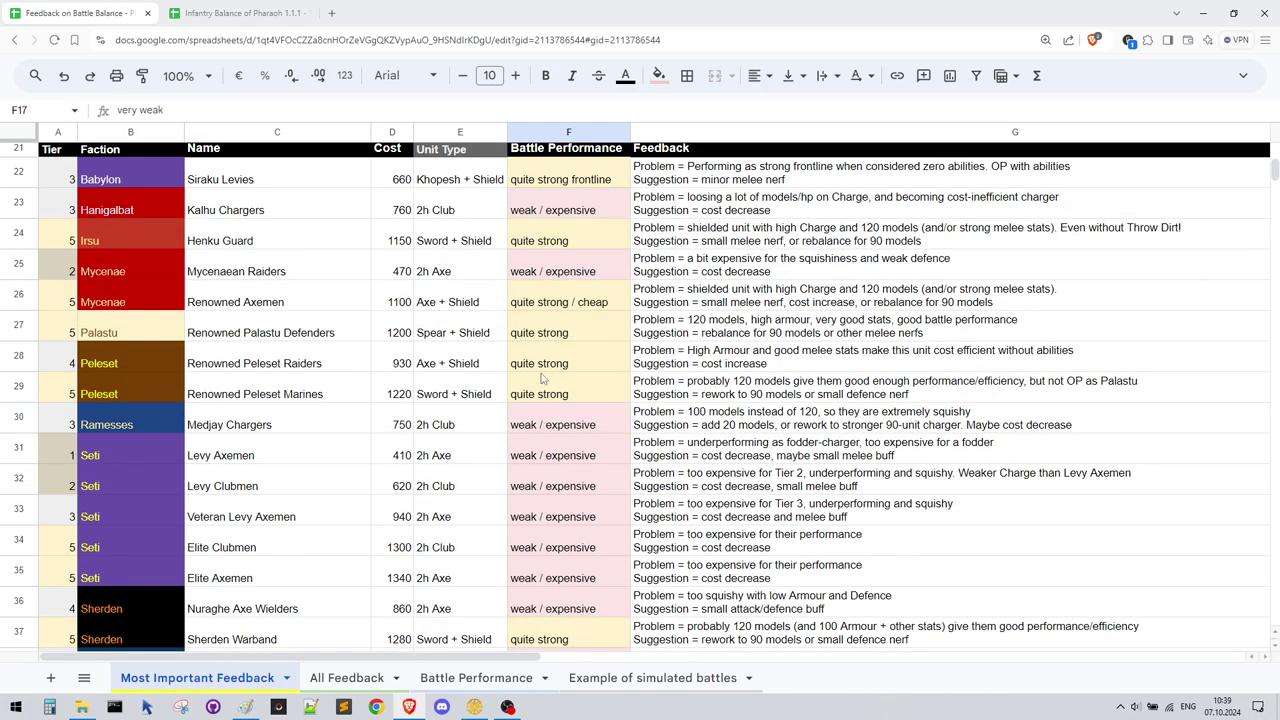
Review the Most Important Feedback entries in rows 30 to 36 and the Tier 6 elite units in rows 40 to 50
{"action": "left_click_drag", "start_coordinate": [570, 426], "coordinate": [716, 610]}
{"action": "scroll", "coordinate": [660, 580], "scroll_direction": "down", "scroll_amount": 3}
{"action": "scroll", "coordinate": [660, 582], "scroll_direction": "down", "scroll_amount": 2}
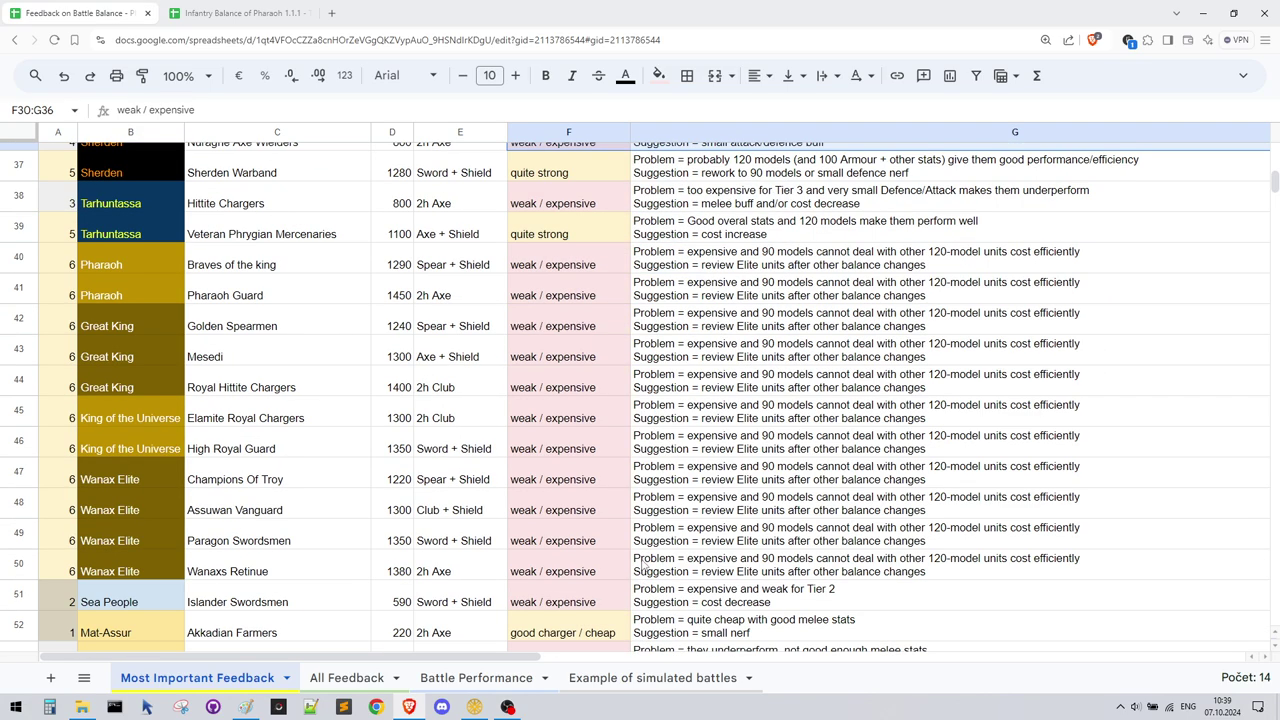
{"action": "left_click_drag", "start_coordinate": [150, 266], "coordinate": [158, 566]}
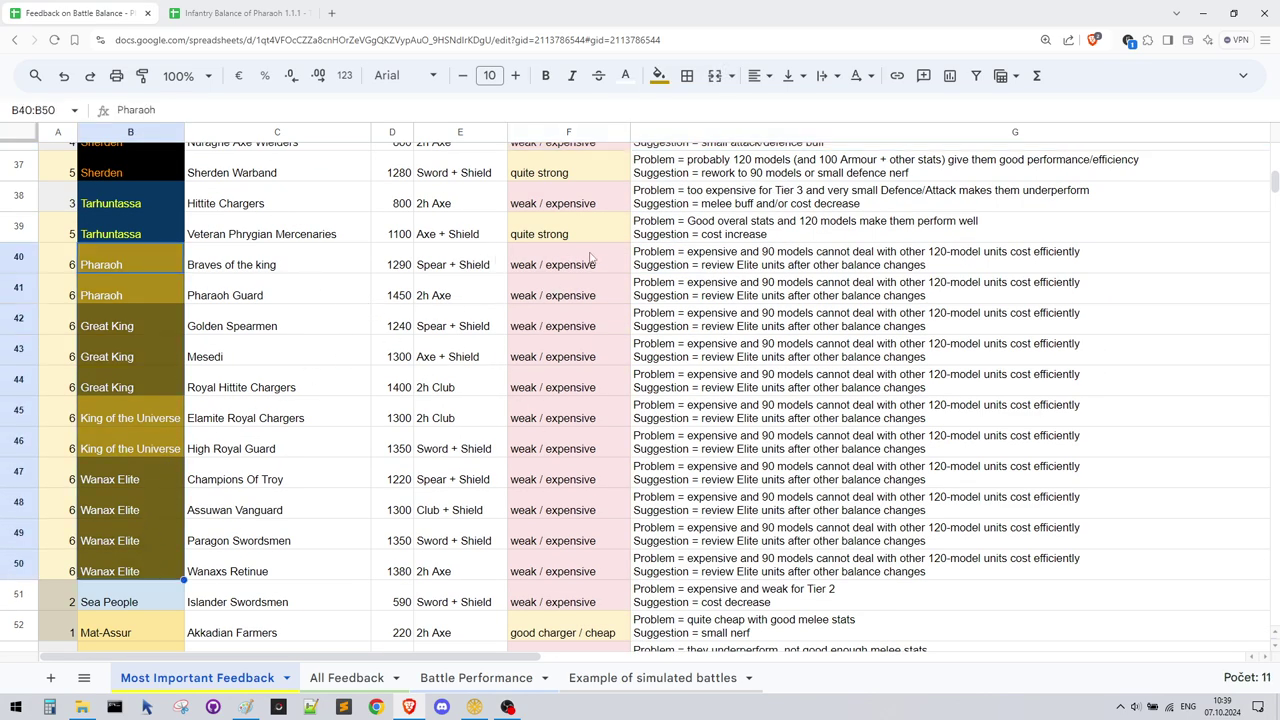
{"action": "left_click", "coordinate": [660, 262]}
{"action": "scroll", "coordinate": [670, 300], "scroll_direction": "down", "scroll_amount": 6}
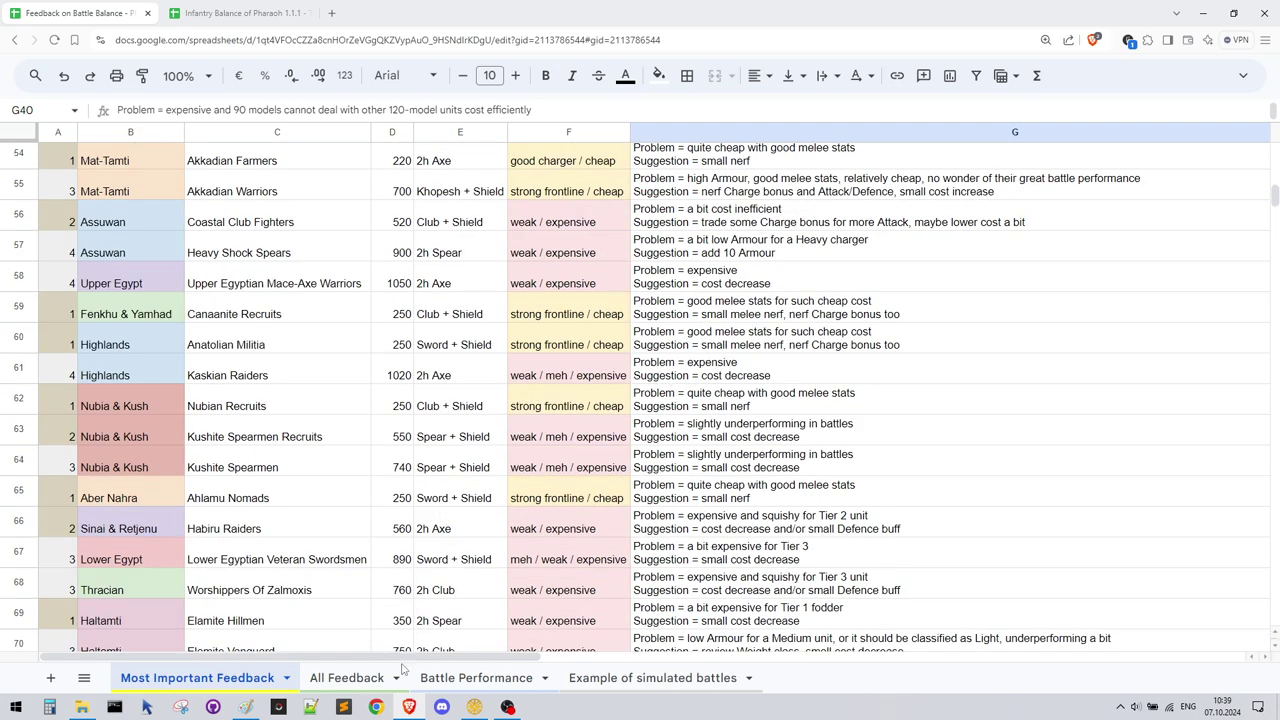
Open the Battle Performance sheet and examine the Babylon units' charger and frontline performance, focusing on rows 29 to 32
{"action": "left_click", "coordinate": [440, 682]}
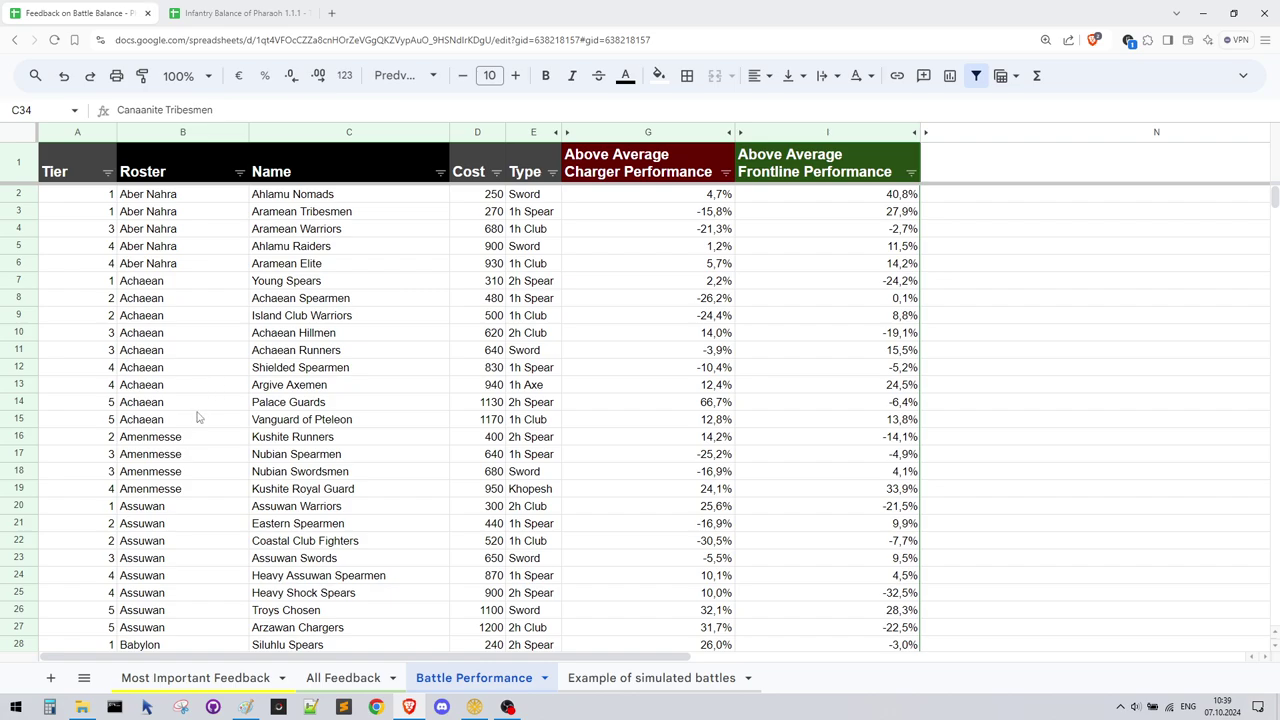
{"action": "scroll", "coordinate": [197, 417], "scroll_direction": "down", "scroll_amount": 3}
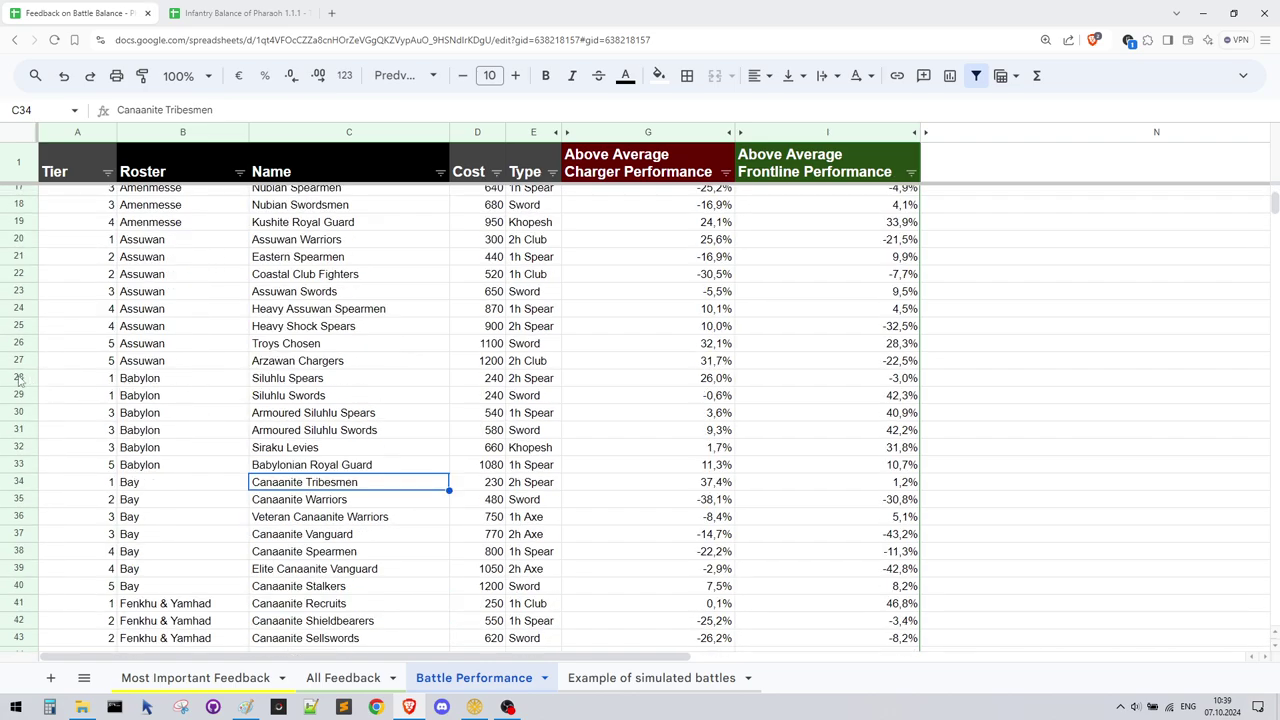
{"action": "left_click_drag", "start_coordinate": [18, 378], "coordinate": [20, 464]}
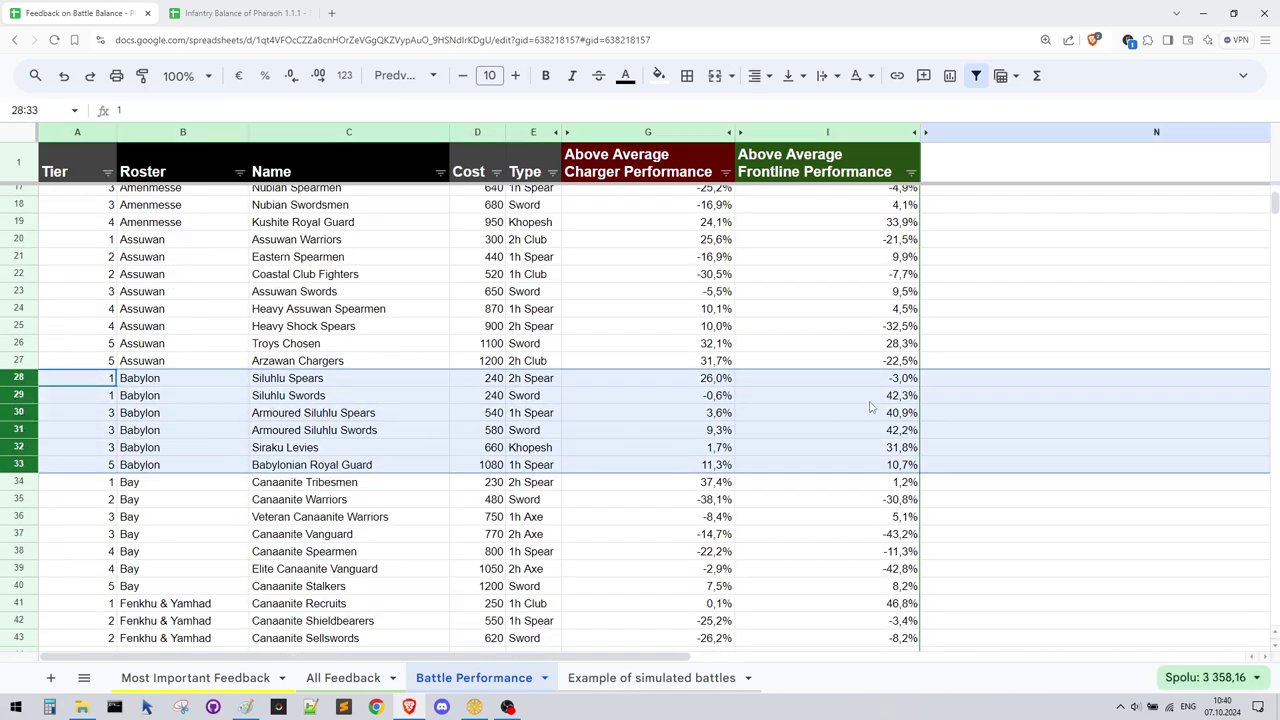
{"action": "left_click_drag", "start_coordinate": [876, 401], "coordinate": [846, 449]}
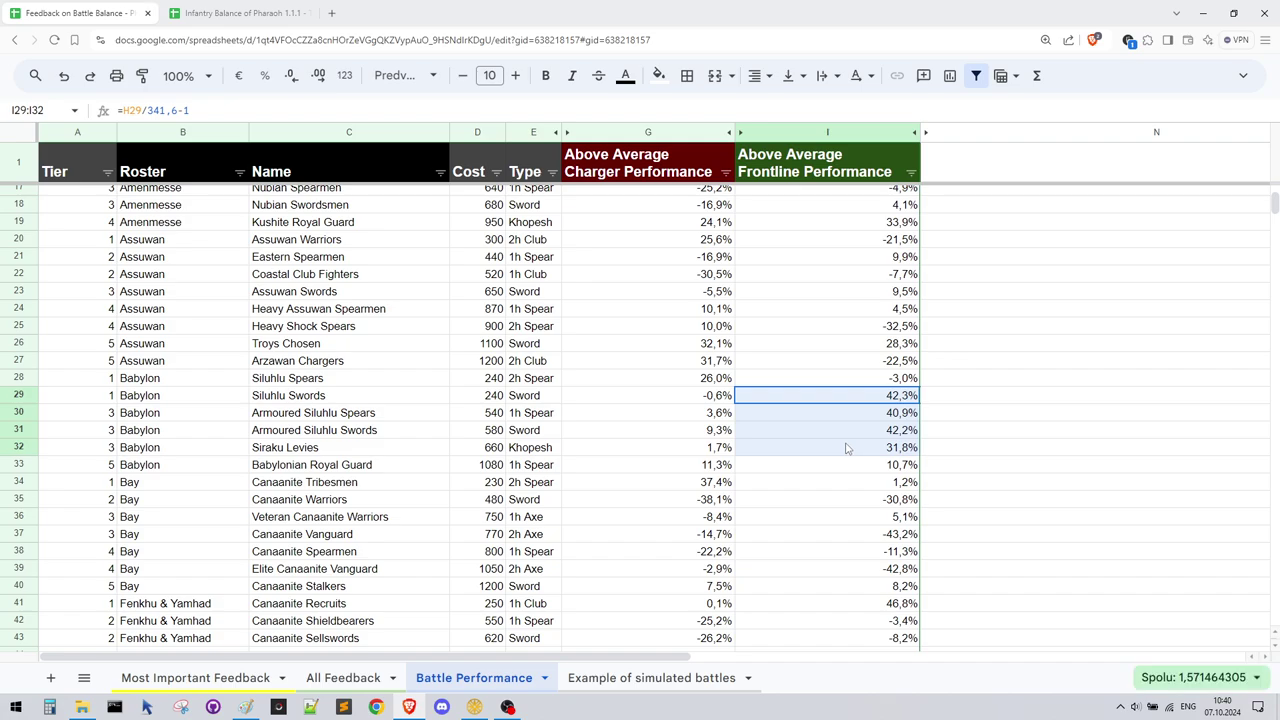
{"action": "left_click_drag", "start_coordinate": [846, 449], "coordinate": [357, 440]}
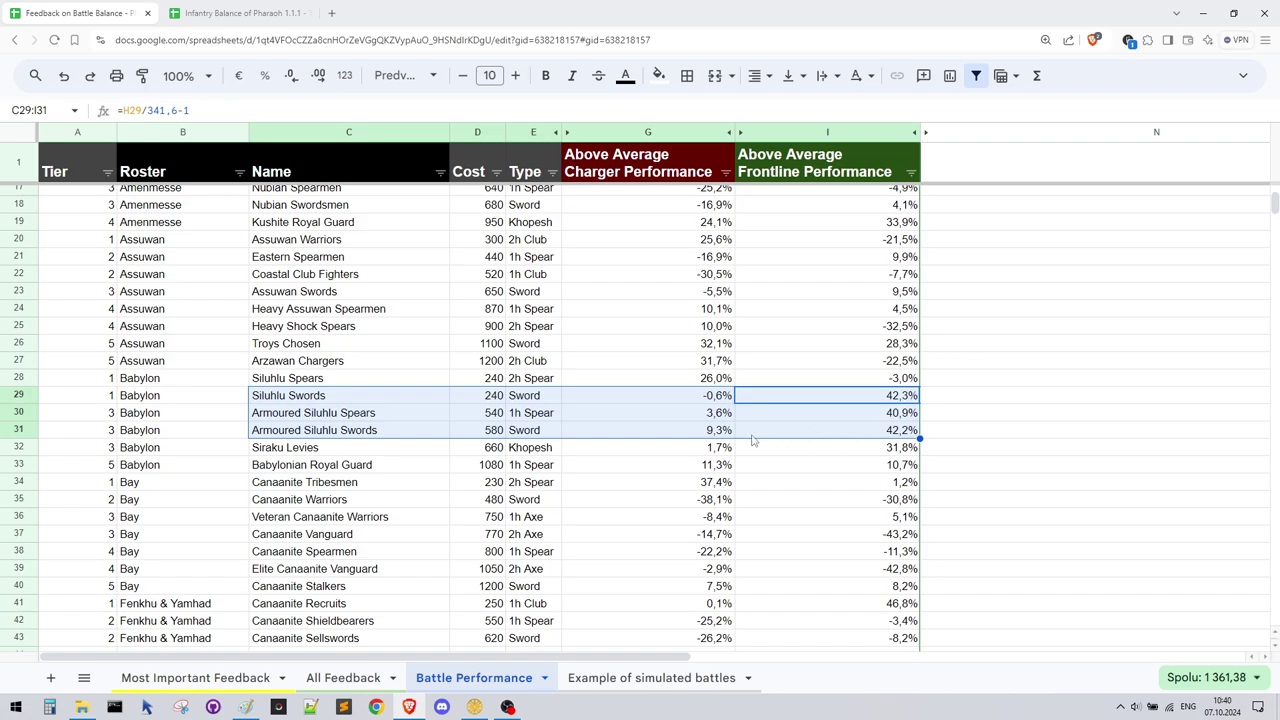
{"action": "left_click_drag", "start_coordinate": [670, 398], "coordinate": [684, 440]}
{"action": "left_click_drag", "start_coordinate": [843, 403], "coordinate": [851, 440]}
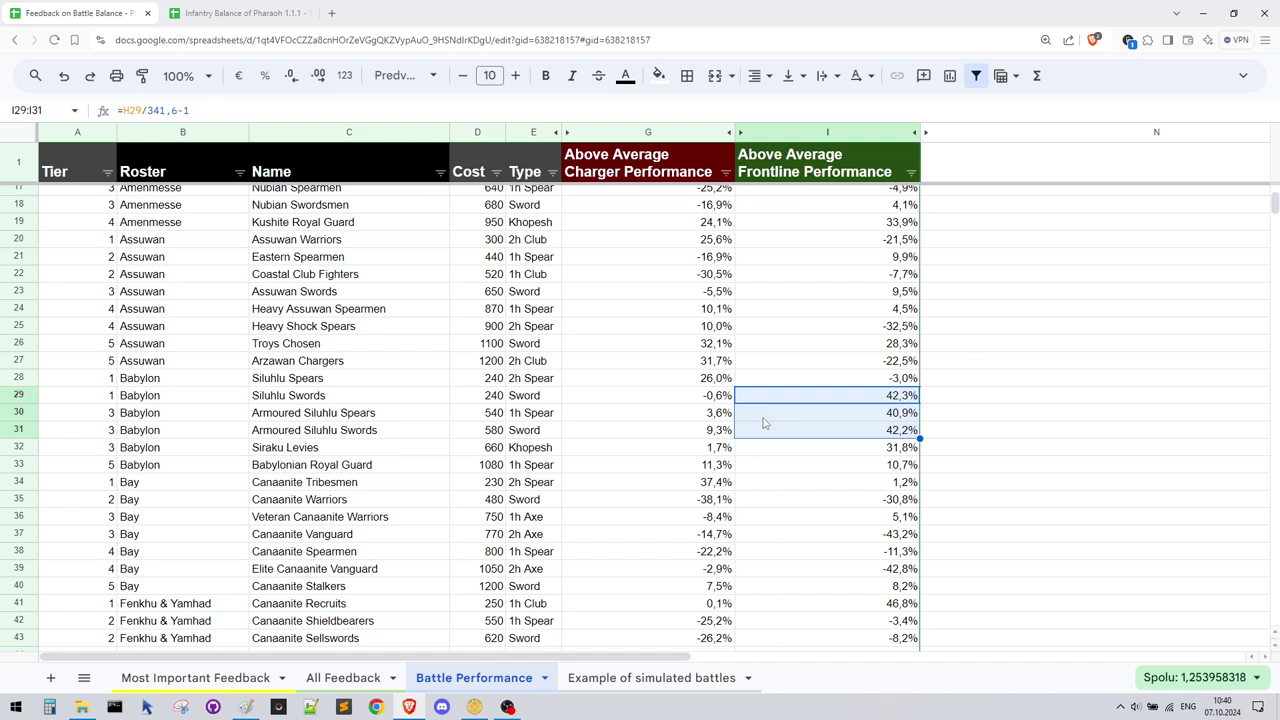
Open the Example of simulated battles sheet and examine the Achaean Spearmen matchups, including opponents, costs and outcomes in rows 11624 to 11630
{"action": "left_click", "coordinate": [614, 686]}
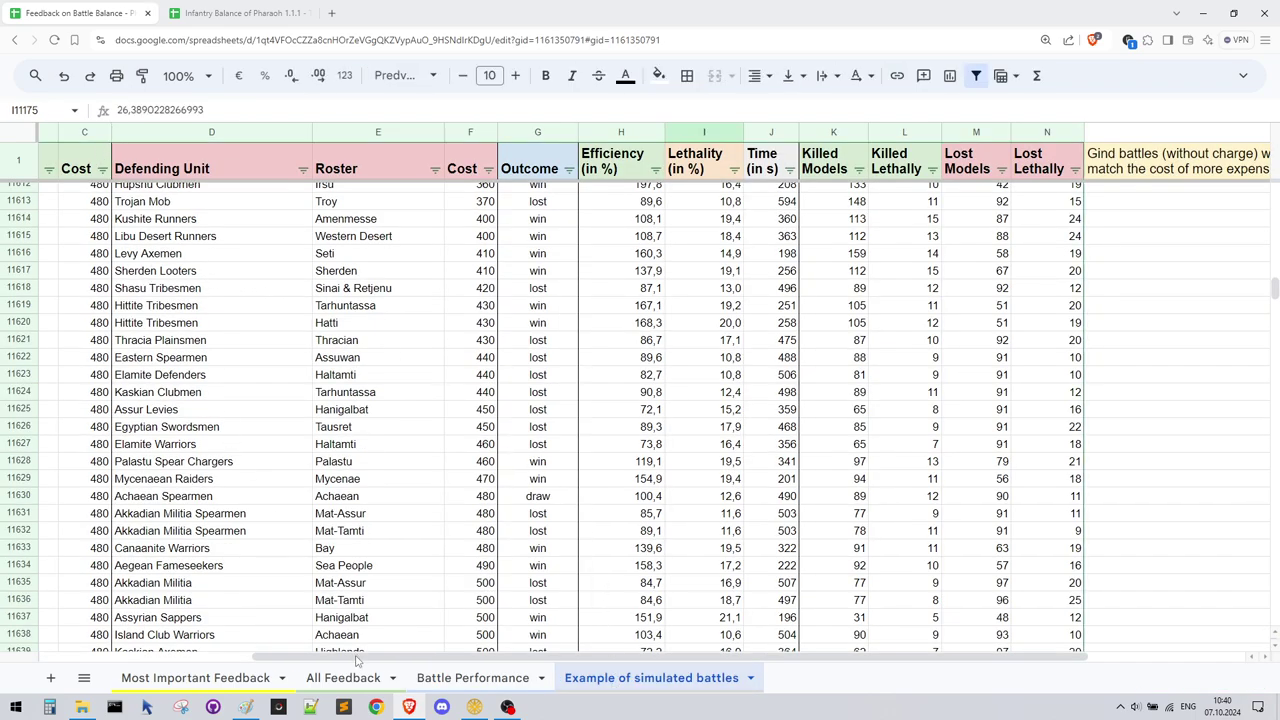
{"action": "left_click_drag", "start_coordinate": [330, 656], "coordinate": [131, 655]}
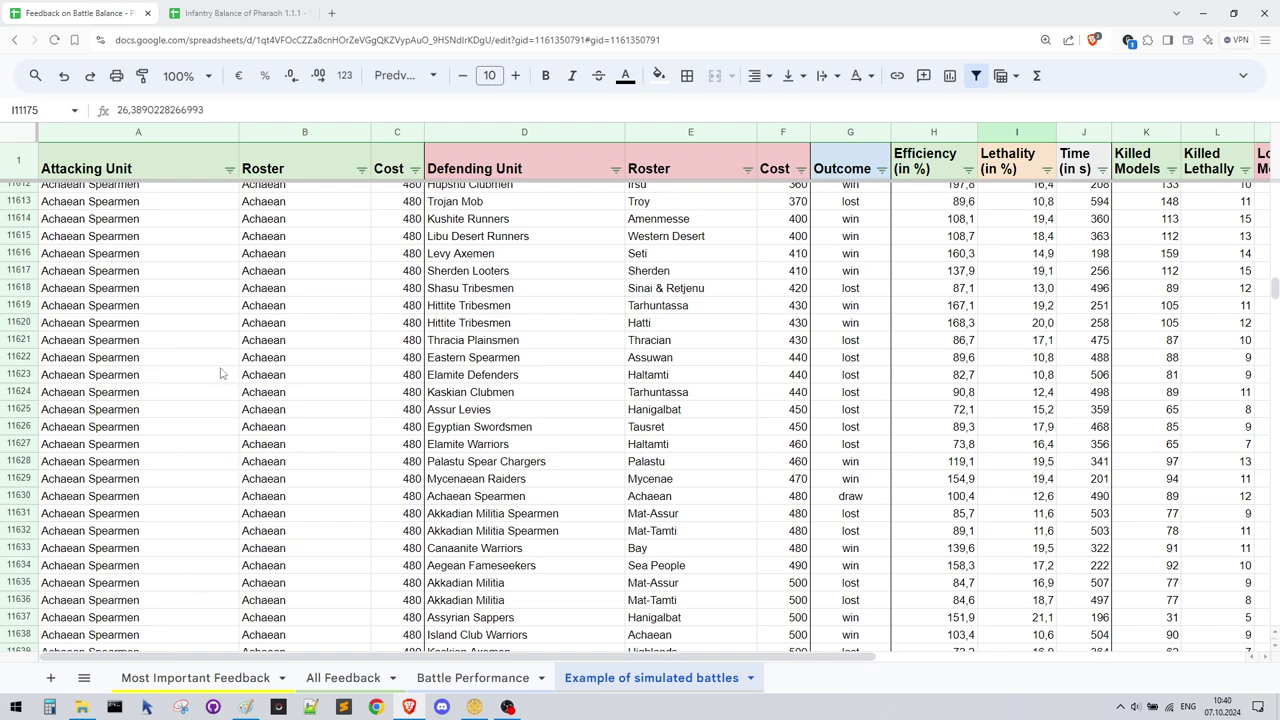
{"action": "left_click", "coordinate": [112, 411]}
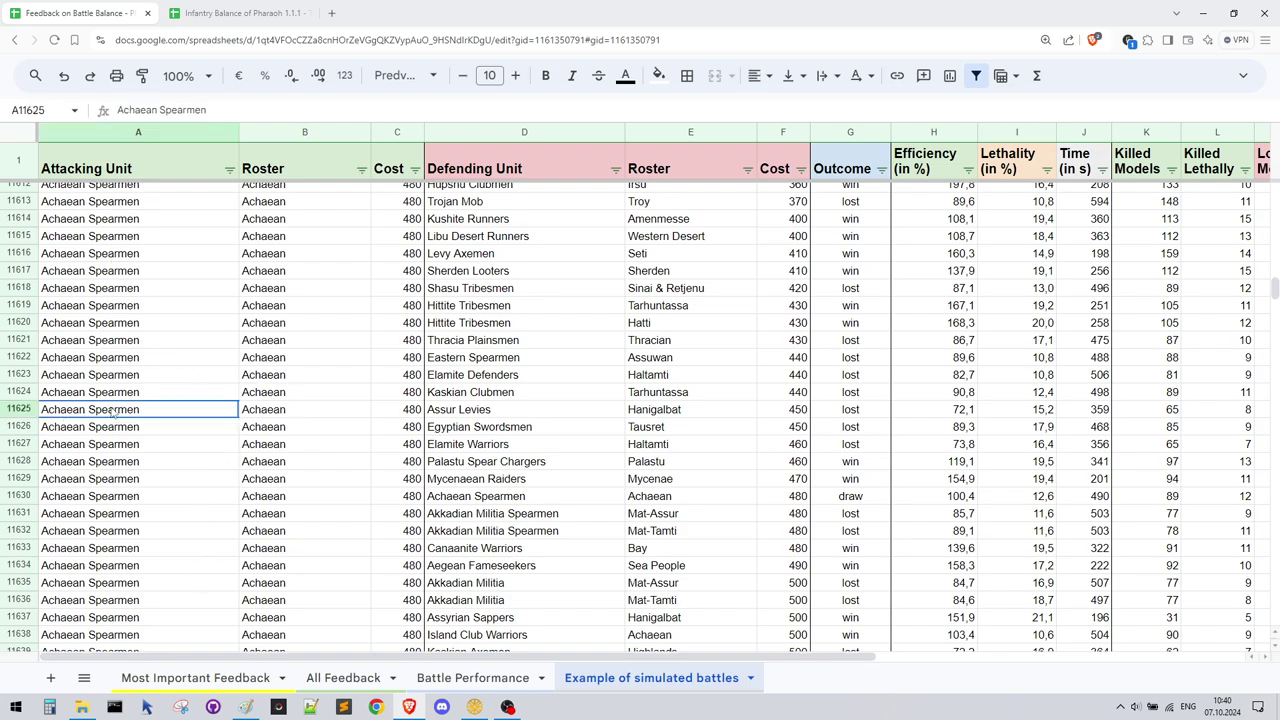
{"action": "left_click_drag", "start_coordinate": [145, 415], "coordinate": [363, 411]}
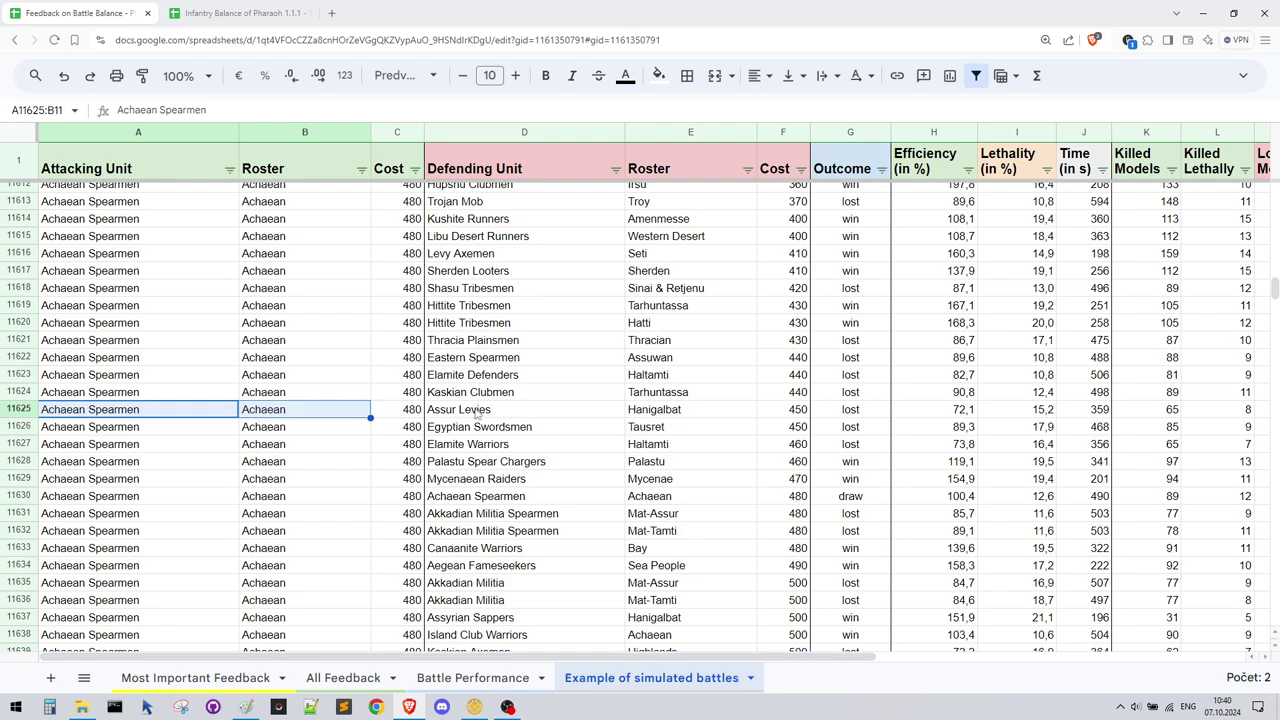
{"action": "left_click", "coordinate": [560, 410]}
{"action": "left_click_drag", "start_coordinate": [633, 415], "coordinate": [808, 417]}
{"action": "left_click_drag", "start_coordinate": [160, 398], "coordinate": [834, 411]}
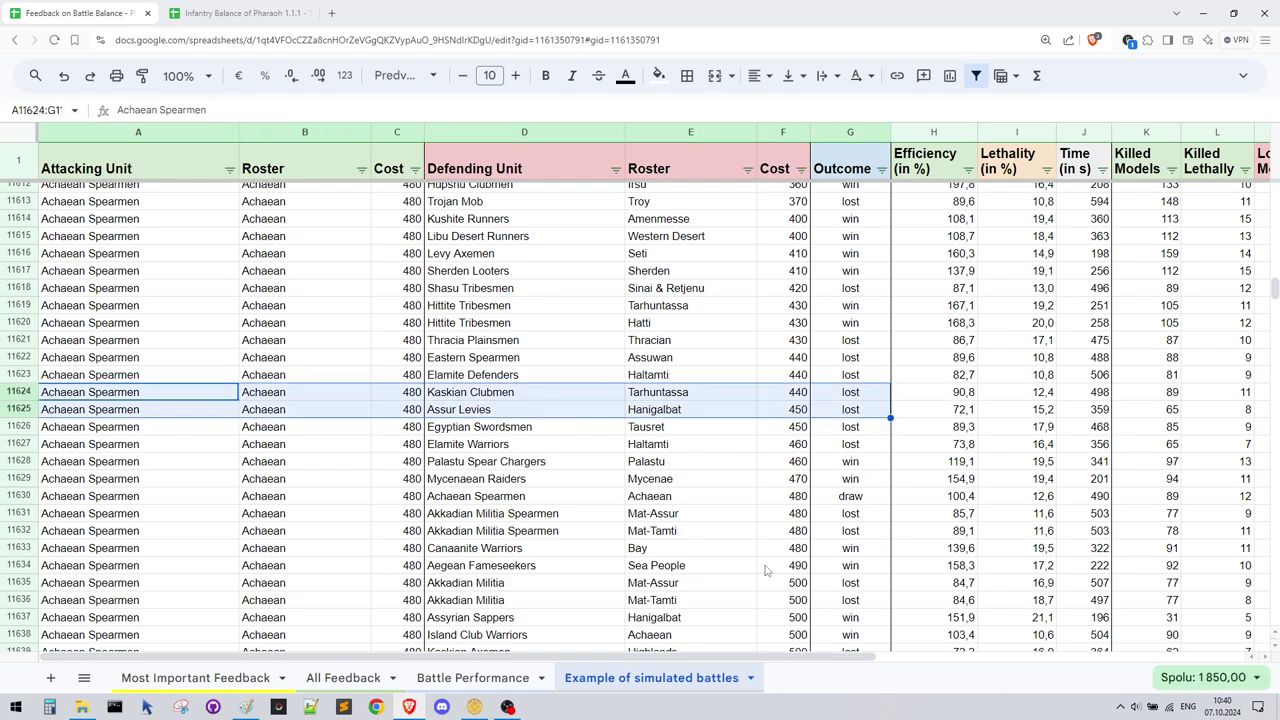
{"action": "left_click", "coordinate": [864, 419]}
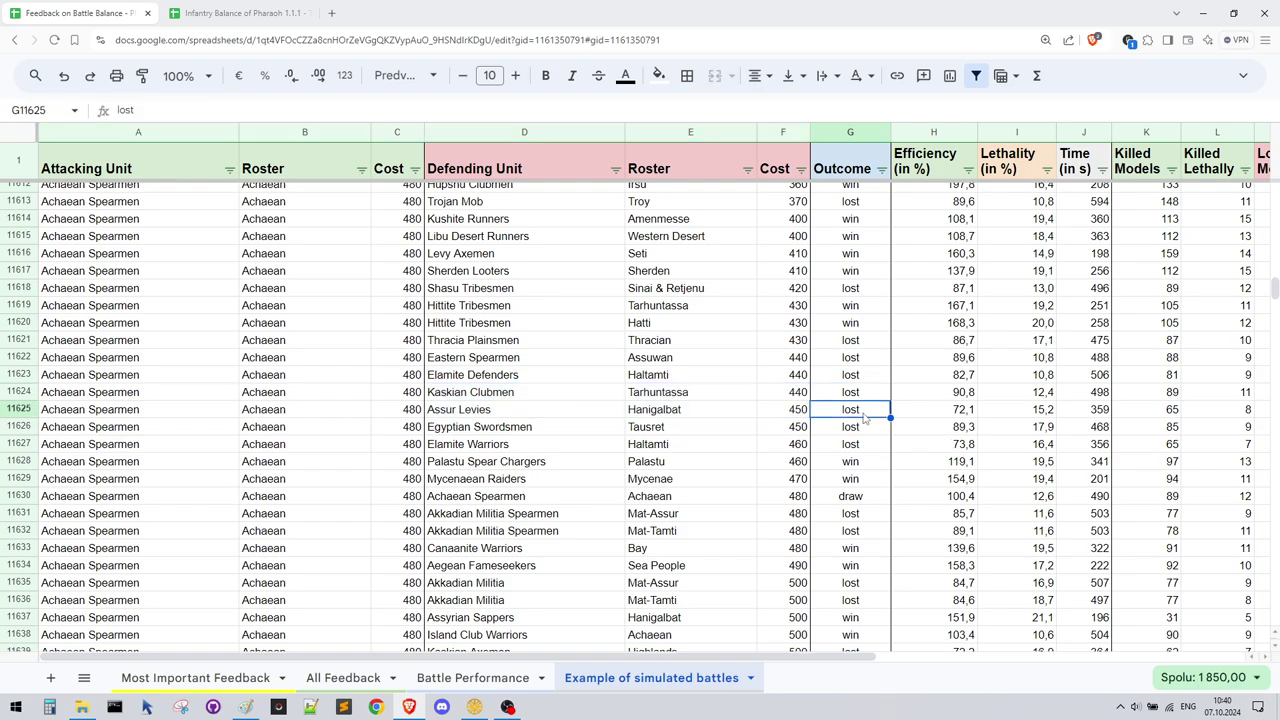
{"action": "left_click_drag", "start_coordinate": [850, 497], "coordinate": [200, 500]}
{"action": "left_click", "coordinate": [955, 465]}
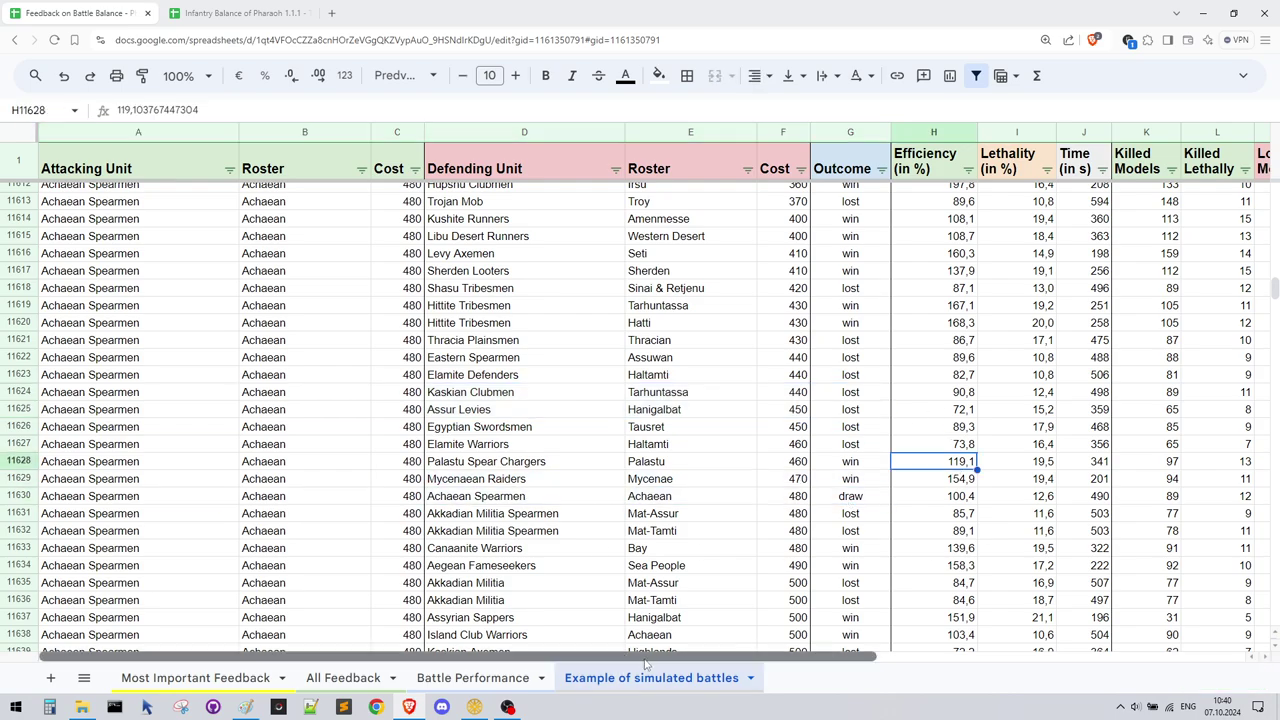
Examine the efficiency, lethality, time and killed and lost model figures for the simulated battle in row 11625
{"action": "scroll", "coordinate": [650, 665], "scroll_direction": "right", "scroll_amount": 5}
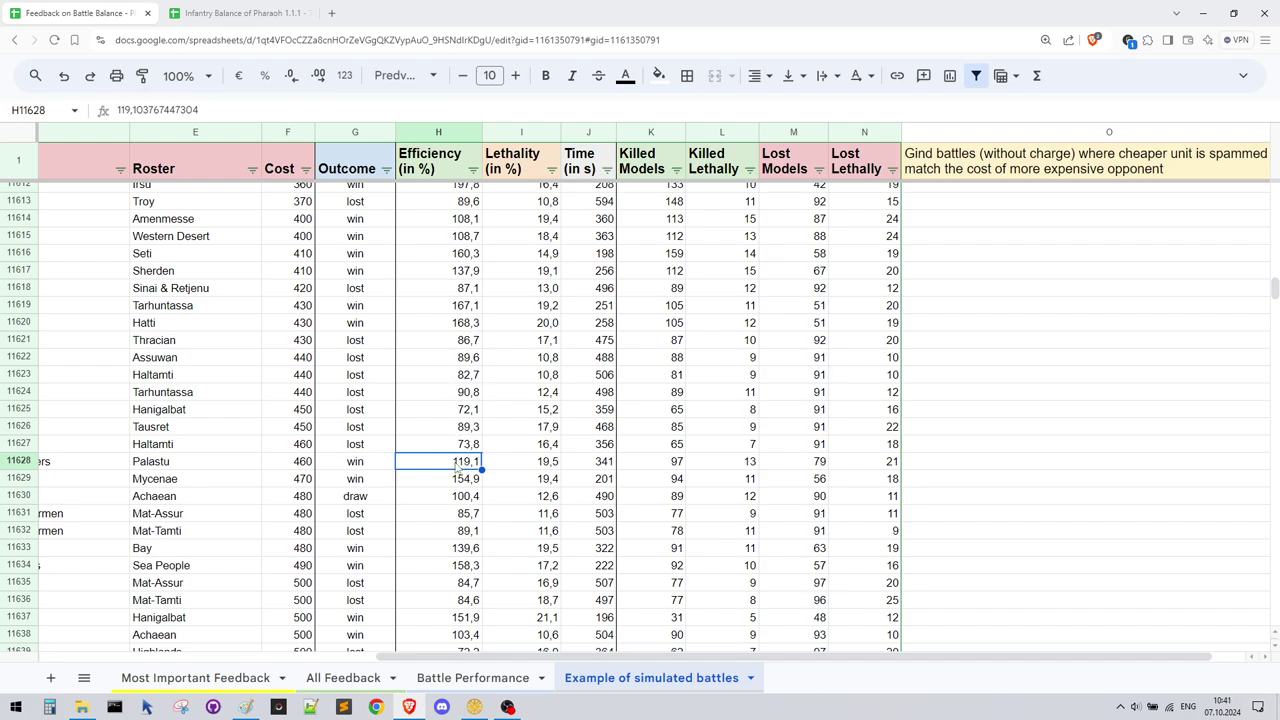
{"action": "left_click_drag", "start_coordinate": [430, 410], "coordinate": [886, 411]}
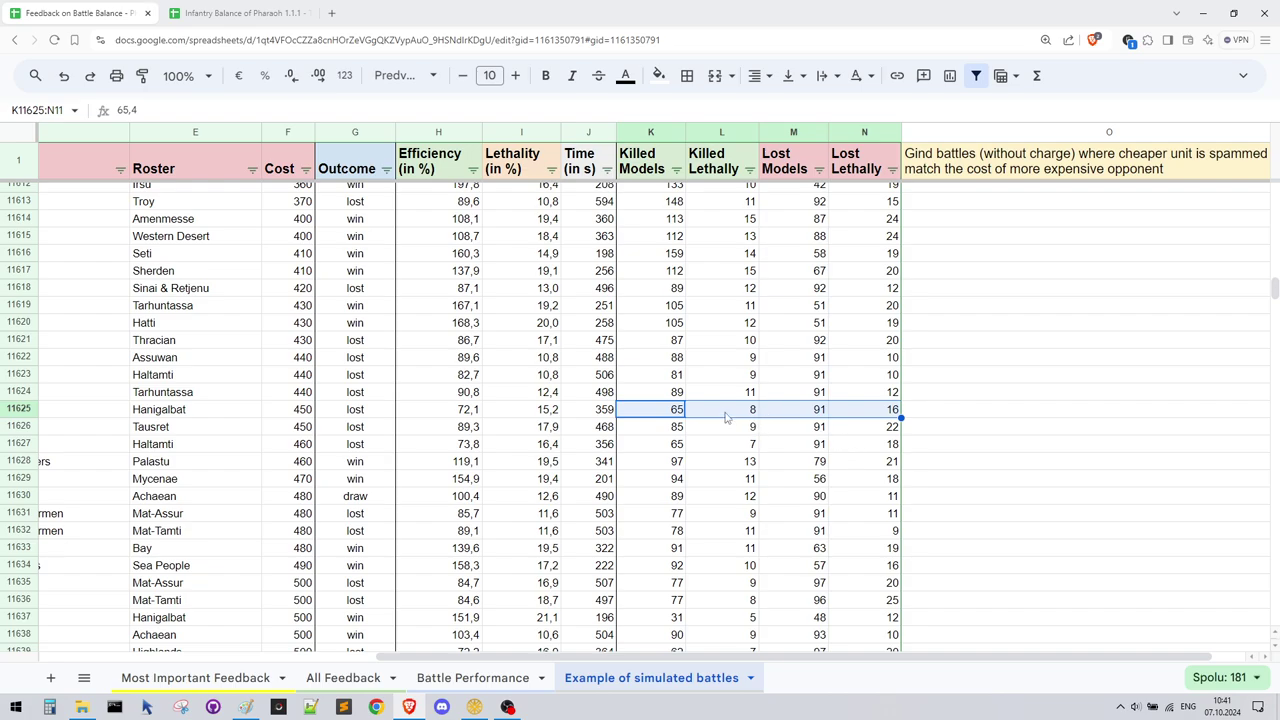
{"action": "left_click", "coordinate": [542, 412]}
{"action": "left_click", "coordinate": [523, 135]}
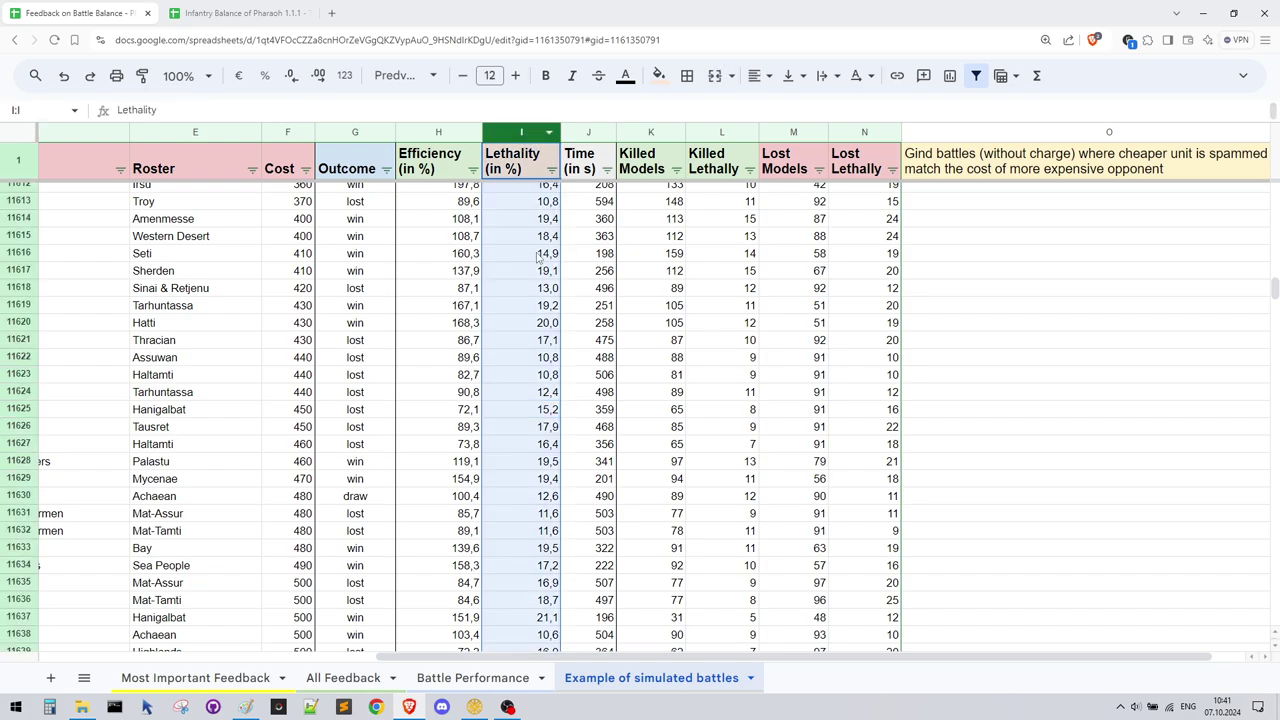
{"action": "left_click", "coordinate": [551, 413]}
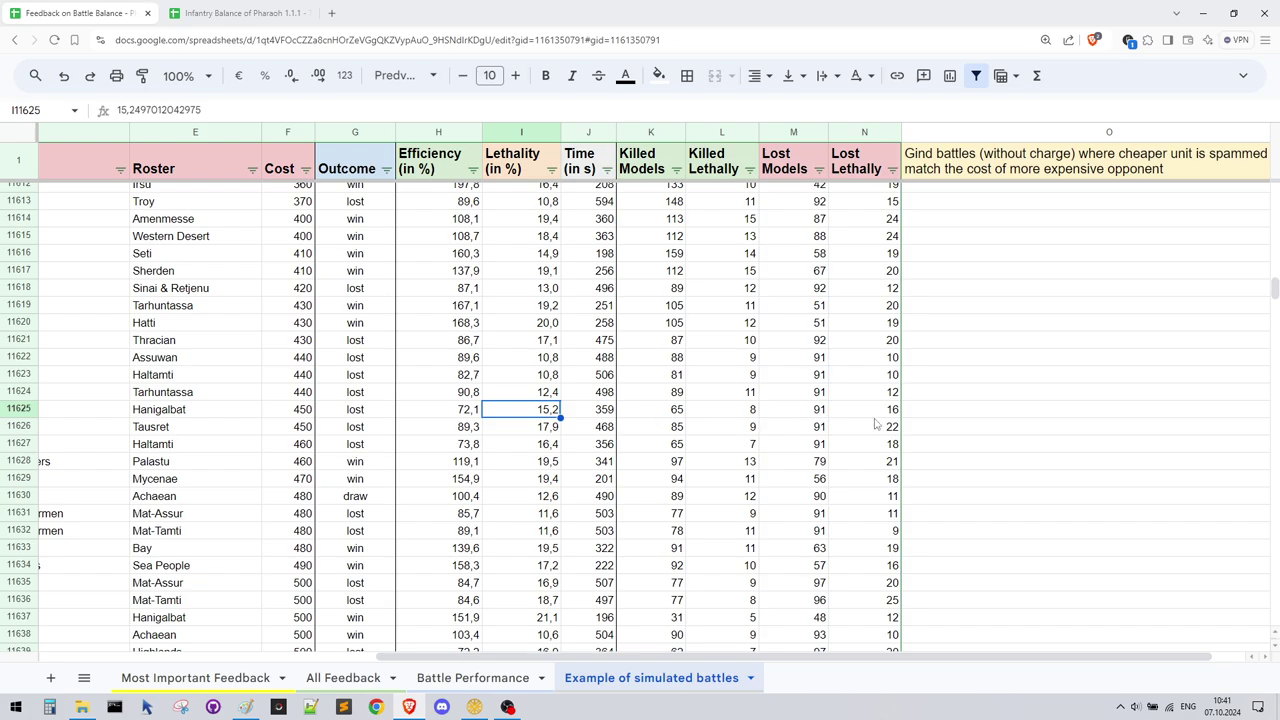
{"action": "left_click_drag", "start_coordinate": [892, 418], "coordinate": [711, 420]}
Look at the filter options of the Attacking Unit column and close them without applying a filter
{"action": "left_click_drag", "start_coordinate": [563, 655], "coordinate": [170, 655]}
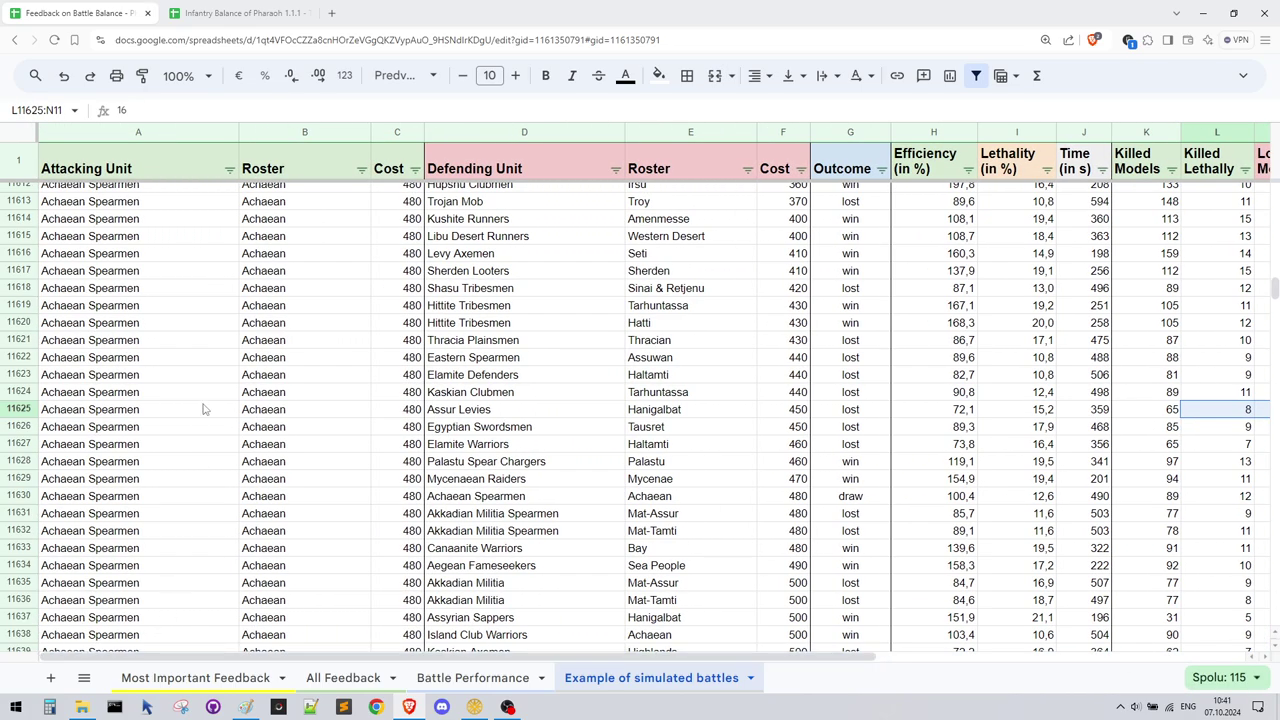
{"action": "left_click", "coordinate": [231, 170]}
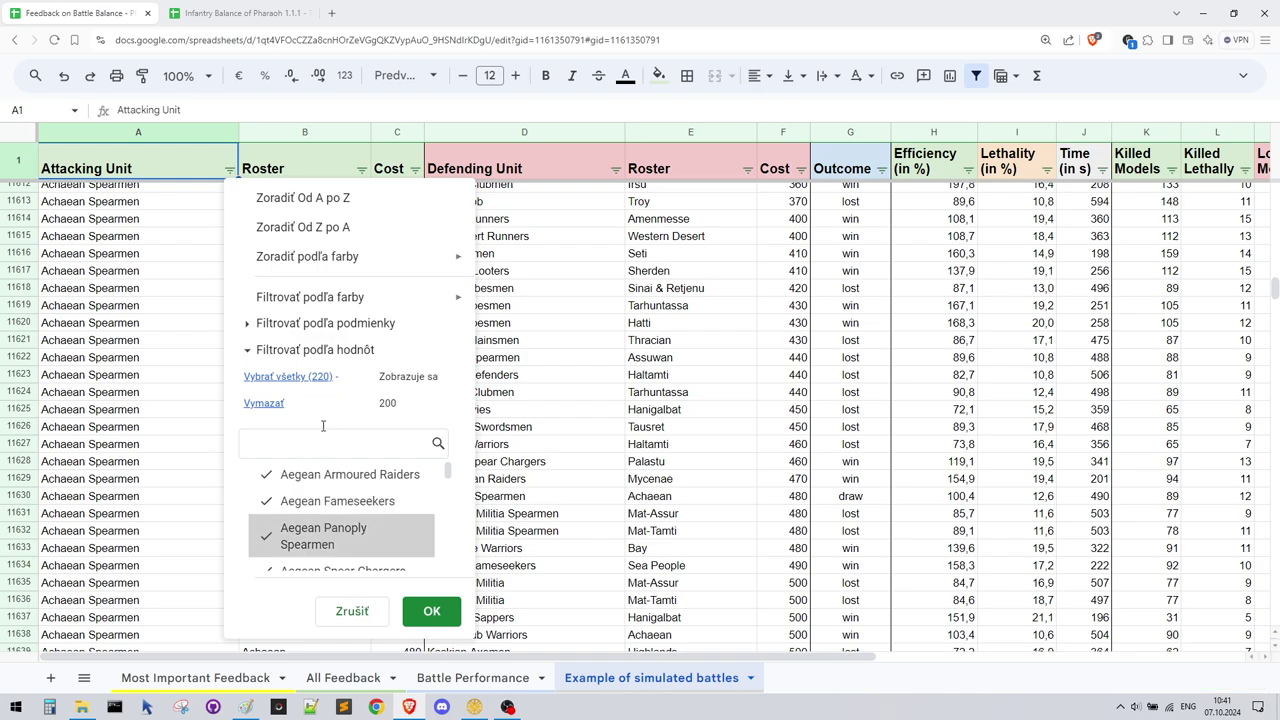
{"action": "left_click", "coordinate": [190, 288]}
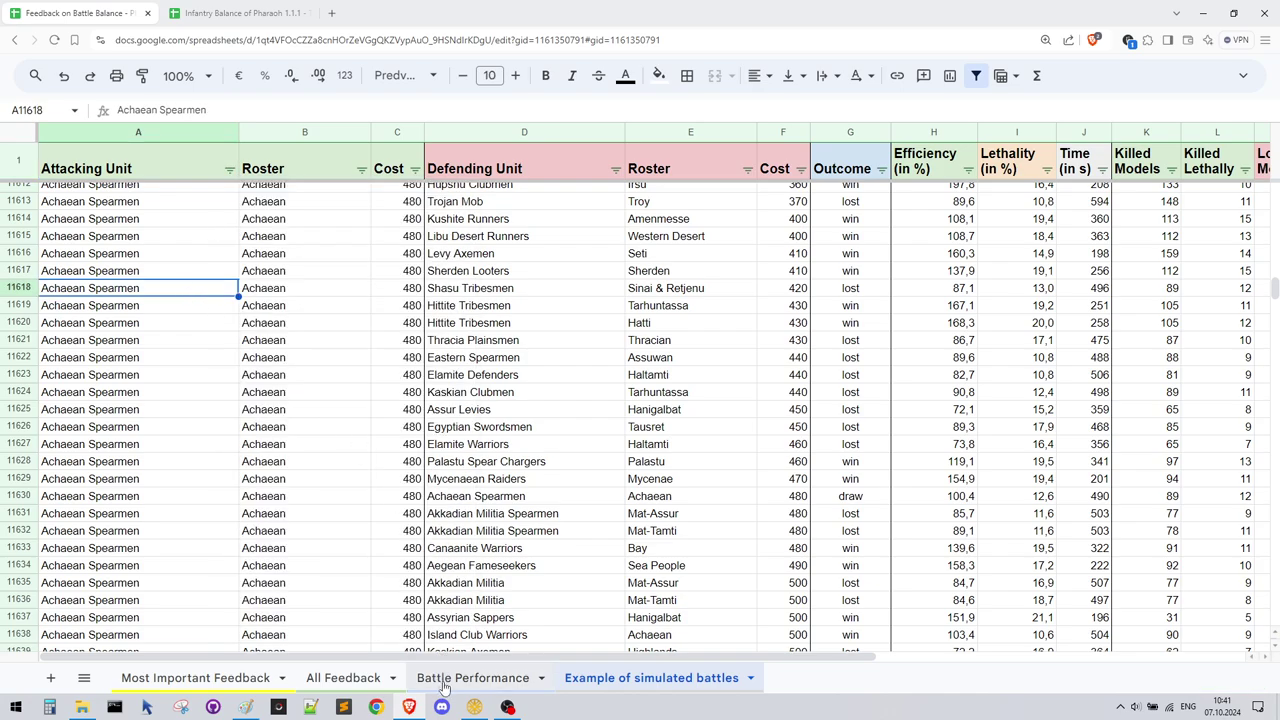
Revisit Most Important Feedback, switch to the Infantry Balance of Pharaoh 1.1.1 spreadsheet and read its explanations of duels, Elo and simulation types
{"action": "left_click", "coordinate": [235, 680]}
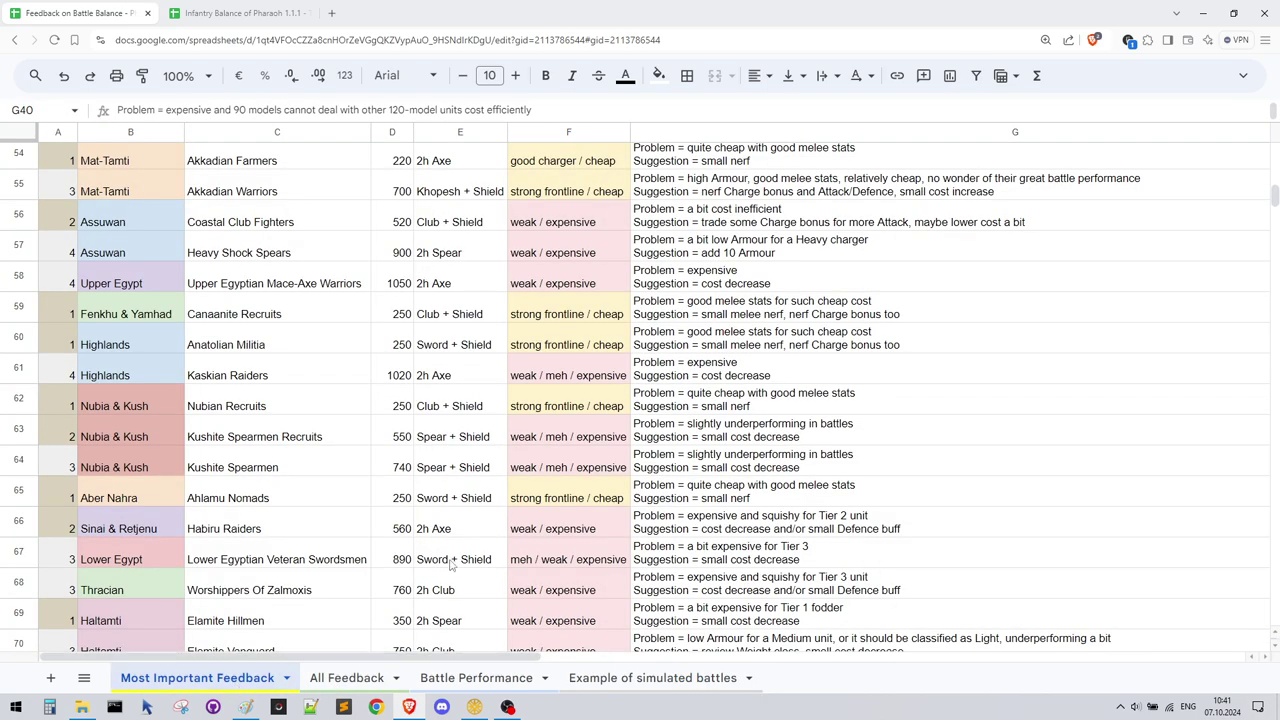
{"action": "scroll", "coordinate": [585, 548], "scroll_direction": "up", "scroll_amount": 5}
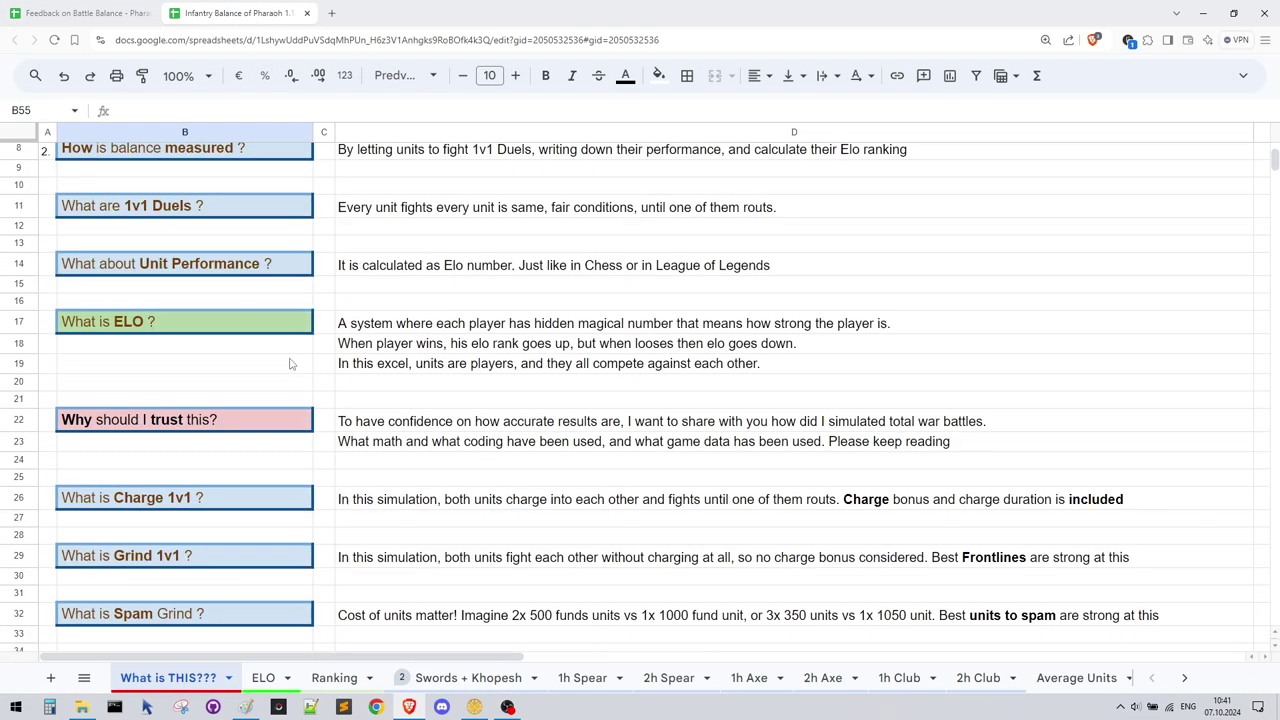
{"action": "left_click", "coordinate": [795, 218]}
{"action": "left_click_drag", "start_coordinate": [795, 218], "coordinate": [185, 210]}
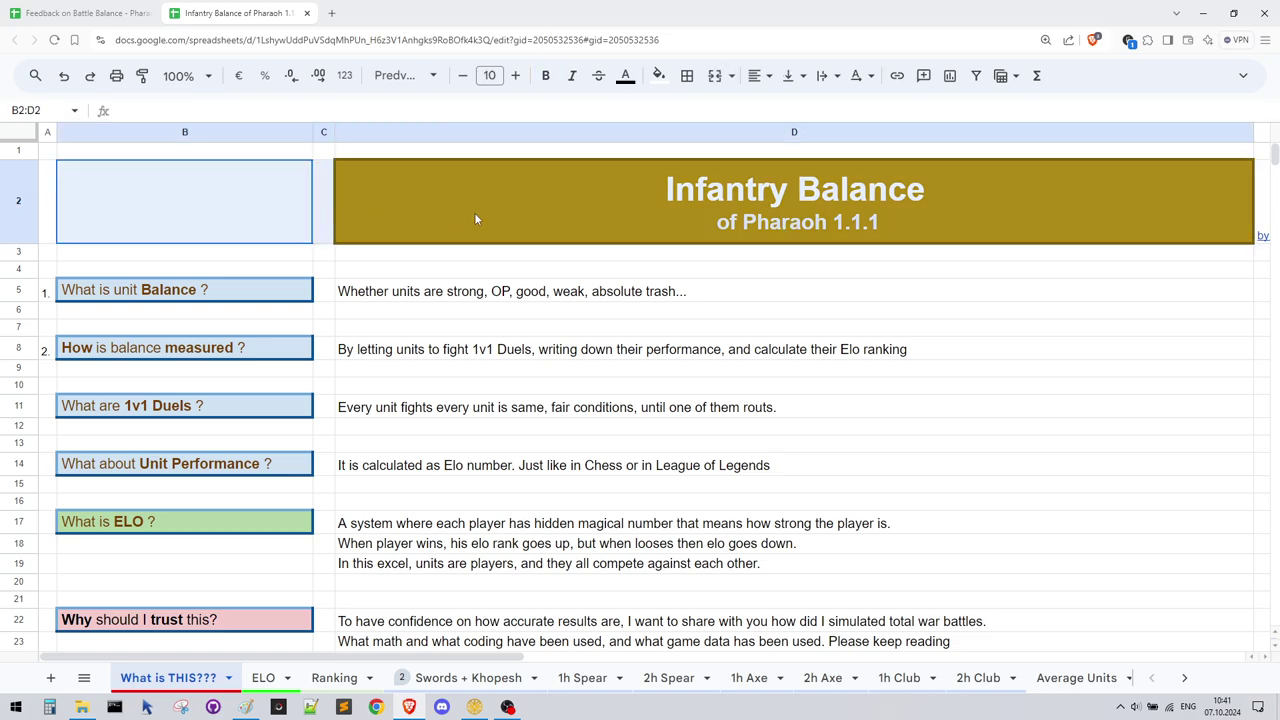
{"action": "left_click_drag", "start_coordinate": [200, 388], "coordinate": [238, 436]}
{"action": "left_click_drag", "start_coordinate": [245, 484], "coordinate": [247, 548]}
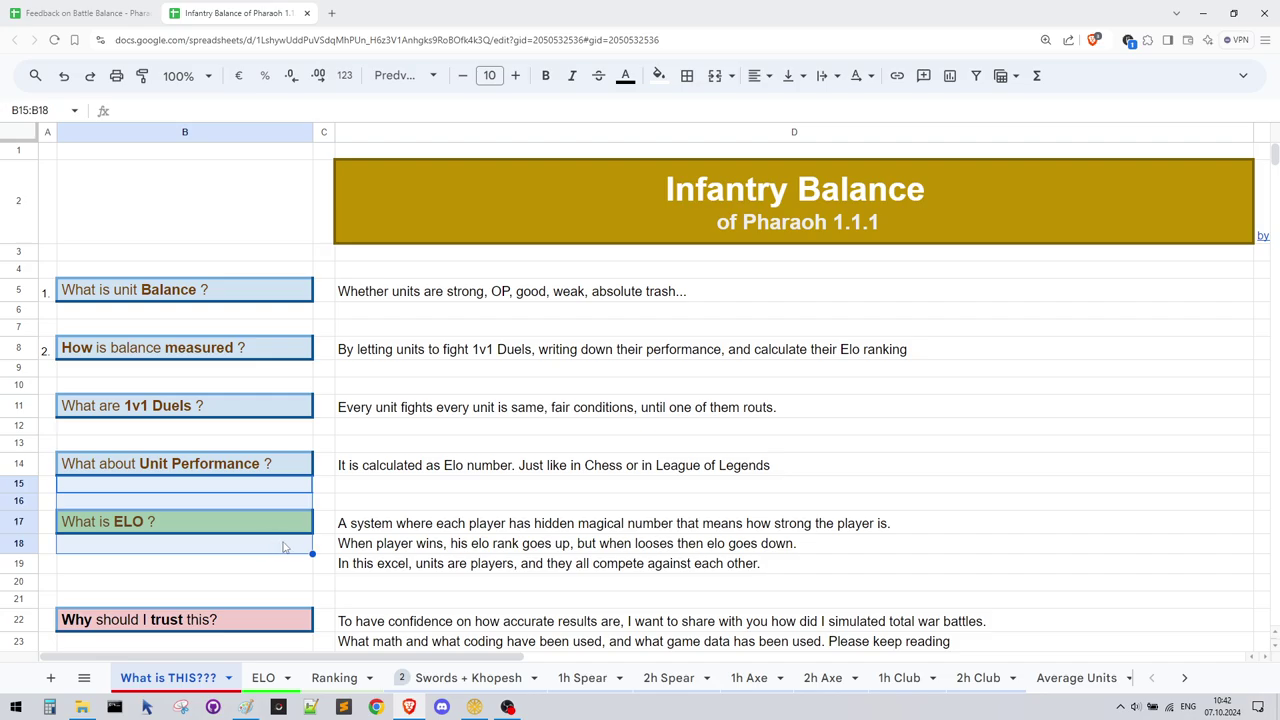
{"action": "scroll", "coordinate": [287, 549], "scroll_direction": "down", "scroll_amount": 10}
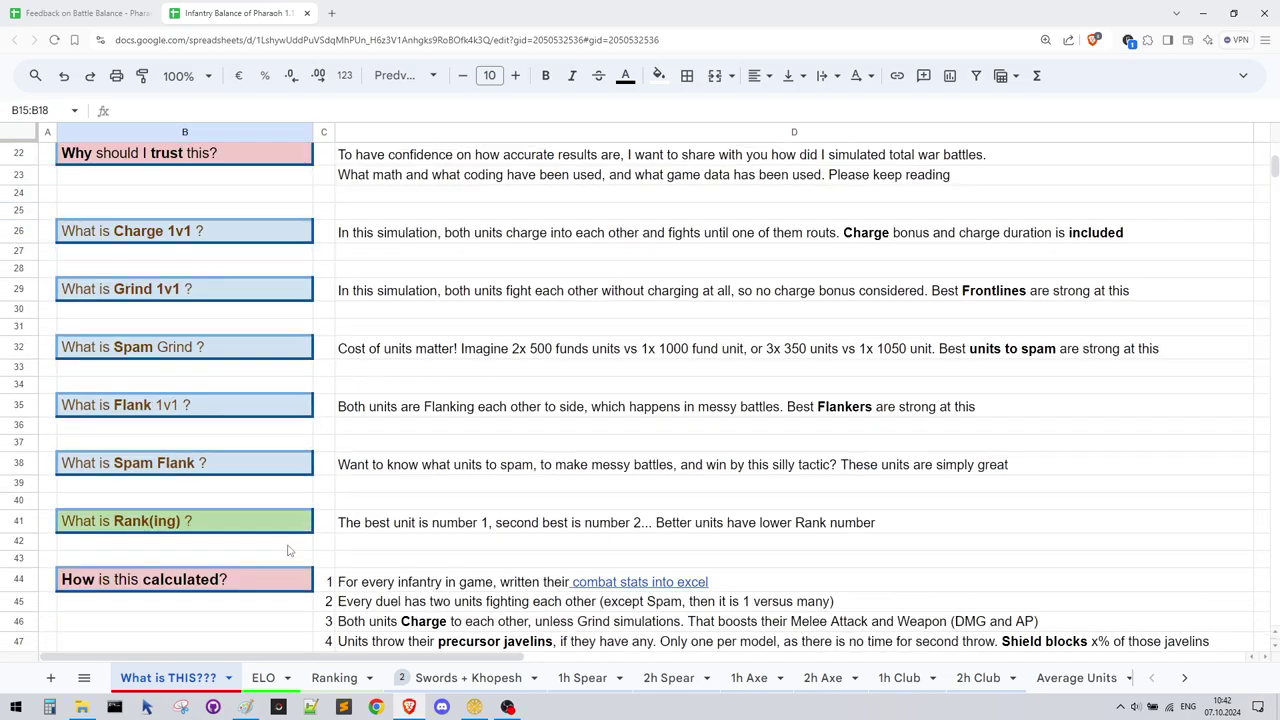
Read the 26 numbered calculation steps under "How is this calculated?" on the What is THIS??? sheet
{"action": "scroll", "coordinate": [287, 549], "scroll_direction": "down", "scroll_amount": 1}
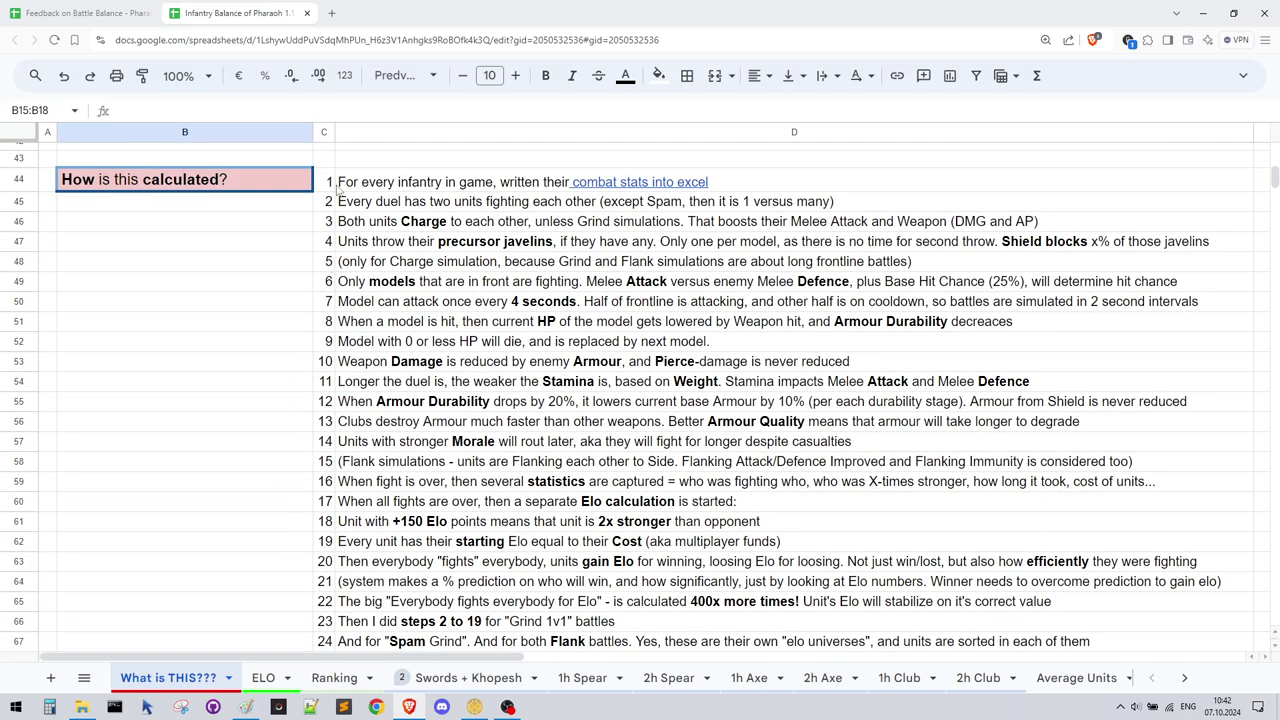
{"action": "left_click_drag", "start_coordinate": [333, 182], "coordinate": [352, 645]}
{"action": "left_click", "coordinate": [253, 222]}
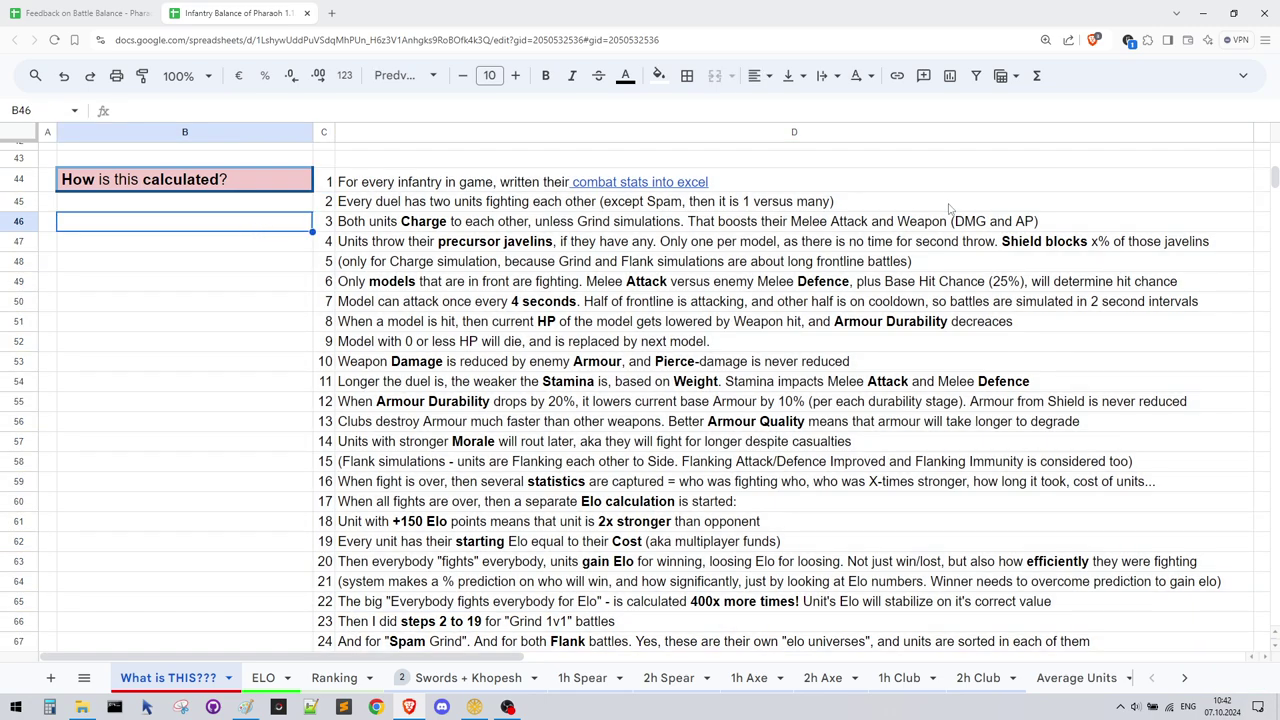
{"action": "left_click_drag", "start_coordinate": [1075, 225], "coordinate": [389, 230]}
{"action": "left_click_drag", "start_coordinate": [277, 283], "coordinate": [443, 295]}
{"action": "left_click_drag", "start_coordinate": [295, 365], "coordinate": [357, 366]}
{"action": "left_click_drag", "start_coordinate": [284, 387], "coordinate": [309, 403]}
{"action": "left_click", "coordinate": [257, 433]}
{"action": "scroll", "coordinate": [262, 437], "scroll_direction": "down", "scroll_amount": 1}
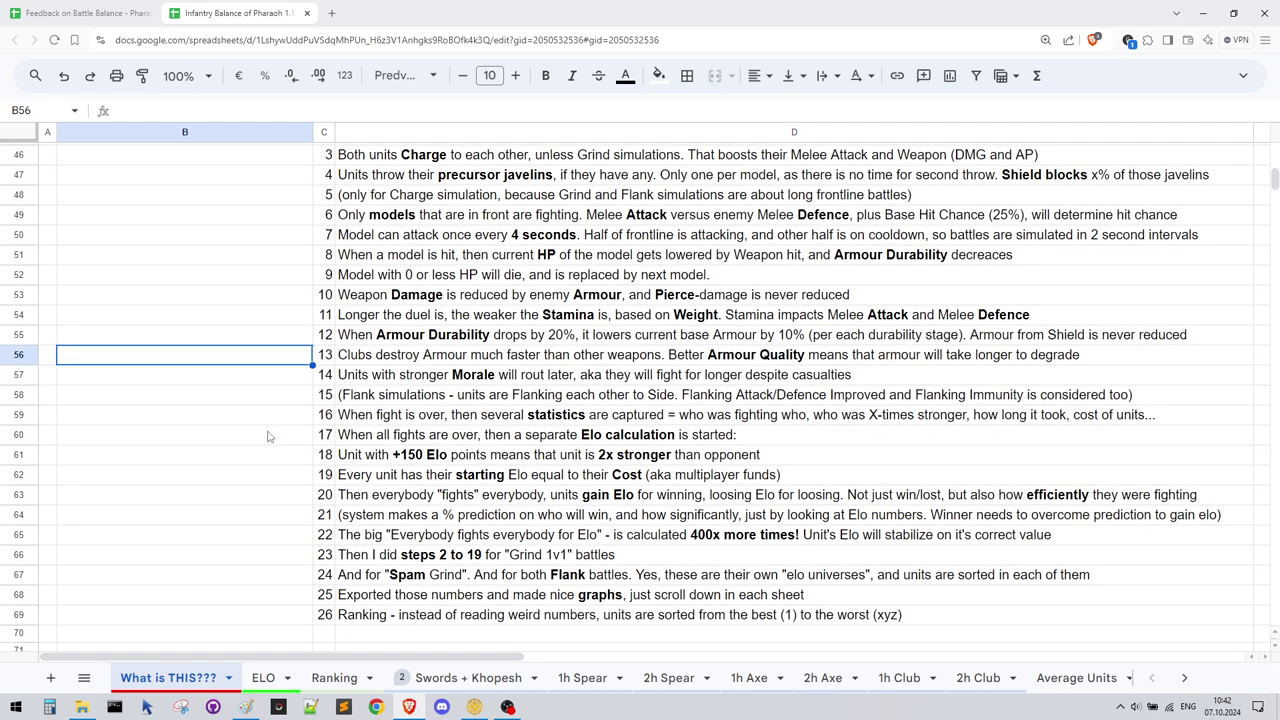
{"action": "scroll", "coordinate": [268, 436], "scroll_direction": "up", "scroll_amount": 1}
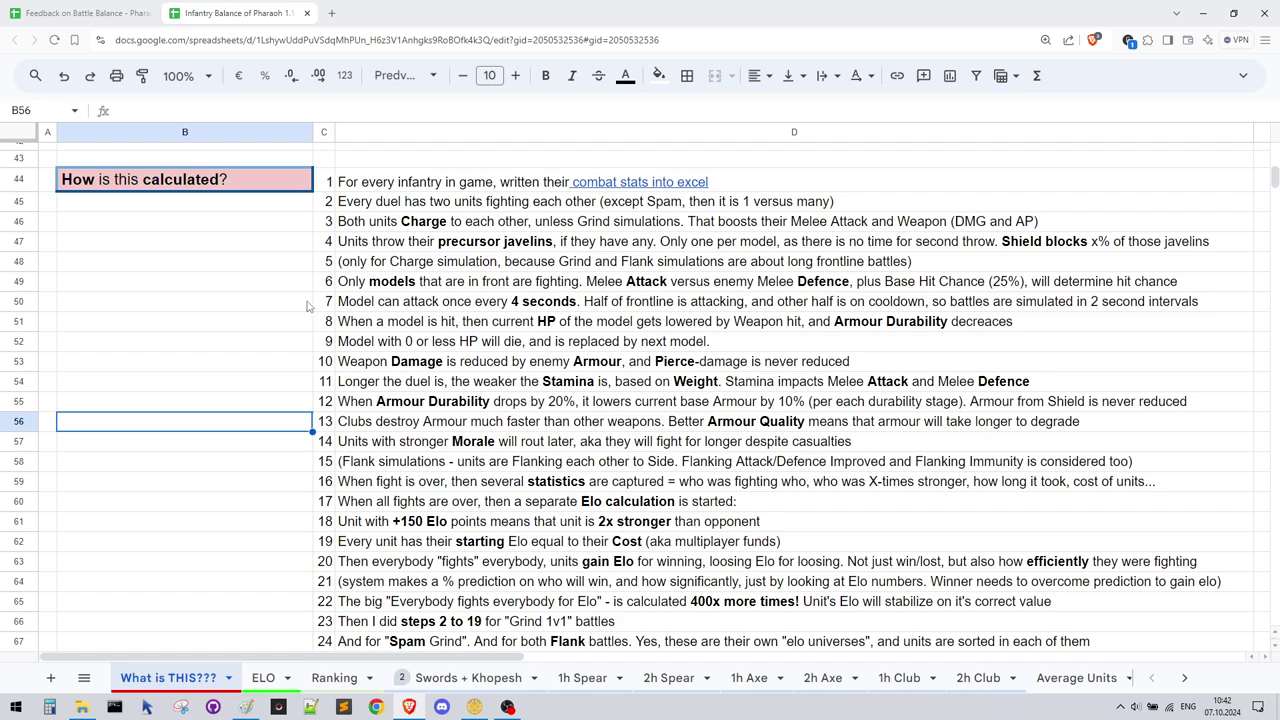
{"action": "scroll", "coordinate": [310, 461], "scroll_direction": "down", "scroll_amount": 1}
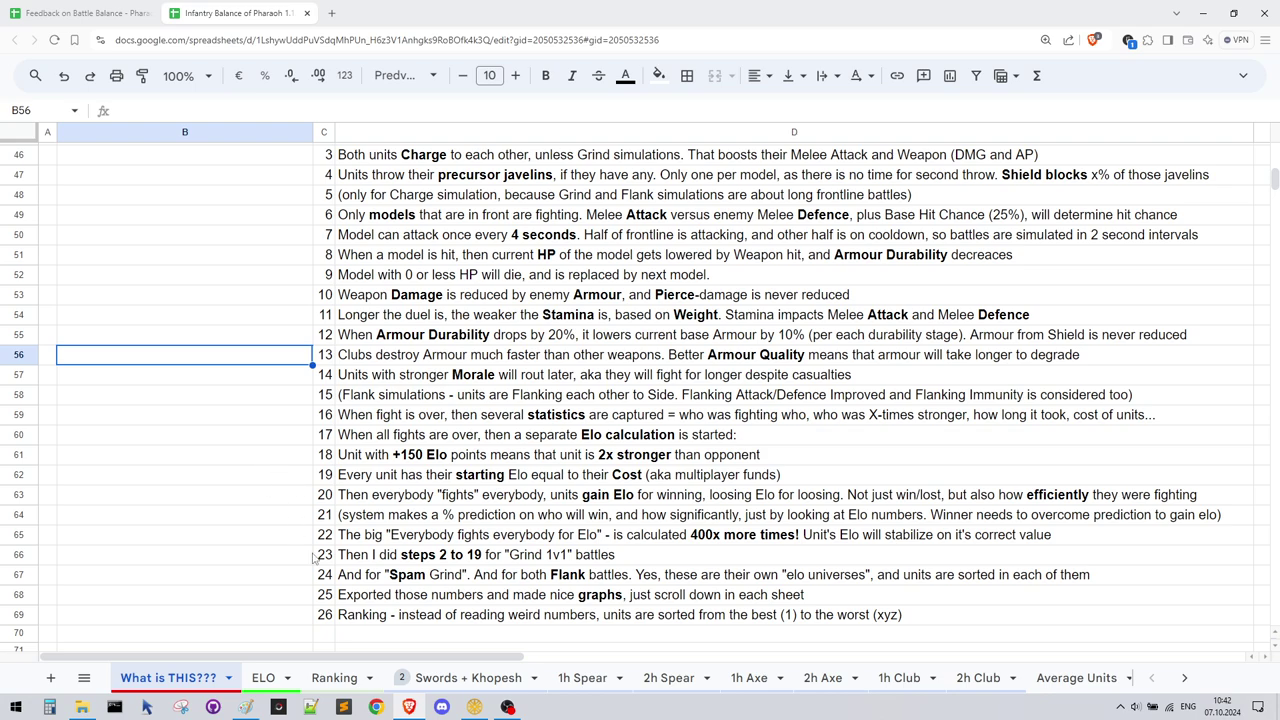
{"action": "scroll", "coordinate": [296, 512], "scroll_direction": "up", "scroll_amount": 1}
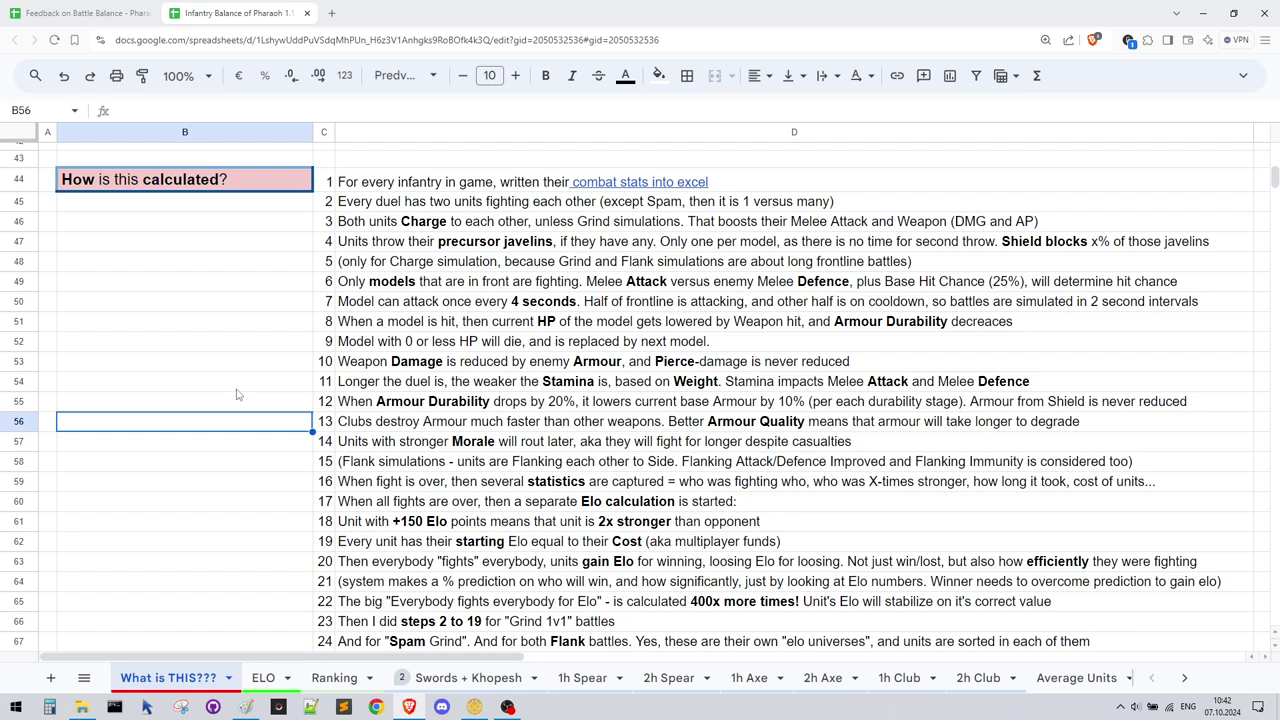
Return to the Feedback on Battle Balance spreadsheet and inspect the Siluhlu units in rows 29 to 31 of Battle Performance
{"action": "left_click", "coordinate": [110, 12]}
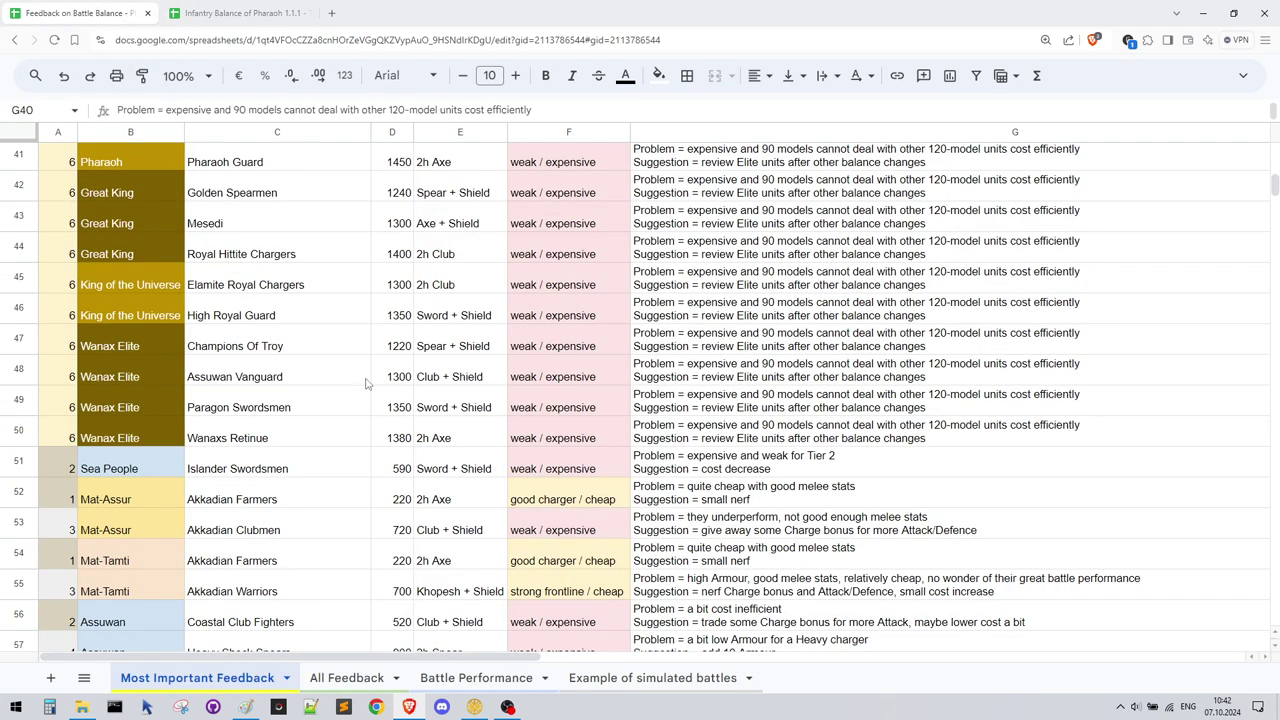
{"action": "left_click", "coordinate": [347, 679]}
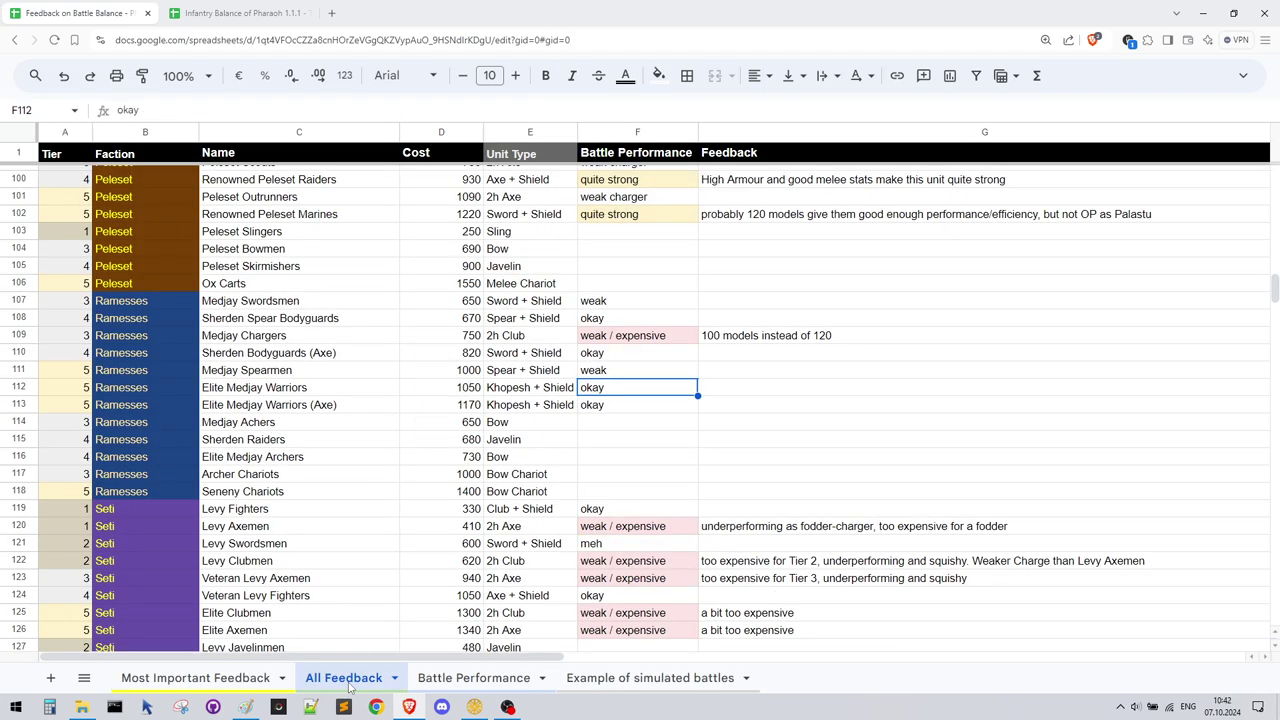
{"action": "left_click", "coordinate": [474, 679]}
{"action": "scroll", "coordinate": [572, 544], "scroll_direction": "up", "scroll_amount": 3}
{"action": "scroll", "coordinate": [650, 550], "scroll_direction": "down", "scroll_amount": 3}
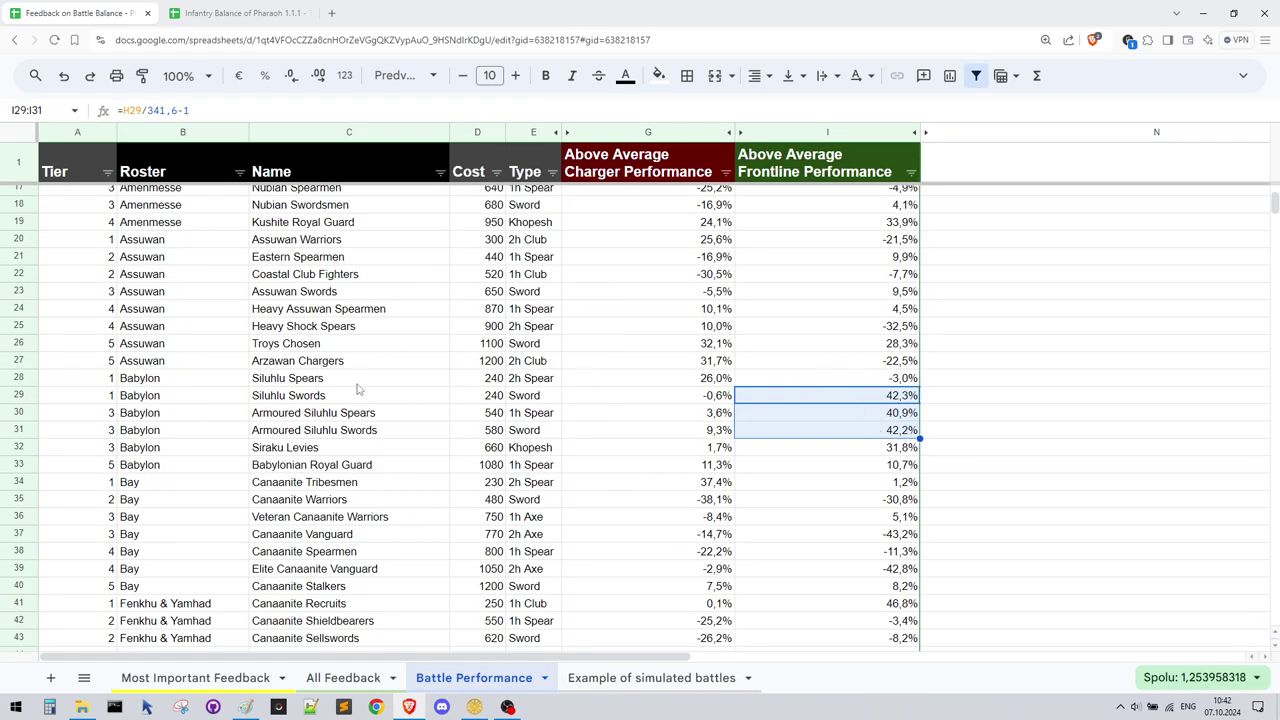
{"action": "left_click_drag", "start_coordinate": [345, 400], "coordinate": [904, 431]}
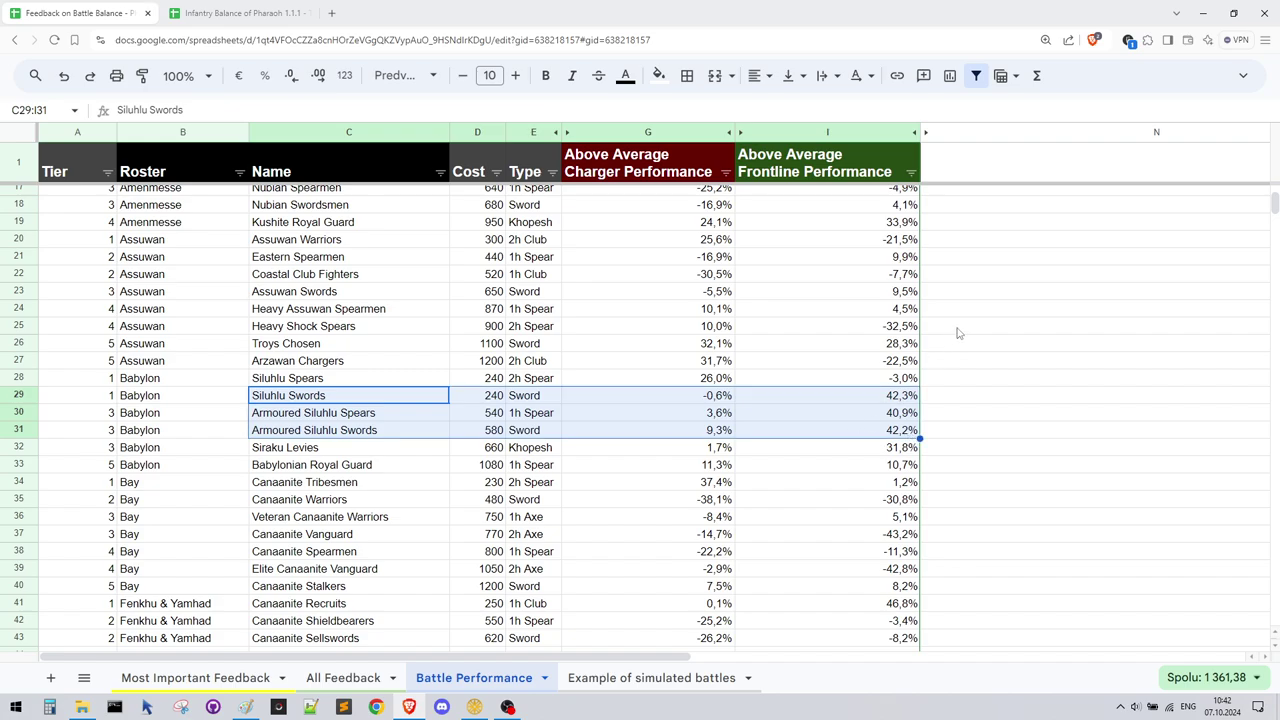
{"action": "left_click", "coordinate": [1030, 380]}
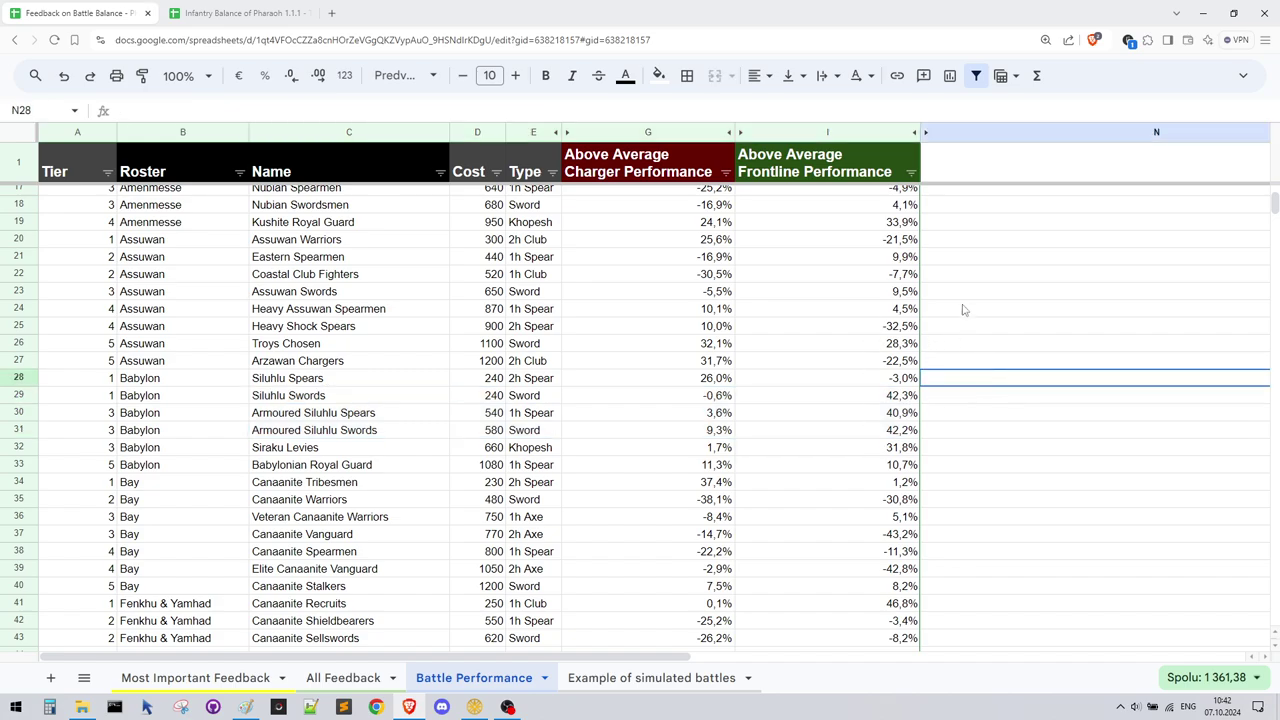
Unhide columns J to M on Battle Performance and highlight the Charger Elo and Grind Elo columns
{"action": "left_click", "coordinate": [925, 133]}
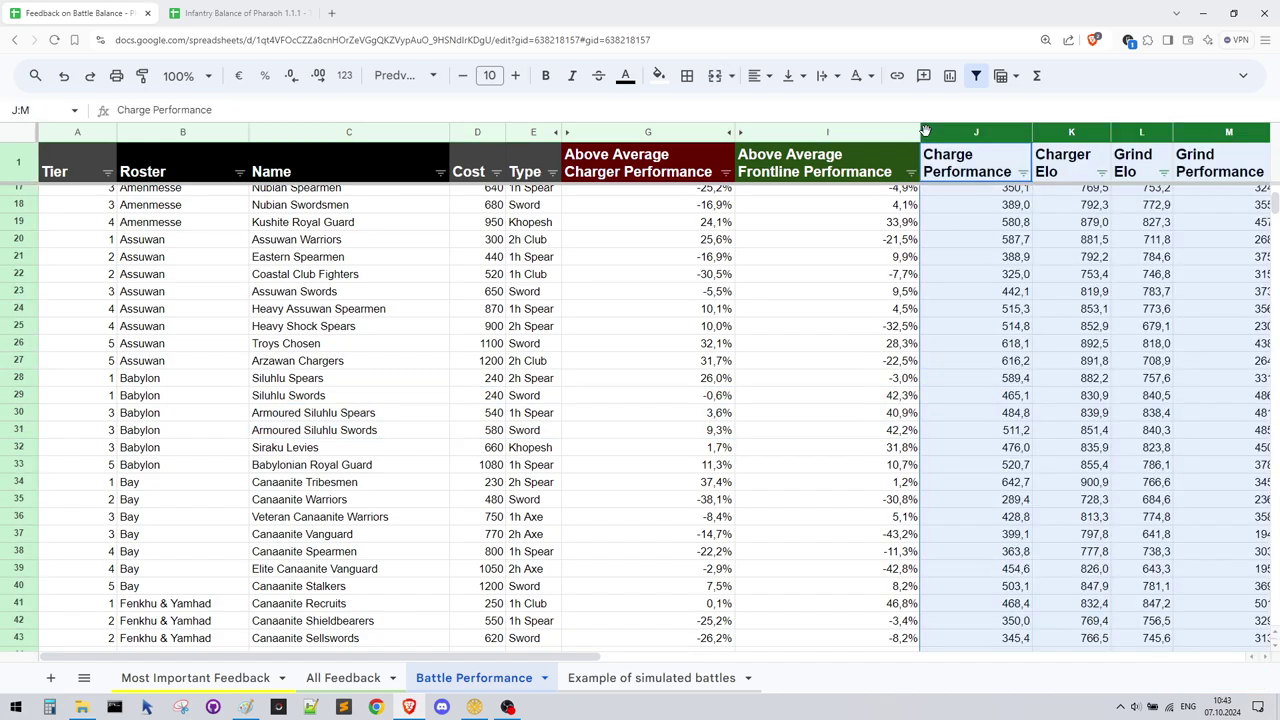
{"action": "left_click_drag", "start_coordinate": [553, 657], "coordinate": [745, 677]}
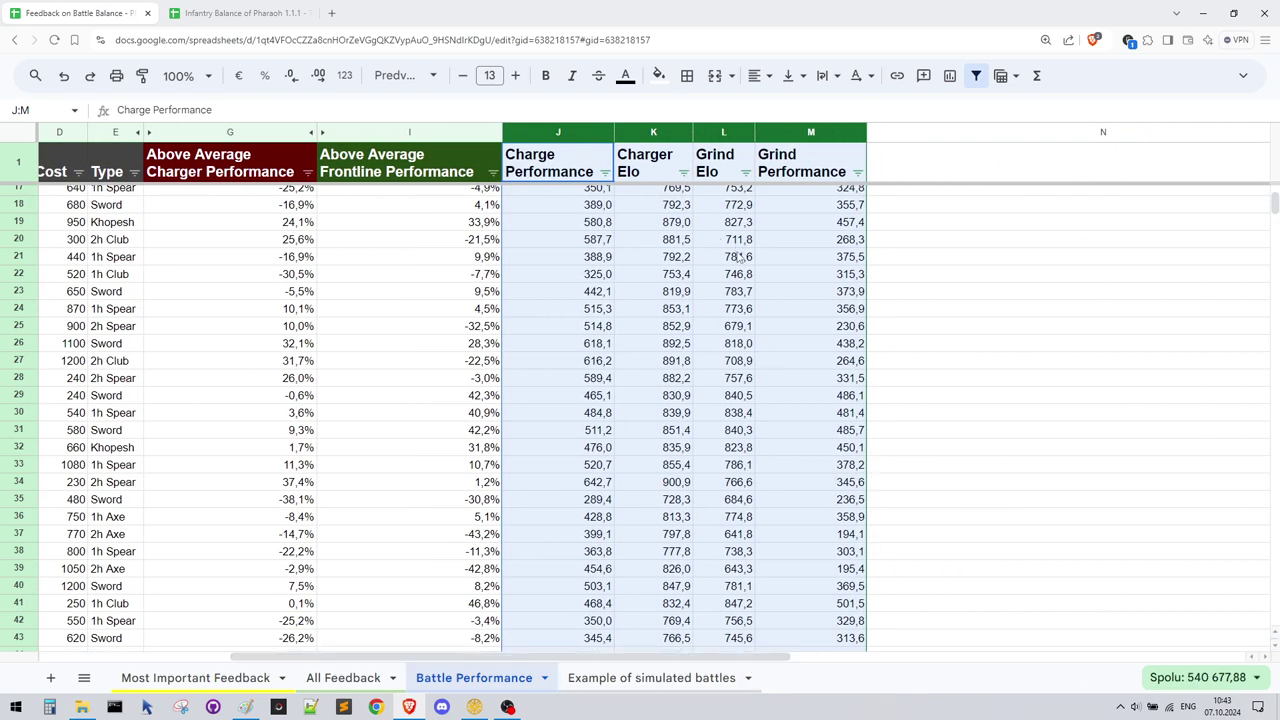
{"action": "left_click", "coordinate": [691, 343]}
{"action": "left_click_drag", "start_coordinate": [670, 138], "coordinate": [737, 213]}
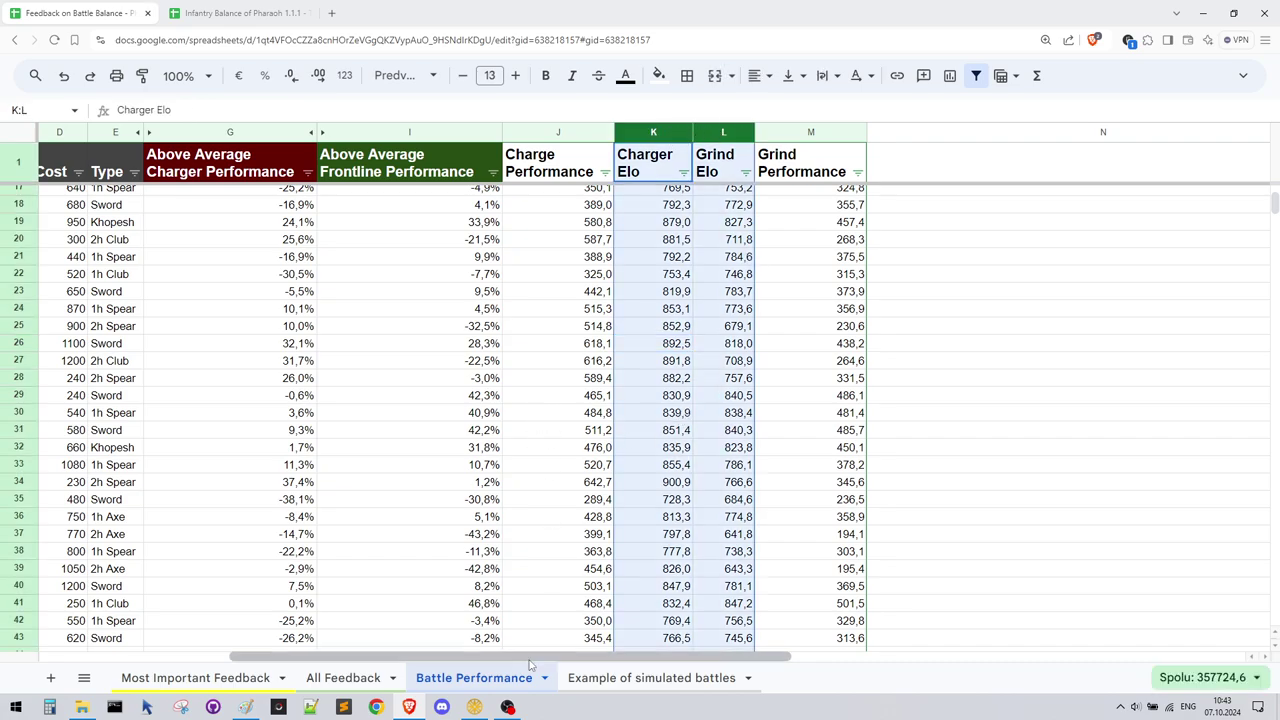
{"action": "left_click_drag", "start_coordinate": [534, 656], "coordinate": [341, 656]}
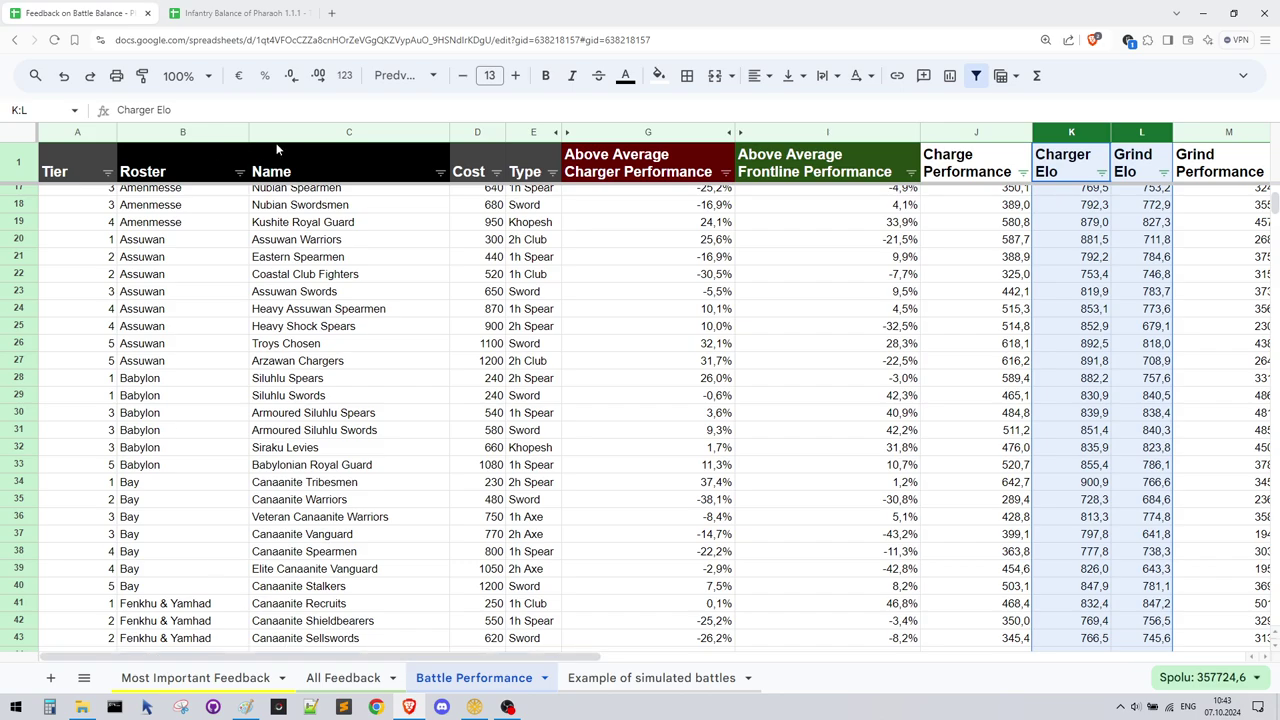
Compare the unit names with the Grind Elo and Charger Elo columns, highlighting each column in turn
{"action": "left_click", "coordinate": [286, 134]}
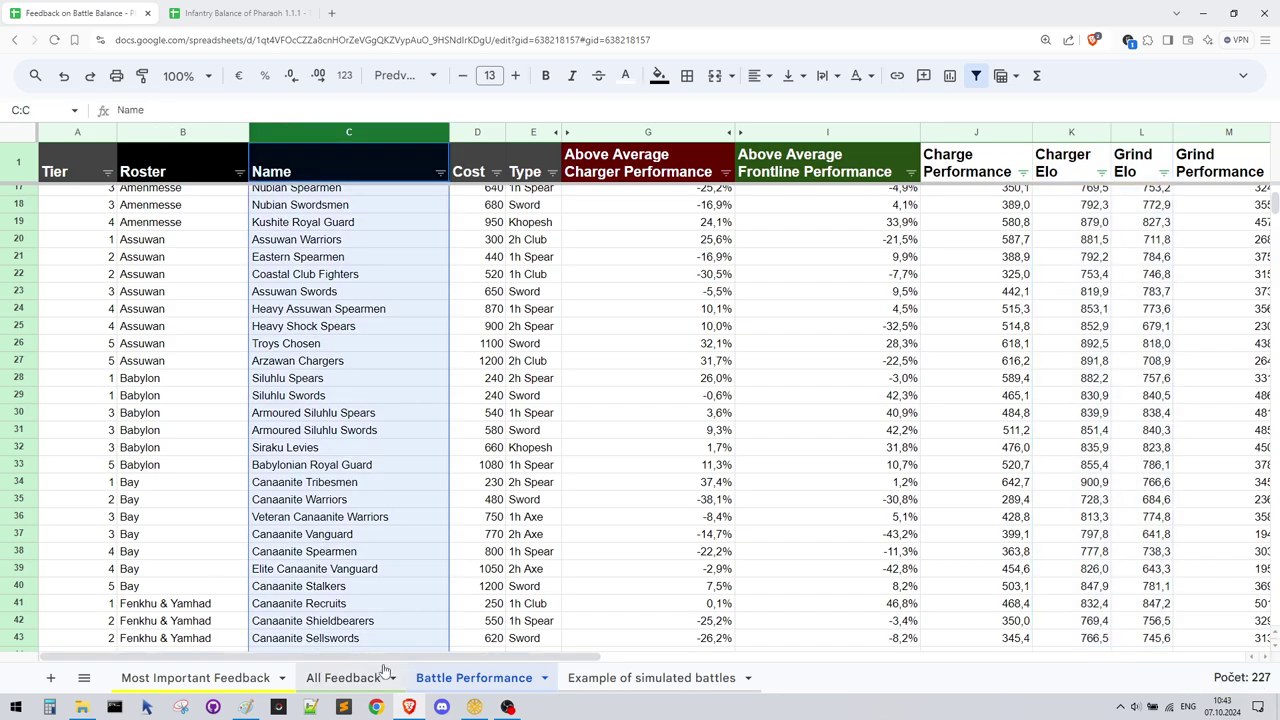
{"action": "left_click_drag", "start_coordinate": [386, 657], "coordinate": [541, 673]}
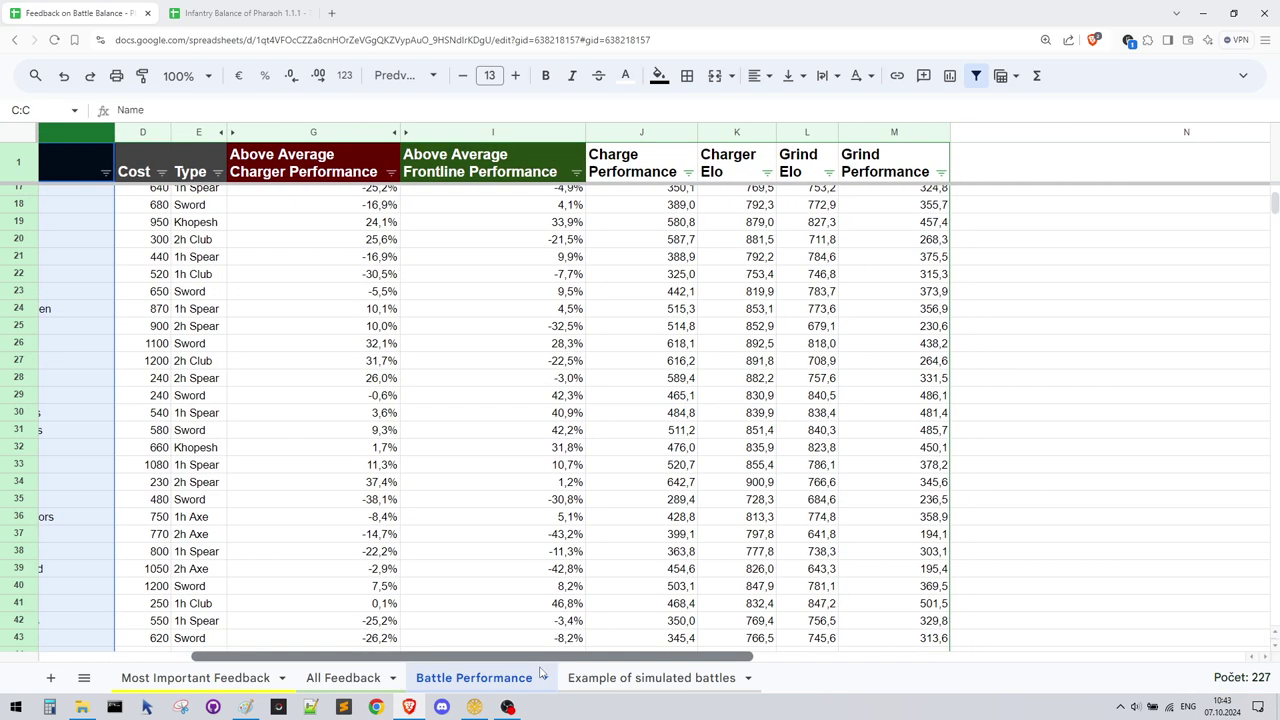
{"action": "left_click", "coordinate": [808, 133]}
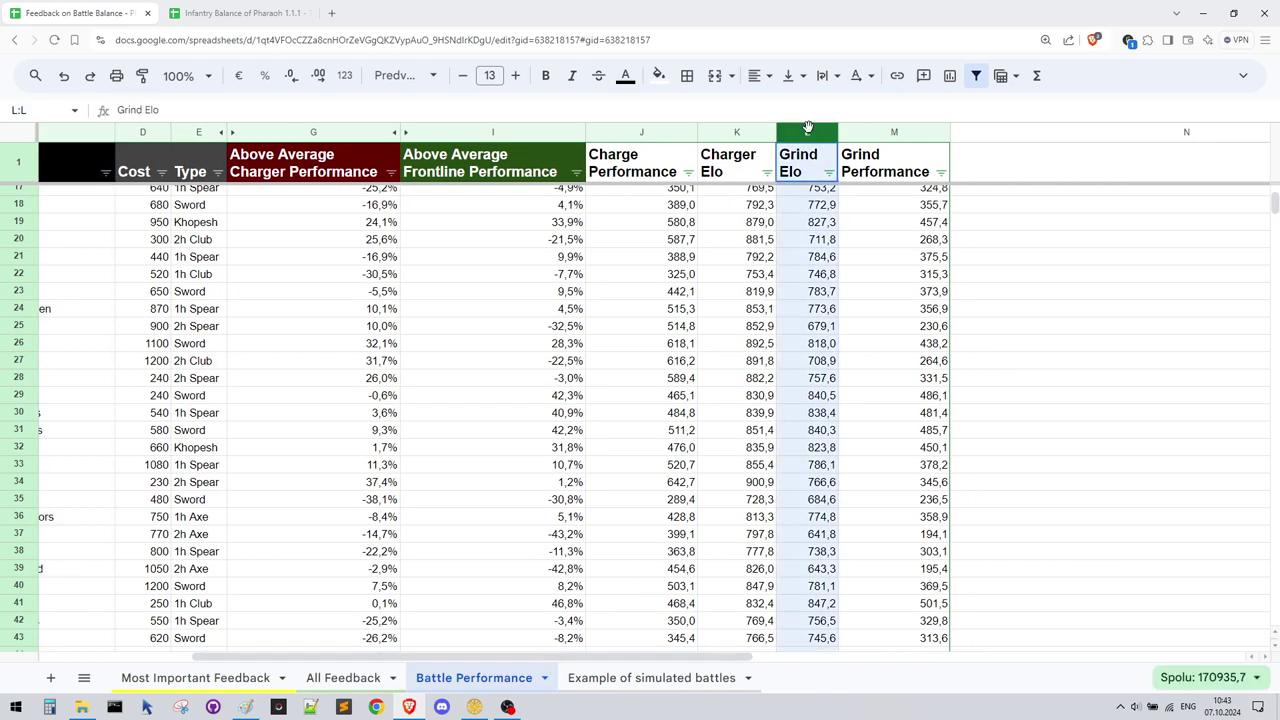
{"action": "left_click", "coordinate": [736, 132]}
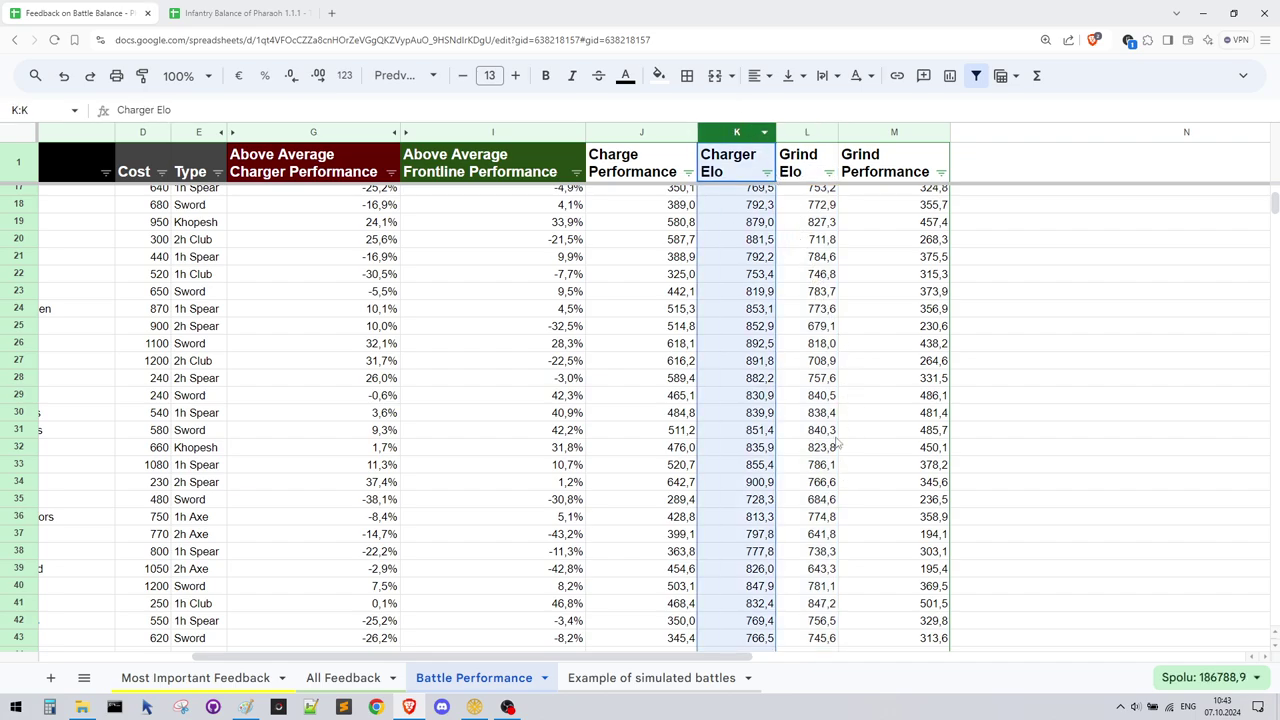
{"action": "left_click", "coordinate": [885, 165]}
{"action": "left_click", "coordinate": [785, 205]}
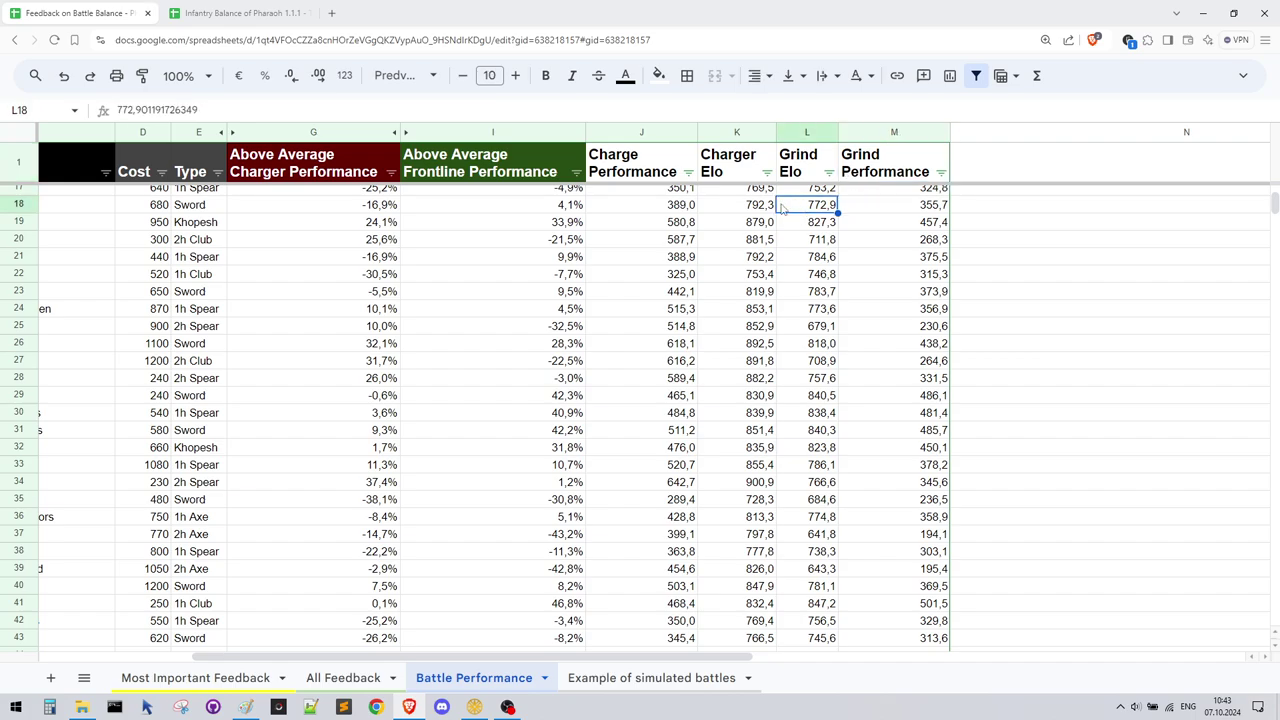
{"action": "left_click_drag", "start_coordinate": [775, 210], "coordinate": [860, 132]}
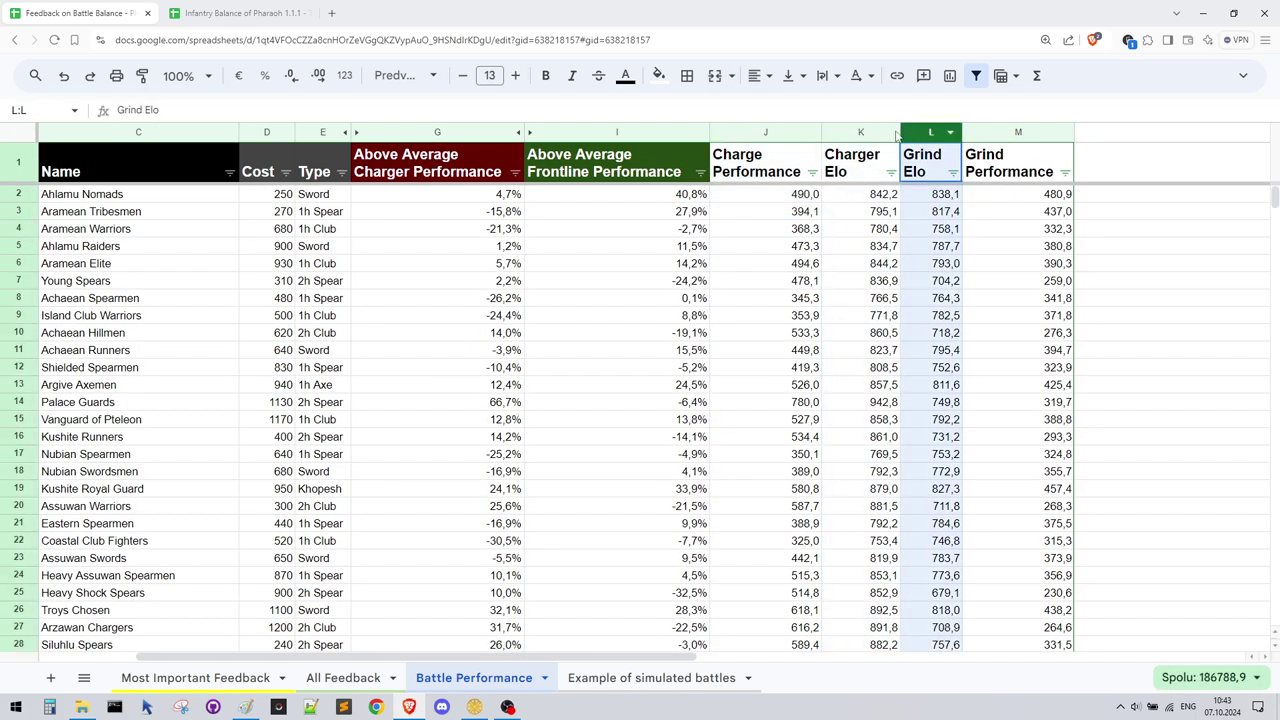
Examine the formulas behind Grind Performance in M11 and Charge Performance in J9
{"action": "left_click", "coordinate": [1050, 333]}
{"action": "left_click_drag", "start_coordinate": [1007, 222], "coordinate": [1045, 478]}
{"action": "left_click", "coordinate": [1050, 355]}
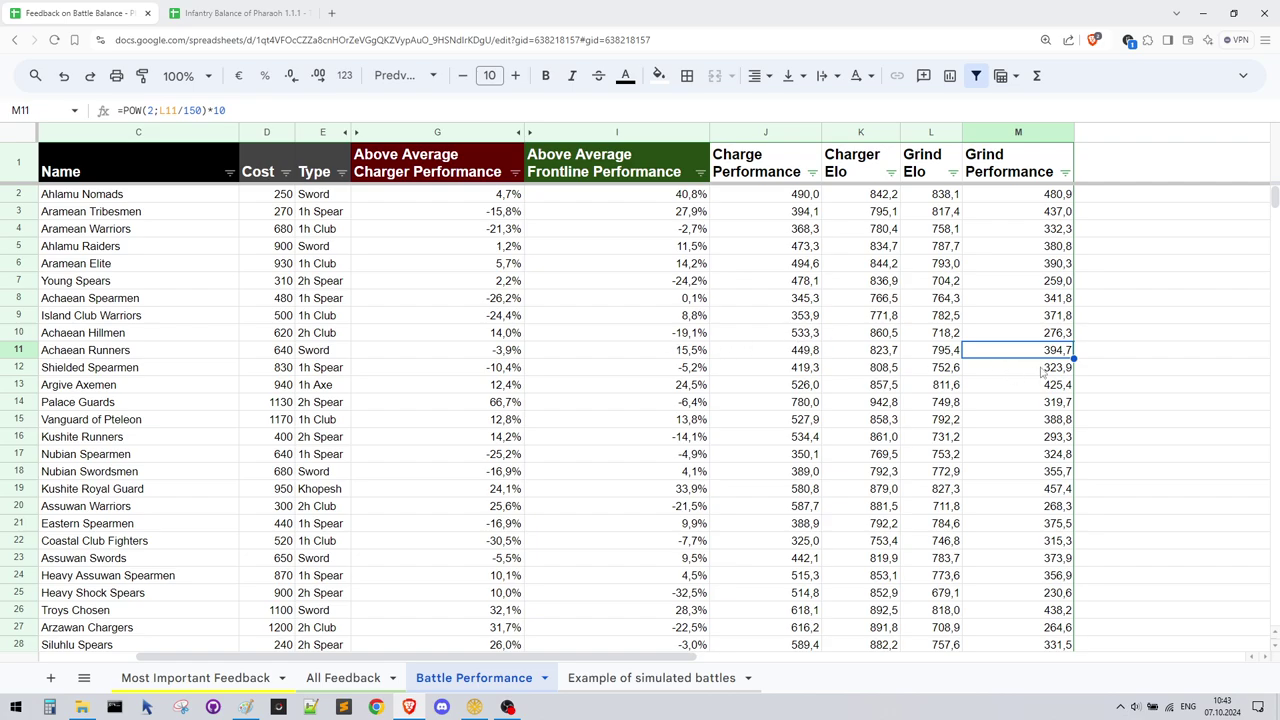
{"action": "left_click", "coordinate": [790, 318]}
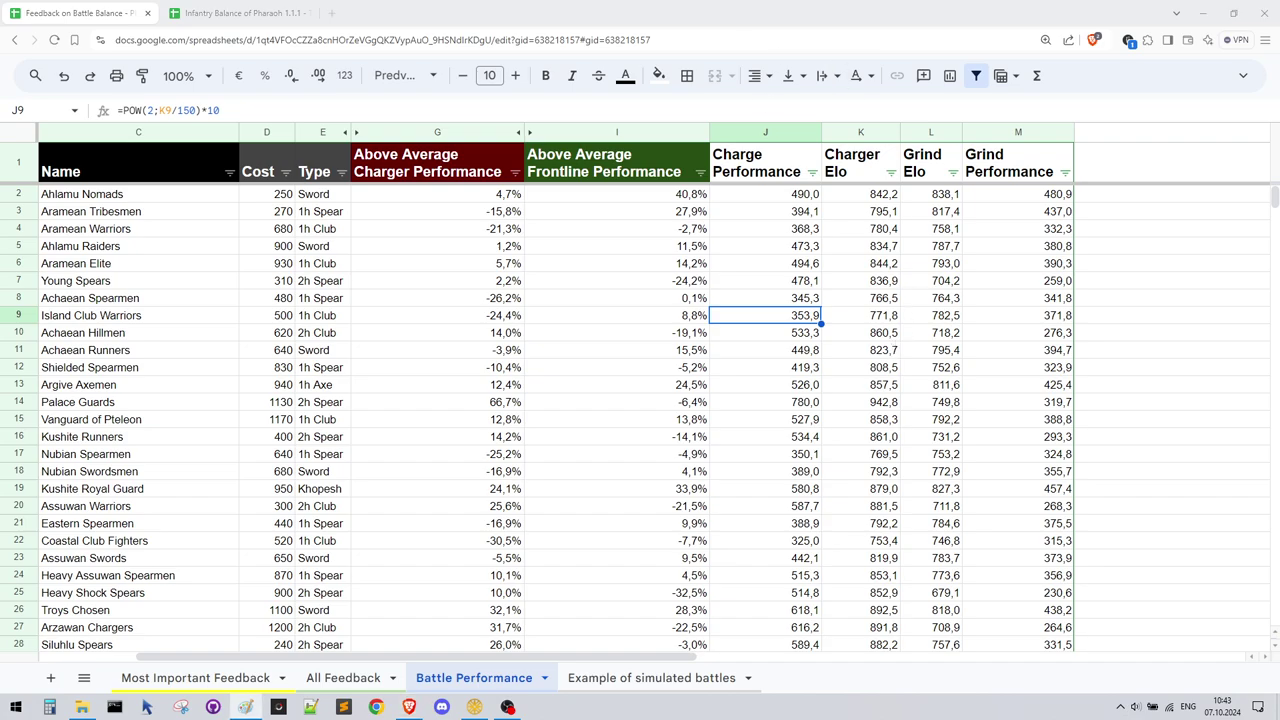
Switch to Paint and draw a small green box and a larger red box beside it on the black canvas
{"action": "left_click", "coordinate": [245, 707]}
{"action": "mouse_move", "coordinate": [1180, 294]}
{"action": "left_mouse_down"}
{"action": "mouse_move", "coordinate": [757, 57]}
{"action": "mouse_move", "coordinate": [798, 57]}
{"action": "left_mouse_up"}
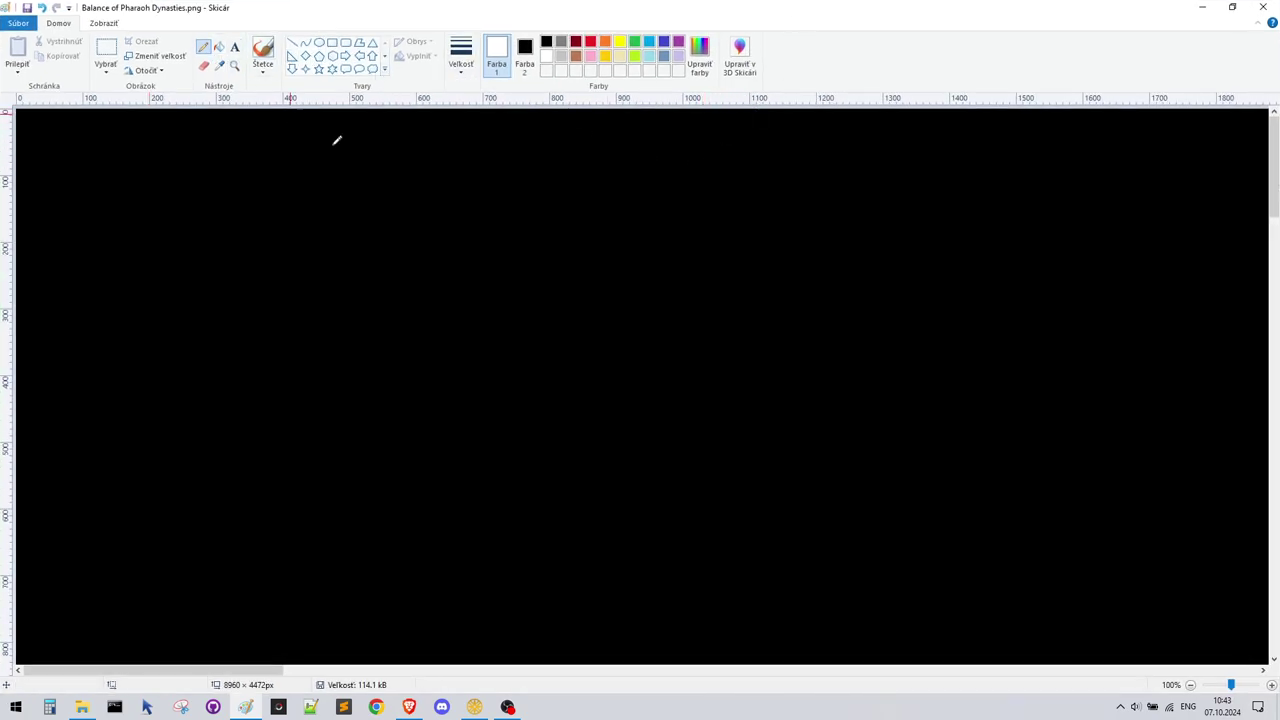
{"action": "left_click", "coordinate": [634, 41]}
{"action": "mouse_move", "coordinate": [424, 221]}
{"action": "left_mouse_down"}
{"action": "mouse_move", "coordinate": [457, 297]}
{"action": "mouse_move", "coordinate": [488, 238]}
{"action": "mouse_move", "coordinate": [418, 229]}
{"action": "left_mouse_up"}
{"action": "left_click", "coordinate": [590, 41]}
{"action": "left_click", "coordinate": [718, 224]}
{"action": "mouse_move", "coordinate": [718, 224]}
{"action": "left_mouse_down"}
{"action": "mouse_move", "coordinate": [809, 323]}
{"action": "mouse_move", "coordinate": [740, 217]}
{"action": "mouse_move", "coordinate": [718, 226]}
{"action": "left_mouse_up"}
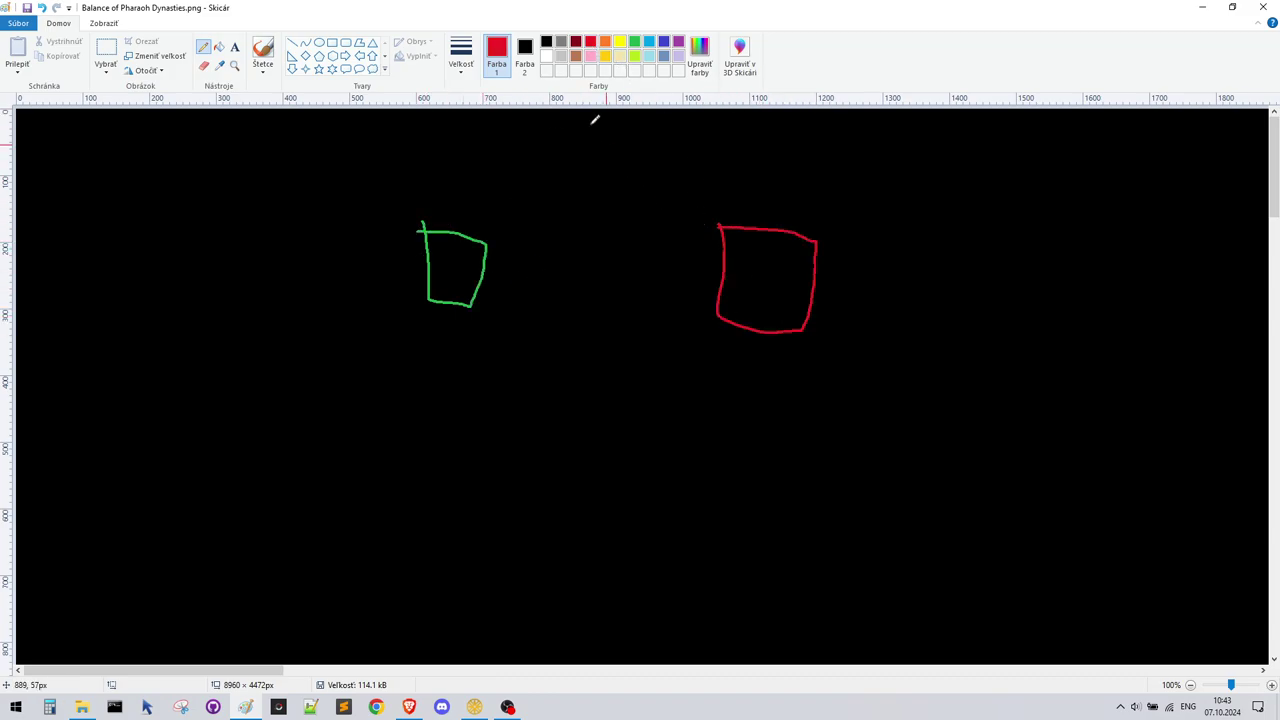
Write "VS" in white between the boxes and draw a green and a red arrow pointing towards each other
{"action": "left_click", "coordinate": [546, 56]}
{"action": "mouse_move", "coordinate": [561, 270]}
{"action": "left_mouse_down"}
{"action": "mouse_move", "coordinate": [590, 272]}
{"action": "mouse_move", "coordinate": [598, 301]}
{"action": "left_mouse_up"}
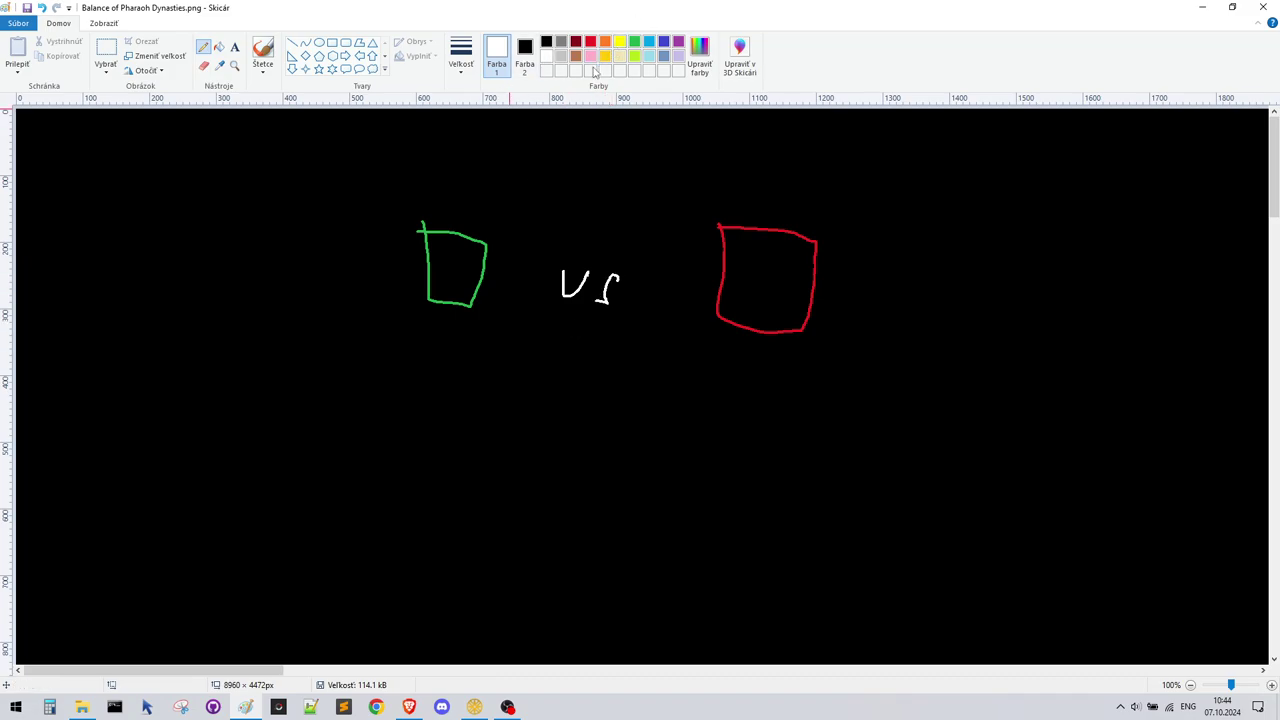
{"action": "left_click", "coordinate": [635, 42]}
{"action": "mouse_move", "coordinate": [498, 236]}
{"action": "left_mouse_down"}
{"action": "mouse_move", "coordinate": [605, 217]}
{"action": "mouse_move", "coordinate": [588, 252]}
{"action": "left_mouse_up"}
{"action": "left_click", "coordinate": [590, 41]}
{"action": "mouse_move", "coordinate": [695, 246]}
{"action": "left_mouse_down"}
{"action": "mouse_move", "coordinate": [542, 252]}
{"action": "mouse_move", "coordinate": [572, 237]}
{"action": "mouse_move", "coordinate": [585, 279]}
{"action": "left_mouse_up"}
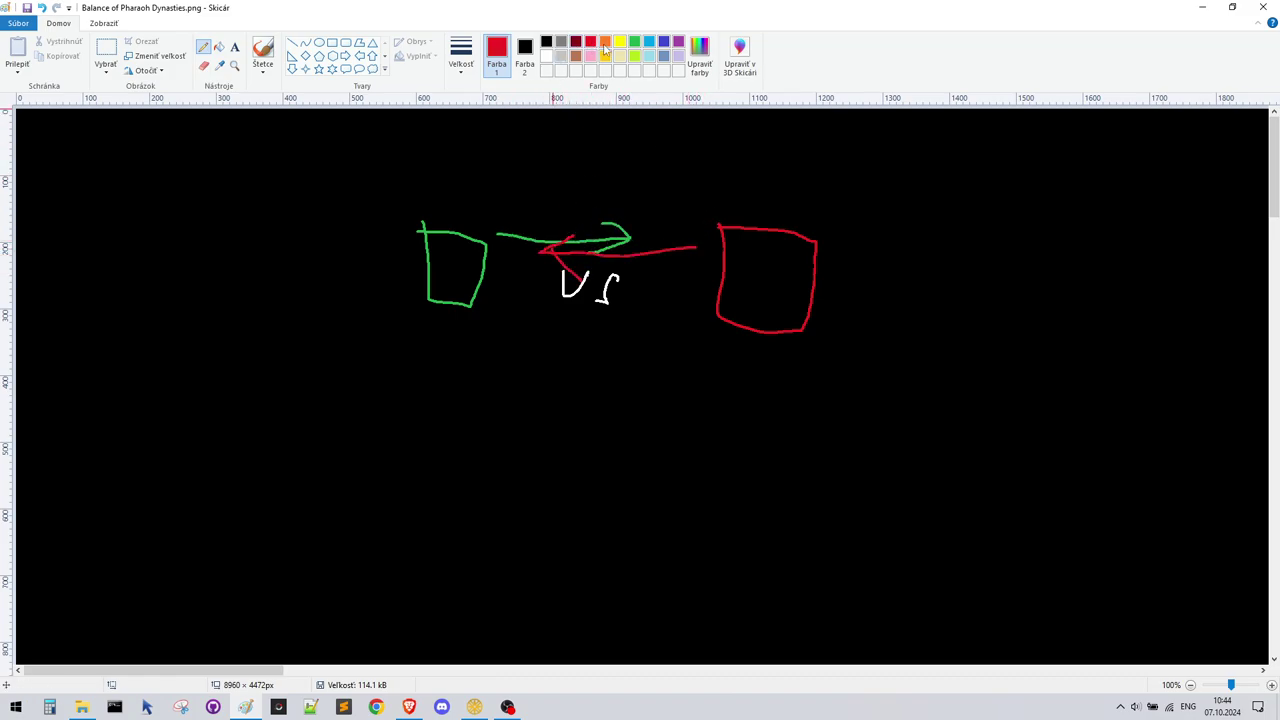
Draw overlapping green and red ovals below the "VS" and add a white flag beside them
{"action": "left_click", "coordinate": [634, 41]}
{"action": "mouse_move", "coordinate": [549, 378]}
{"action": "left_mouse_down"}
{"action": "mouse_move", "coordinate": [592, 385]}
{"action": "mouse_move", "coordinate": [556, 382]}
{"action": "mouse_move", "coordinate": [598, 434]}
{"action": "mouse_move", "coordinate": [610, 489]}
{"action": "left_mouse_up"}
{"action": "left_click", "coordinate": [590, 41]}
{"action": "left_click_drag", "start_coordinate": [631, 379], "coordinate": [636, 425]}
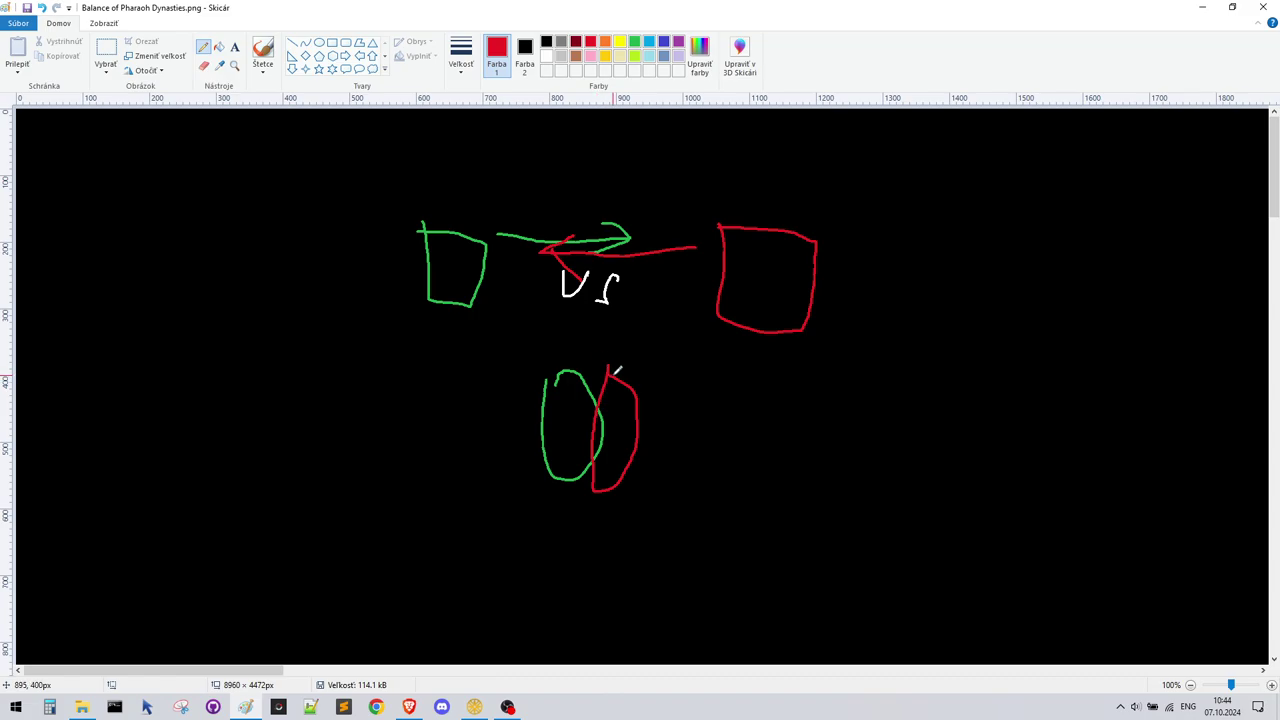
{"action": "scroll", "coordinate": [617, 370], "scroll_direction": "down", "scroll_amount": 3}
{"action": "scroll", "coordinate": [603, 360], "scroll_direction": "up", "scroll_amount": 3}
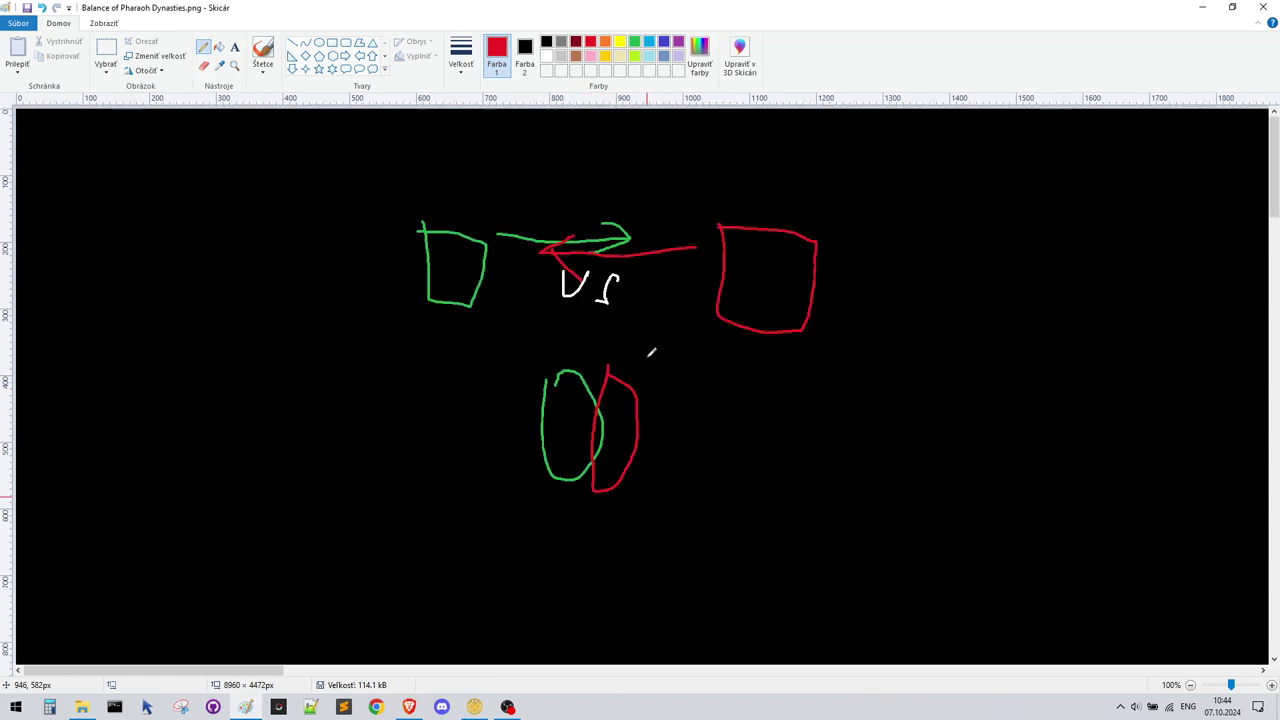
{"action": "left_click", "coordinate": [547, 56]}
{"action": "mouse_move", "coordinate": [661, 416]}
{"action": "left_mouse_down"}
{"action": "mouse_move", "coordinate": [708, 358]}
{"action": "mouse_move", "coordinate": [676, 380]}
{"action": "left_mouse_up"}
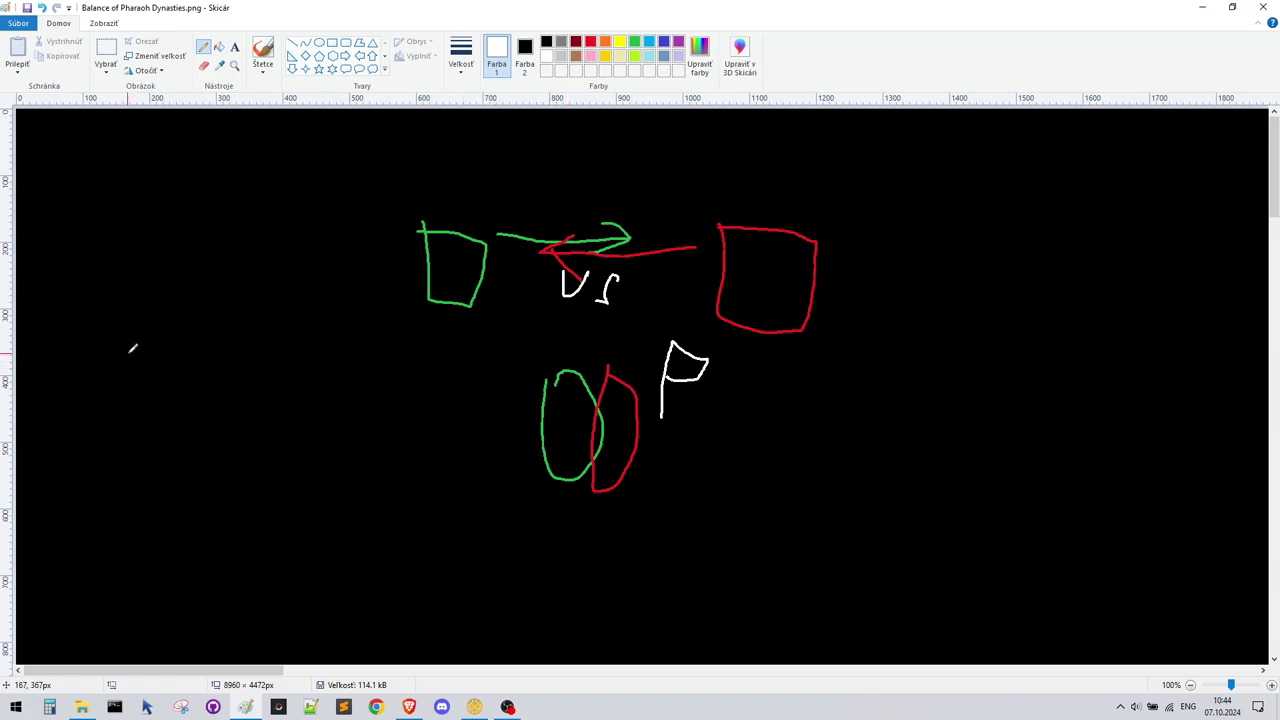
Sketch a white table with inner grid lines and an outer frame to the left of the overlapping ovals
{"action": "mouse_move", "coordinate": [130, 354]}
{"action": "left_mouse_down"}
{"action": "mouse_move", "coordinate": [140, 490]}
{"action": "mouse_move", "coordinate": [298, 508]}
{"action": "mouse_move", "coordinate": [299, 355]}
{"action": "mouse_move", "coordinate": [155, 338]}
{"action": "mouse_move", "coordinate": [166, 466]}
{"action": "left_mouse_up"}
{"action": "mouse_move", "coordinate": [225, 365]}
{"action": "left_mouse_down"}
{"action": "mouse_move", "coordinate": [215, 462]}
{"action": "mouse_move", "coordinate": [250, 472]}
{"action": "left_mouse_up"}
{"action": "left_click_drag", "start_coordinate": [120, 375], "coordinate": [270, 398]}
{"action": "left_click_drag", "start_coordinate": [157, 415], "coordinate": [240, 420]}
{"action": "left_click_drag", "start_coordinate": [175, 460], "coordinate": [296, 468]}
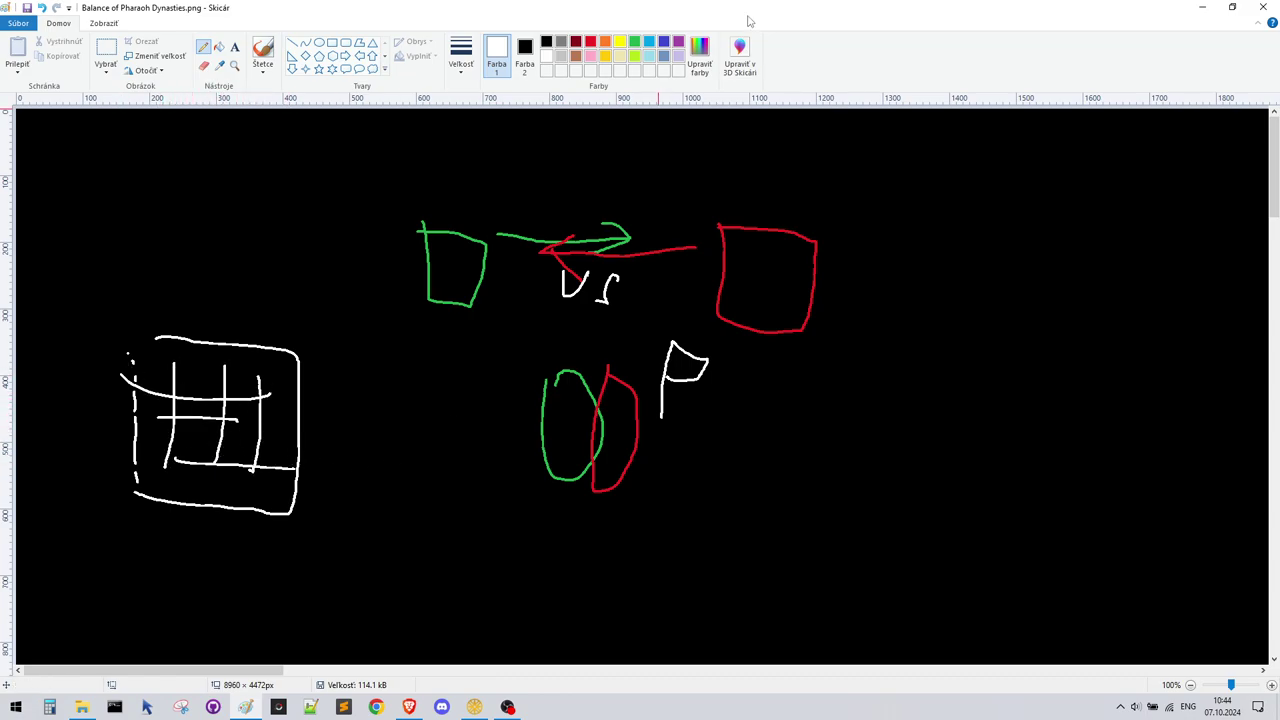
Return to the spreadsheet and inspect the efficiency of the simulated battles in rows 11625 and 11634 of Example of simulated battles
{"action": "key", "text": "alt+Tab"}
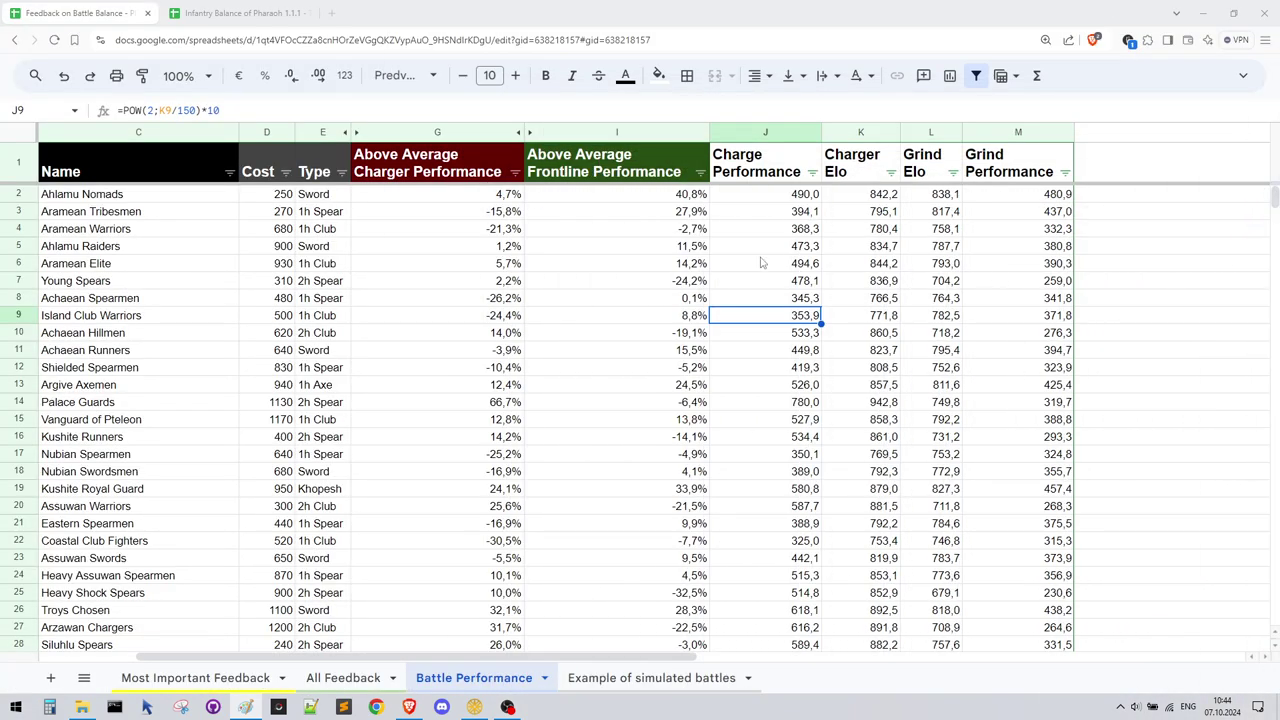
{"action": "left_click", "coordinate": [612, 666]}
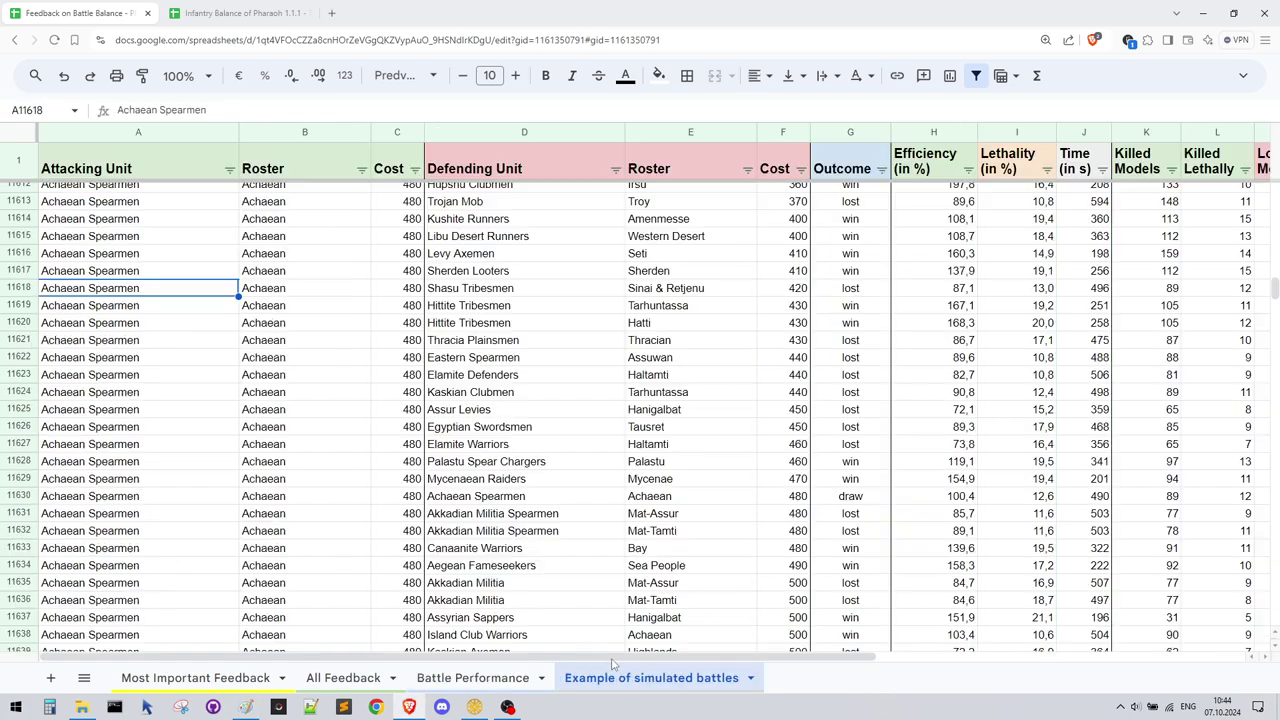
{"action": "left_click_drag", "start_coordinate": [150, 426], "coordinate": [1214, 425]}
{"action": "left_click", "coordinate": [935, 410]}
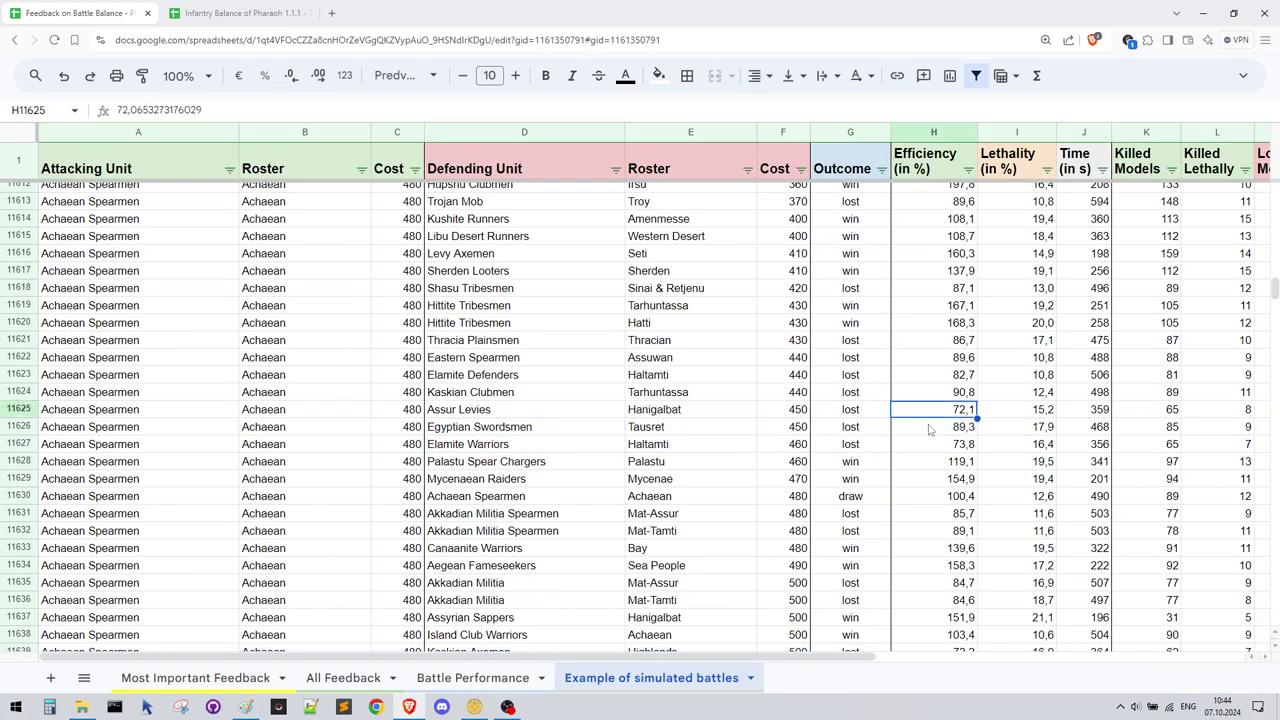
{"action": "left_click", "coordinate": [948, 573]}
{"action": "left_click", "coordinate": [24, 572]}
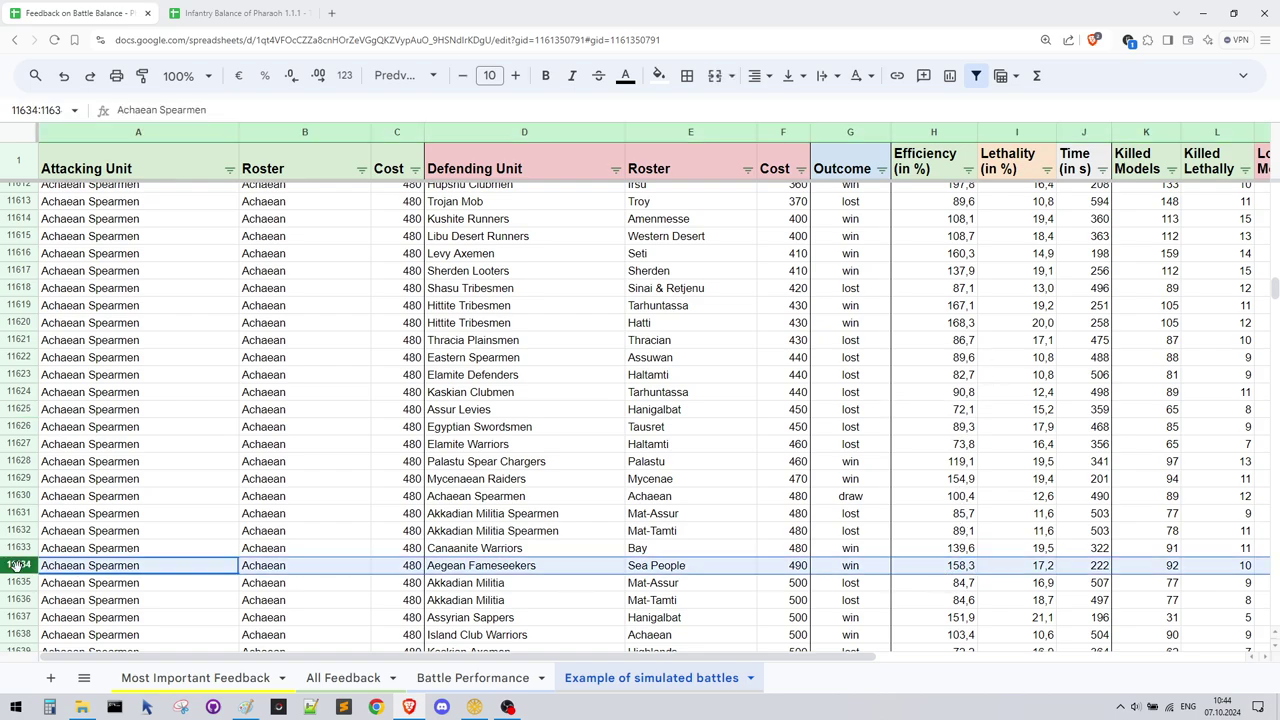
{"action": "left_click", "coordinate": [952, 568]}
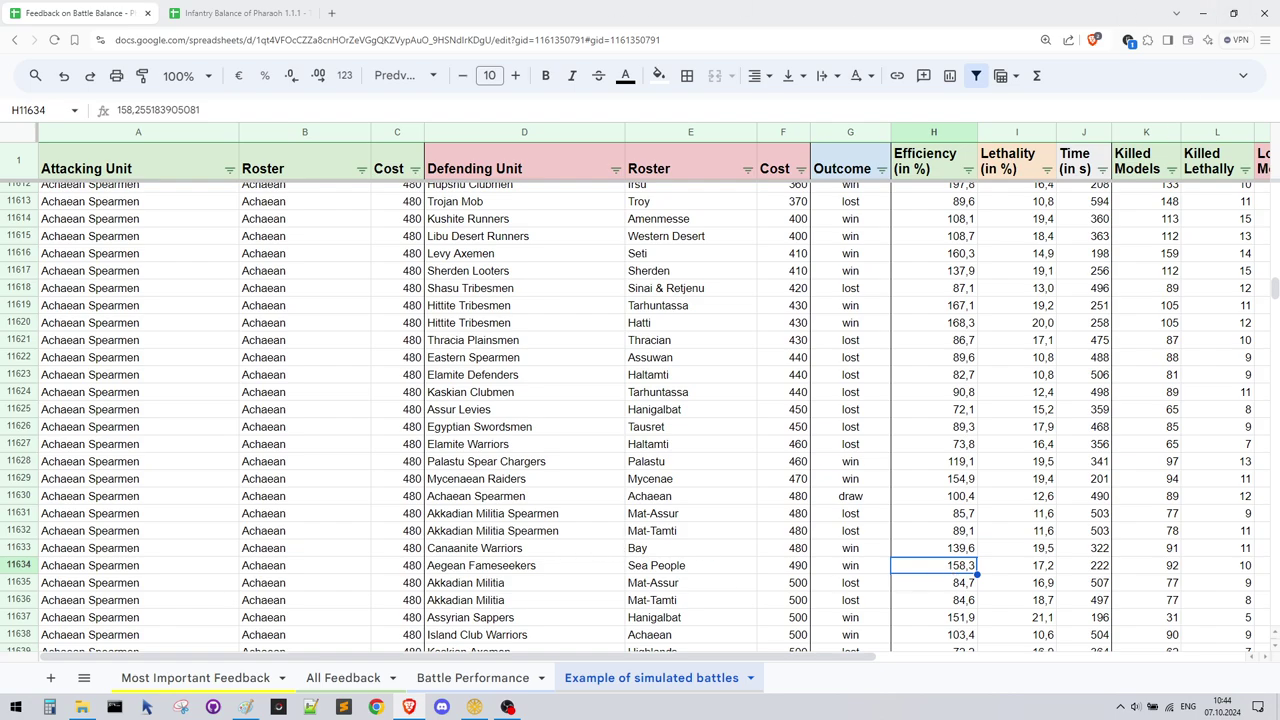
Switch back to Paint, draw a white curve from the ovals towards the table, and add a diagonal arrow below the table
{"action": "left_click", "coordinate": [245, 707]}
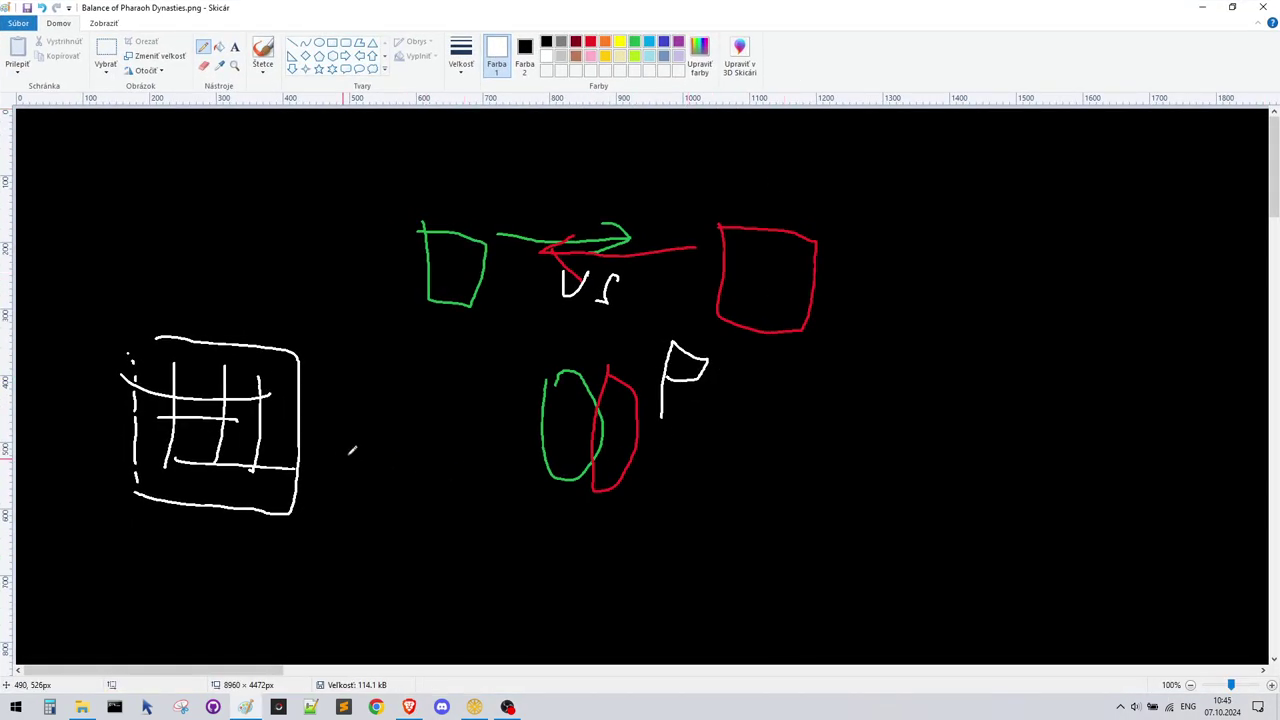
{"action": "mouse_move", "coordinate": [580, 492]}
{"action": "left_mouse_down"}
{"action": "mouse_move", "coordinate": [325, 364]}
{"action": "mouse_move", "coordinate": [290, 382]}
{"action": "mouse_move", "coordinate": [352, 410]}
{"action": "left_mouse_up"}
{"action": "scroll", "coordinate": [378, 433], "scroll_direction": "down", "scroll_amount": 3}
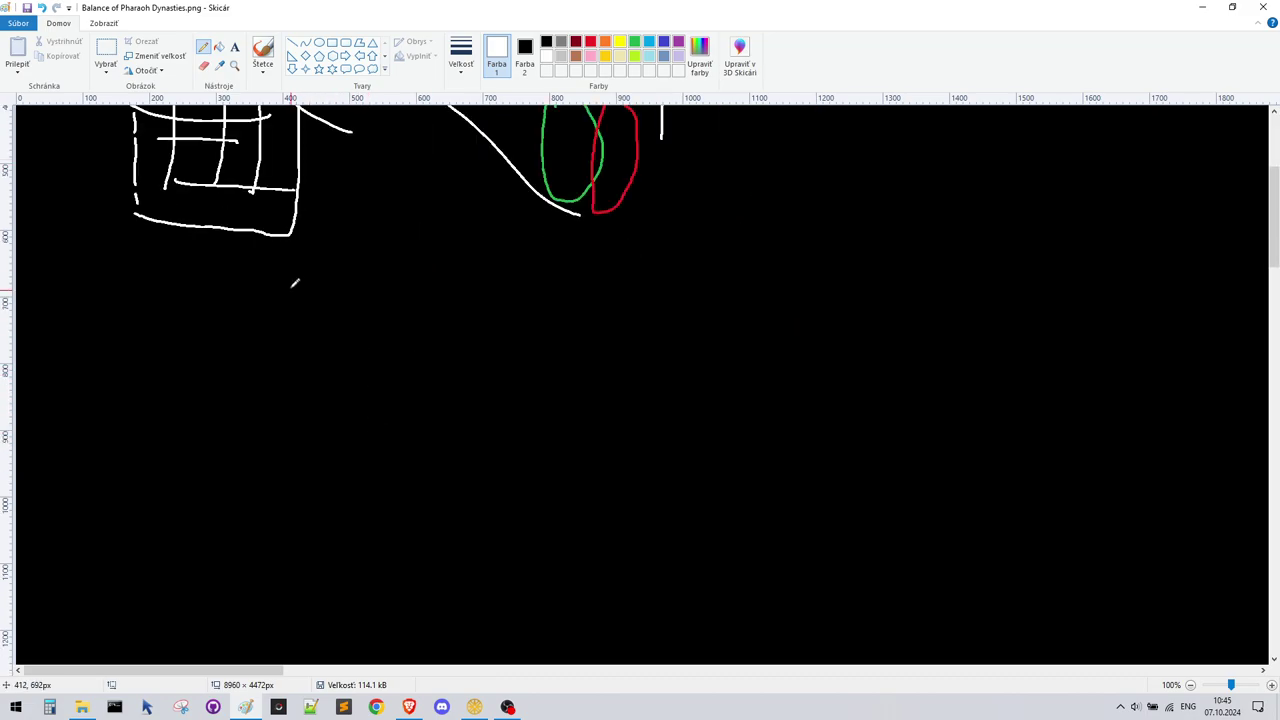
{"action": "mouse_move", "coordinate": [286, 258]}
{"action": "left_mouse_down"}
{"action": "mouse_move", "coordinate": [398, 376]}
{"action": "mouse_move", "coordinate": [290, 370]}
{"action": "left_mouse_up"}
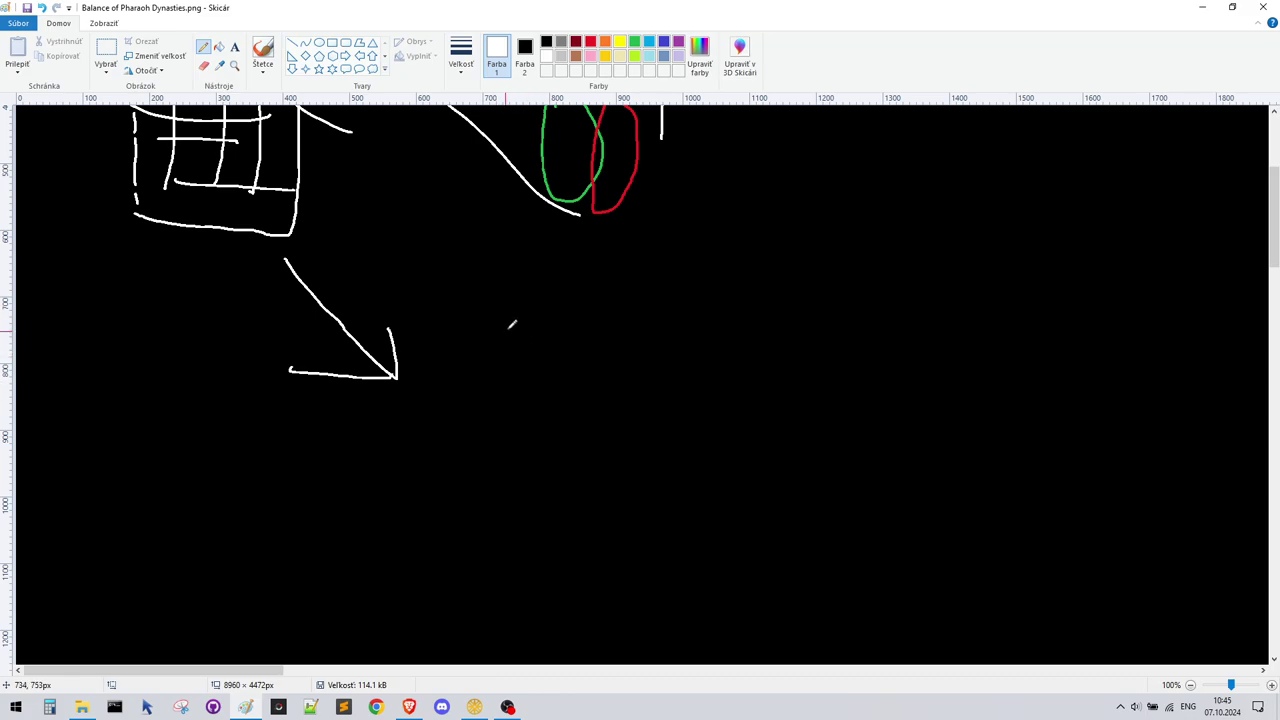
Write "ELO" in white next to the tip of the diagonal arrow
{"action": "left_click_drag", "start_coordinate": [512, 320], "coordinate": [571, 428]}
{"action": "left_click_drag", "start_coordinate": [497, 372], "coordinate": [545, 370]}
{"action": "mouse_move", "coordinate": [519, 328]}
{"action": "left_mouse_down"}
{"action": "mouse_move", "coordinate": [581, 337]}
{"action": "mouse_move", "coordinate": [651, 437]}
{"action": "left_mouse_up"}
{"action": "mouse_move", "coordinate": [726, 357]}
{"action": "left_mouse_down"}
{"action": "mouse_move", "coordinate": [712, 425]}
{"action": "mouse_move", "coordinate": [728, 358]}
{"action": "left_mouse_up"}
Draw a white outline of a chess pawn to the right of the word "ELO"
{"action": "left_click_drag", "start_coordinate": [282, 669], "coordinate": [343, 651]}
{"action": "scroll", "coordinate": [745, 503], "scroll_direction": "down", "scroll_amount": 3}
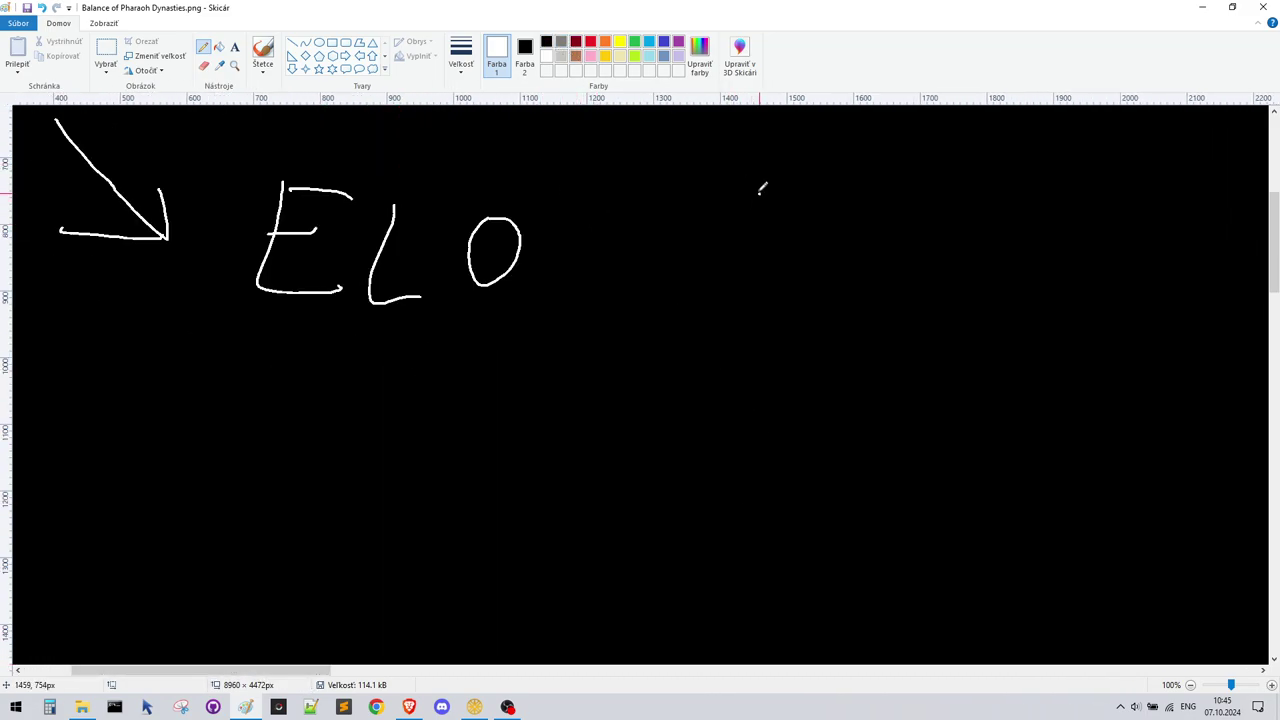
{"action": "mouse_move", "coordinate": [757, 192]}
{"action": "left_mouse_down"}
{"action": "mouse_move", "coordinate": [705, 285]}
{"action": "mouse_move", "coordinate": [800, 275]}
{"action": "mouse_move", "coordinate": [790, 197]}
{"action": "mouse_move", "coordinate": [752, 192]}
{"action": "left_mouse_up"}
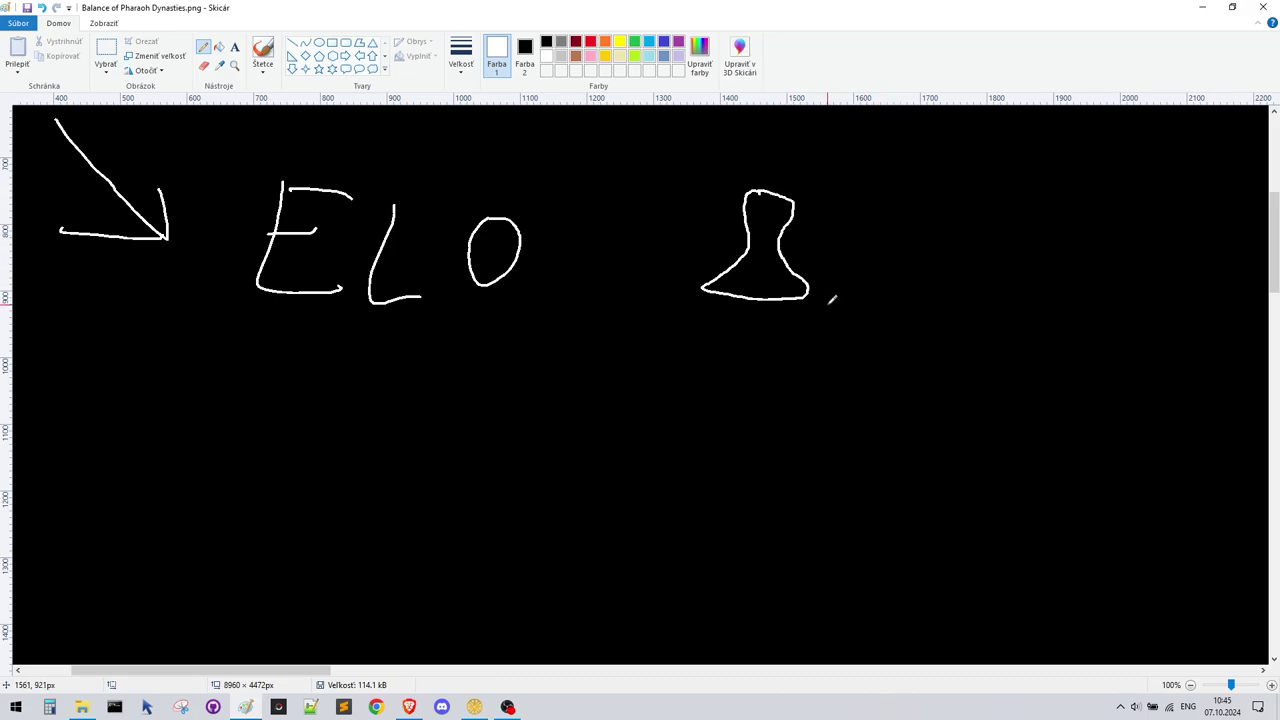
Write "vs" and draw a second white pawn beside the first, with "+7" beneath one pawn and "-5" beneath the other
{"action": "mouse_move", "coordinate": [841, 266]}
{"action": "left_mouse_down"}
{"action": "mouse_move", "coordinate": [868, 288]}
{"action": "mouse_move", "coordinate": [870, 311]}
{"action": "left_mouse_up"}
{"action": "mouse_move", "coordinate": [1010, 208]}
{"action": "left_mouse_down"}
{"action": "mouse_move", "coordinate": [982, 276]}
{"action": "mouse_move", "coordinate": [1024, 307]}
{"action": "mouse_move", "coordinate": [1001, 198]}
{"action": "left_mouse_up"}
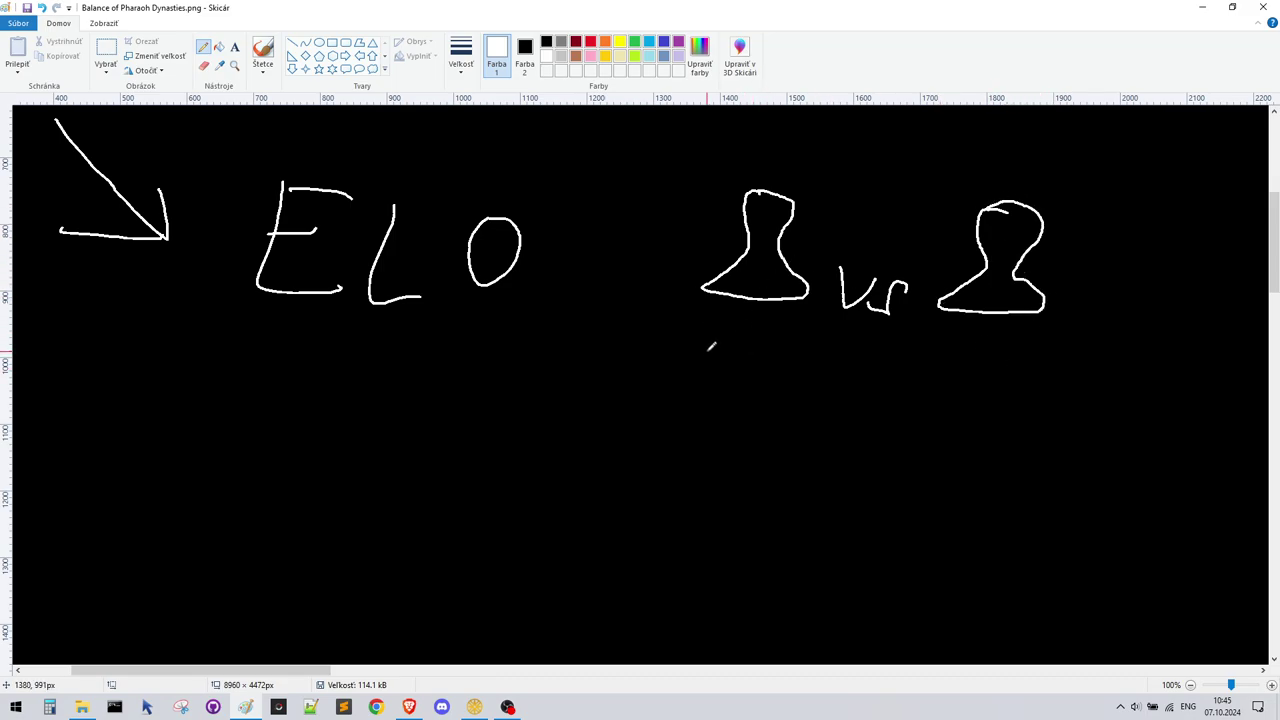
{"action": "left_click_drag", "start_coordinate": [706, 351], "coordinate": [767, 354]}
{"action": "mouse_move", "coordinate": [750, 341]}
{"action": "left_mouse_down"}
{"action": "mouse_move", "coordinate": [747, 368]}
{"action": "mouse_move", "coordinate": [810, 344]}
{"action": "mouse_move", "coordinate": [783, 392]}
{"action": "left_mouse_up"}
{"action": "left_click_drag", "start_coordinate": [775, 371], "coordinate": [816, 376]}
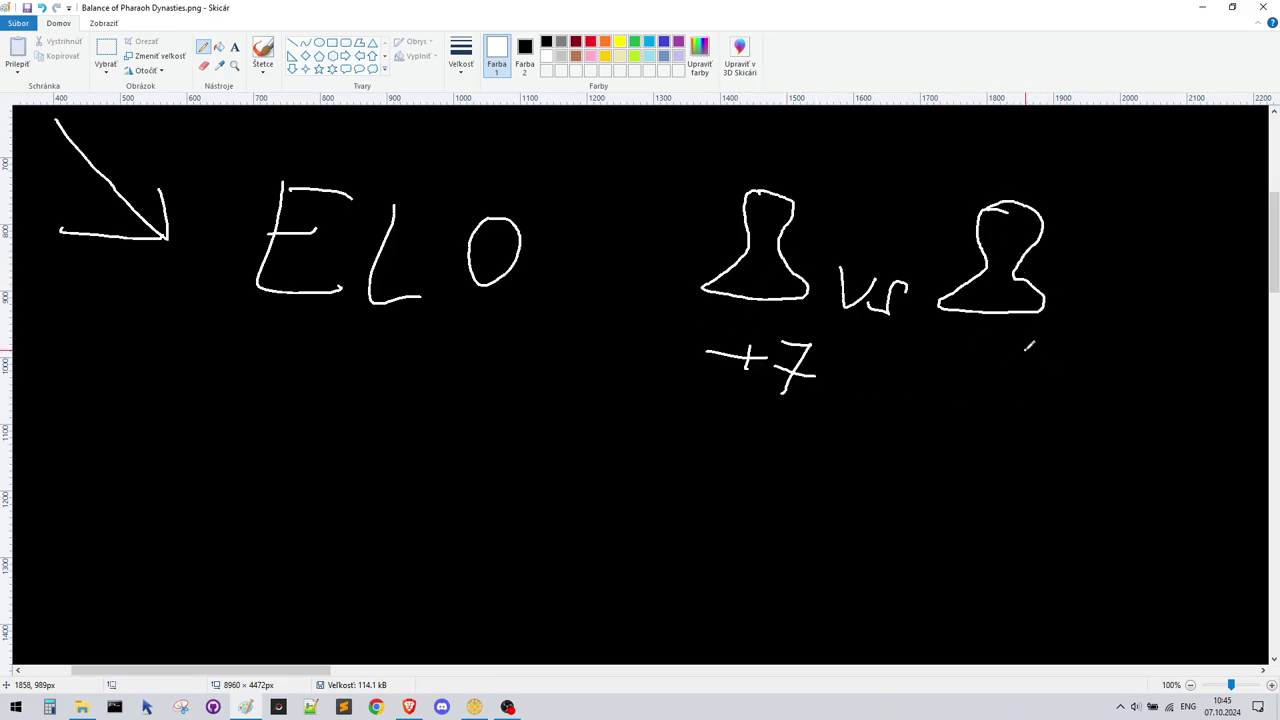
{"action": "mouse_move", "coordinate": [1025, 350]}
{"action": "left_mouse_down"}
{"action": "mouse_move", "coordinate": [1085, 345]}
{"action": "mouse_move", "coordinate": [1066, 392]}
{"action": "left_mouse_up"}
Write the ratings "1200" and "1600" in white below the "+7" and "-5"
{"action": "scroll", "coordinate": [714, 455], "scroll_direction": "down", "scroll_amount": 2}
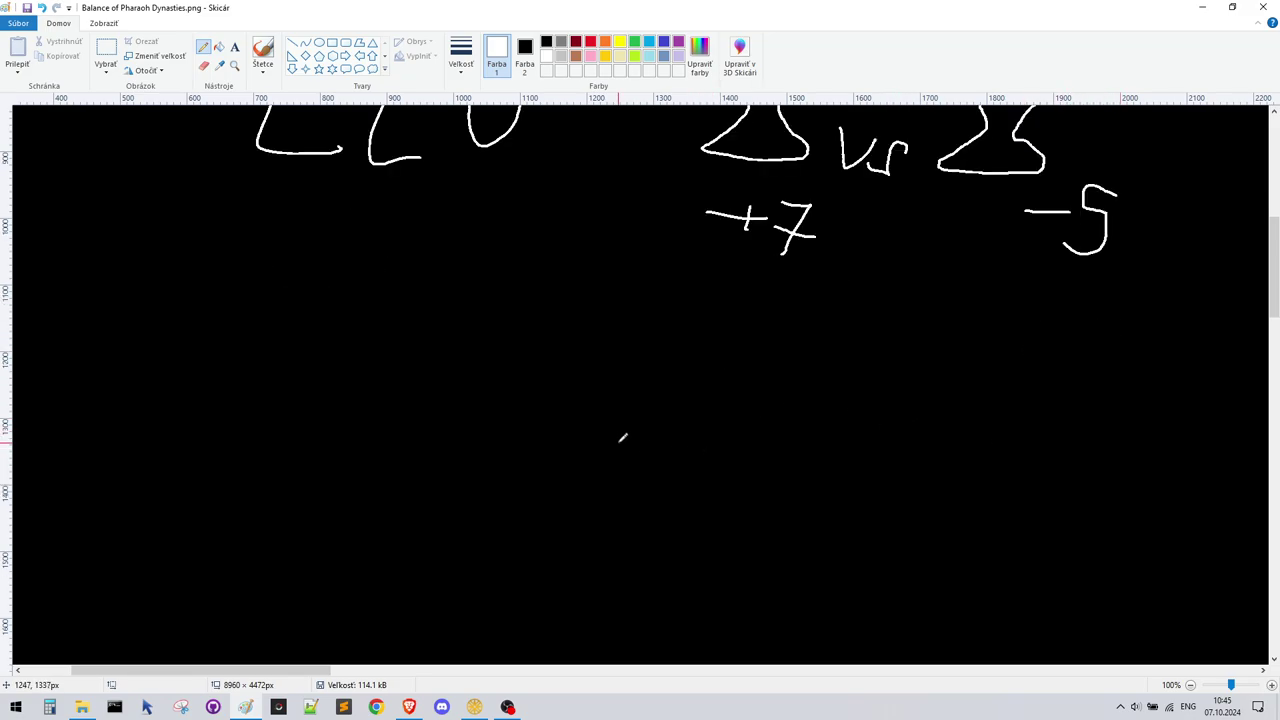
{"action": "left_click_drag", "start_coordinate": [636, 356], "coordinate": [658, 420]}
{"action": "left_click_drag", "start_coordinate": [702, 358], "coordinate": [736, 412]}
{"action": "left_click_drag", "start_coordinate": [784, 366], "coordinate": [820, 364]}
{"action": "left_click", "coordinate": [821, 369]}
{"action": "left_click", "coordinate": [806, 408]}
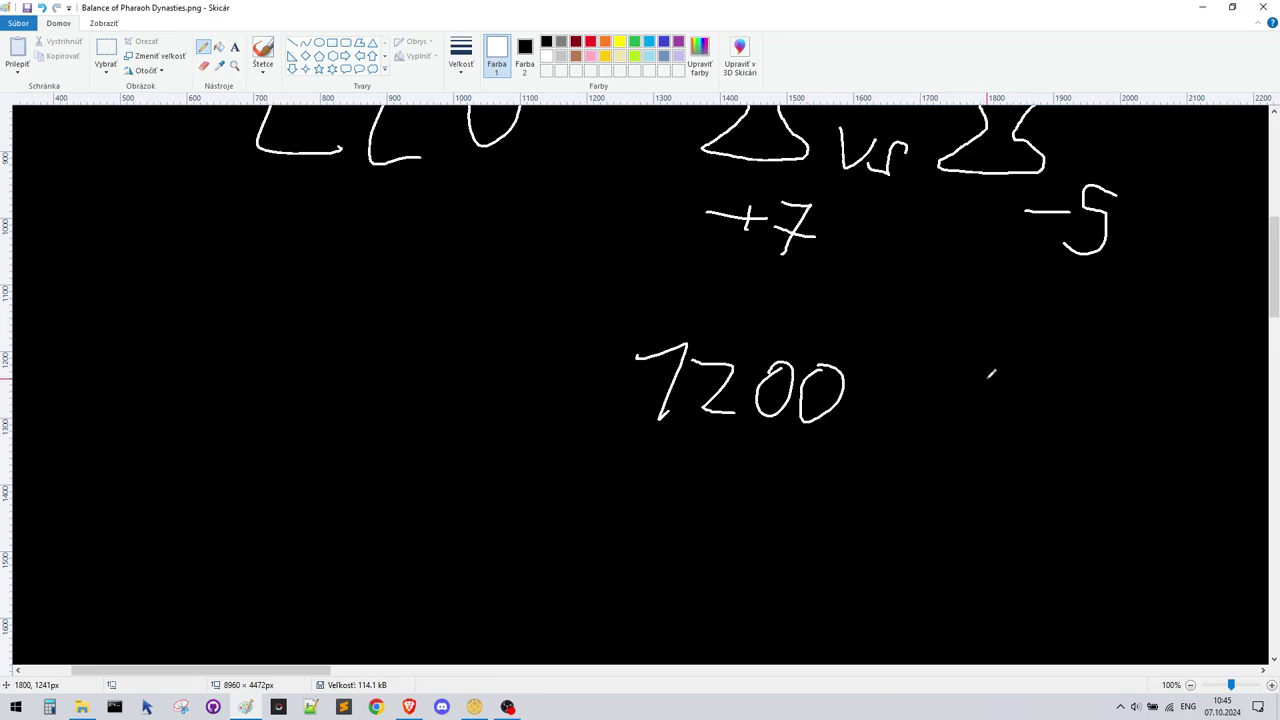
{"action": "left_click_drag", "start_coordinate": [988, 378], "coordinate": [1022, 438]}
{"action": "left_click_drag", "start_coordinate": [1064, 364], "coordinate": [1062, 418]}
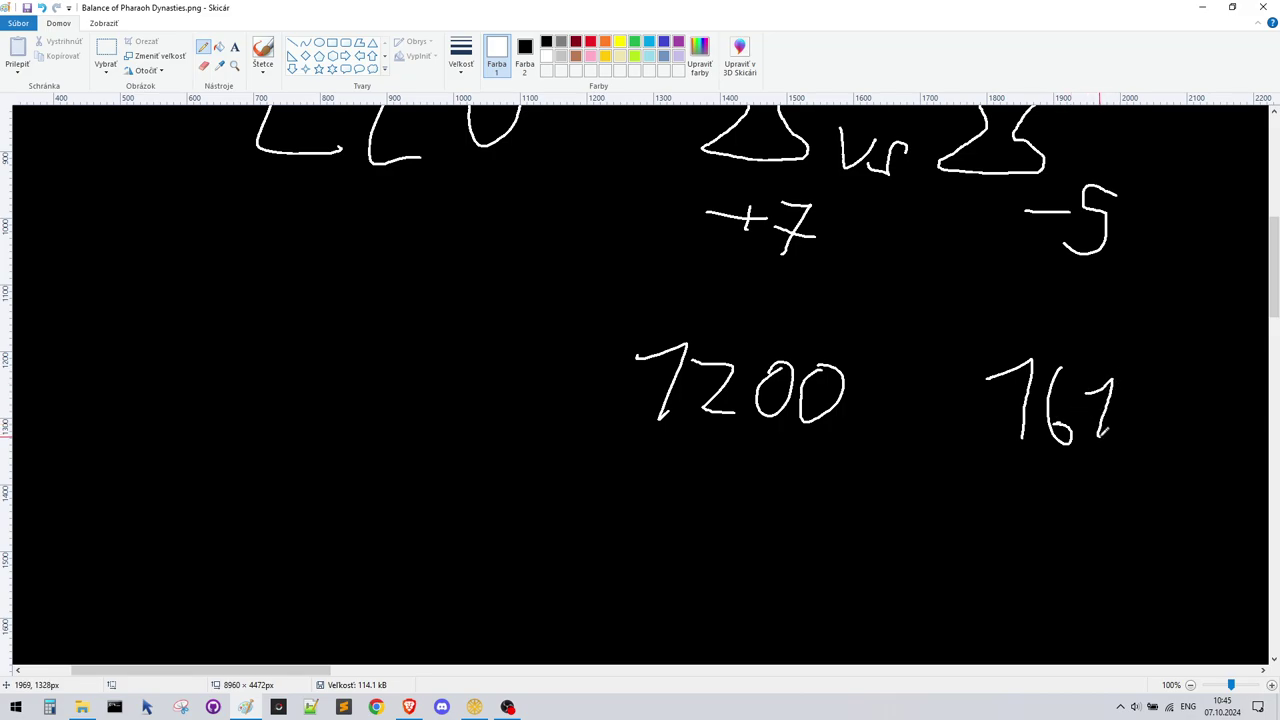
{"action": "left_click_drag", "start_coordinate": [1131, 370], "coordinate": [1106, 384]}
{"action": "mouse_move", "coordinate": [1168, 374]}
{"action": "left_mouse_down"}
{"action": "mouse_move", "coordinate": [1142, 440]}
{"action": "mouse_move", "coordinate": [1158, 387]}
{"action": "left_mouse_up"}
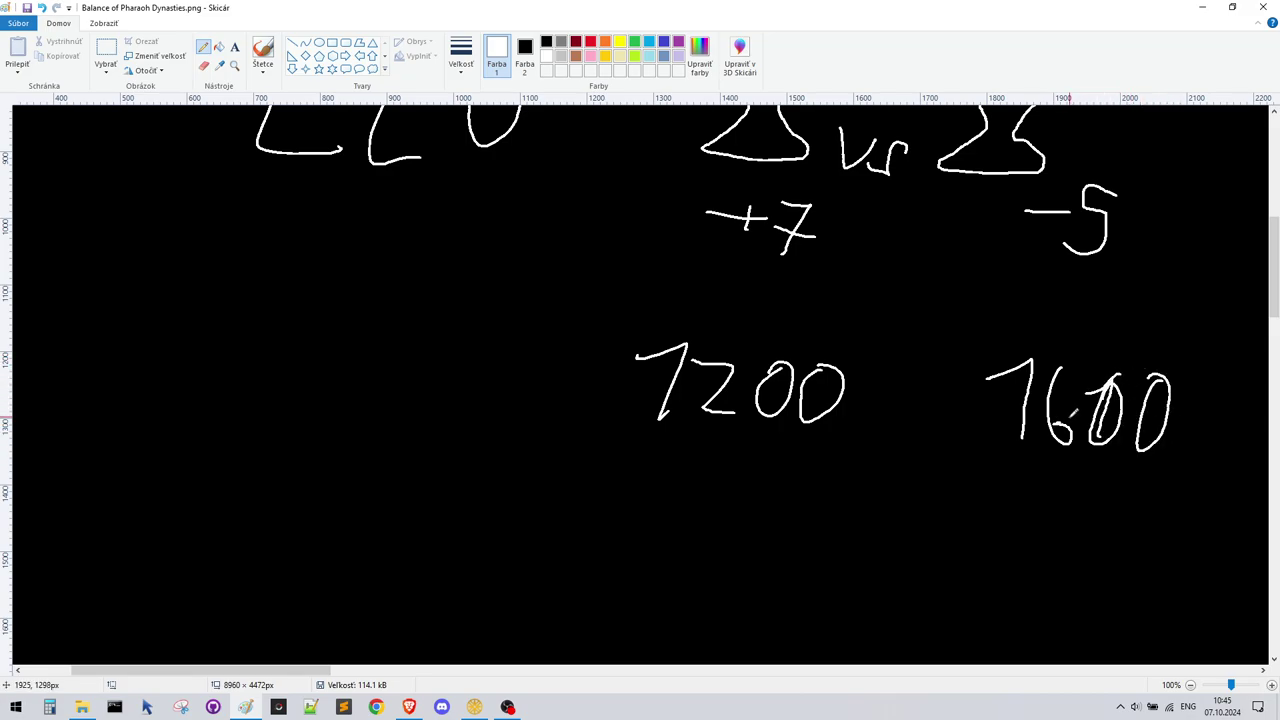
Underline the word "ELO" with two white strokes
{"action": "scroll", "coordinate": [606, 330], "scroll_direction": "up", "scroll_amount": 3}
{"action": "mouse_move", "coordinate": [270, 338]}
{"action": "left_mouse_down"}
{"action": "mouse_move", "coordinate": [527, 326]}
{"action": "mouse_move", "coordinate": [529, 345]}
{"action": "left_mouse_up"}
{"action": "scroll", "coordinate": [1093, 404], "scroll_direction": "down", "scroll_amount": 3}
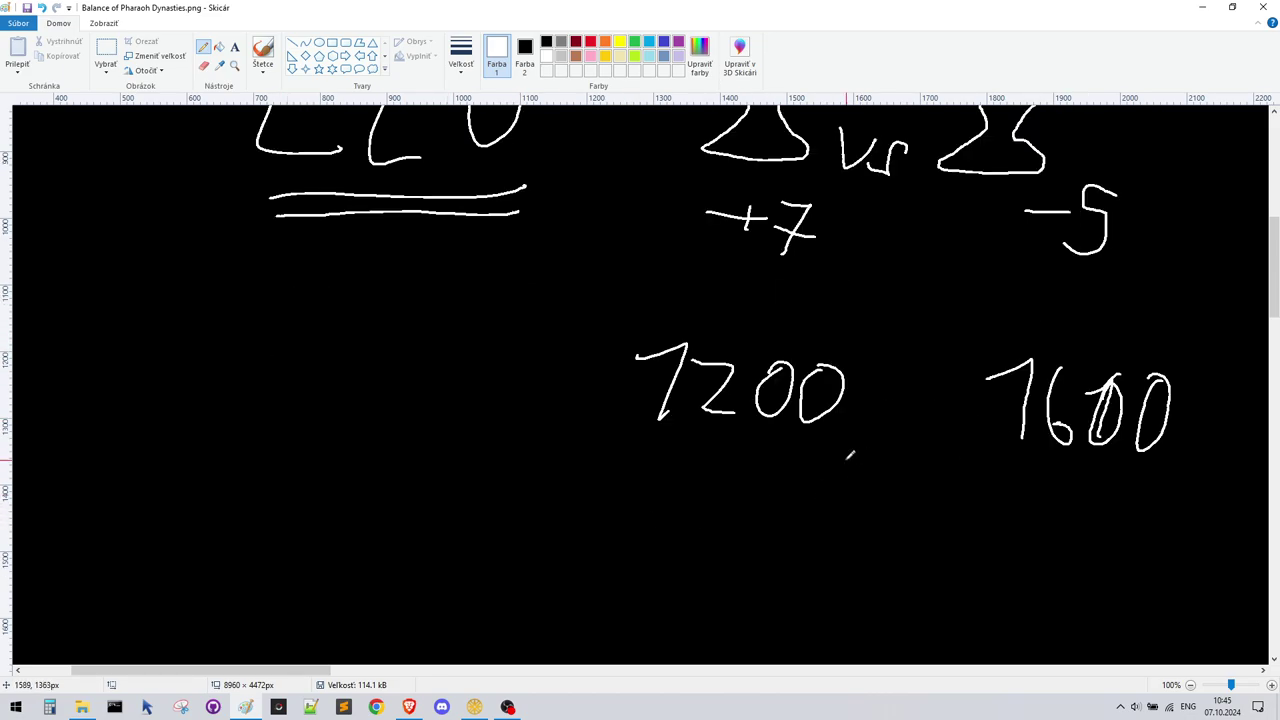
Write "+400" between and below the two ratings, with "1/100" underneath it
{"action": "left_click_drag", "start_coordinate": [846, 463], "coordinate": [879, 468]}
{"action": "mouse_move", "coordinate": [869, 452]}
{"action": "left_mouse_down"}
{"action": "mouse_move", "coordinate": [866, 488]}
{"action": "mouse_move", "coordinate": [918, 490]}
{"action": "mouse_move", "coordinate": [897, 516]}
{"action": "left_mouse_up"}
{"action": "left_click_drag", "start_coordinate": [938, 478], "coordinate": [953, 491]}
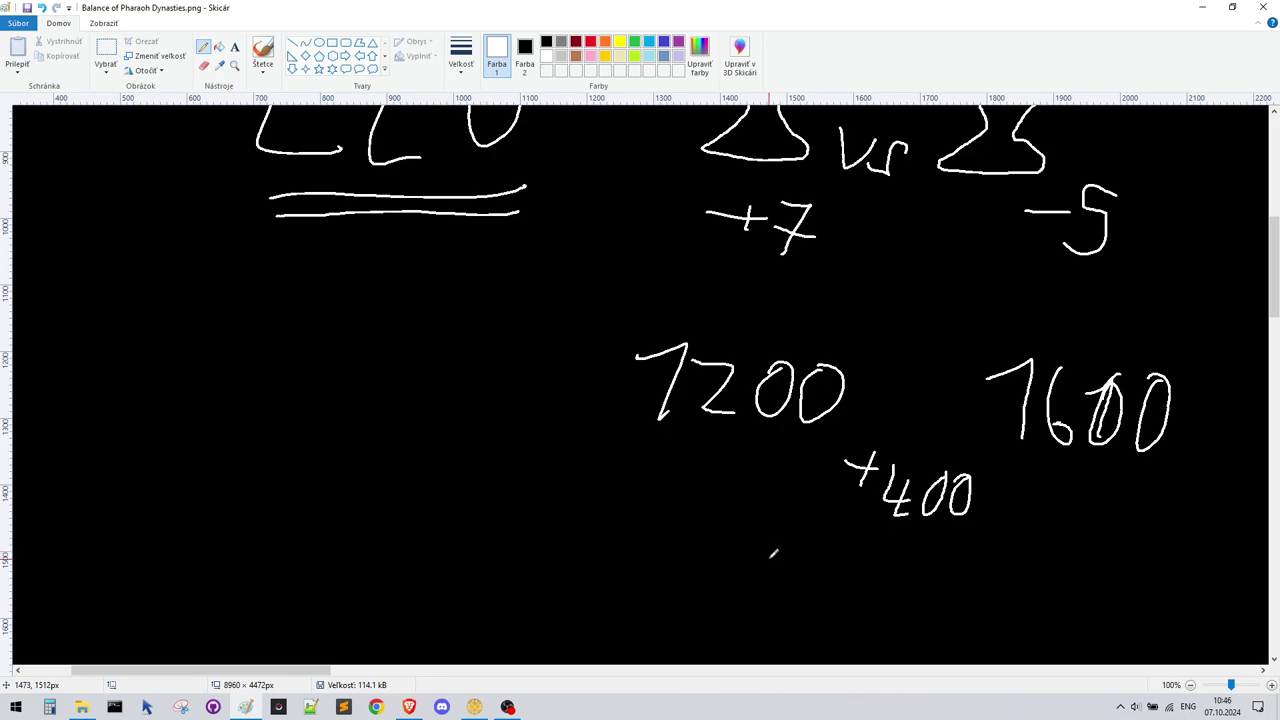
{"action": "mouse_move", "coordinate": [820, 532]}
{"action": "left_mouse_down"}
{"action": "mouse_move", "coordinate": [770, 594]}
{"action": "mouse_move", "coordinate": [866, 562]}
{"action": "mouse_move", "coordinate": [890, 605]}
{"action": "mouse_move", "coordinate": [868, 625]}
{"action": "left_mouse_up"}
{"action": "mouse_move", "coordinate": [942, 588]}
{"action": "left_mouse_down"}
{"action": "mouse_move", "coordinate": [946, 617]}
{"action": "mouse_move", "coordinate": [978, 568]}
{"action": "left_mouse_up"}
Underline both ratings twice and strike through the last zero of "1/100"
{"action": "left_click_drag", "start_coordinate": [716, 437], "coordinate": [815, 430]}
{"action": "left_click_drag", "start_coordinate": [996, 453], "coordinate": [1125, 455]}
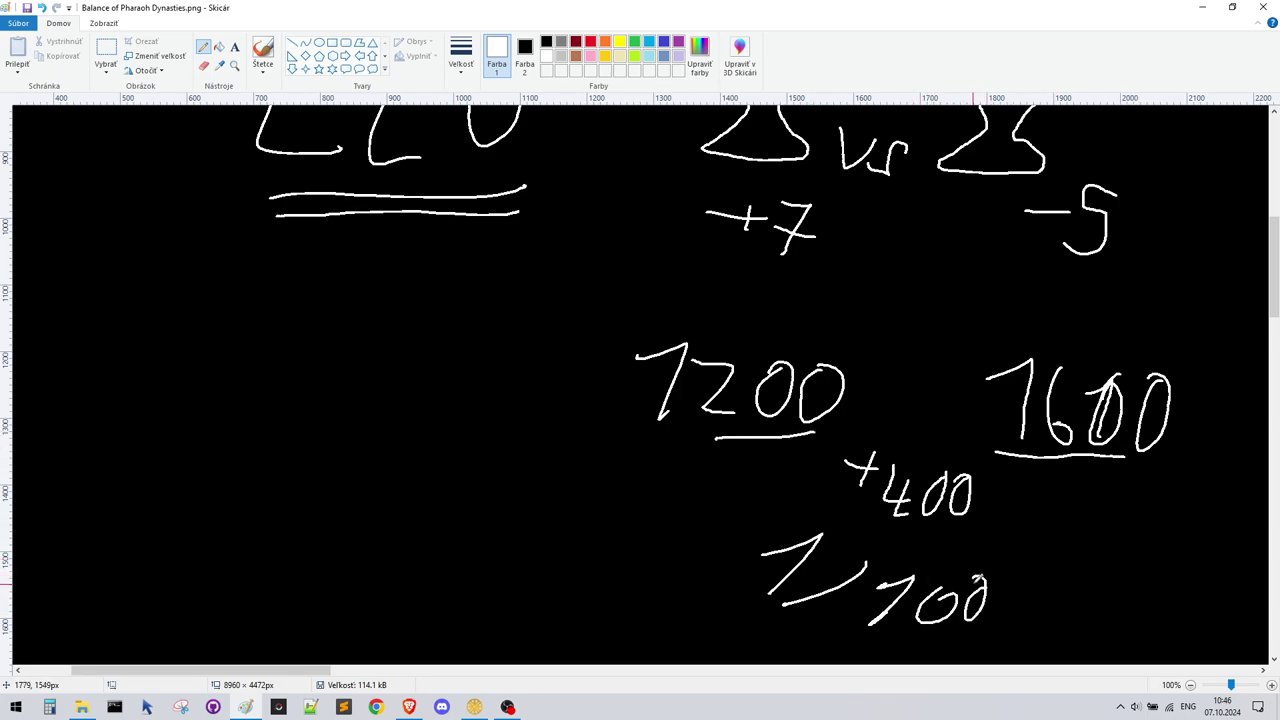
{"action": "mouse_move", "coordinate": [976, 572]}
{"action": "left_mouse_down"}
{"action": "mouse_move", "coordinate": [984, 630]}
{"action": "mouse_move", "coordinate": [940, 656]}
{"action": "left_mouse_up"}
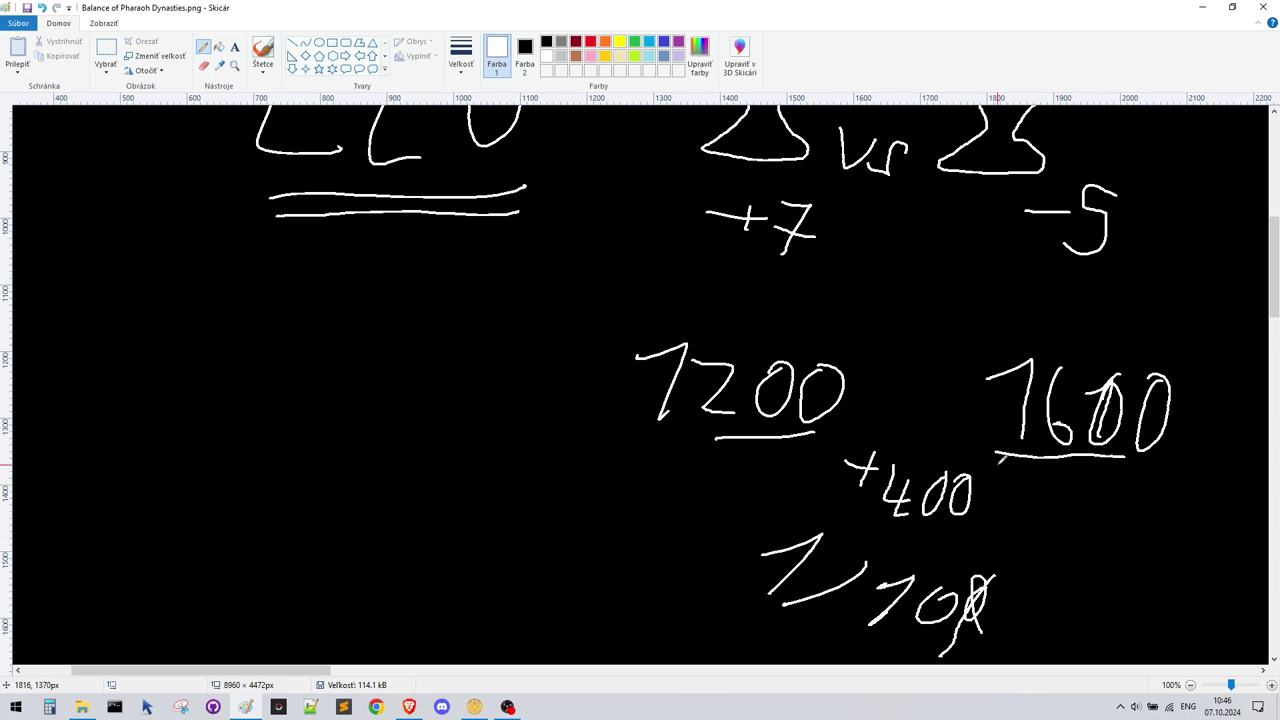
{"action": "left_click_drag", "start_coordinate": [999, 457], "coordinate": [1138, 462]}
{"action": "left_click_drag", "start_coordinate": [650, 432], "coordinate": [812, 431]}
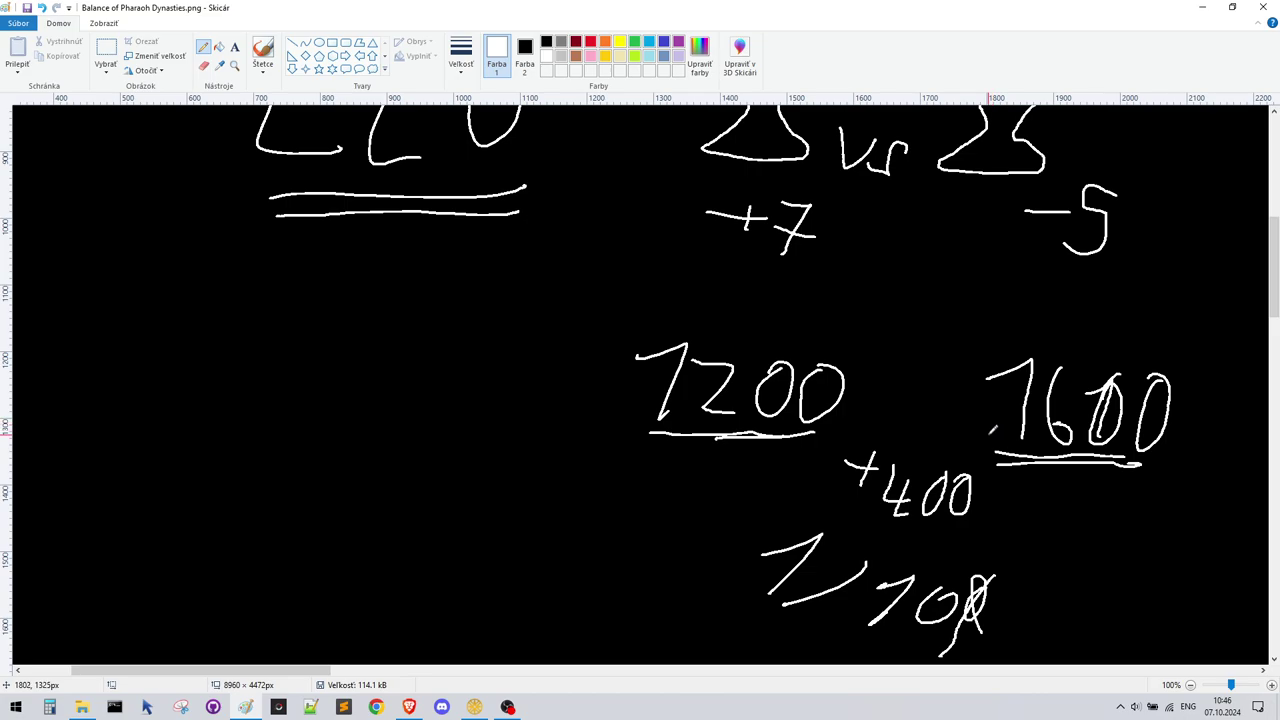
Draw a white diagonal arrow rising from the word "ELO" into the empty area beside the green and red ovals
{"action": "scroll", "coordinate": [998, 512], "scroll_direction": "up", "scroll_amount": 3}
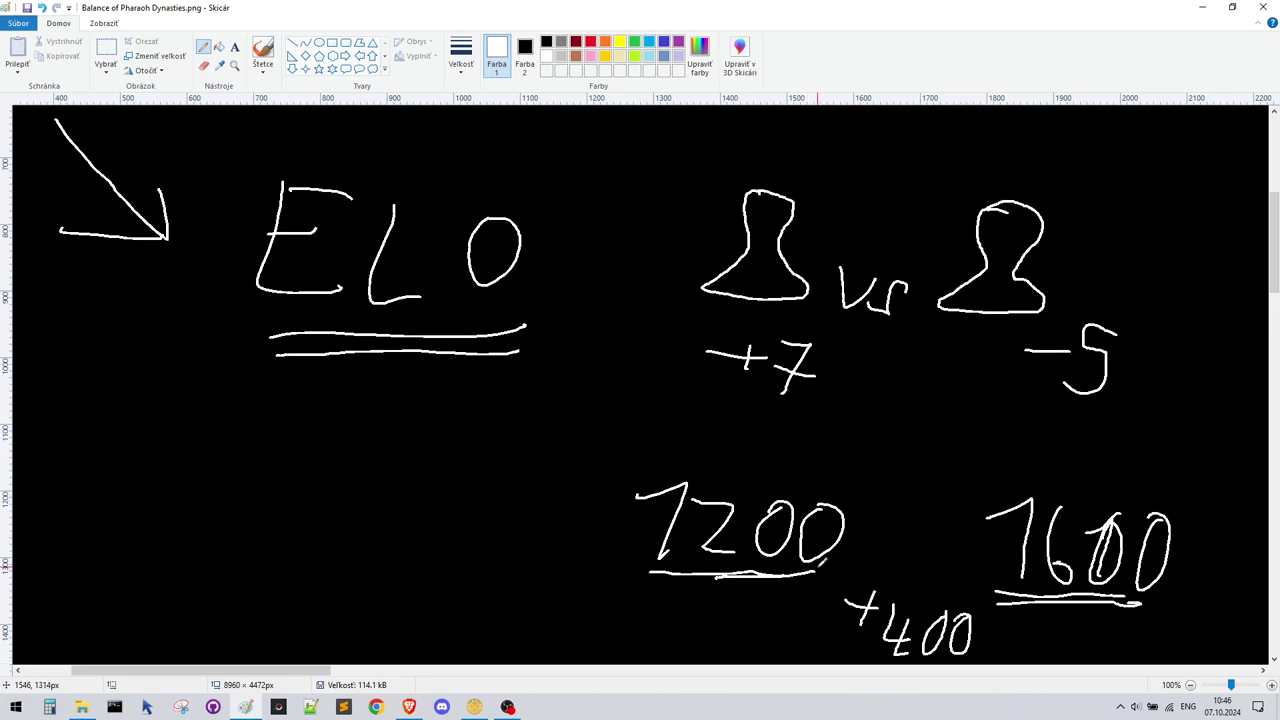
{"action": "scroll", "coordinate": [377, 486], "scroll_direction": "left", "scroll_amount": 5}
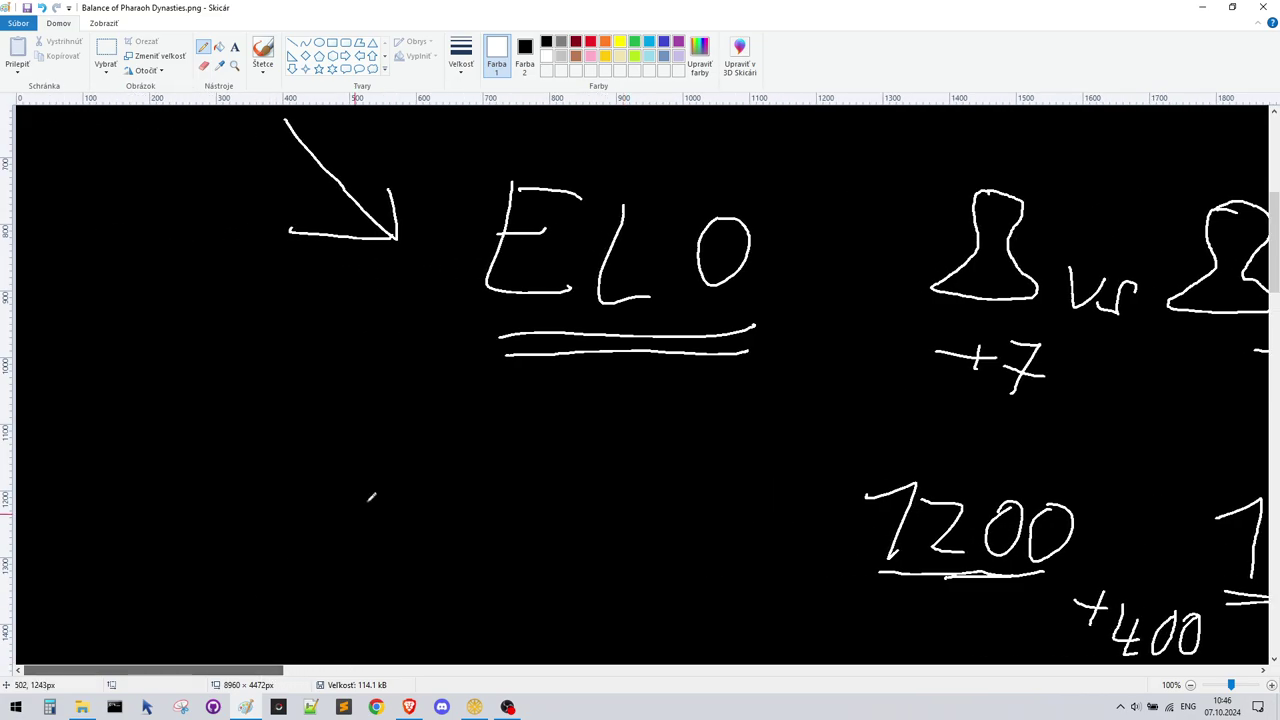
{"action": "scroll", "coordinate": [380, 482], "scroll_direction": "up", "scroll_amount": 3}
{"action": "scroll", "coordinate": [382, 479], "scroll_direction": "up", "scroll_amount": 3}
{"action": "mouse_move", "coordinate": [746, 475]}
{"action": "left_mouse_down"}
{"action": "mouse_move", "coordinate": [922, 285]}
{"action": "mouse_move", "coordinate": [896, 282]}
{"action": "mouse_move", "coordinate": [925, 340]}
{"action": "left_mouse_up"}
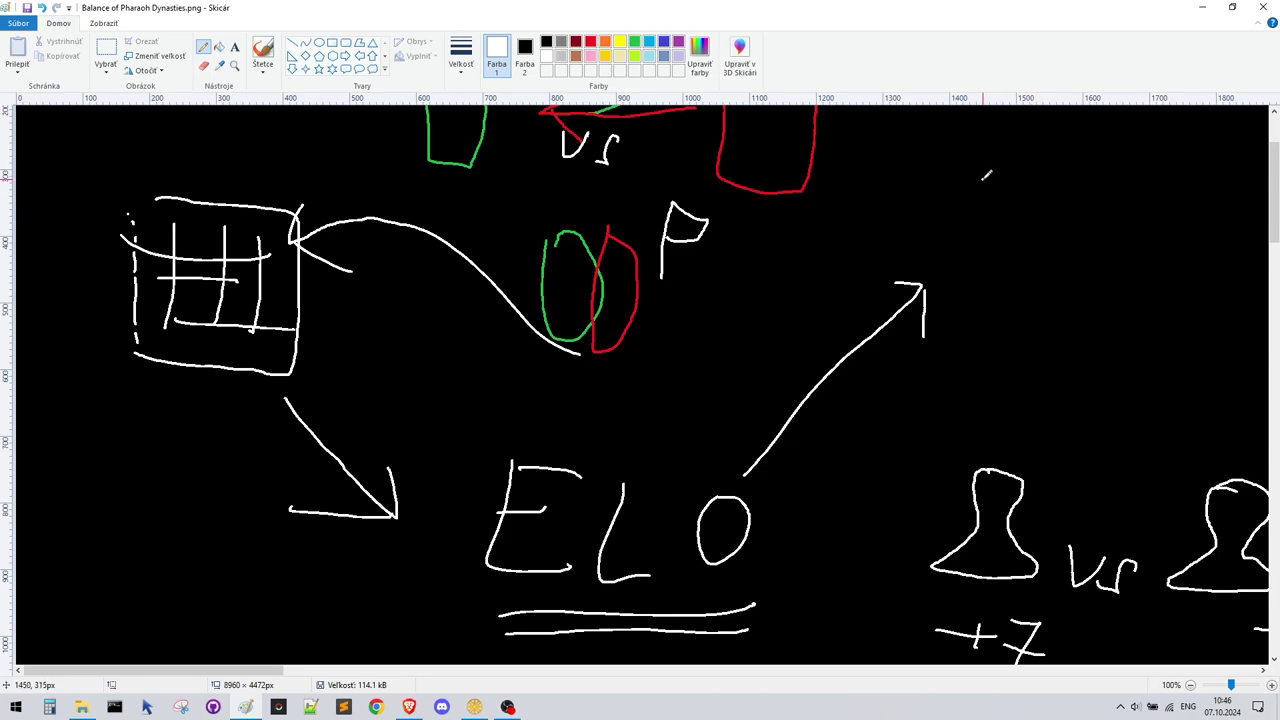
Write "150" at the tip of the rising arrow with an arrow to "2x" beneath it, and frame the note in white
{"action": "left_click_drag", "start_coordinate": [983, 182], "coordinate": [992, 218]}
{"action": "left_click_drag", "start_coordinate": [1054, 162], "coordinate": [1047, 166]}
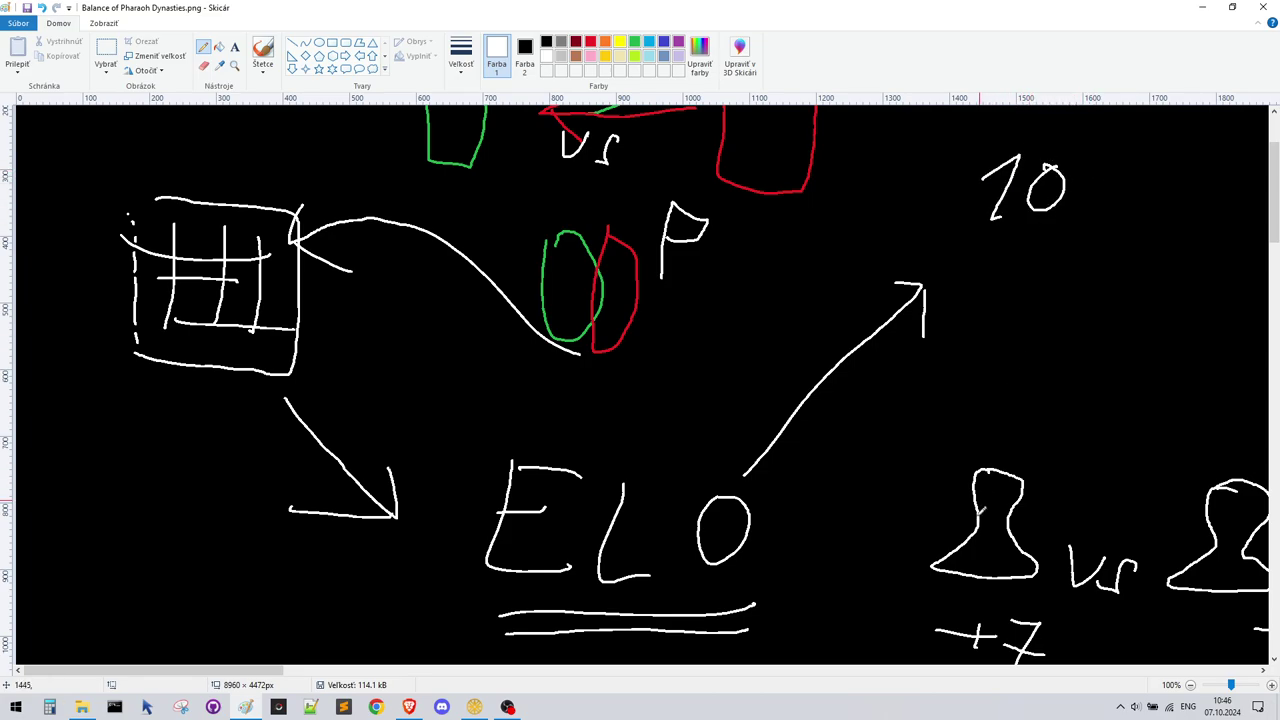
{"action": "key", "text": "ctrl+z"}
{"action": "left_click_drag", "start_coordinate": [1086, 178], "coordinate": [1022, 250]}
{"action": "left_click_drag", "start_coordinate": [1122, 180], "coordinate": [1118, 182]}
{"action": "mouse_move", "coordinate": [1016, 260]}
{"action": "left_mouse_down"}
{"action": "mouse_move", "coordinate": [1088, 283]}
{"action": "mouse_move", "coordinate": [1040, 310]}
{"action": "left_mouse_up"}
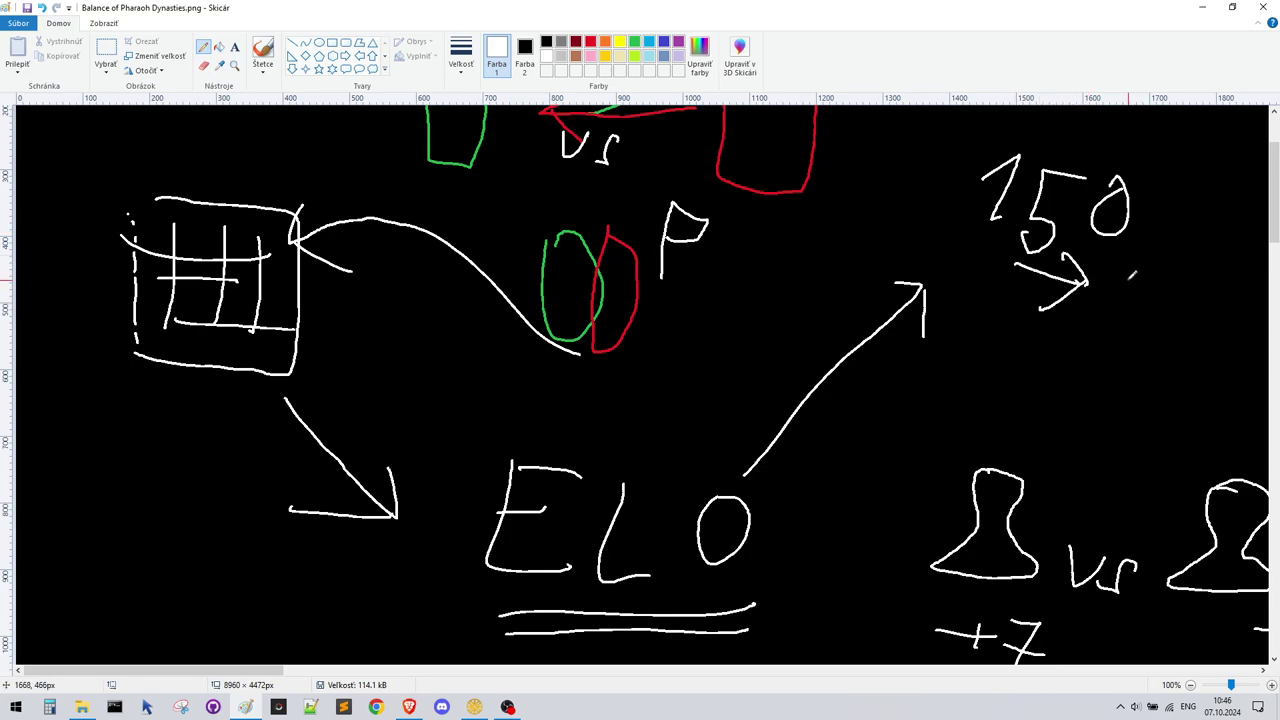
{"action": "mouse_move", "coordinate": [1126, 276]}
{"action": "left_mouse_down"}
{"action": "mouse_move", "coordinate": [1096, 304]}
{"action": "mouse_move", "coordinate": [1142, 312]}
{"action": "left_mouse_up"}
{"action": "mouse_move", "coordinate": [1150, 300]}
{"action": "left_mouse_down"}
{"action": "mouse_move", "coordinate": [1180, 326]}
{"action": "mouse_move", "coordinate": [1122, 338]}
{"action": "left_mouse_up"}
{"action": "mouse_move", "coordinate": [970, 142]}
{"action": "left_mouse_down"}
{"action": "mouse_move", "coordinate": [964, 206]}
{"action": "mouse_move", "coordinate": [1128, 354]}
{"action": "mouse_move", "coordinate": [1220, 186]}
{"action": "mouse_move", "coordinate": [972, 138]}
{"action": "left_mouse_up"}
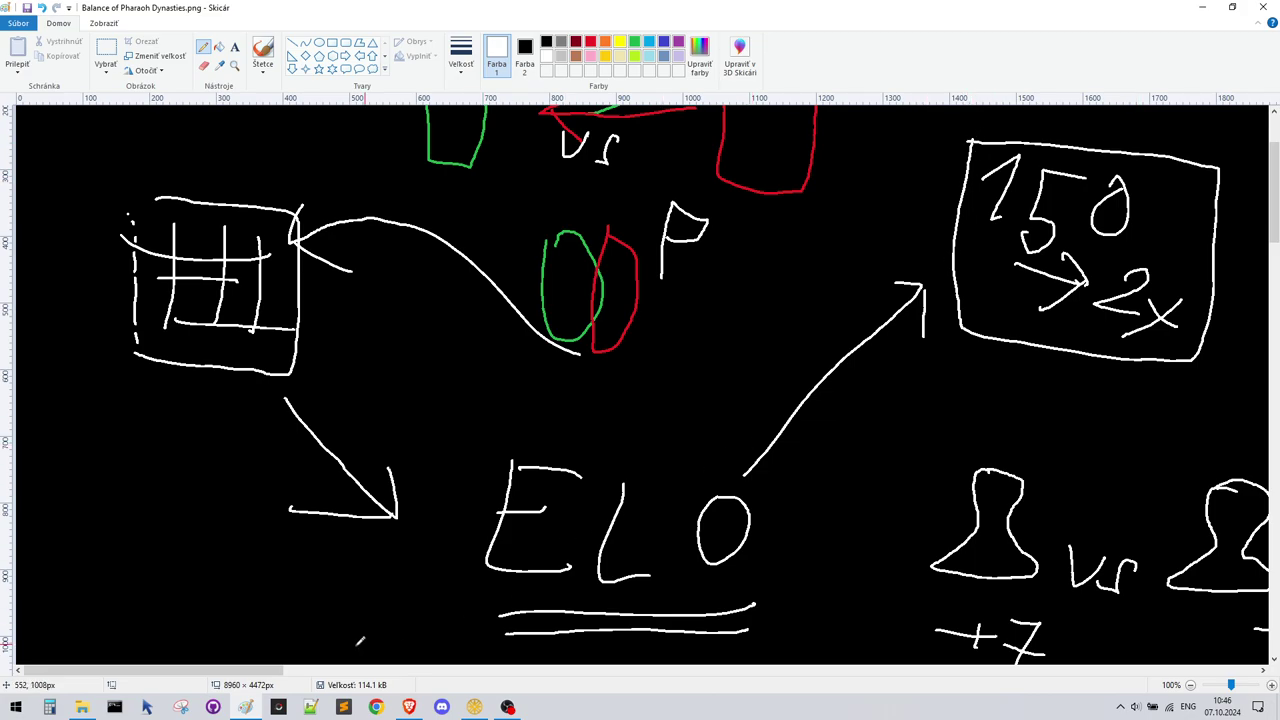
Draw white graph axes with a steeply rising curve in the empty area to the right of the pawns
{"action": "left_click_drag", "start_coordinate": [235, 673], "coordinate": [411, 673]}
{"action": "scroll", "coordinate": [497, 545], "scroll_direction": "down", "scroll_amount": 3}
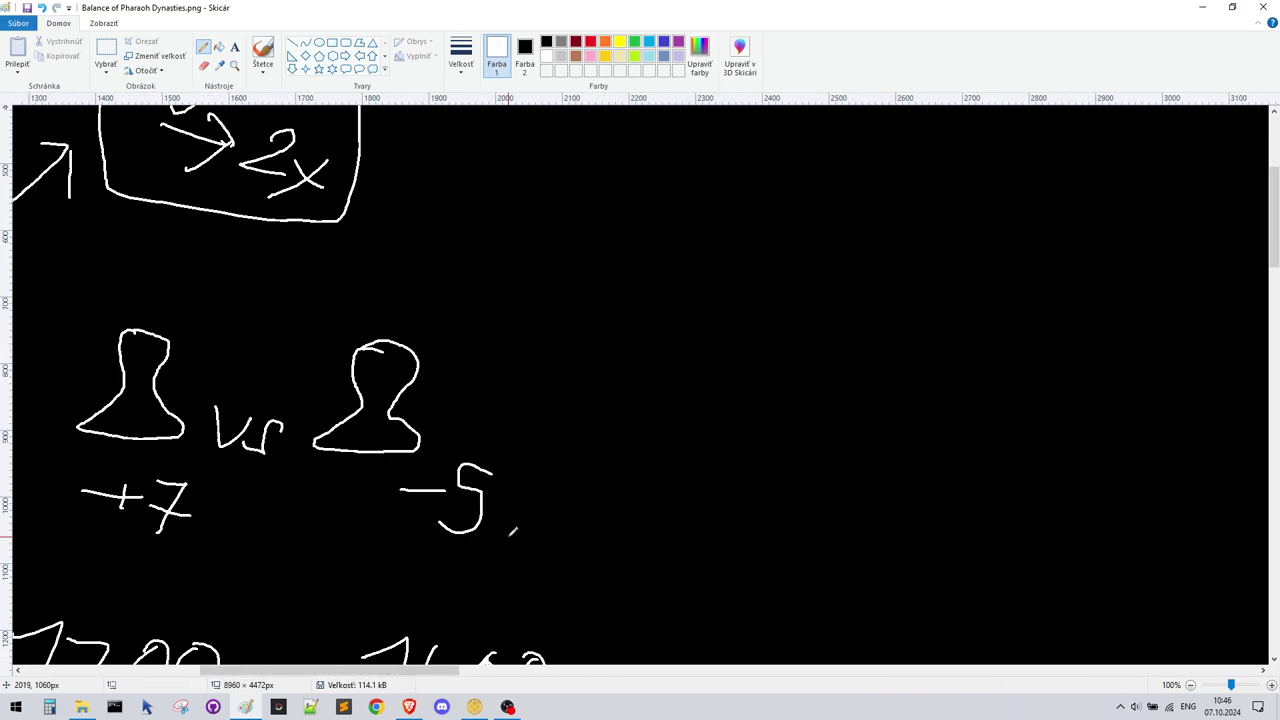
{"action": "mouse_move", "coordinate": [748, 236]}
{"action": "left_mouse_down"}
{"action": "mouse_move", "coordinate": [714, 535]}
{"action": "mouse_move", "coordinate": [1062, 545]}
{"action": "left_mouse_up"}
{"action": "left_click", "coordinate": [679, 514]}
{"action": "left_click_drag", "start_coordinate": [718, 506], "coordinate": [1132, 256]}
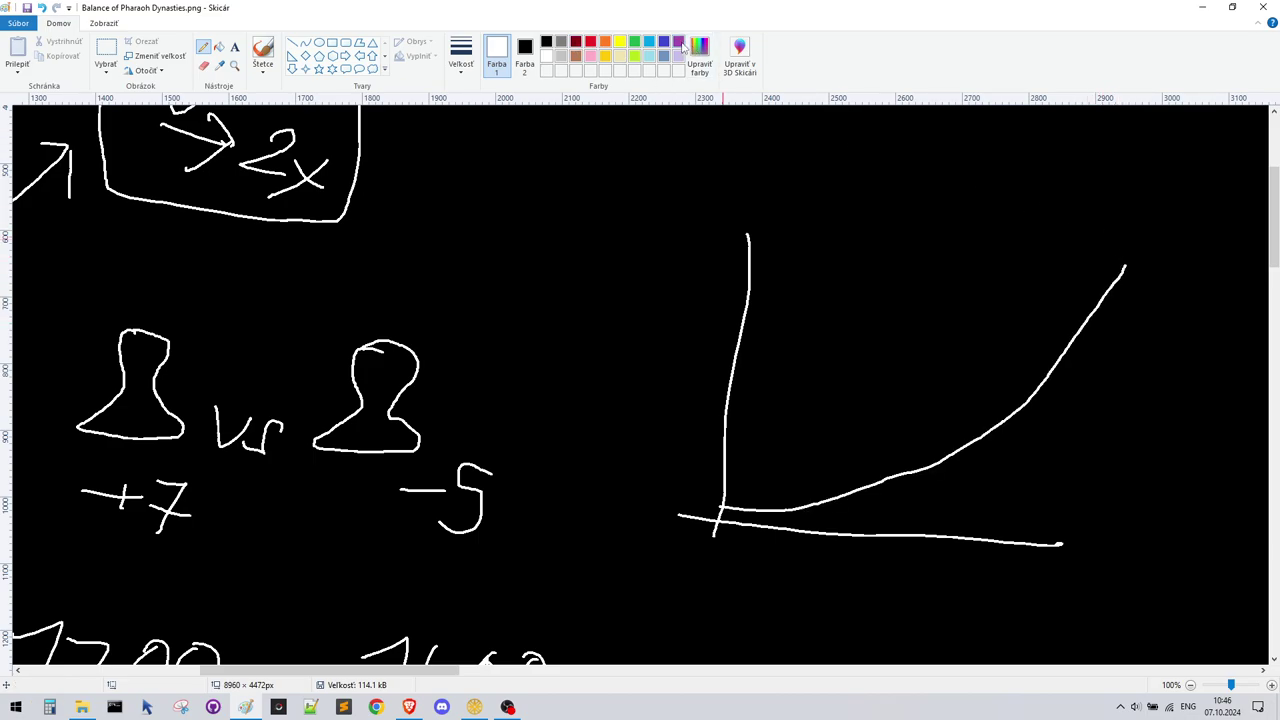
Mark two points on the white curve and write "1200" and "1600" below the horizontal axis
{"action": "left_click_drag", "start_coordinate": [938, 453], "coordinate": [939, 480]}
{"action": "mouse_move", "coordinate": [928, 573]}
{"action": "left_mouse_down"}
{"action": "mouse_move", "coordinate": [933, 601]}
{"action": "mouse_move", "coordinate": [1014, 584]}
{"action": "left_mouse_up"}
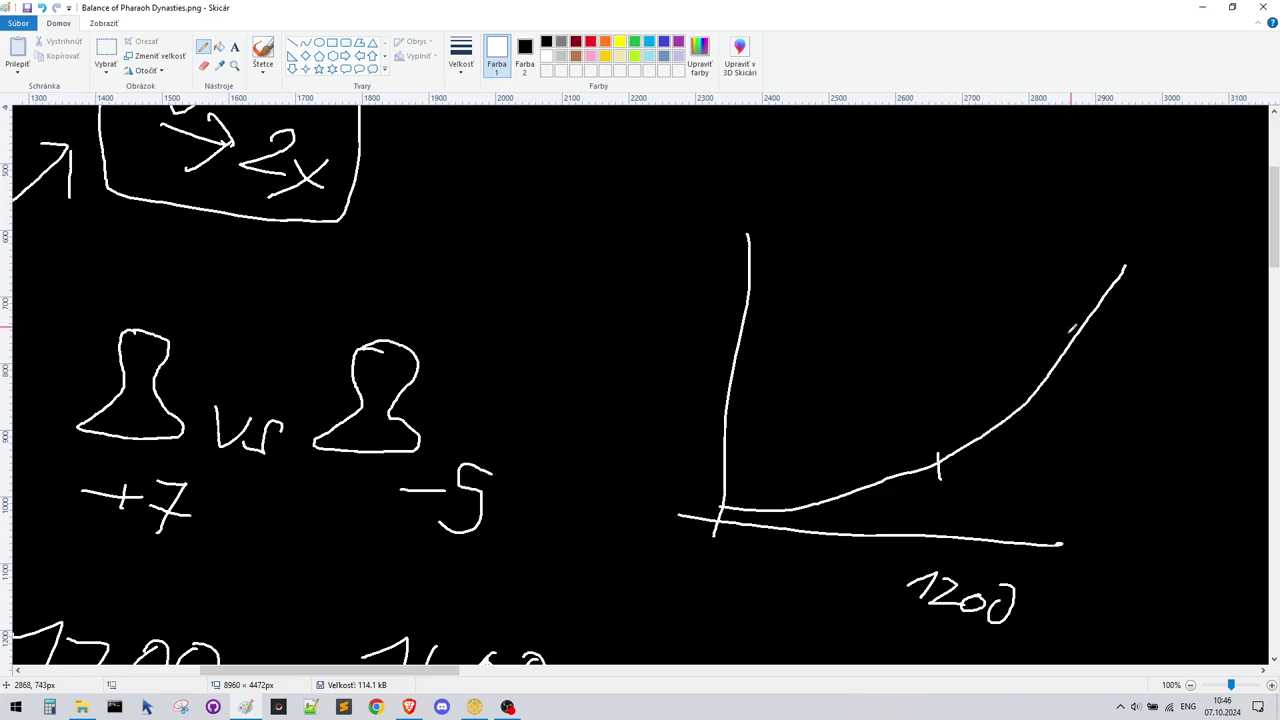
{"action": "left_click_drag", "start_coordinate": [1114, 266], "coordinate": [1128, 296]}
{"action": "left_click_drag", "start_coordinate": [1124, 263], "coordinate": [1117, 288]}
{"action": "left_click_drag", "start_coordinate": [1078, 585], "coordinate": [1064, 620]}
{"action": "left_click_drag", "start_coordinate": [1094, 590], "coordinate": [1084, 618]}
{"action": "mouse_move", "coordinate": [1108, 588]}
{"action": "left_mouse_down"}
{"action": "mouse_move", "coordinate": [1096, 612]}
{"action": "mouse_move", "coordinate": [1092, 600]}
{"action": "left_mouse_up"}
{"action": "left_click_drag", "start_coordinate": [1108, 588], "coordinate": [1128, 596]}
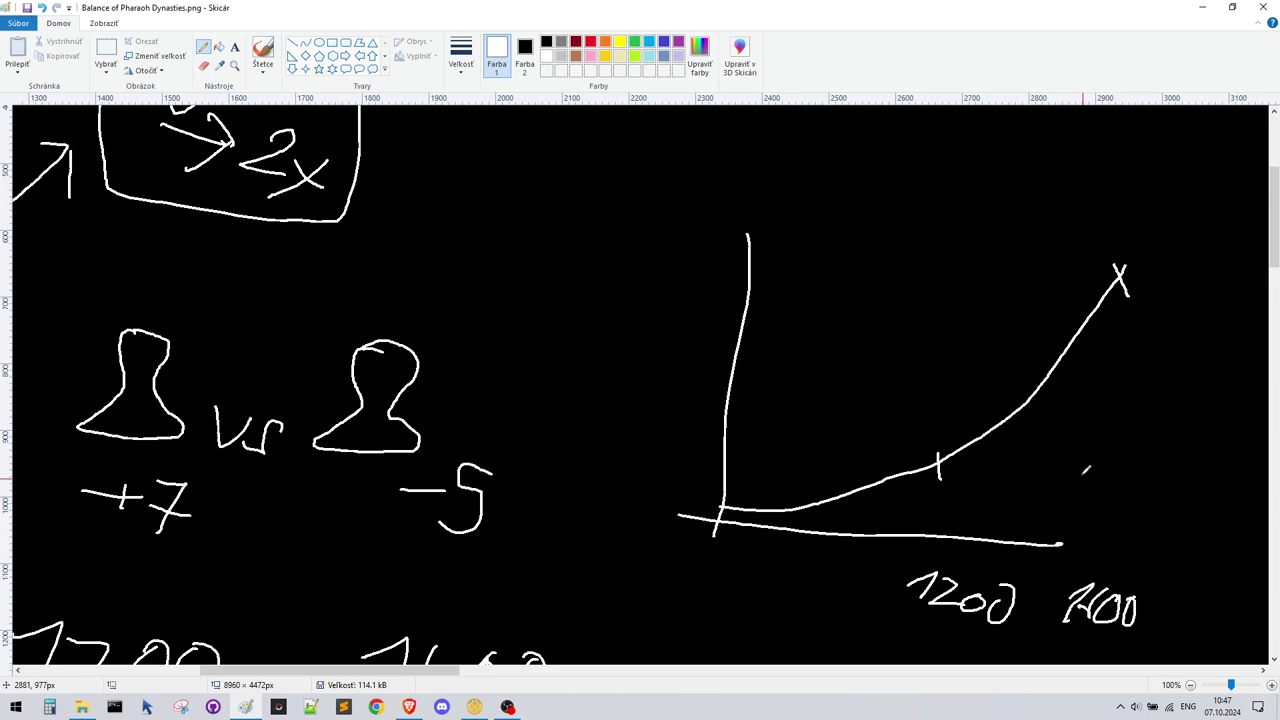
Draw a flatter rising curve in orange on the same graph and label its end "ELO"
{"action": "left_click", "coordinate": [605, 42]}
{"action": "mouse_move", "coordinate": [716, 490]}
{"action": "left_mouse_down"}
{"action": "mouse_move", "coordinate": [866, 500]}
{"action": "mouse_move", "coordinate": [1004, 480]}
{"action": "mouse_move", "coordinate": [1112, 430]}
{"action": "mouse_move", "coordinate": [1246, 315]}
{"action": "left_mouse_up"}
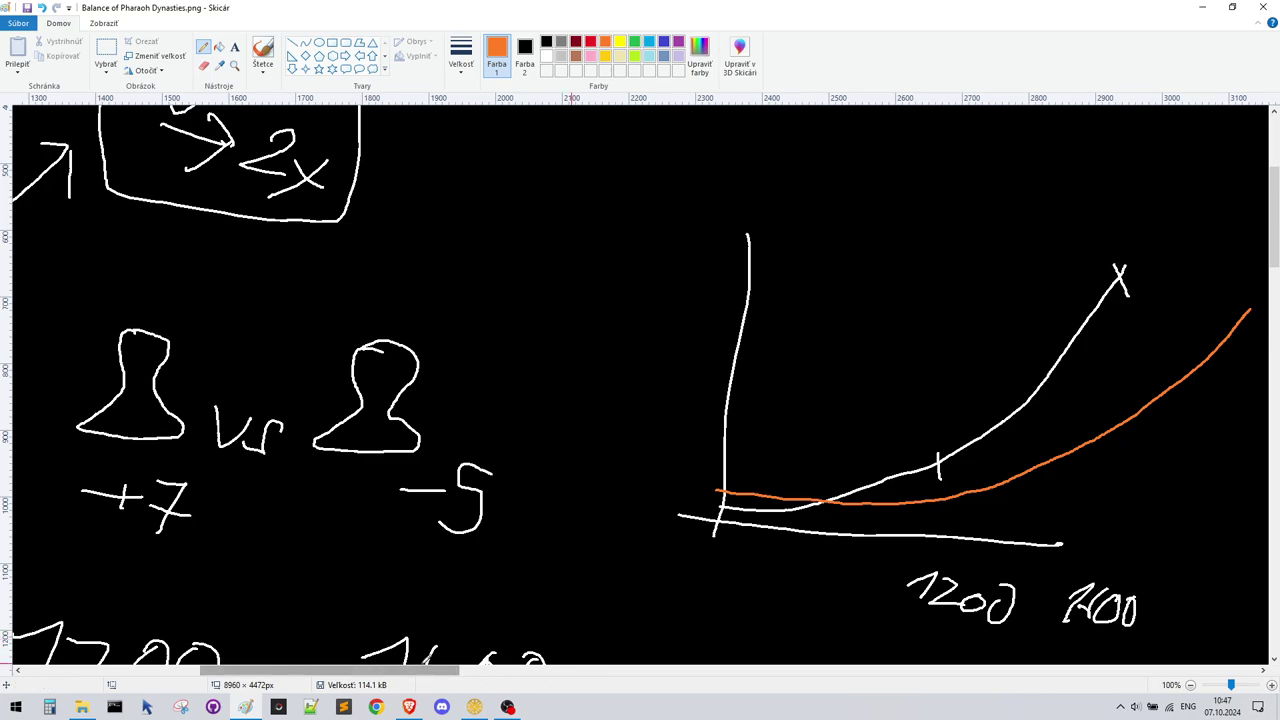
{"action": "scroll", "coordinate": [697, 592], "scroll_direction": "up", "scroll_amount": 3}
{"action": "scroll", "coordinate": [697, 592], "scroll_direction": "down", "scroll_amount": 3}
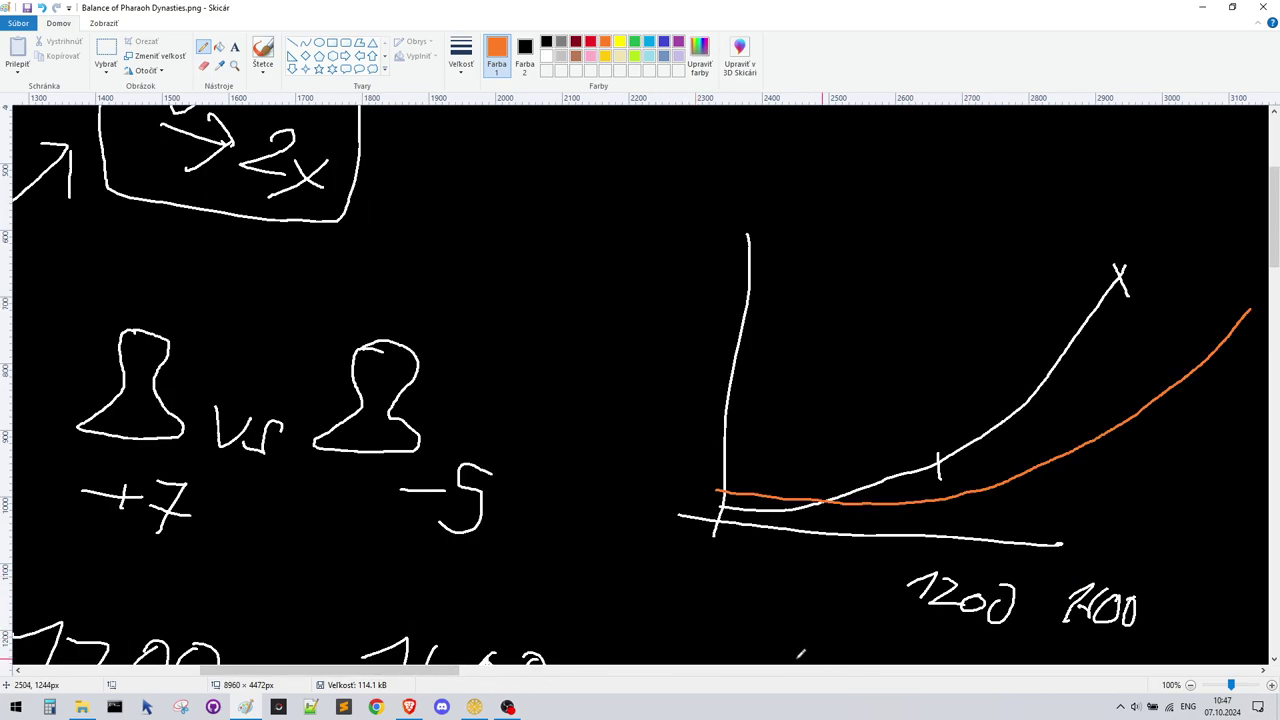
{"action": "scroll", "coordinate": [830, 400], "scroll_direction": "right", "scroll_amount": 5}
{"action": "mouse_move", "coordinate": [896, 335]}
{"action": "left_mouse_down"}
{"action": "mouse_move", "coordinate": [897, 383]}
{"action": "mouse_move", "coordinate": [914, 358]}
{"action": "left_mouse_up"}
{"action": "mouse_move", "coordinate": [897, 337]}
{"action": "left_mouse_down"}
{"action": "mouse_move", "coordinate": [926, 336]}
{"action": "mouse_move", "coordinate": [958, 382]}
{"action": "left_mouse_up"}
{"action": "left_click_drag", "start_coordinate": [982, 338], "coordinate": [978, 340]}
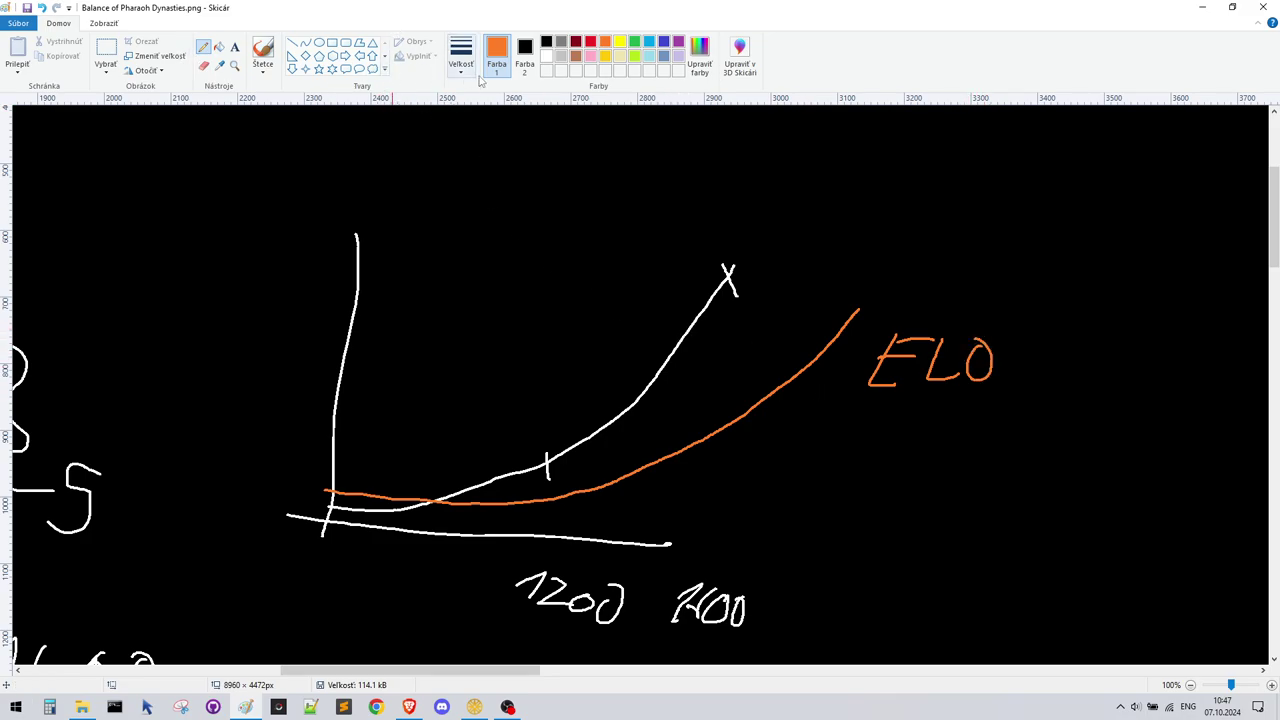
Outline the two ratings below the graph's horizontal axis with separate white frames
{"action": "left_click", "coordinate": [546, 56]}
{"action": "mouse_move", "coordinate": [520, 558]}
{"action": "left_mouse_down"}
{"action": "mouse_move", "coordinate": [511, 622]}
{"action": "mouse_move", "coordinate": [610, 648]}
{"action": "mouse_move", "coordinate": [520, 564]}
{"action": "left_mouse_up"}
{"action": "left_click", "coordinate": [663, 571]}
{"action": "left_click", "coordinate": [658, 604]}
{"action": "mouse_move", "coordinate": [663, 574]}
{"action": "left_mouse_down"}
{"action": "mouse_move", "coordinate": [775, 615]}
{"action": "mouse_move", "coordinate": [666, 572]}
{"action": "left_mouse_up"}
Start a percentage below the framed ratings with a white plus sign, and undo the "35%" written after it
{"action": "scroll", "coordinate": [790, 618], "scroll_direction": "down", "scroll_amount": 3}
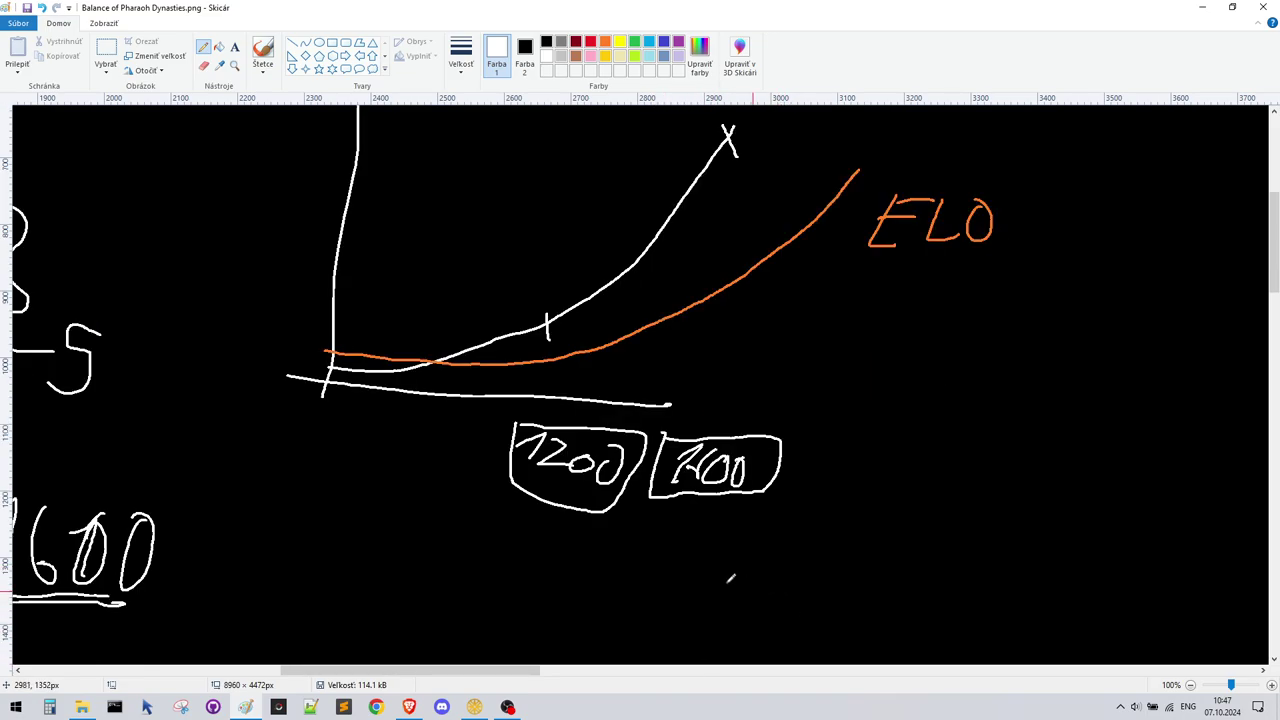
{"action": "mouse_move", "coordinate": [587, 549]}
{"action": "left_mouse_down"}
{"action": "mouse_move", "coordinate": [620, 547]}
{"action": "mouse_move", "coordinate": [598, 578]}
{"action": "mouse_move", "coordinate": [620, 590]}
{"action": "left_mouse_up"}
{"action": "mouse_move", "coordinate": [660, 548]}
{"action": "left_mouse_down"}
{"action": "mouse_move", "coordinate": [697, 567]}
{"action": "mouse_move", "coordinate": [652, 610]}
{"action": "left_mouse_up"}
{"action": "left_click_drag", "start_coordinate": [733, 578], "coordinate": [688, 616]}
{"action": "left_click", "coordinate": [717, 559]}
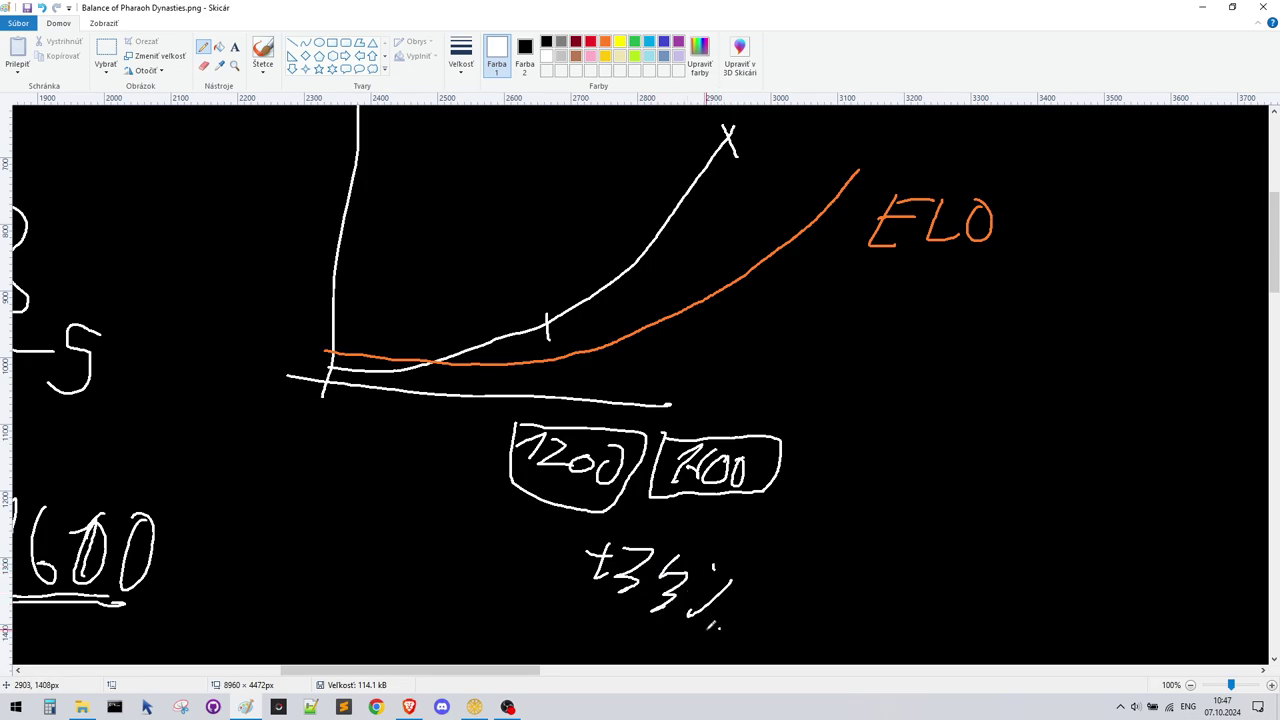
{"action": "key", "text": "ctrl+z"}
{"action": "key", "text": "ctrl+z"}
{"action": "key", "text": "ctrl+z"}
{"action": "key", "text": "ctrl+z"}
{"action": "key", "text": "ctrl+z"}
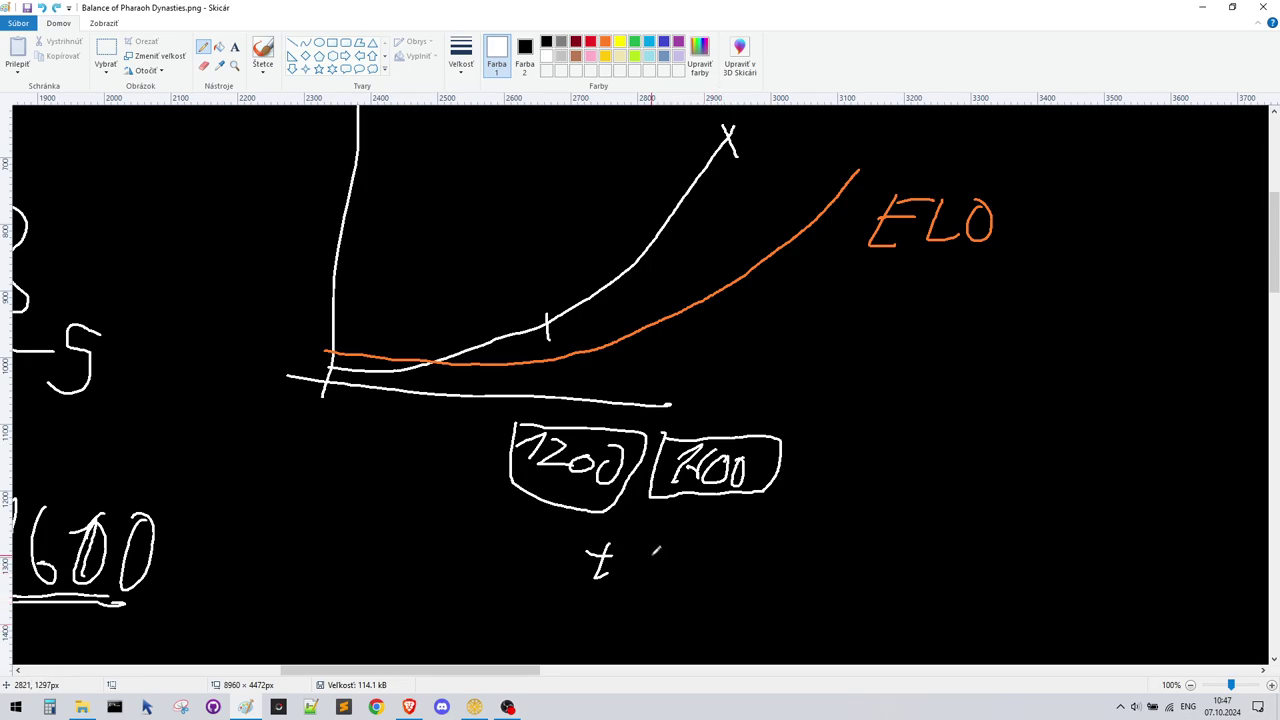
Write "25%" in white after the plus sign below the framed ratings
{"action": "mouse_move", "coordinate": [630, 548]}
{"action": "left_mouse_down"}
{"action": "mouse_move", "coordinate": [666, 541]}
{"action": "mouse_move", "coordinate": [676, 600]}
{"action": "left_mouse_up"}
{"action": "mouse_move", "coordinate": [721, 555]}
{"action": "left_mouse_down"}
{"action": "mouse_move", "coordinate": [701, 593]}
{"action": "mouse_move", "coordinate": [746, 568]}
{"action": "left_mouse_up"}
{"action": "left_click", "coordinate": [733, 615]}
{"action": "scroll", "coordinate": [800, 570], "scroll_direction": "up", "scroll_amount": 3}
{"action": "scroll", "coordinate": [783, 518], "scroll_direction": "down", "scroll_amount": 3}
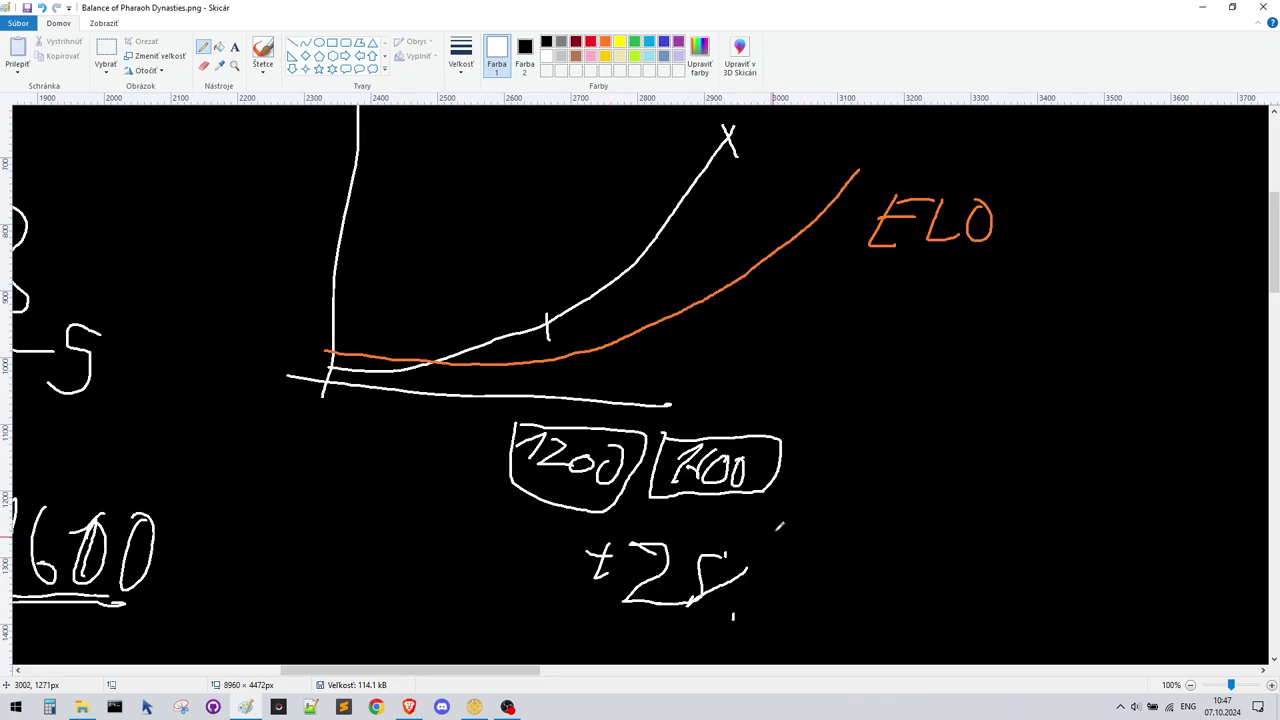
Draw a small white arrowhead and a short figure to the right of the percentage
{"action": "scroll", "coordinate": [783, 518], "scroll_direction": "down", "scroll_amount": 3}
{"action": "scroll", "coordinate": [790, 510], "scroll_direction": "up", "scroll_amount": 3}
{"action": "left_click_drag", "start_coordinate": [803, 519], "coordinate": [825, 549]}
{"action": "mouse_move", "coordinate": [818, 537]}
{"action": "left_mouse_down"}
{"action": "mouse_move", "coordinate": [834, 533]}
{"action": "mouse_move", "coordinate": [800, 557]}
{"action": "left_mouse_up"}
{"action": "mouse_move", "coordinate": [856, 512]}
{"action": "left_mouse_down"}
{"action": "mouse_move", "coordinate": [866, 502]}
{"action": "mouse_move", "coordinate": [856, 556]}
{"action": "left_mouse_up"}
{"action": "mouse_move", "coordinate": [888, 512]}
{"action": "left_mouse_down"}
{"action": "mouse_move", "coordinate": [870, 545]}
{"action": "mouse_move", "coordinate": [882, 550]}
{"action": "left_mouse_up"}
{"action": "left_click", "coordinate": [908, 524]}
Draw two white arrows pointing right, one from the end of the white curve and one from the orange curve
{"action": "scroll", "coordinate": [906, 524], "scroll_direction": "up", "scroll_amount": 3}
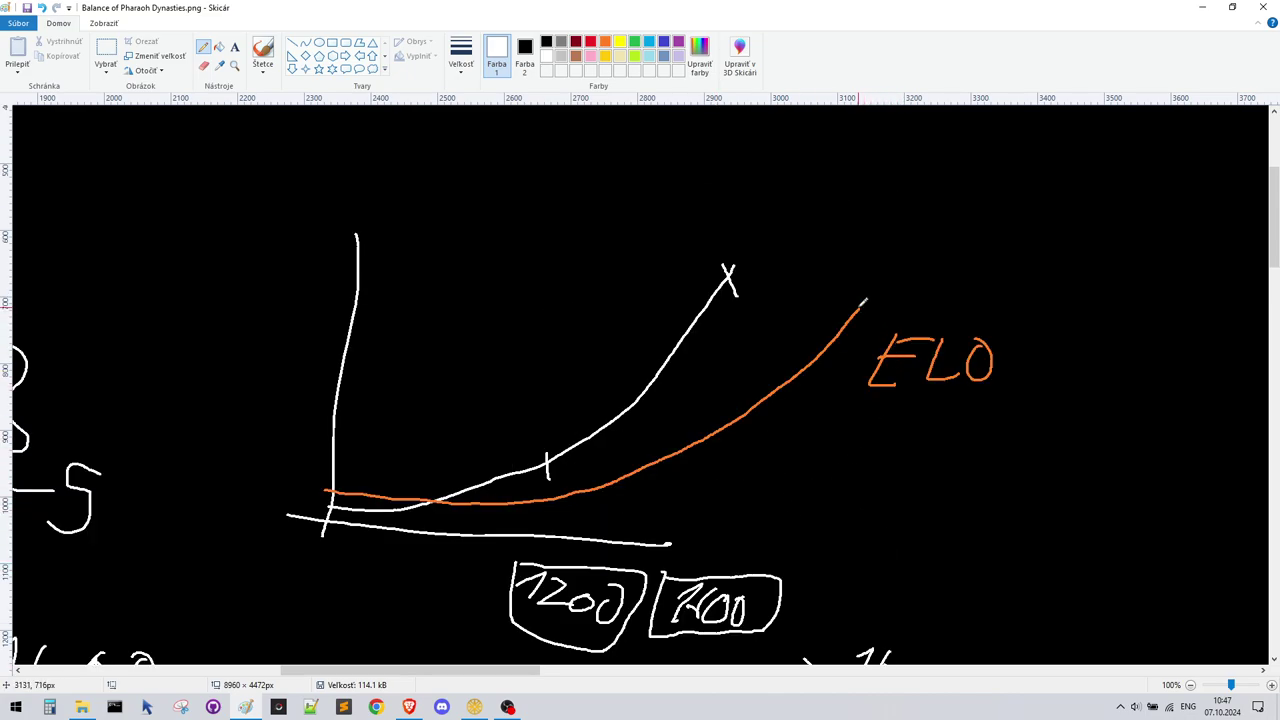
{"action": "left_click_drag", "start_coordinate": [756, 265], "coordinate": [882, 241]}
{"action": "mouse_move", "coordinate": [882, 241]}
{"action": "left_mouse_down"}
{"action": "mouse_move", "coordinate": [846, 229]}
{"action": "mouse_move", "coordinate": [848, 268]}
{"action": "left_mouse_up"}
{"action": "left_click_drag", "start_coordinate": [866, 310], "coordinate": [935, 280]}
{"action": "mouse_move", "coordinate": [935, 280]}
{"action": "left_mouse_down"}
{"action": "mouse_move", "coordinate": [919, 267]}
{"action": "mouse_move", "coordinate": [930, 306]}
{"action": "left_mouse_up"}
Draw a second, wider graph in white above the orange "ELO" label, with axes and two gently rising curves
{"action": "scroll", "coordinate": [945, 330], "scroll_direction": "up", "scroll_amount": 6}
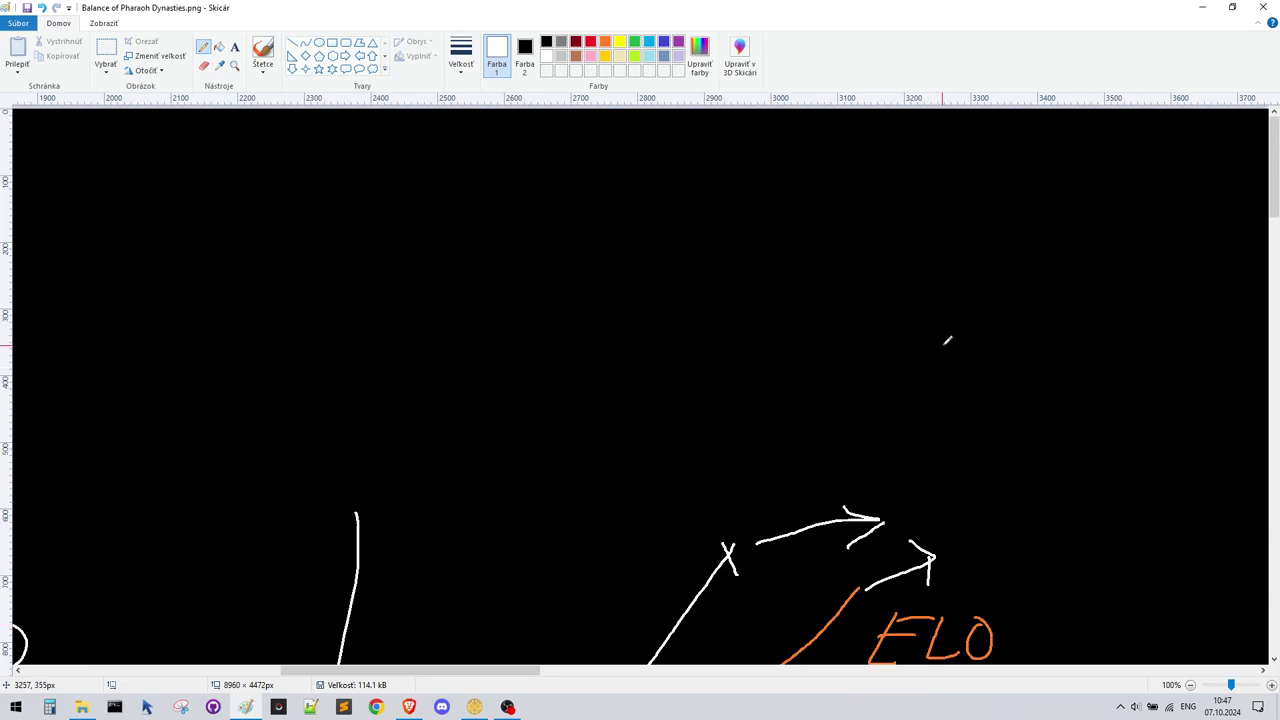
{"action": "mouse_move", "coordinate": [930, 204]}
{"action": "left_mouse_down"}
{"action": "mouse_move", "coordinate": [1049, 423]}
{"action": "mouse_move", "coordinate": [1118, 438]}
{"action": "left_mouse_up"}
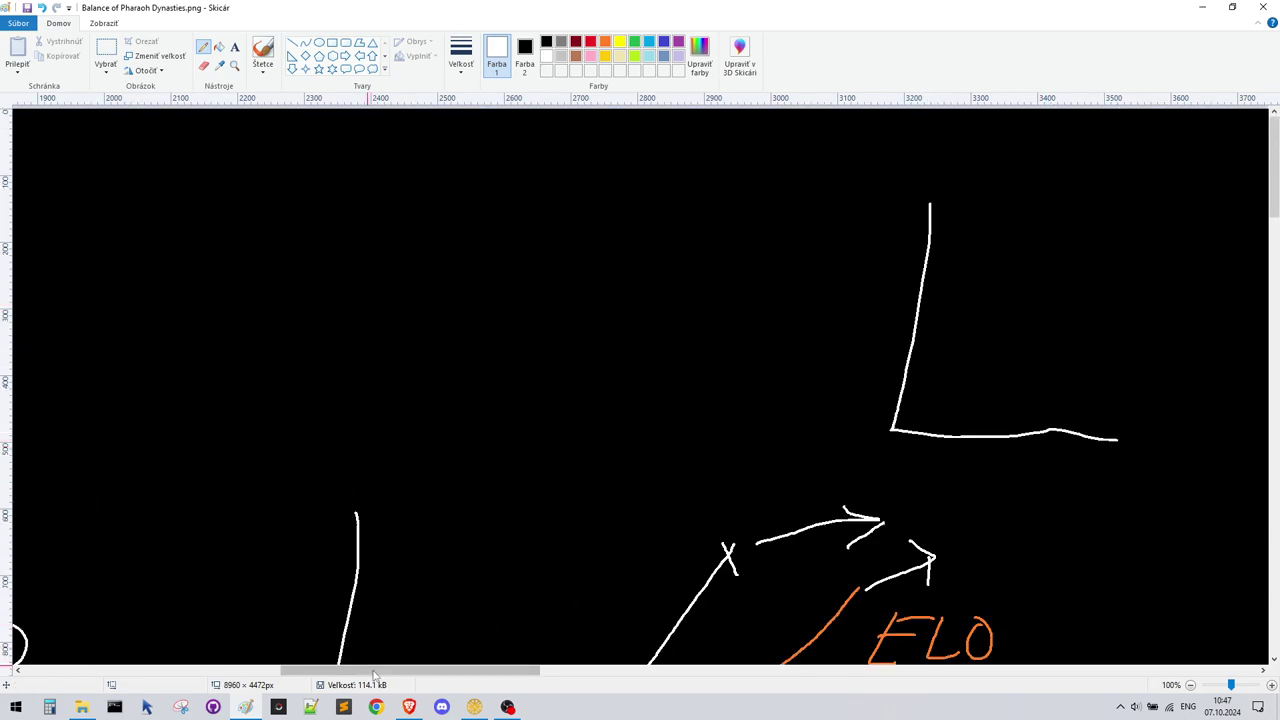
{"action": "left_click_drag", "start_coordinate": [388, 670], "coordinate": [535, 686]}
{"action": "left_click_drag", "start_coordinate": [190, 430], "coordinate": [795, 457]}
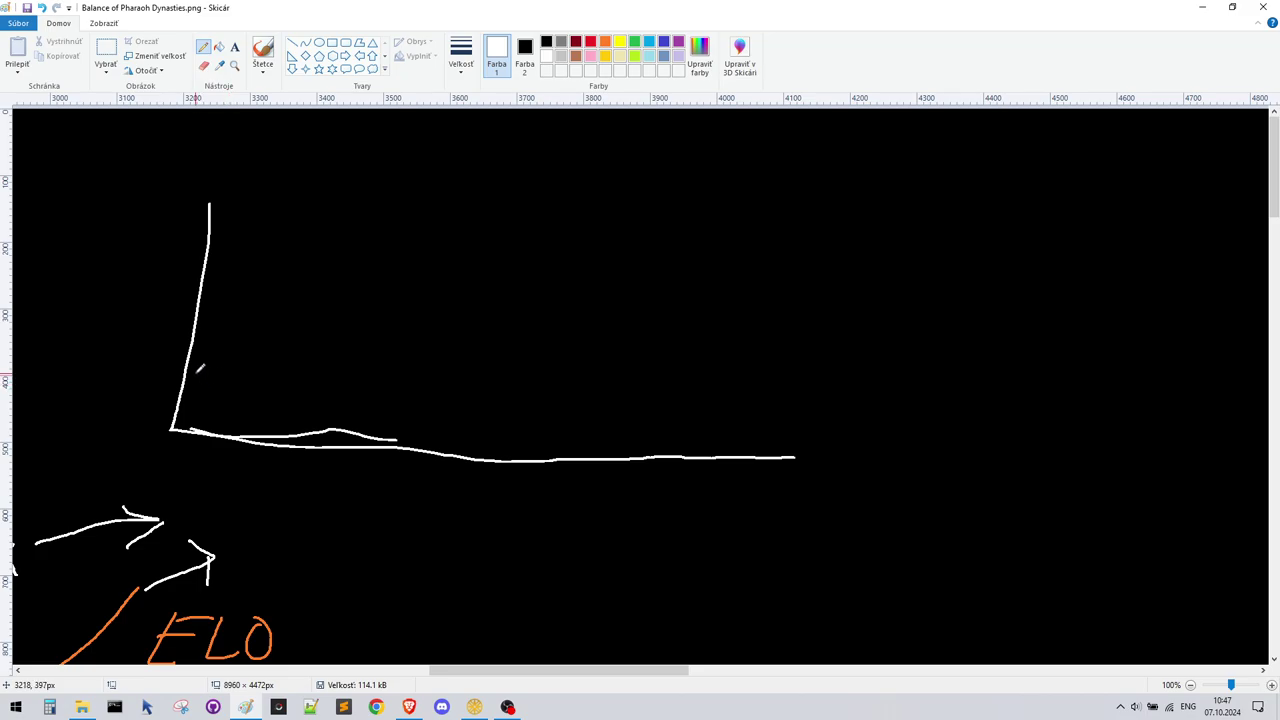
{"action": "left_click_drag", "start_coordinate": [197, 370], "coordinate": [902, 257]}
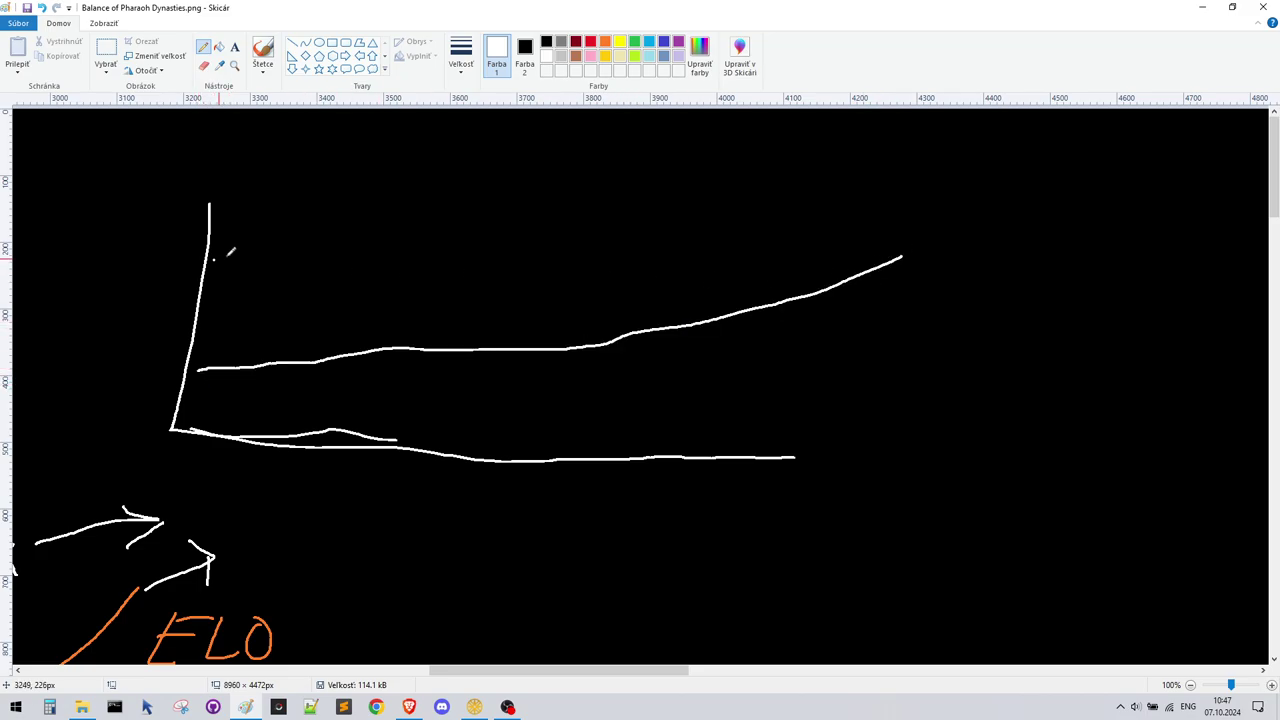
{"action": "left_click_drag", "start_coordinate": [214, 258], "coordinate": [822, 156]}
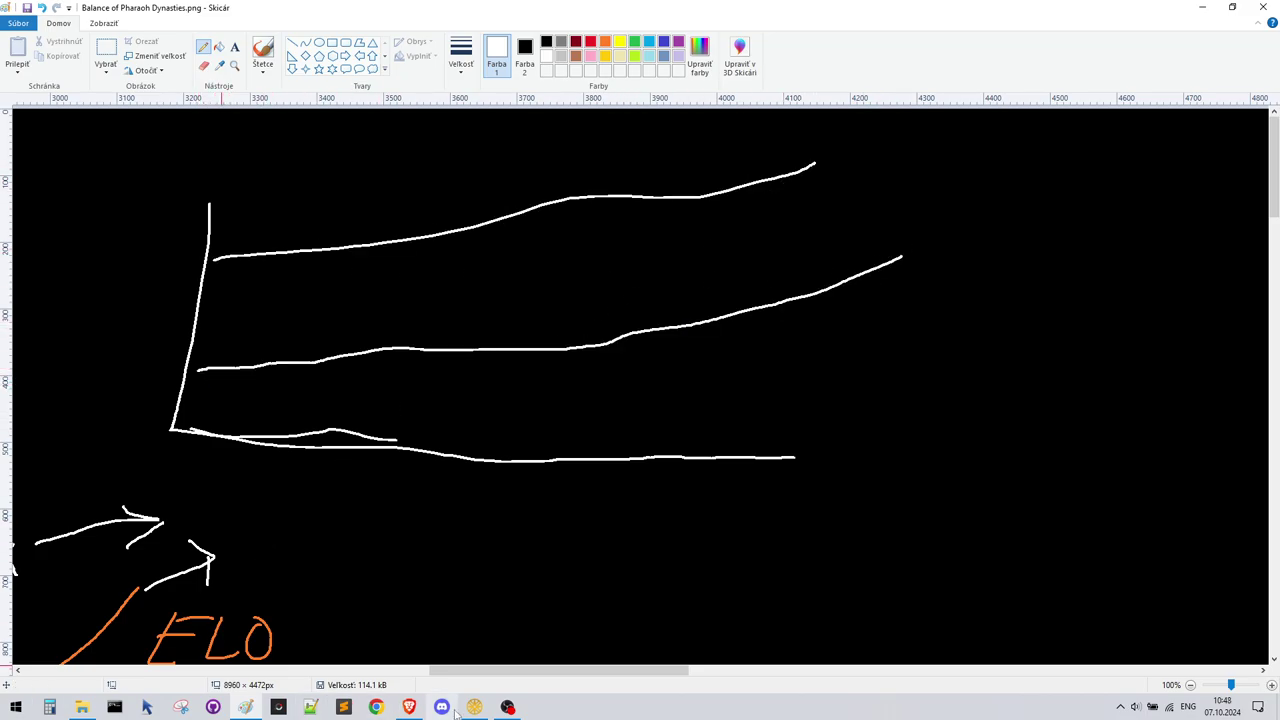
Switch to the feedback spreadsheet's Battle Performance sheet and highlight the Charger Elo and Grind Elo columns, including the Aramean Elite's two ratings
{"action": "left_click", "coordinate": [409, 707]}
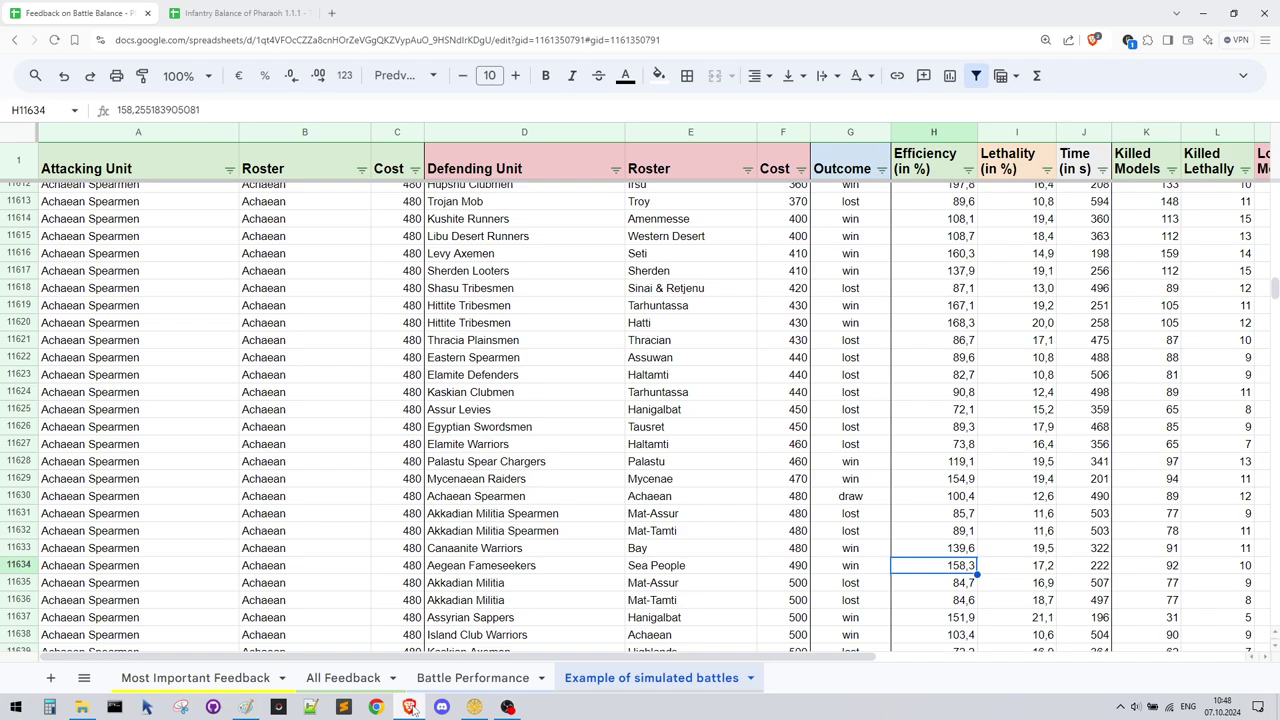
{"action": "left_click", "coordinate": [473, 678]}
{"action": "left_click", "coordinate": [918, 250]}
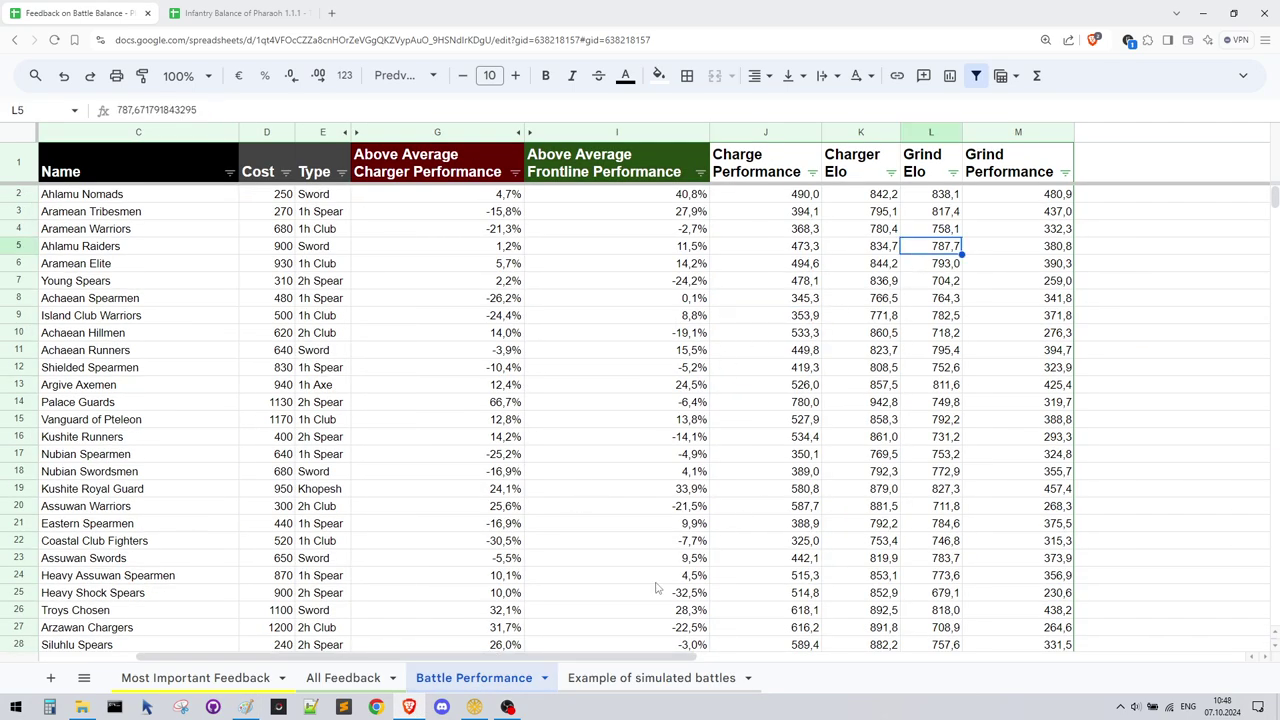
{"action": "left_click_drag", "start_coordinate": [567, 660], "coordinate": [581, 660]}
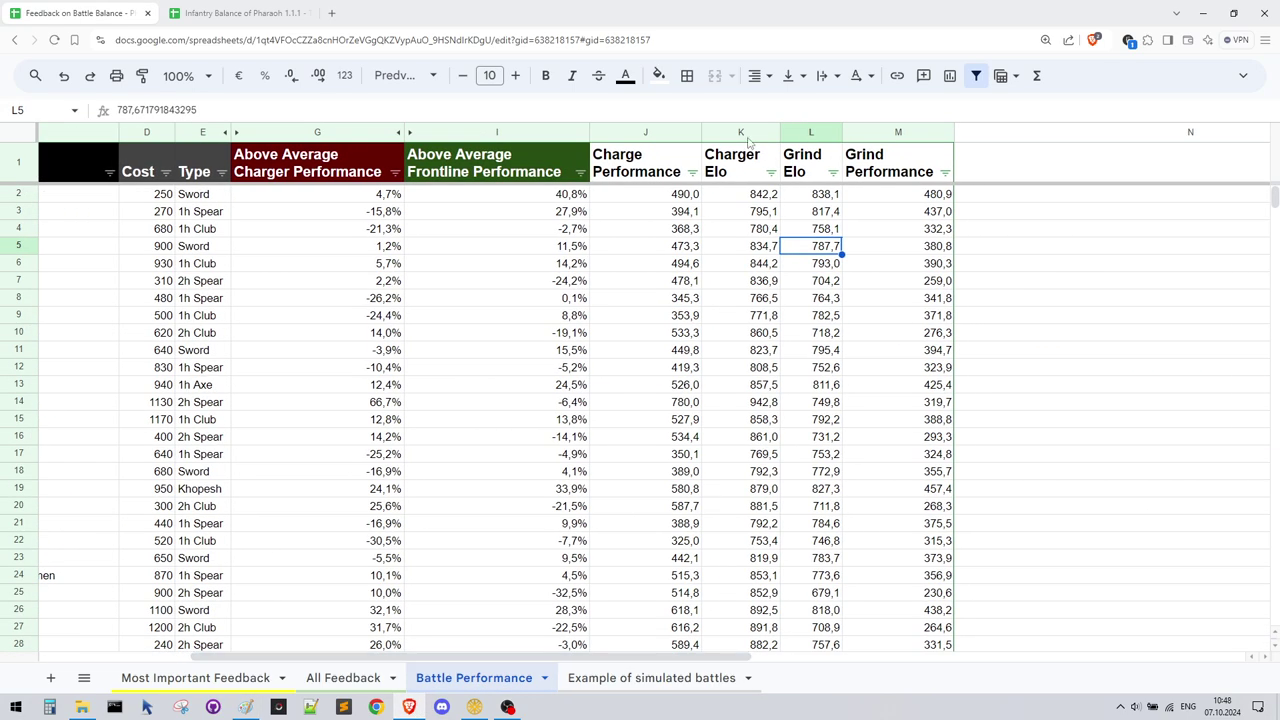
{"action": "left_click", "coordinate": [750, 137]}
{"action": "left_click", "coordinate": [790, 132], "text": "shift"}
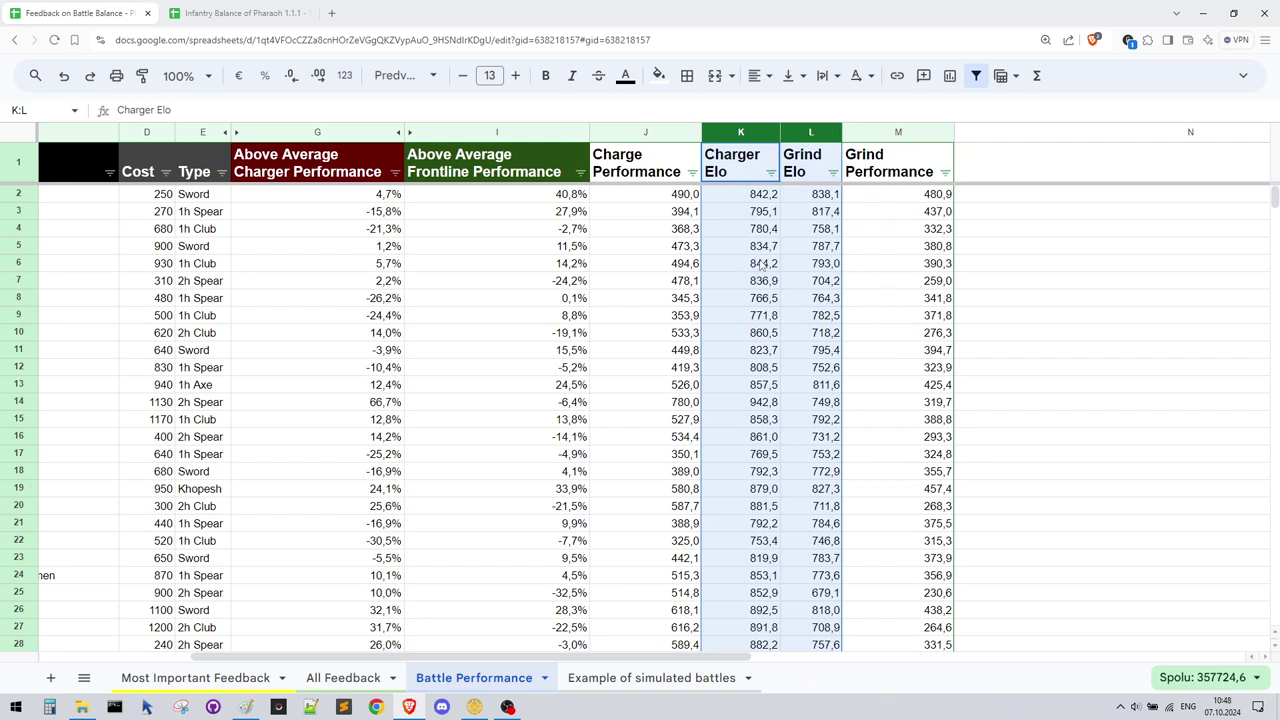
{"action": "left_click_drag", "start_coordinate": [762, 265], "coordinate": [841, 271]}
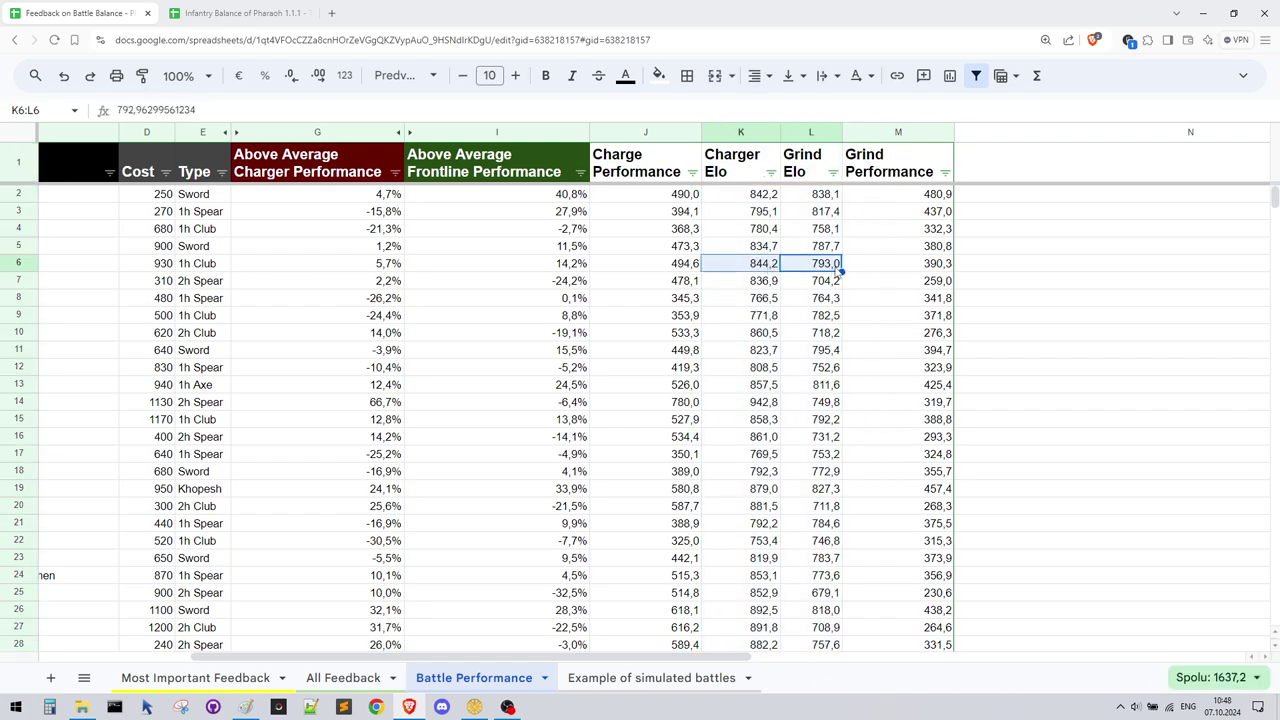
Examine the Grind Performance values and their formulas from row 3 down to row 39
{"action": "left_click", "coordinate": [889, 253]}
{"action": "left_click_drag", "start_coordinate": [932, 218], "coordinate": [940, 370]}
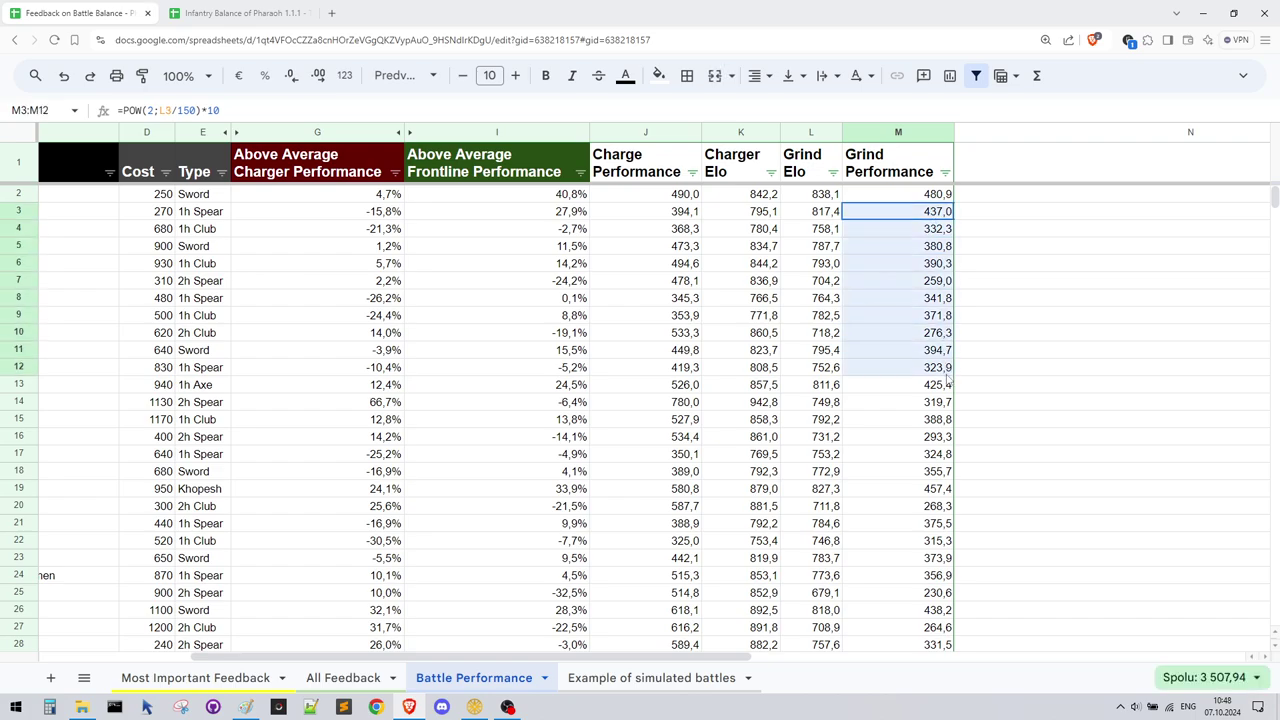
{"action": "left_click", "coordinate": [936, 476]}
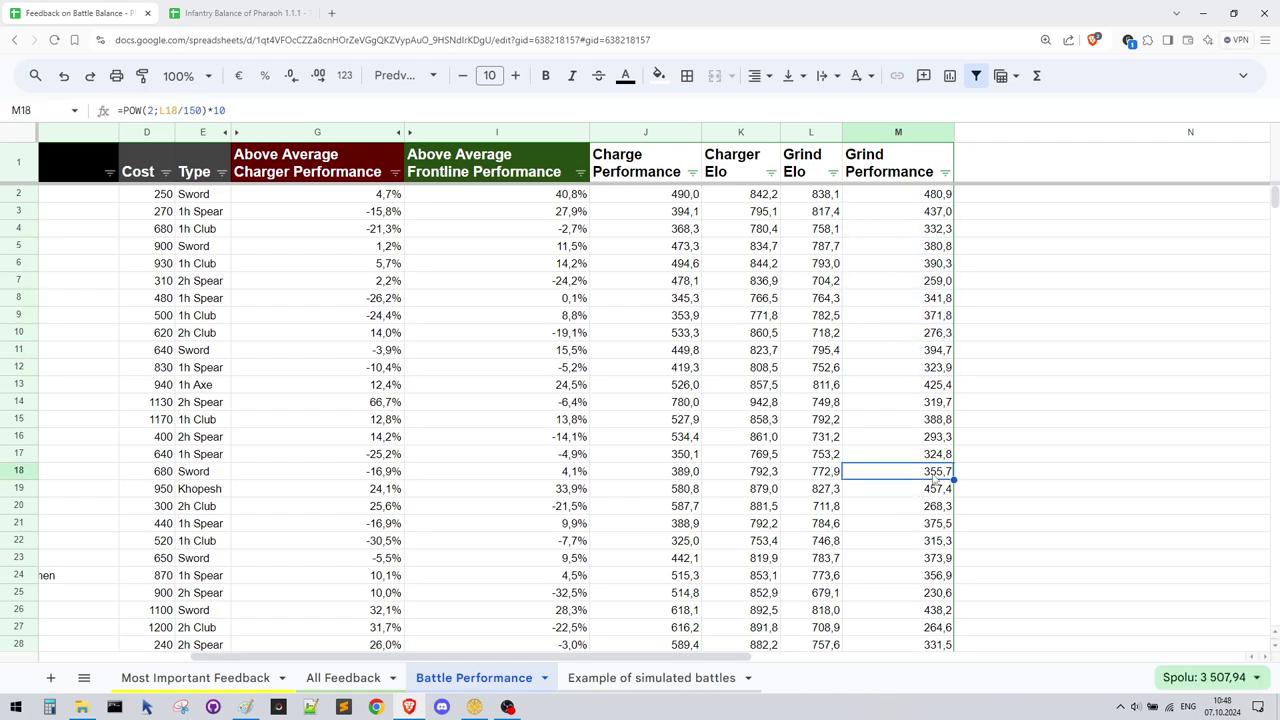
{"action": "left_click", "coordinate": [938, 630]}
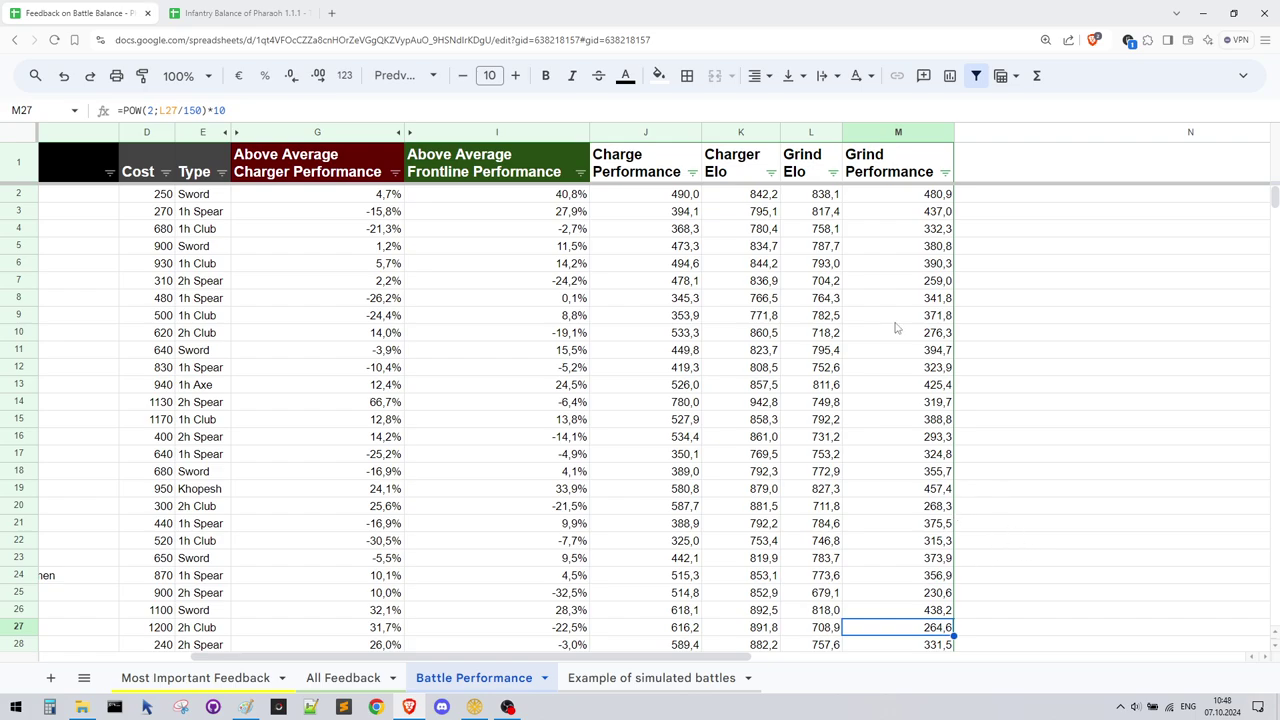
{"action": "scroll", "coordinate": [953, 492], "scroll_direction": "down", "scroll_amount": 4}
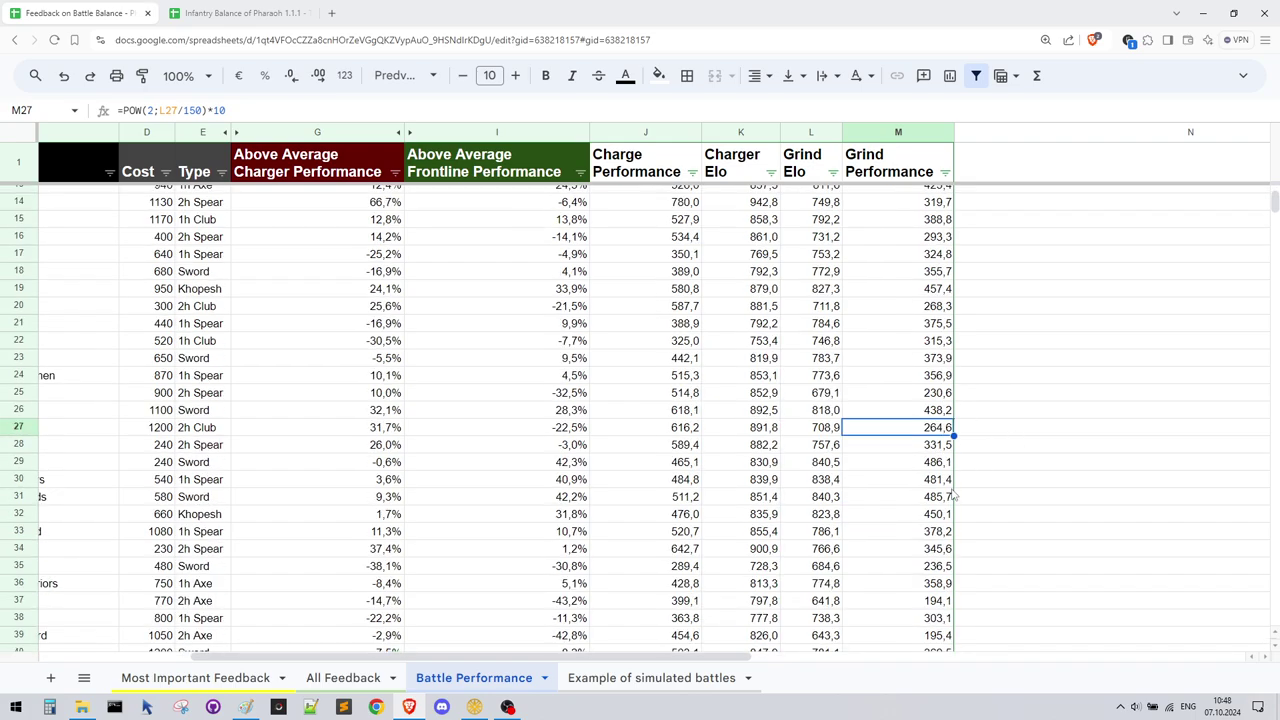
{"action": "left_click", "coordinate": [935, 636]}
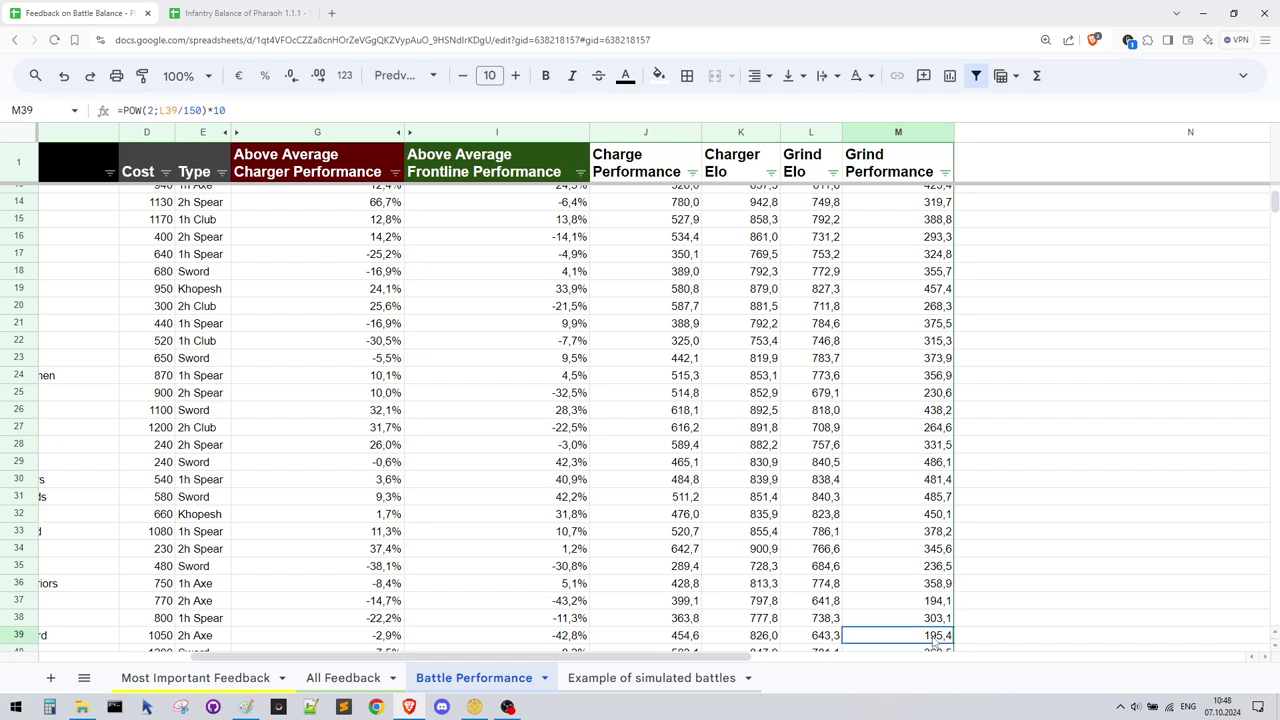
{"action": "scroll", "coordinate": [910, 590], "scroll_direction": "down", "scroll_amount": 1}
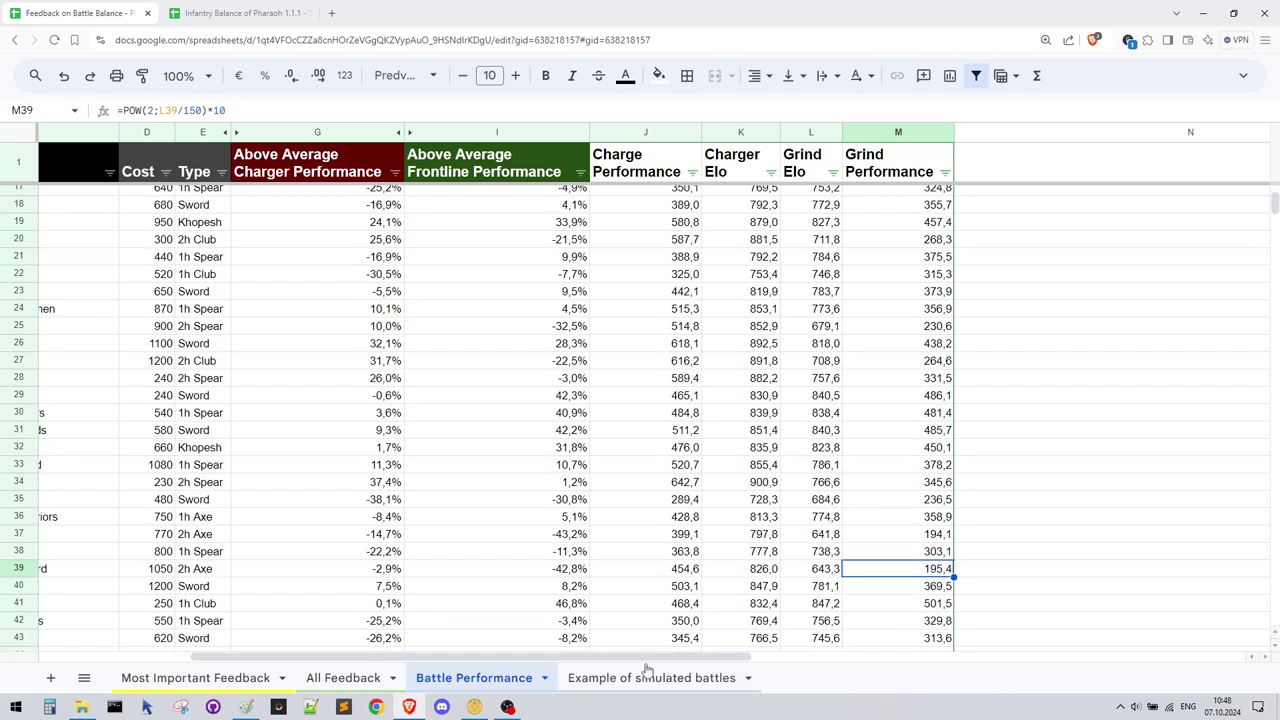
Highlight the Elite Canaanite Vanguard's name, cost, type and charger performance, and select its Grind Performance value
{"action": "left_click_drag", "start_coordinate": [658, 661], "coordinate": [288, 648]}
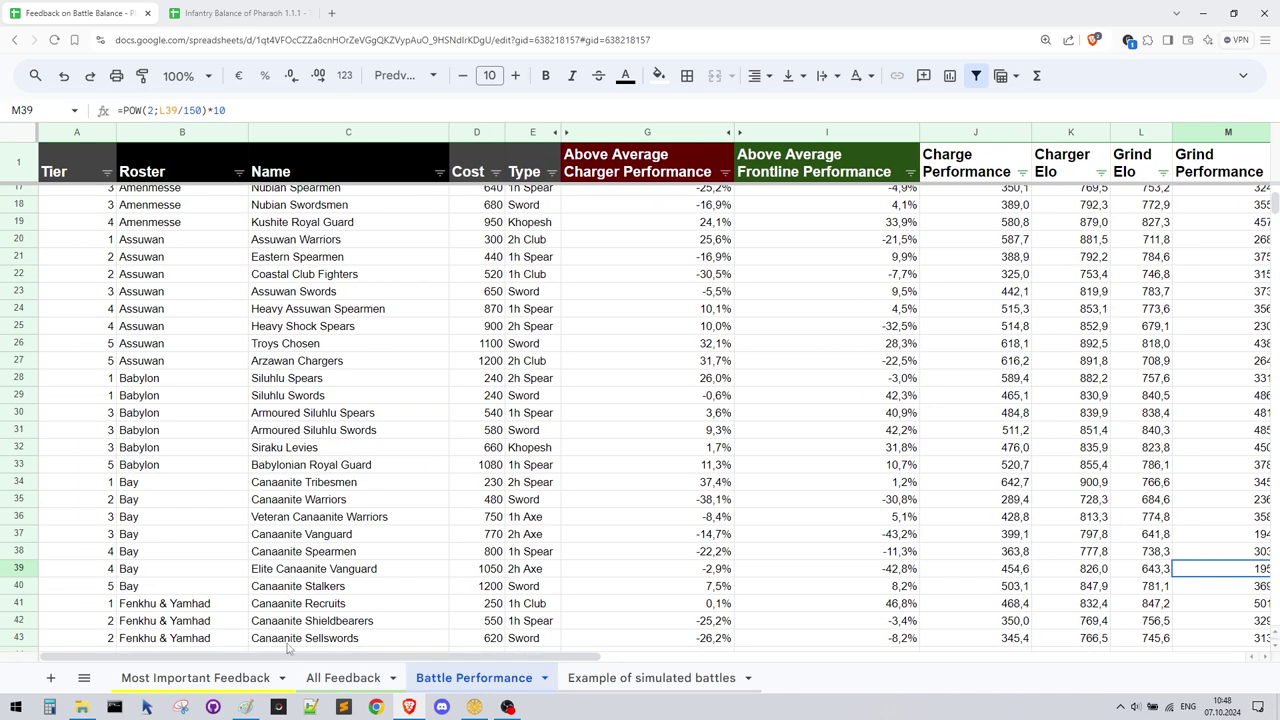
{"action": "left_click", "coordinate": [286, 570]}
{"action": "left_click_drag", "start_coordinate": [455, 572], "coordinate": [729, 580]}
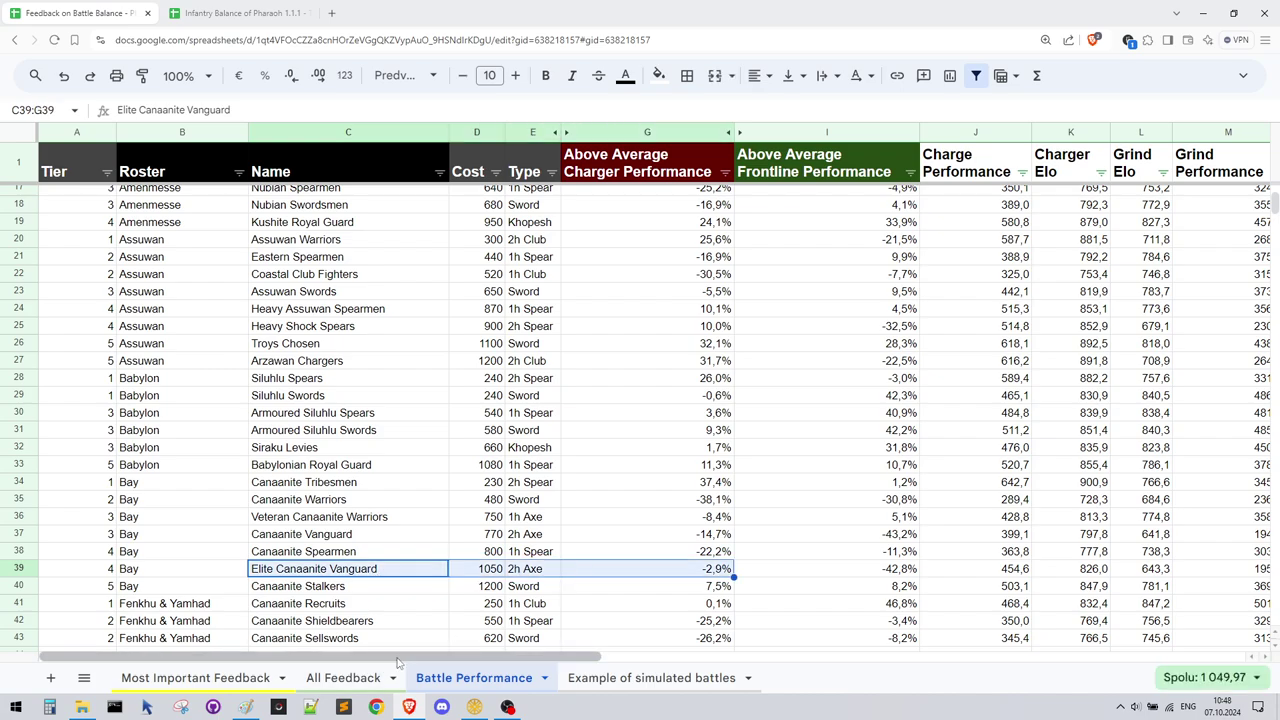
{"action": "scroll", "coordinate": [760, 628], "scroll_direction": "right", "scroll_amount": 3}
{"action": "left_click", "coordinate": [930, 569]}
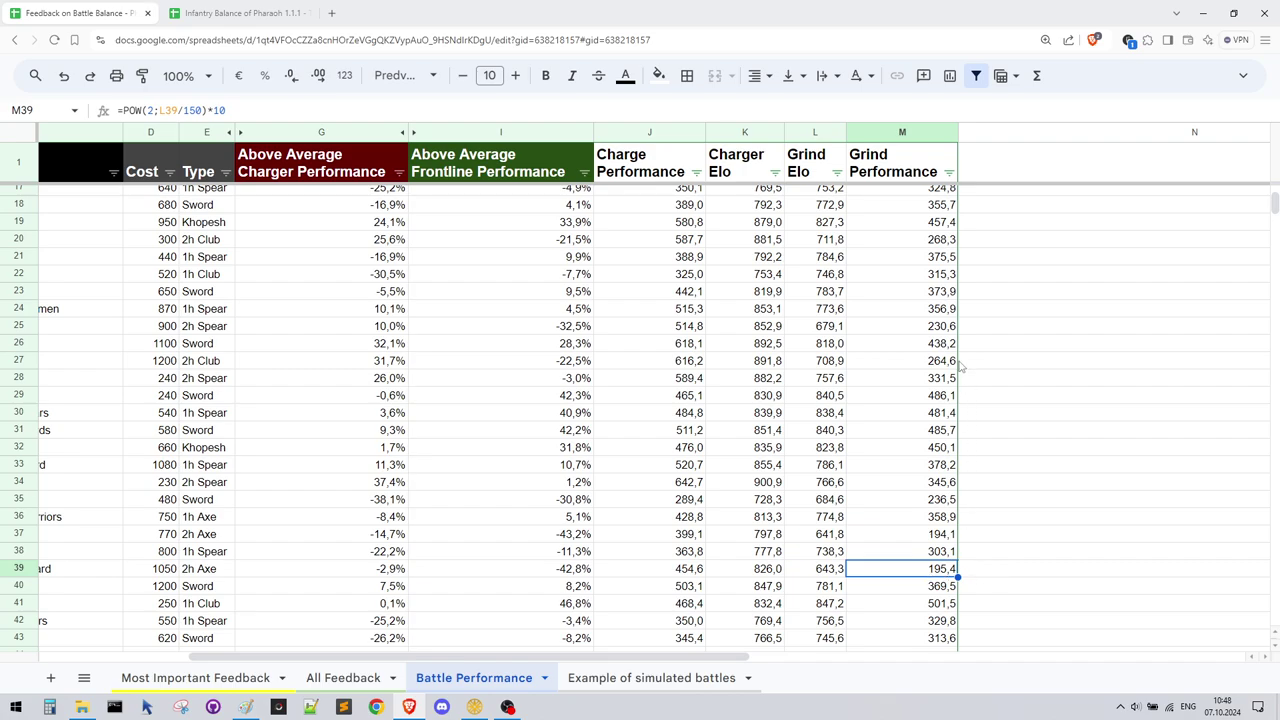
Compare the name, cost and type of Troys Chosen with those of the Elite Canaanite Vanguard
{"action": "left_click", "coordinate": [930, 344]}
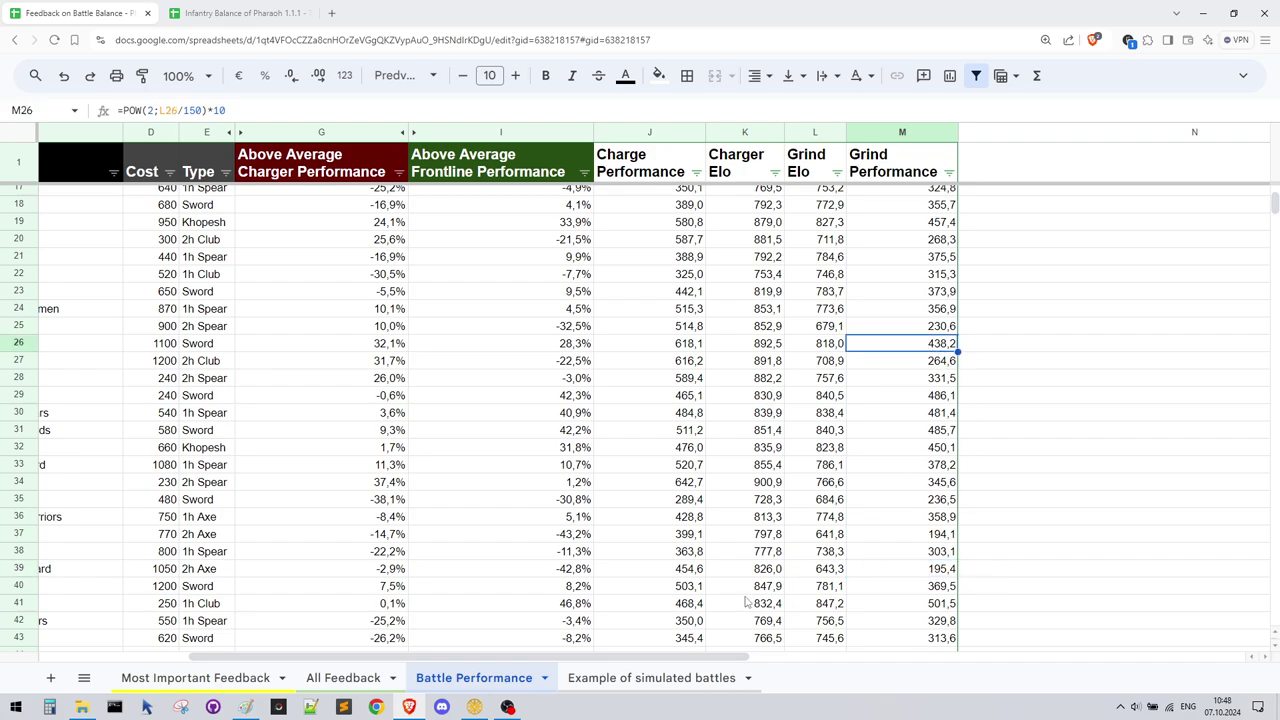
{"action": "scroll", "coordinate": [600, 620], "scroll_direction": "left", "scroll_amount": 4}
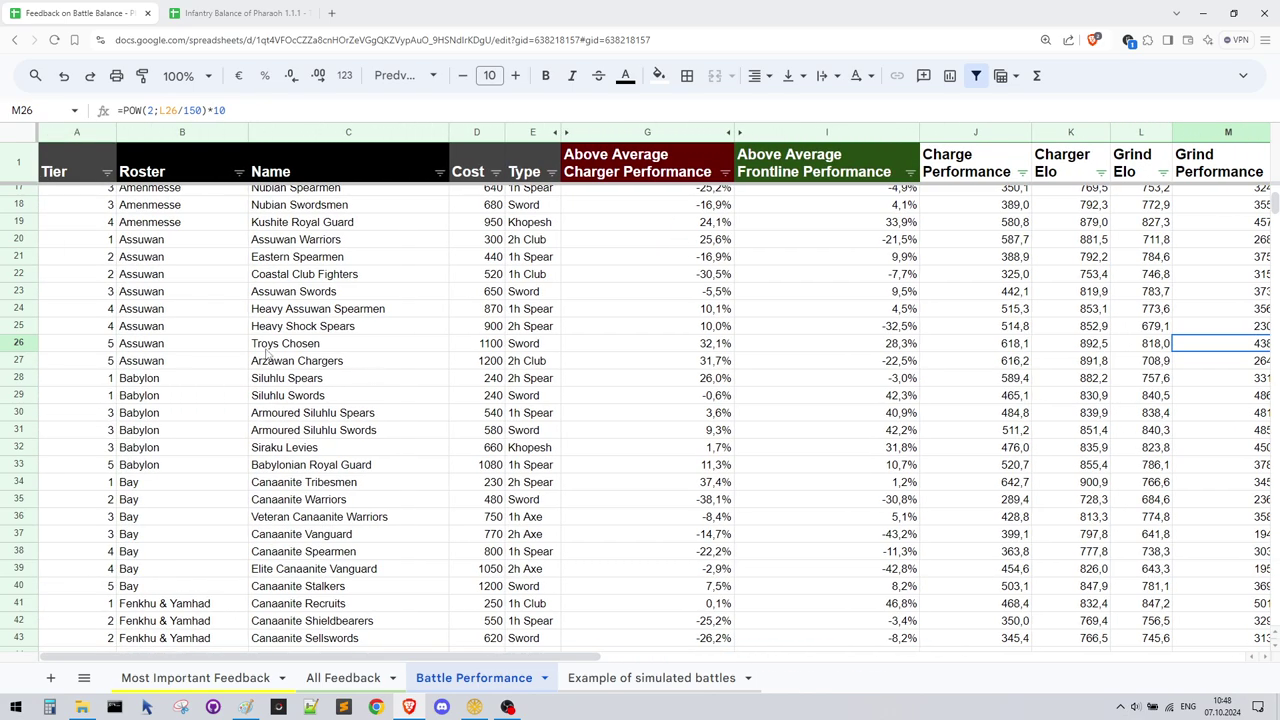
{"action": "left_click_drag", "start_coordinate": [512, 345], "coordinate": [383, 347]}
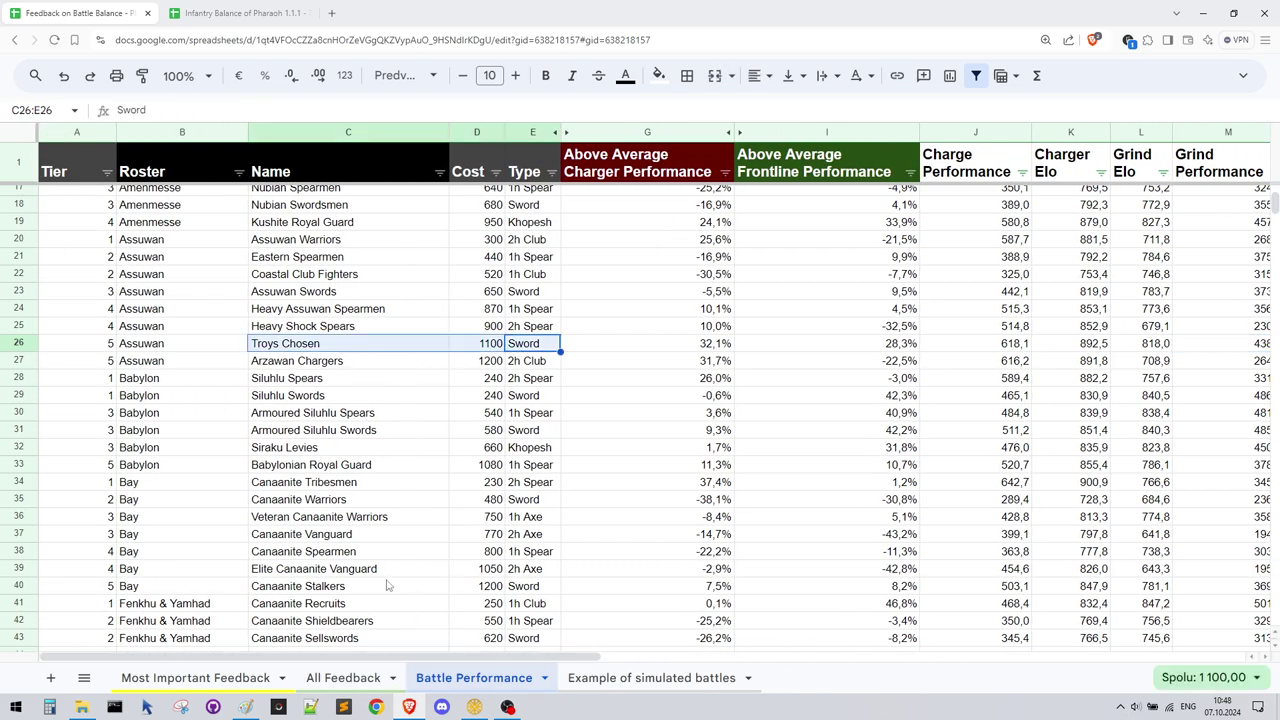
{"action": "left_click_drag", "start_coordinate": [322, 594], "coordinate": [533, 595]}
{"action": "left_click_drag", "start_coordinate": [385, 576], "coordinate": [540, 574]}
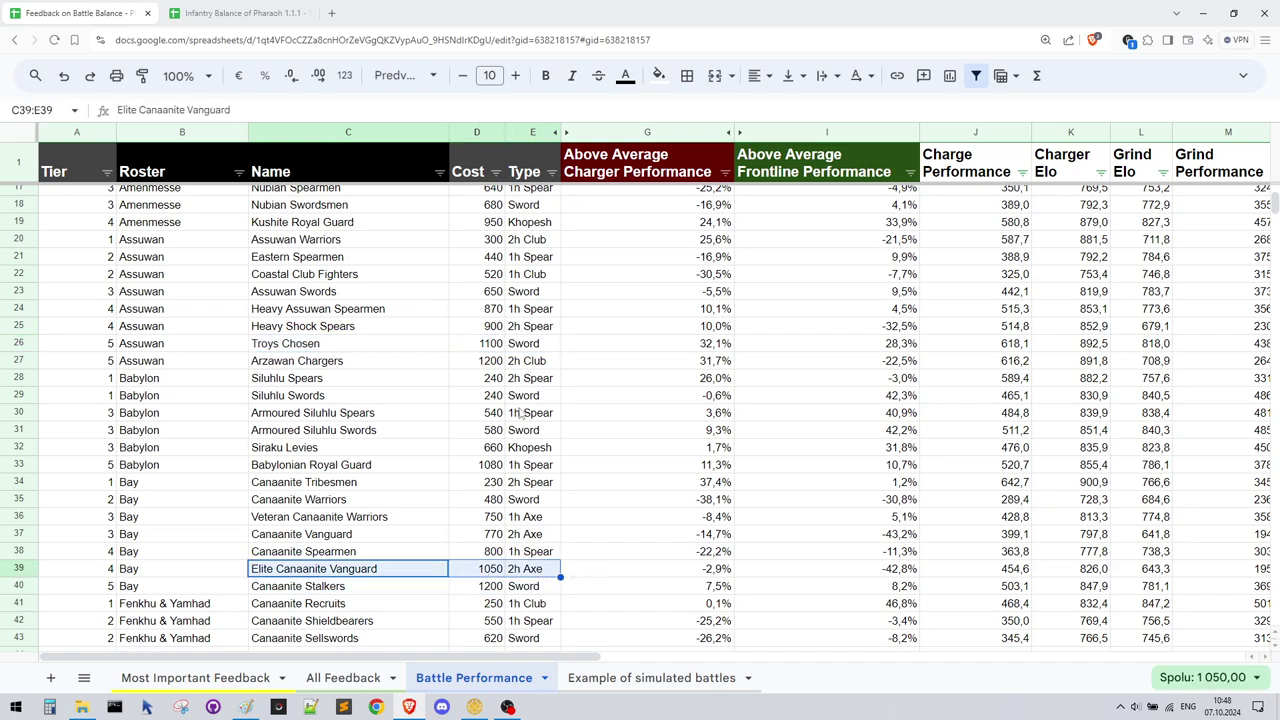
{"action": "left_click_drag", "start_coordinate": [326, 350], "coordinate": [522, 350]}
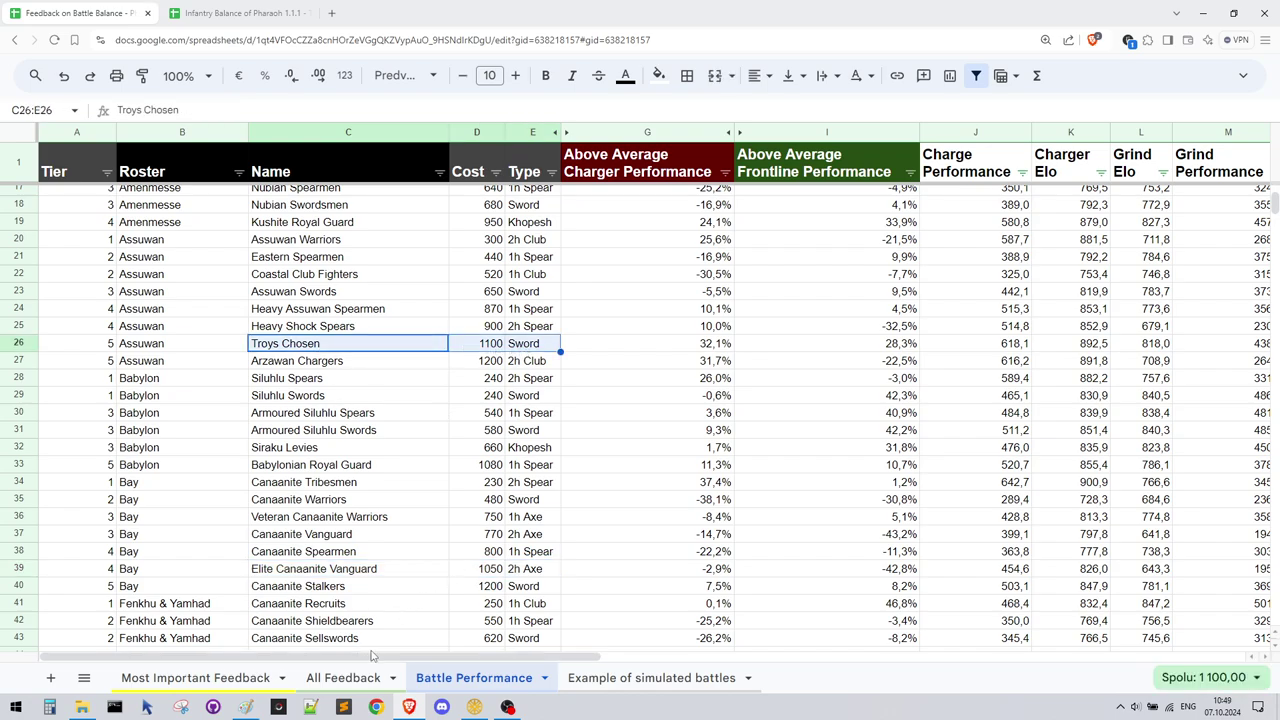
Check Troys Chosen's Grind Performance and highlight that column's values from row 21 to row 39
{"action": "left_click_drag", "start_coordinate": [367, 658], "coordinate": [730, 537]}
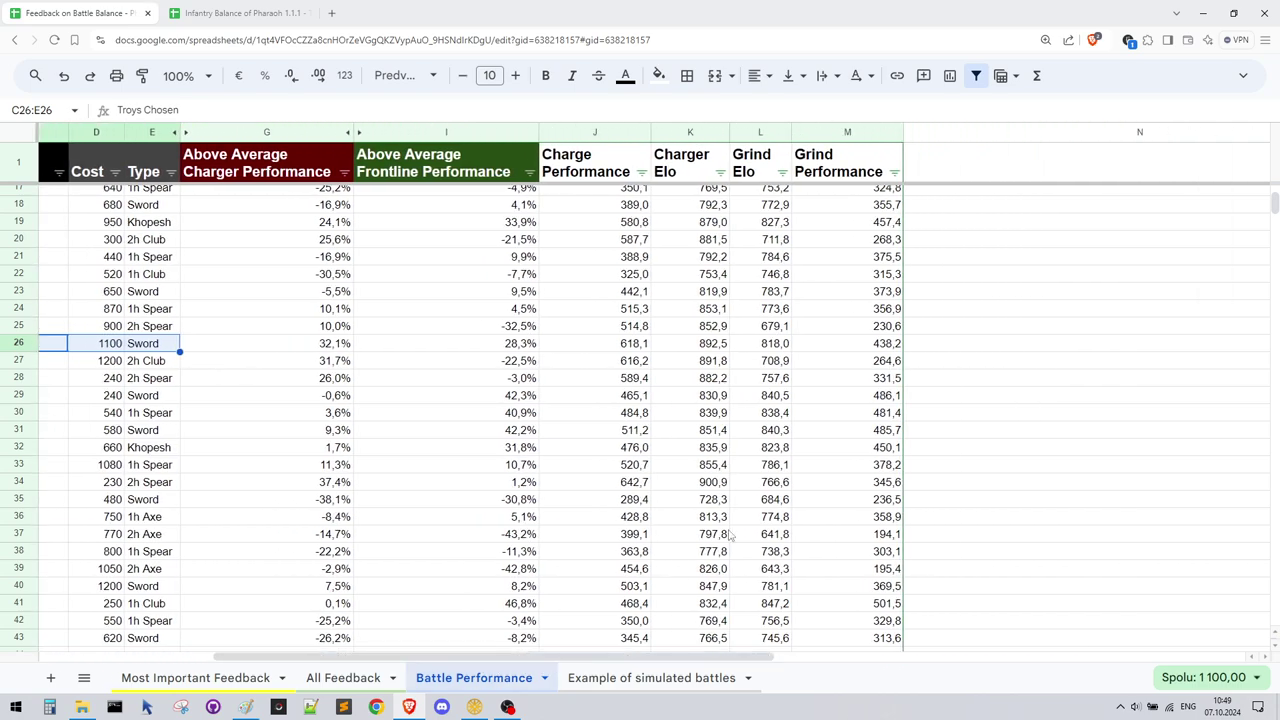
{"action": "left_click", "coordinate": [870, 343]}
{"action": "left_click_drag", "start_coordinate": [882, 262], "coordinate": [893, 576]}
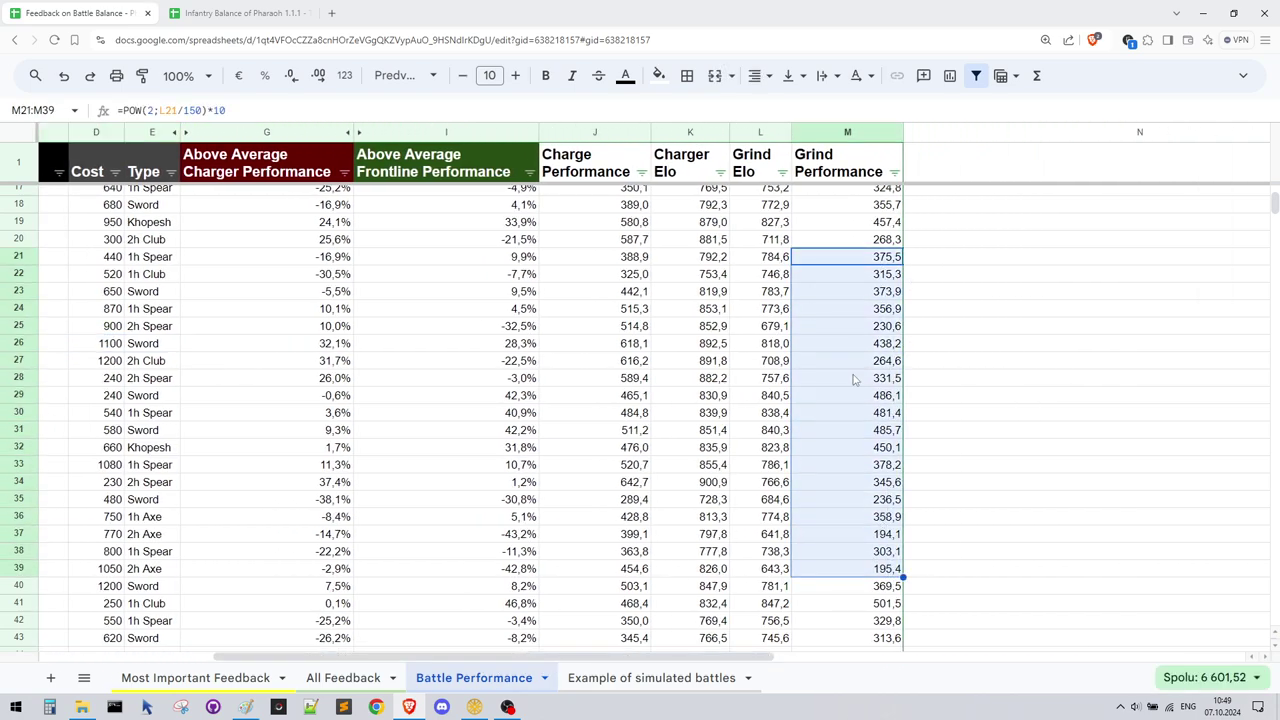
Hide columns J to M, from Charge Performance to Grind Performance
{"action": "left_click_drag", "start_coordinate": [838, 133], "coordinate": [600, 133]}
{"action": "right_click", "coordinate": [604, 131]}
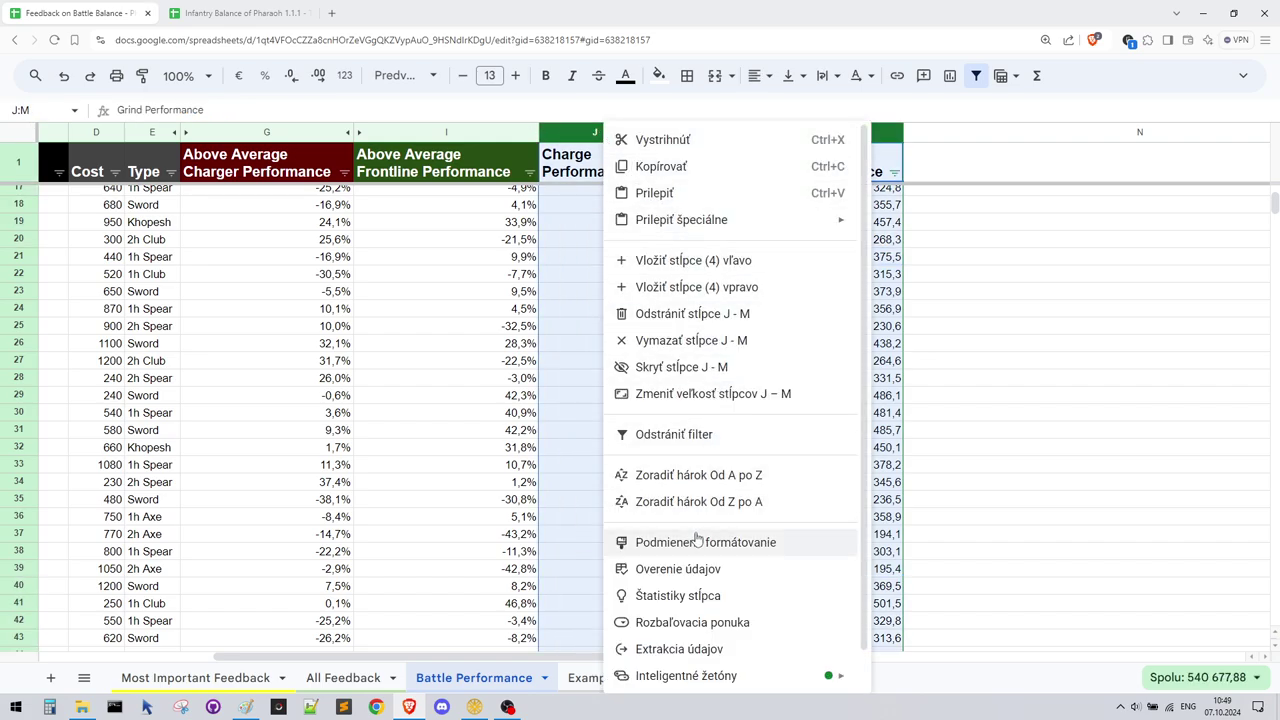
{"action": "left_click", "coordinate": [681, 367]}
{"action": "left_click", "coordinate": [612, 349]}
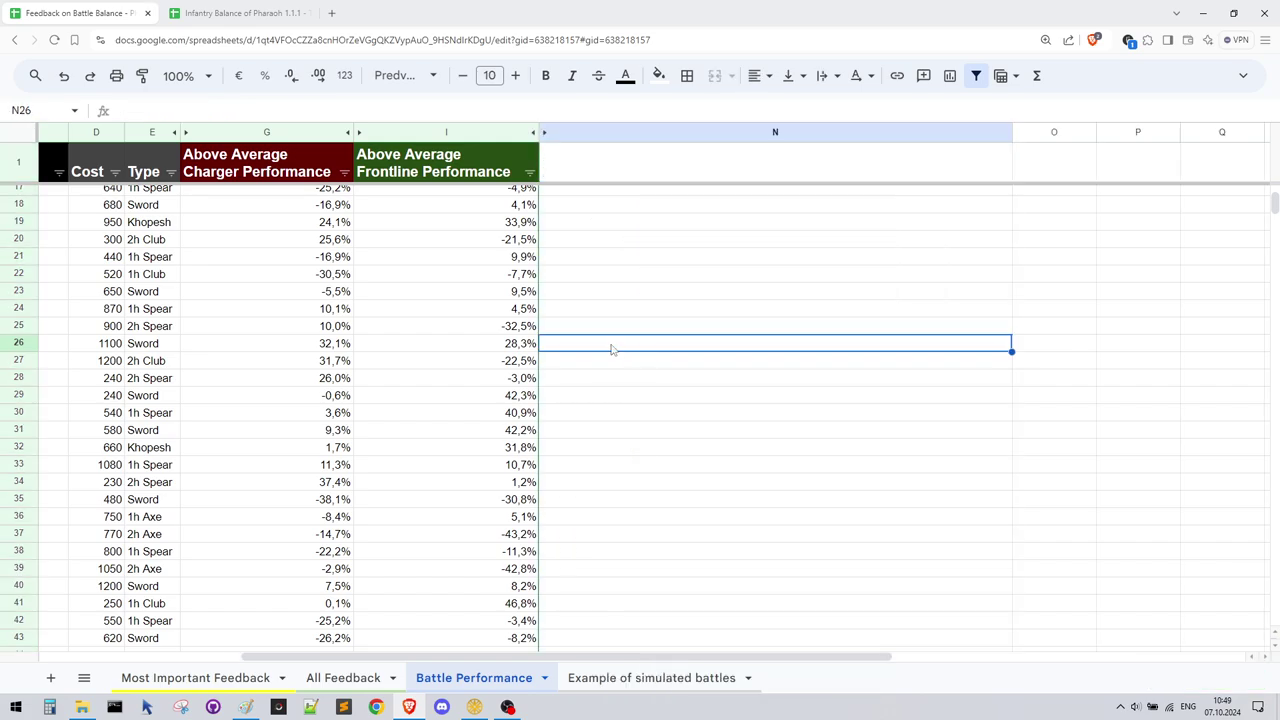
Review the Above Average Frontline Performance percentages in rows 4 to 15 and the formula in I3
{"action": "scroll", "coordinate": [612, 349], "scroll_direction": "up", "scroll_amount": 3}
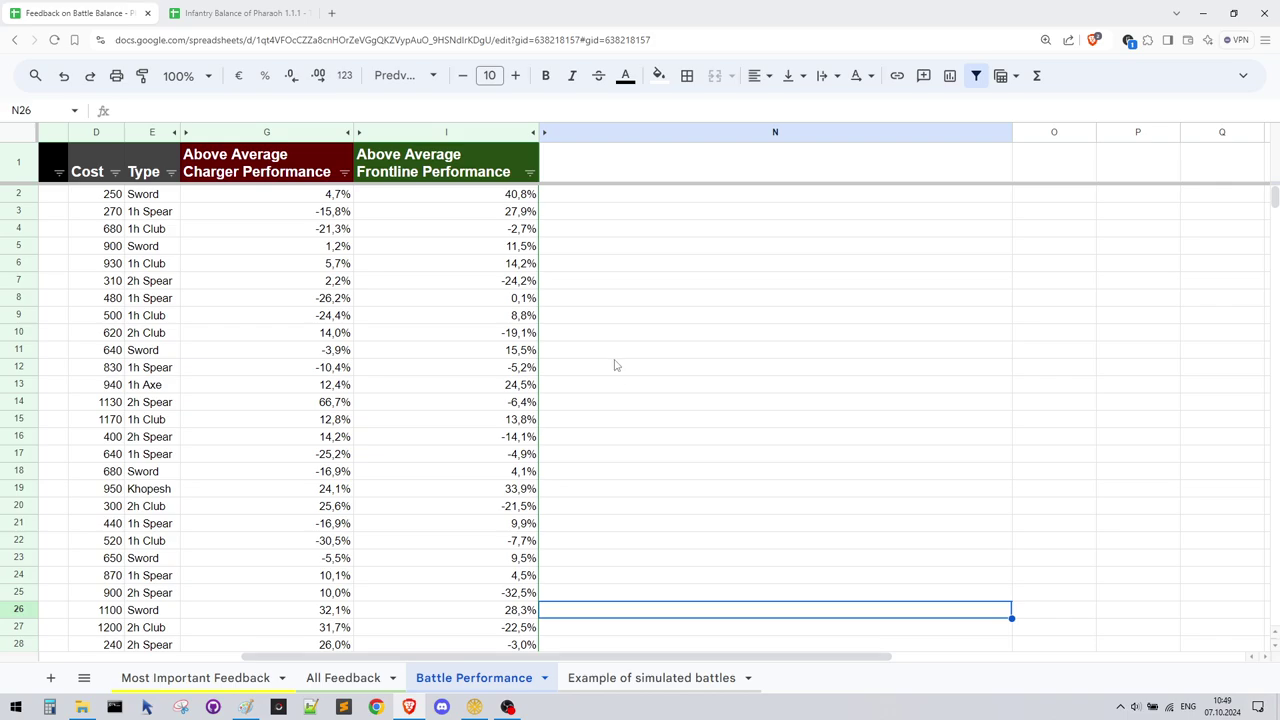
{"action": "scroll", "coordinate": [615, 365], "scroll_direction": "left", "scroll_amount": 2}
{"action": "left_click_drag", "start_coordinate": [520, 228], "coordinate": [523, 420]}
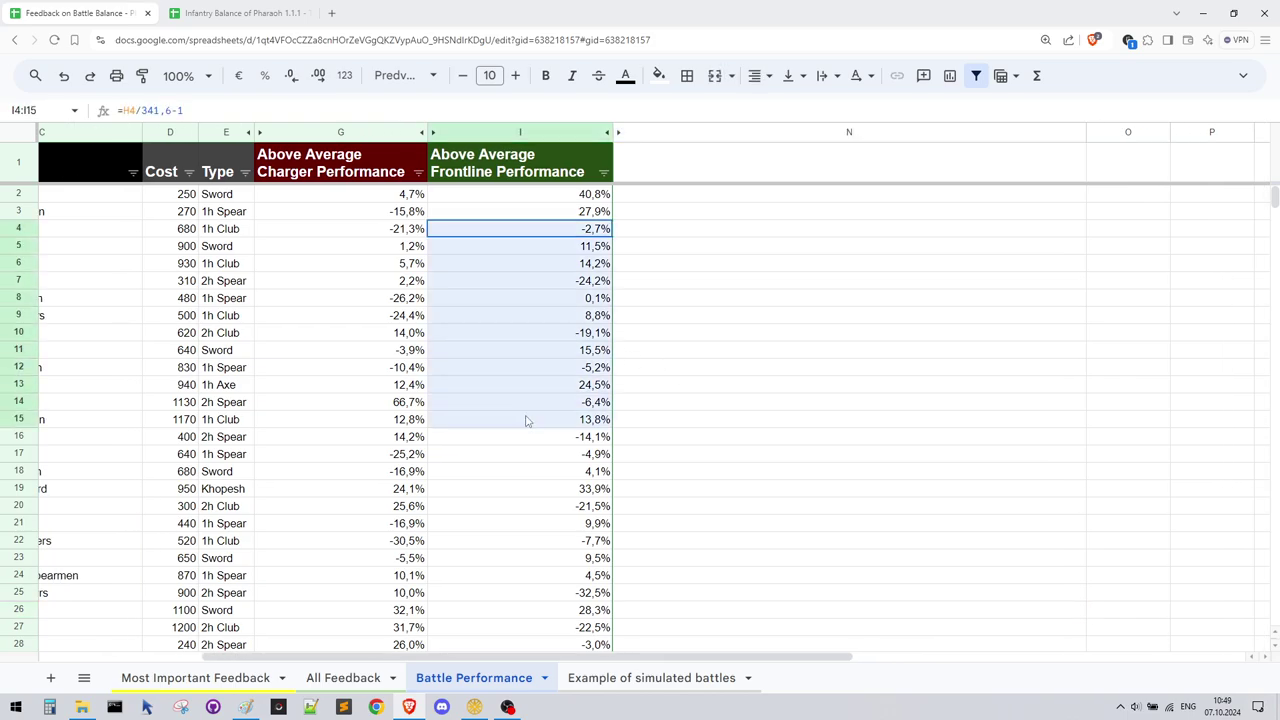
{"action": "left_click", "coordinate": [558, 210]}
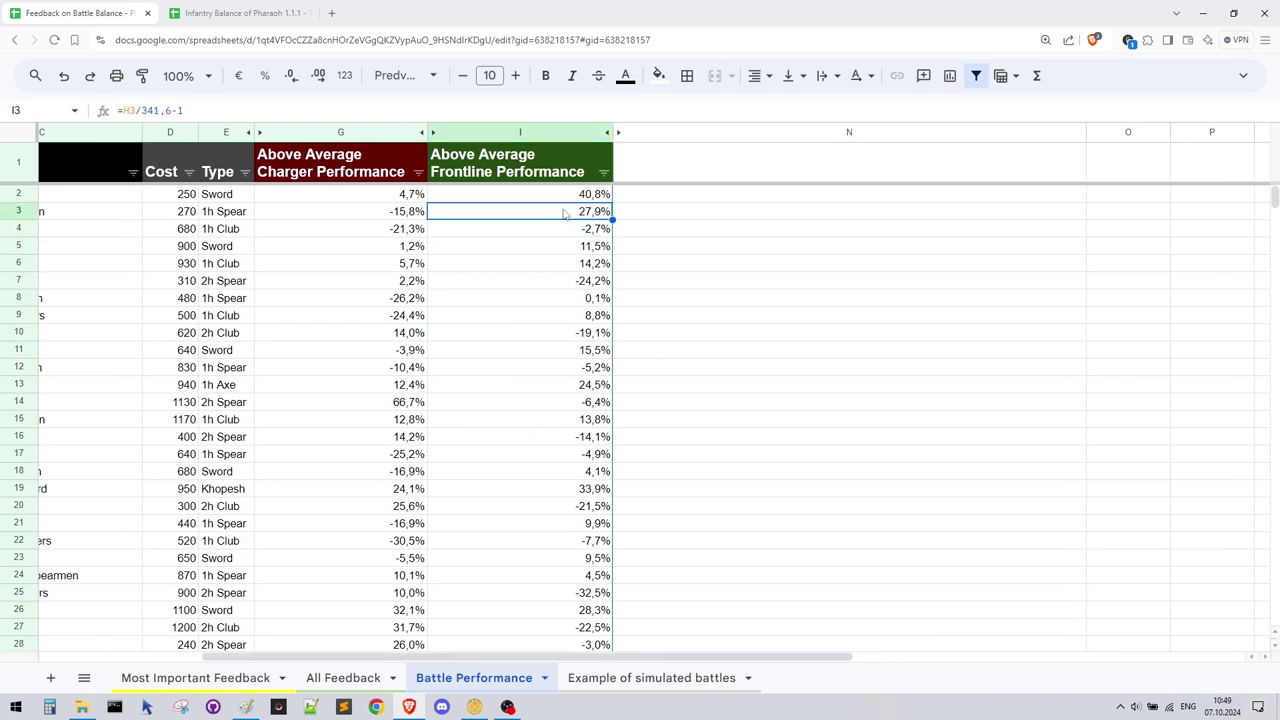
{"action": "scroll", "coordinate": [562, 212], "scroll_direction": "left", "scroll_amount": 6}
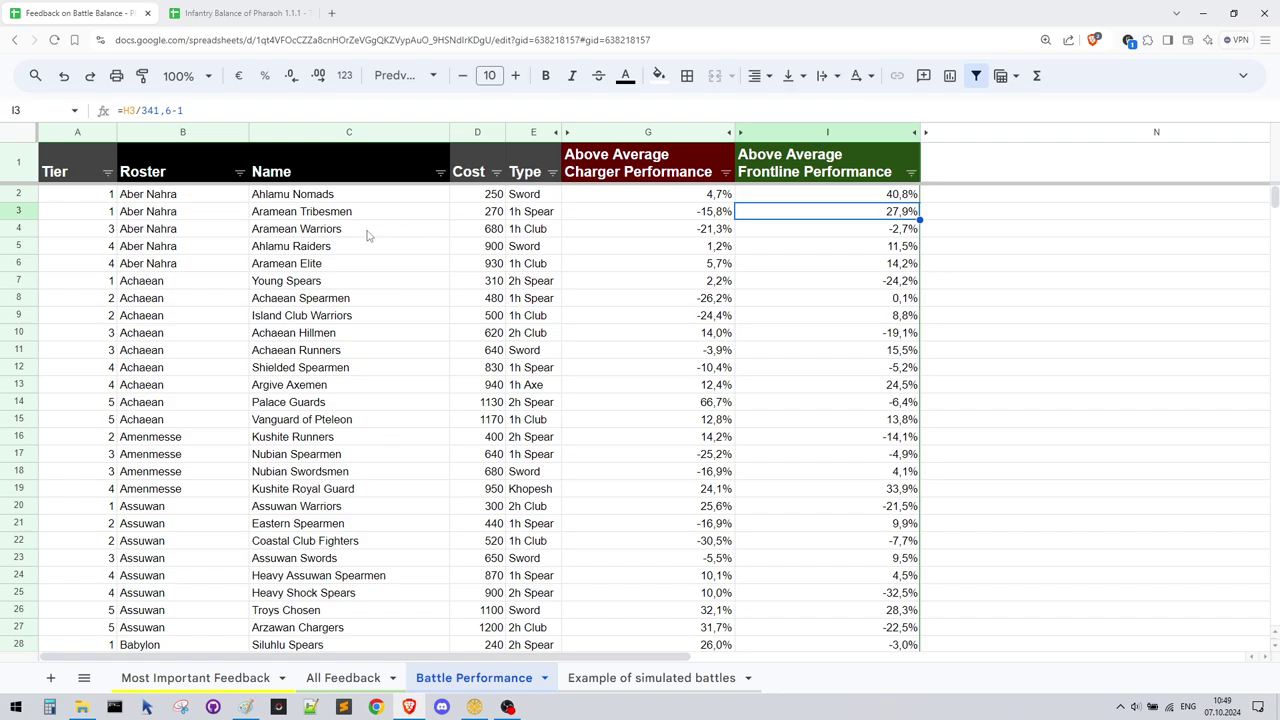
Compare the Aramean Tribesmen's type, above-average charger performance and above-average frontline performance
{"action": "left_click", "coordinate": [355, 213]}
{"action": "left_click", "coordinate": [878, 214]}
{"action": "left_click", "coordinate": [690, 213]}
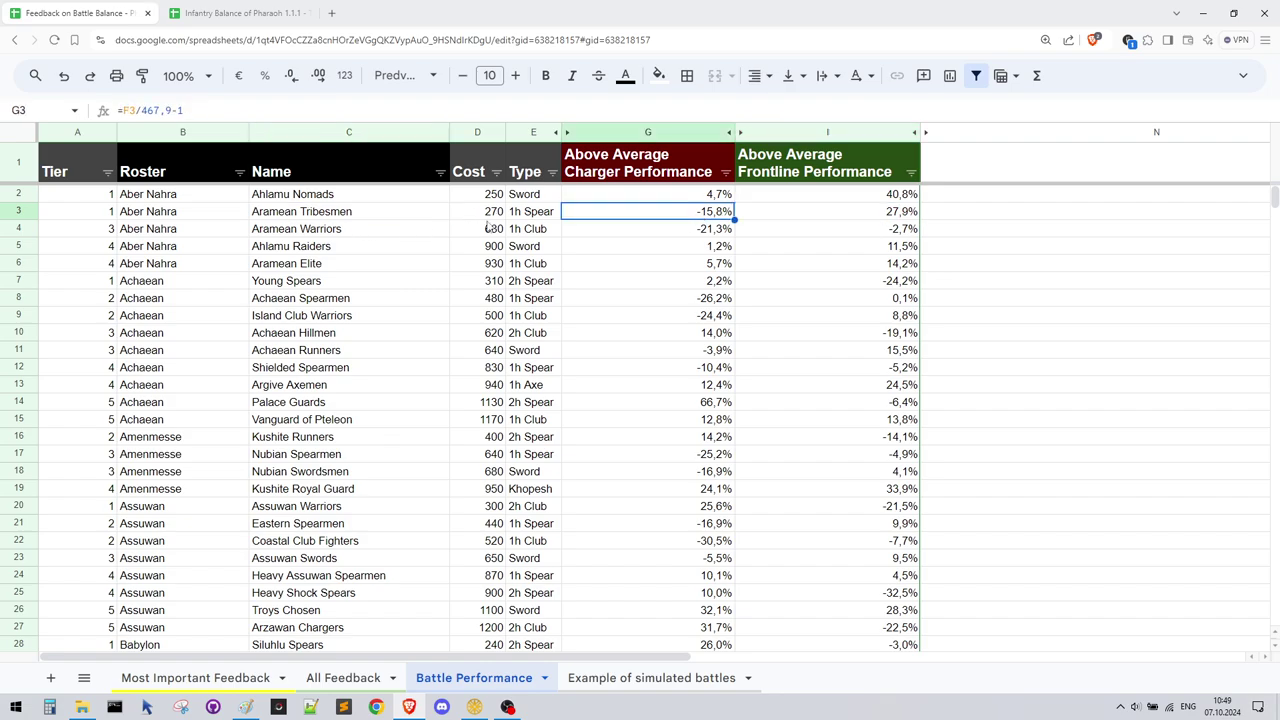
{"action": "left_click", "coordinate": [533, 213]}
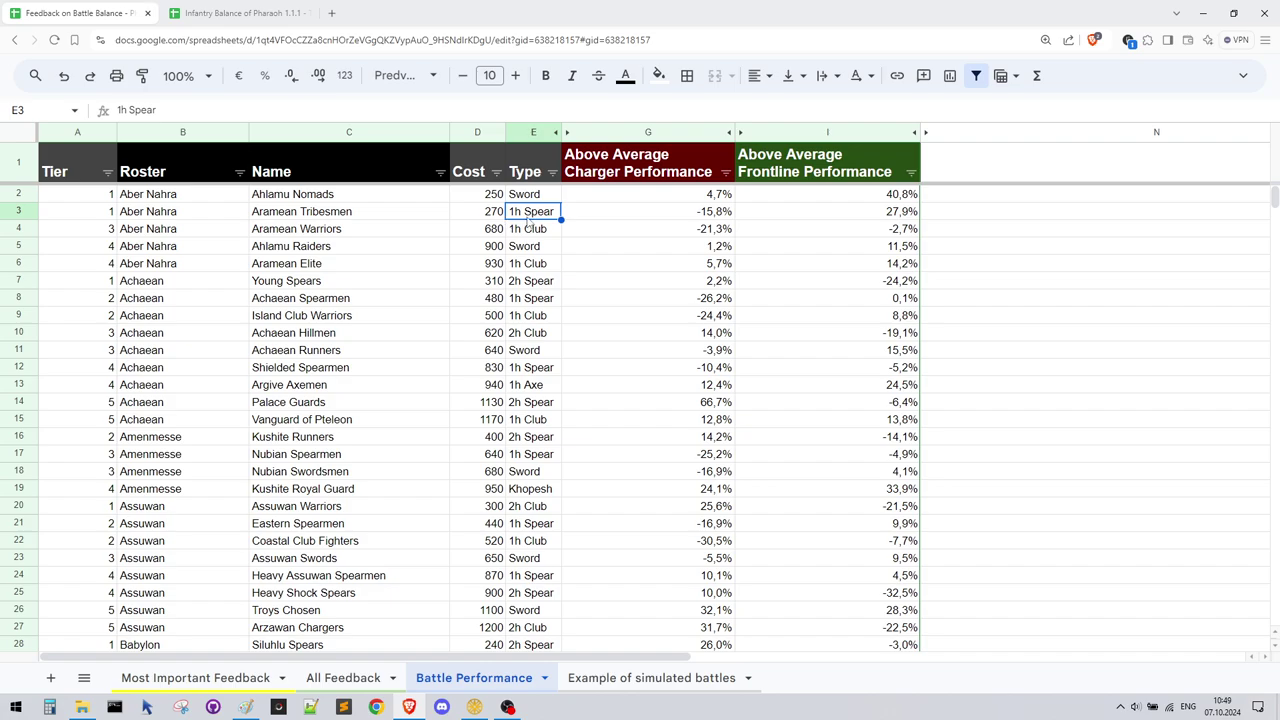
{"action": "left_click", "coordinate": [669, 218]}
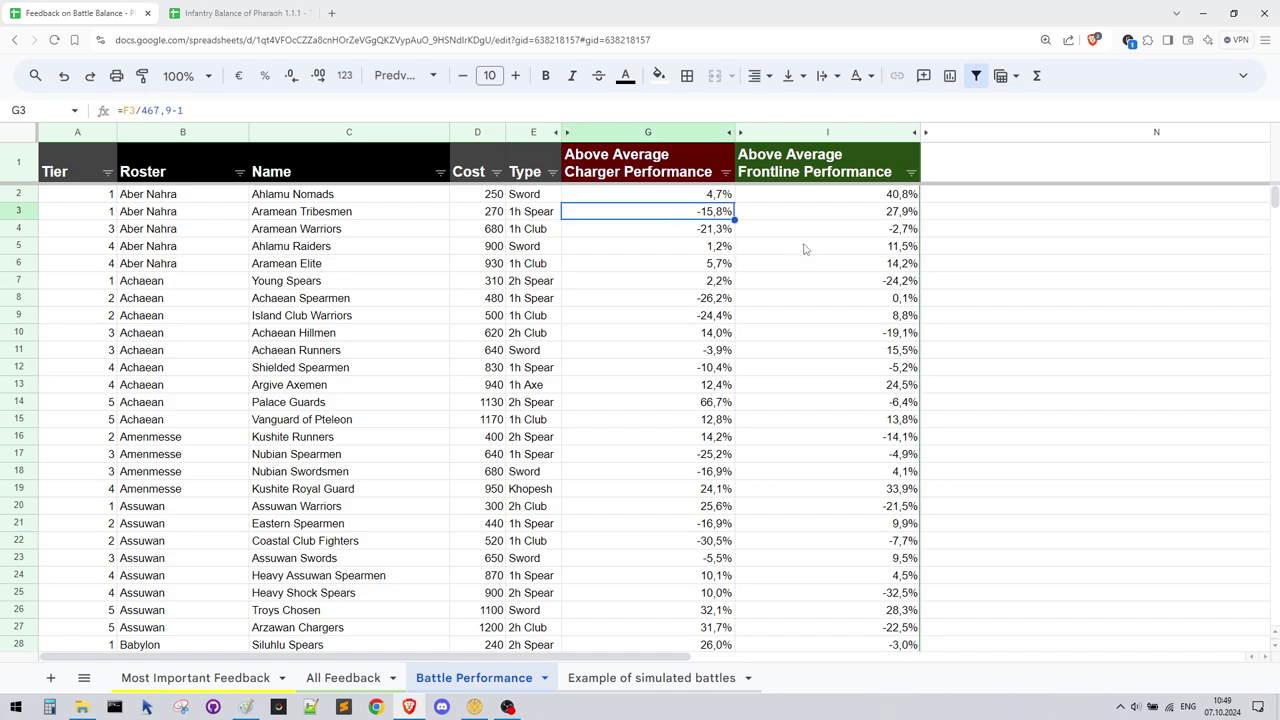
{"action": "left_click", "coordinate": [898, 217]}
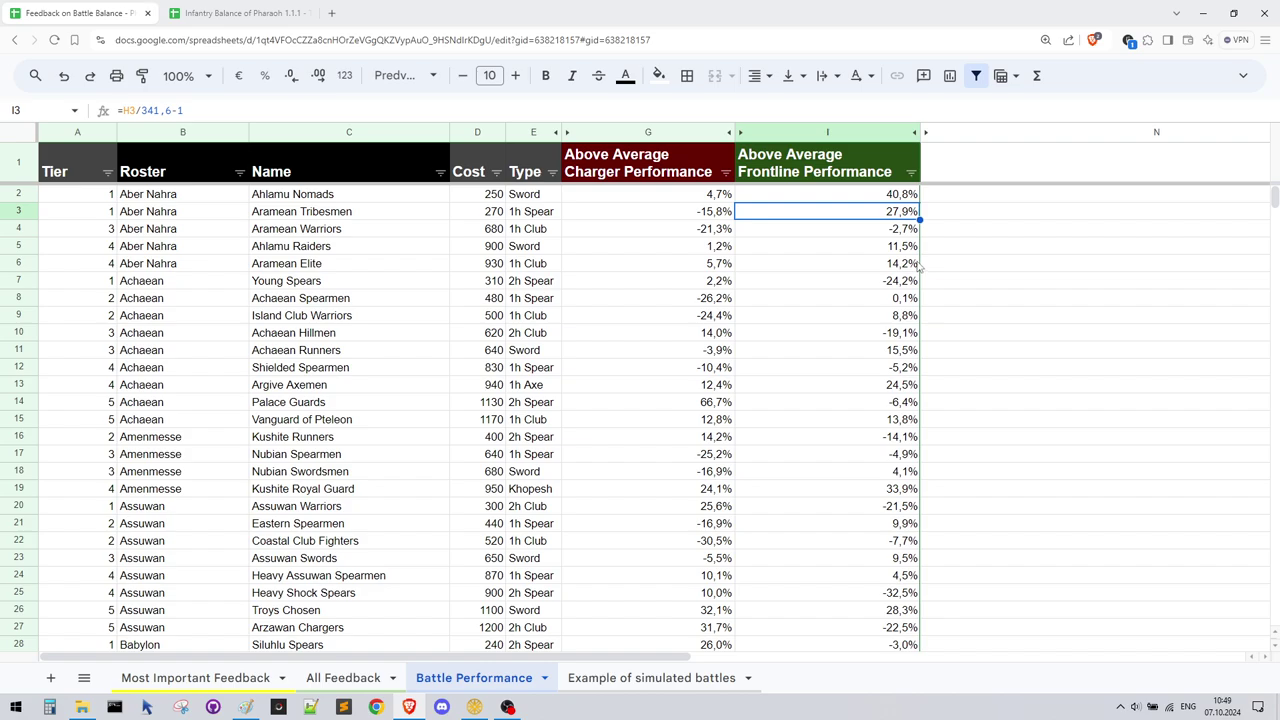
Switch to Paint and draw white frames around the green-versus-red duel sketch and around the overlapping green and red ovals with the flag
{"action": "left_click", "coordinate": [416, 705]}
{"action": "left_click_drag", "start_coordinate": [457, 668], "coordinate": [598, 675]}
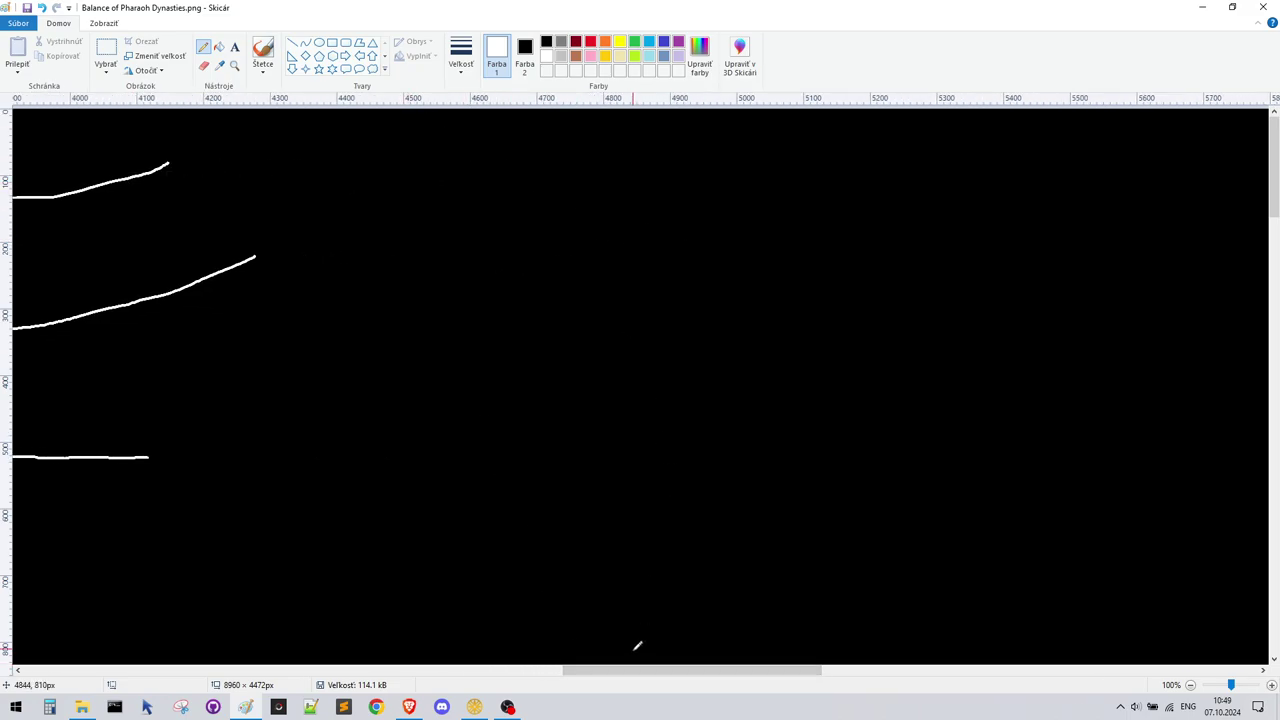
{"action": "mouse_move", "coordinate": [634, 668]}
{"action": "left_mouse_down"}
{"action": "mouse_move", "coordinate": [237, 668]}
{"action": "mouse_move", "coordinate": [78, 642]}
{"action": "left_mouse_up"}
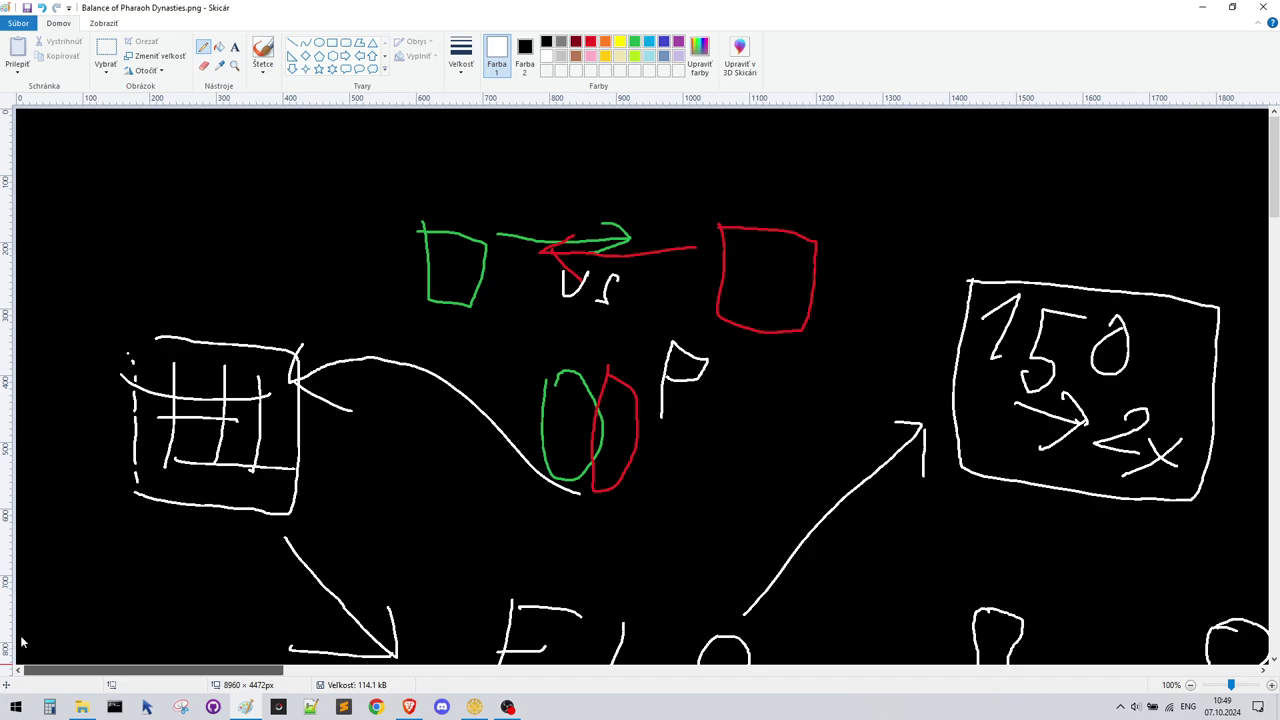
{"action": "mouse_move", "coordinate": [386, 212]}
{"action": "left_mouse_down"}
{"action": "mouse_move", "coordinate": [358, 330]}
{"action": "mouse_move", "coordinate": [872, 380]}
{"action": "mouse_move", "coordinate": [896, 197]}
{"action": "mouse_move", "coordinate": [364, 178]}
{"action": "left_mouse_up"}
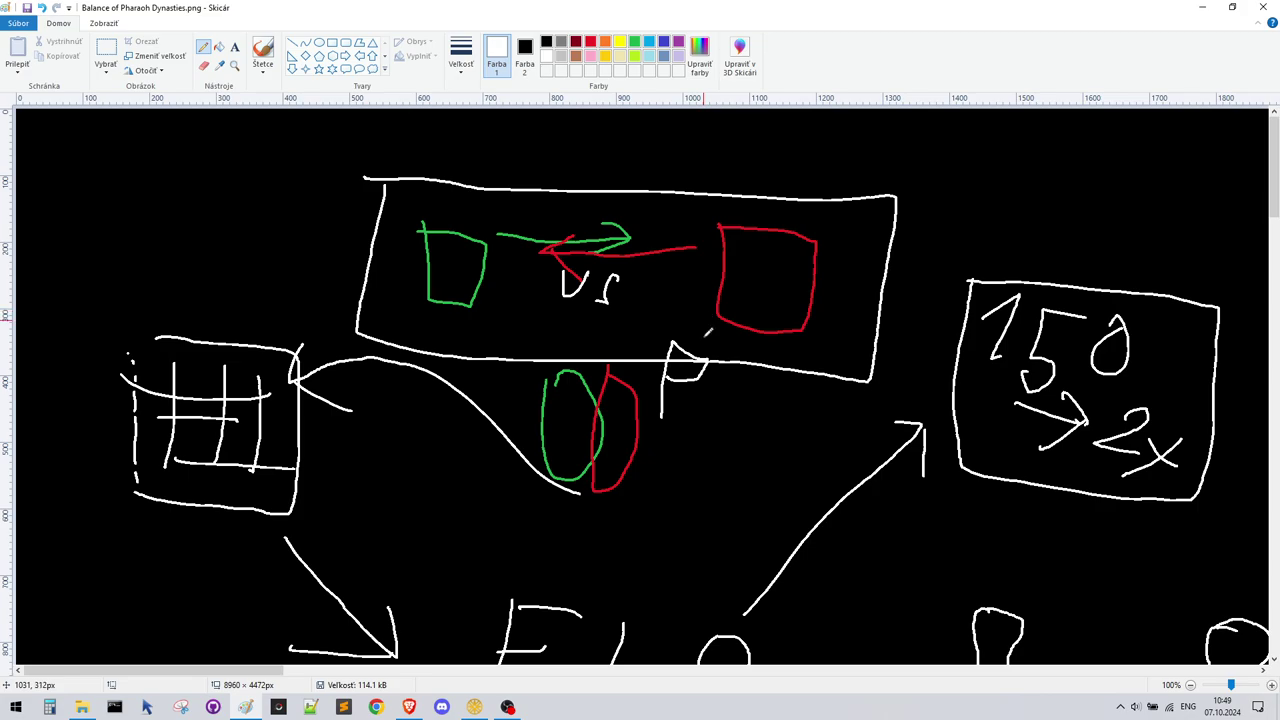
{"action": "mouse_move", "coordinate": [526, 328]}
{"action": "left_mouse_down"}
{"action": "mouse_move", "coordinate": [514, 514]}
{"action": "mouse_move", "coordinate": [712, 512]}
{"action": "mouse_move", "coordinate": [740, 342]}
{"action": "mouse_move", "coordinate": [536, 326]}
{"action": "left_mouse_up"}
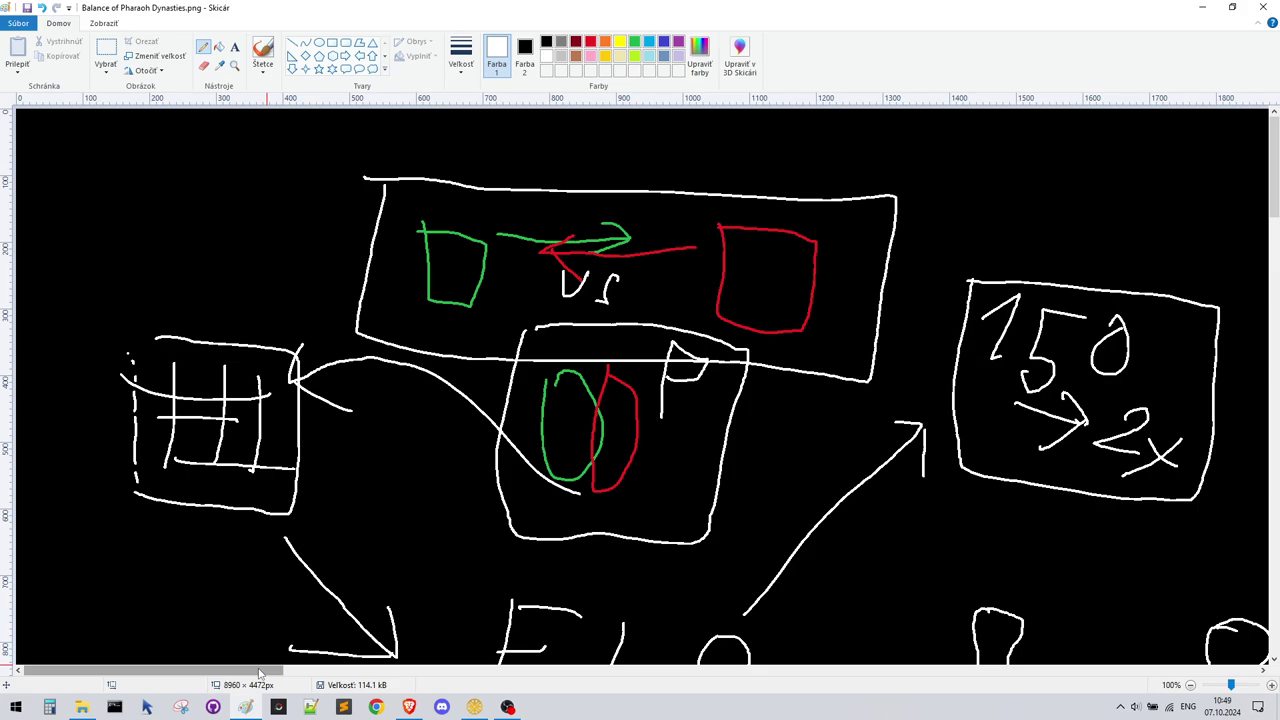
Sketch a red and a green square side by side in the empty area between the 150 box and the stacked-line chart
{"action": "left_click_drag", "start_coordinate": [260, 672], "coordinate": [497, 690]}
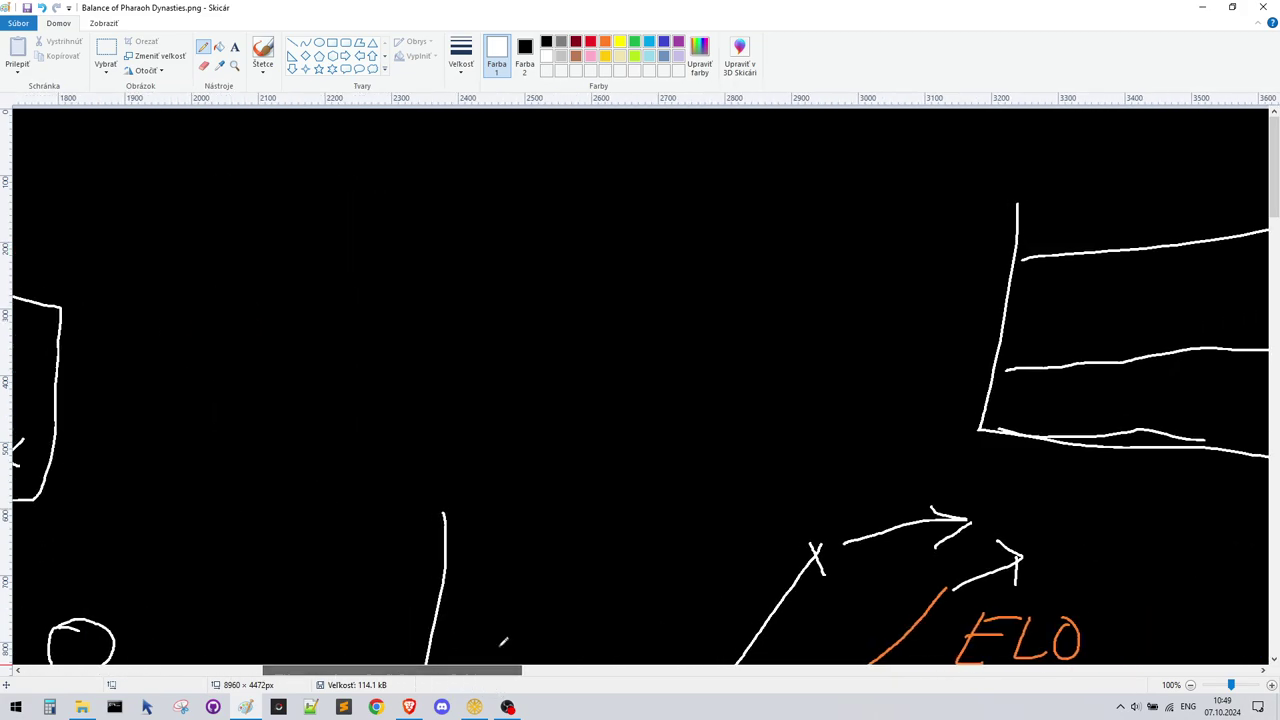
{"action": "left_click", "coordinate": [591, 42]}
{"action": "mouse_move", "coordinate": [642, 165]}
{"action": "left_mouse_down"}
{"action": "mouse_move", "coordinate": [682, 230]}
{"action": "mouse_move", "coordinate": [643, 162]}
{"action": "mouse_move", "coordinate": [614, 236]}
{"action": "left_mouse_up"}
{"action": "left_click", "coordinate": [634, 42]}
{"action": "left_click_drag", "start_coordinate": [634, 184], "coordinate": [559, 158]}
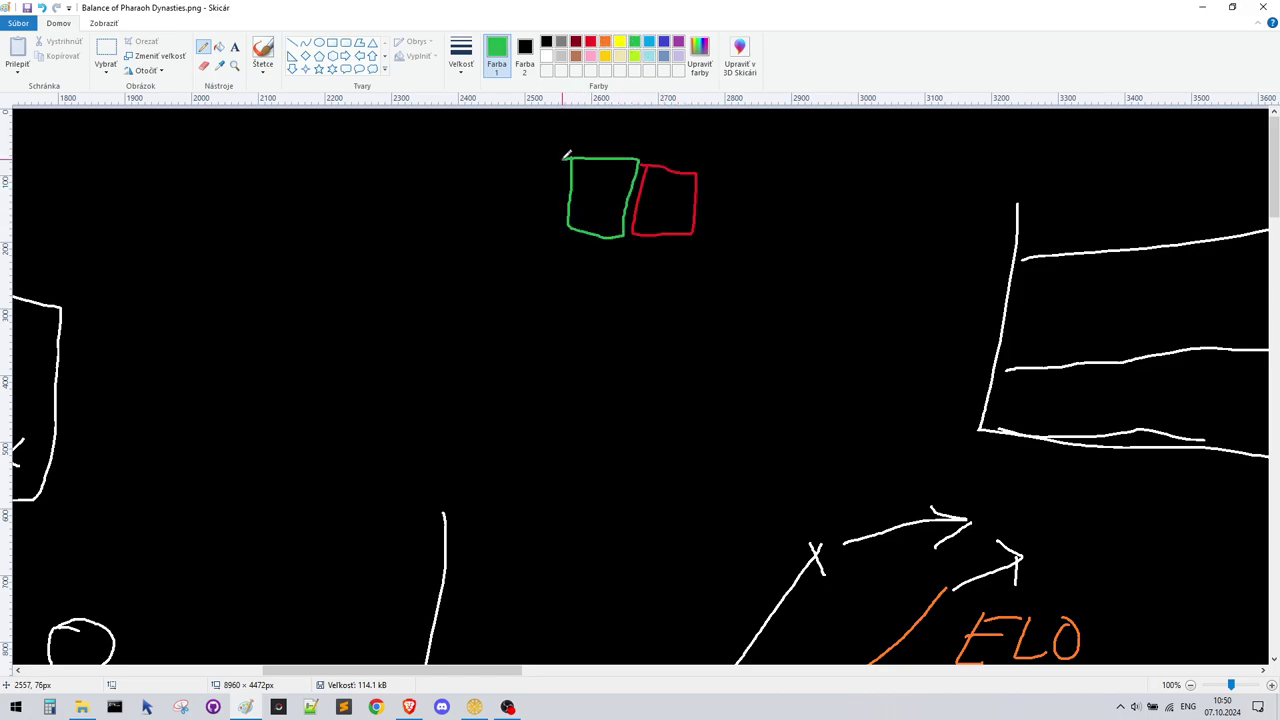
Draw a white flag beside the adjoining squares and a narrow green wedge along the edge where they meet
{"action": "left_click", "coordinate": [549, 57]}
{"action": "mouse_move", "coordinate": [749, 147]}
{"action": "left_mouse_down"}
{"action": "mouse_move", "coordinate": [744, 206]}
{"action": "mouse_move", "coordinate": [790, 176]}
{"action": "mouse_move", "coordinate": [757, 181]}
{"action": "left_mouse_up"}
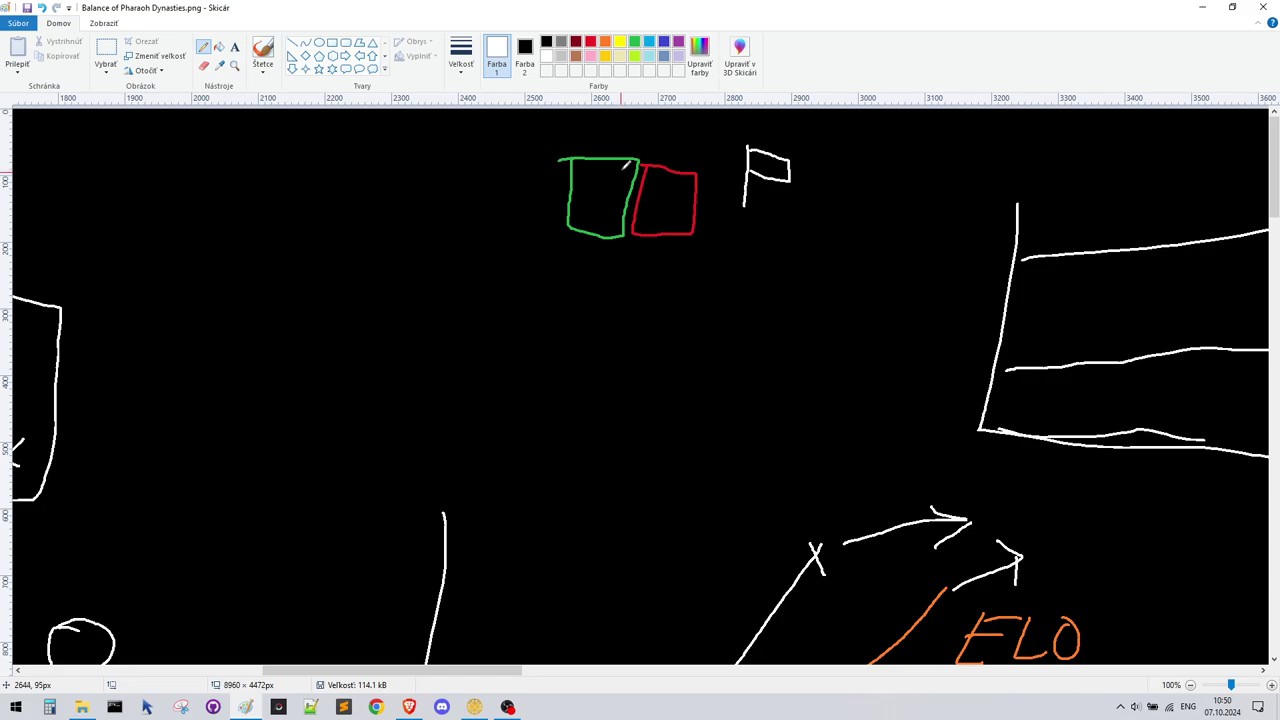
{"action": "left_click", "coordinate": [636, 45]}
{"action": "mouse_move", "coordinate": [638, 146]}
{"action": "left_mouse_down"}
{"action": "mouse_move", "coordinate": [628, 258]}
{"action": "mouse_move", "coordinate": [642, 152]}
{"action": "left_mouse_up"}
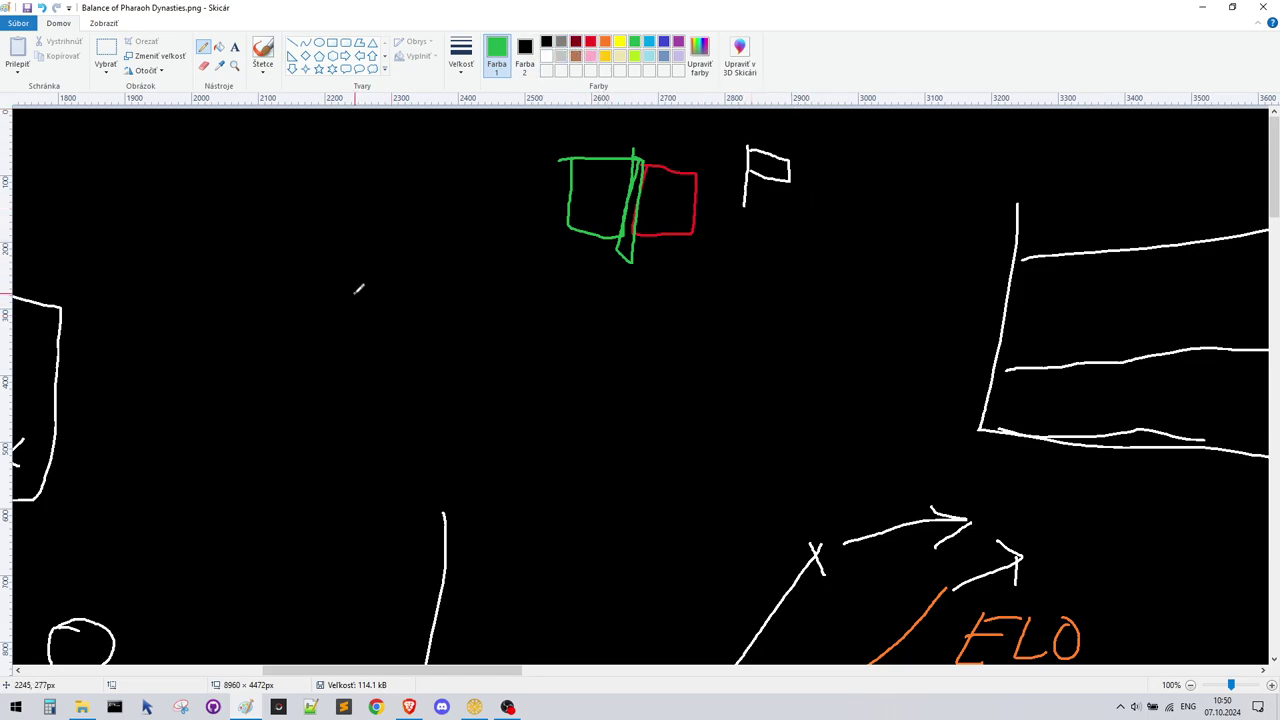
Below the adjoining squares, sketch a green and a red square set apart, with matching coloured arrows pointing at each other
{"action": "mouse_move", "coordinate": [356, 293]}
{"action": "left_mouse_down"}
{"action": "mouse_move", "coordinate": [406, 380]}
{"action": "mouse_move", "coordinate": [422, 308]}
{"action": "left_mouse_up"}
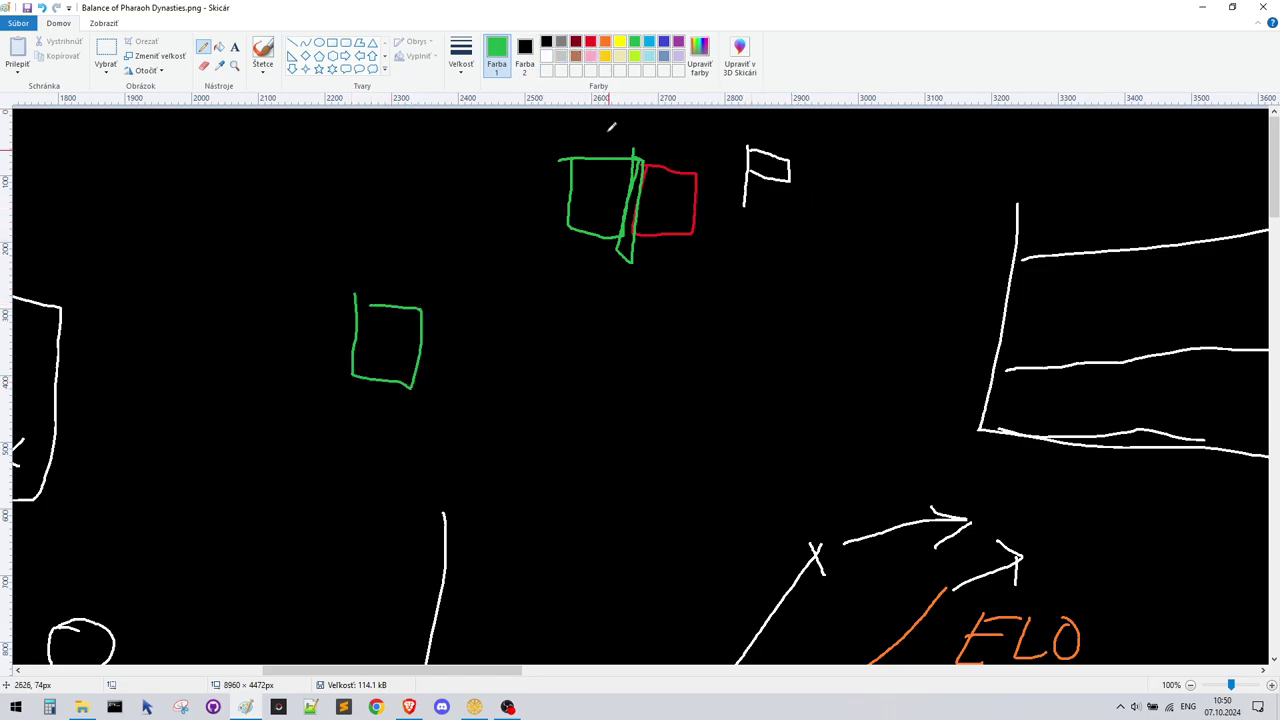
{"action": "left_click", "coordinate": [590, 41]}
{"action": "mouse_move", "coordinate": [630, 312]}
{"action": "left_mouse_down"}
{"action": "mouse_move", "coordinate": [617, 388]}
{"action": "mouse_move", "coordinate": [632, 305]}
{"action": "mouse_move", "coordinate": [492, 345]}
{"action": "left_mouse_up"}
{"action": "mouse_move", "coordinate": [552, 328]}
{"action": "left_mouse_down"}
{"action": "mouse_move", "coordinate": [496, 345]}
{"action": "mouse_move", "coordinate": [545, 370]}
{"action": "left_mouse_up"}
{"action": "left_click", "coordinate": [634, 42]}
{"action": "left_click_drag", "start_coordinate": [432, 322], "coordinate": [508, 311]}
{"action": "mouse_move", "coordinate": [490, 302]}
{"action": "left_mouse_down"}
{"action": "mouse_move", "coordinate": [509, 312]}
{"action": "mouse_move", "coordinate": [448, 338]}
{"action": "left_mouse_up"}
Draw a pair of opposite-pointing green arrows under the green square and a similar red pair under the red square
{"action": "left_click_drag", "start_coordinate": [459, 423], "coordinate": [228, 424]}
{"action": "mouse_move", "coordinate": [284, 404]}
{"action": "left_mouse_down"}
{"action": "mouse_move", "coordinate": [228, 424]}
{"action": "mouse_move", "coordinate": [290, 452]}
{"action": "left_mouse_up"}
{"action": "left_click_drag", "start_coordinate": [242, 468], "coordinate": [446, 466]}
{"action": "left_click_drag", "start_coordinate": [412, 450], "coordinate": [446, 466]}
{"action": "left_click_drag", "start_coordinate": [446, 466], "coordinate": [392, 492]}
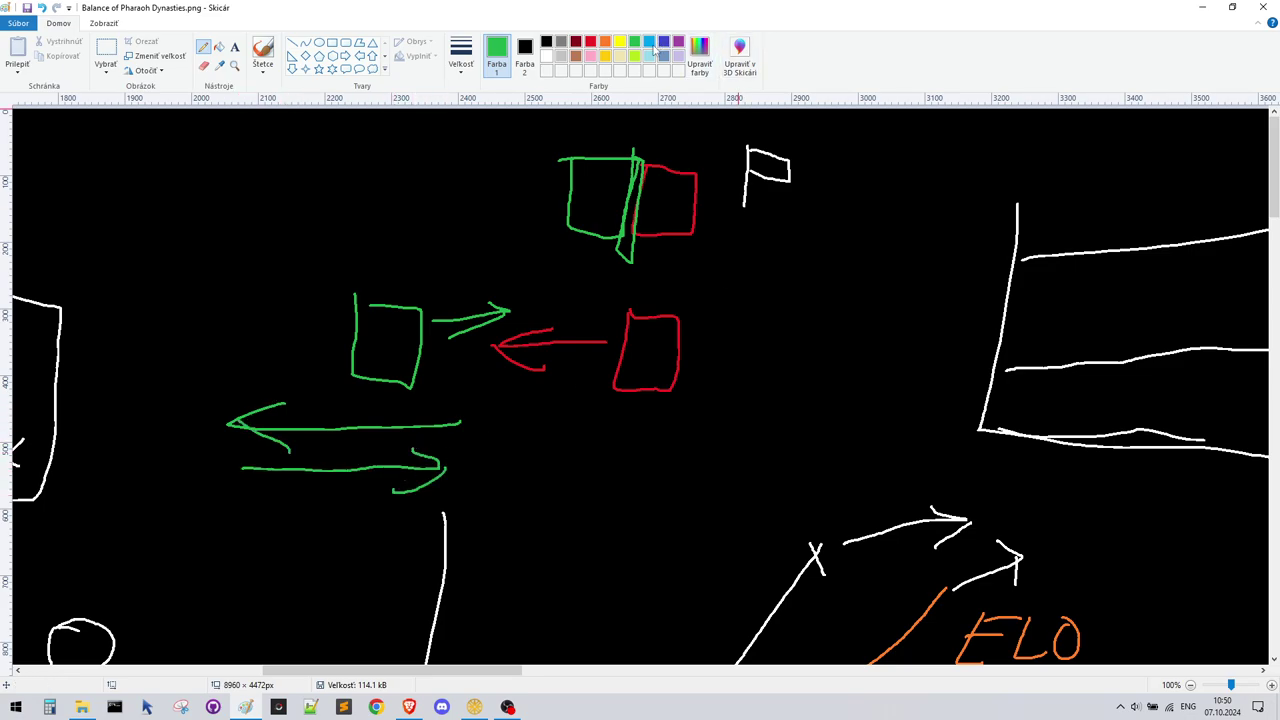
{"action": "left_click", "coordinate": [591, 42]}
{"action": "mouse_move", "coordinate": [516, 396]}
{"action": "left_mouse_down"}
{"action": "mouse_move", "coordinate": [682, 422]}
{"action": "mouse_move", "coordinate": [652, 438]}
{"action": "left_mouse_up"}
{"action": "mouse_move", "coordinate": [698, 460]}
{"action": "left_mouse_down"}
{"action": "mouse_move", "coordinate": [517, 456]}
{"action": "mouse_move", "coordinate": [560, 433]}
{"action": "mouse_move", "coordinate": [563, 497]}
{"action": "left_mouse_up"}
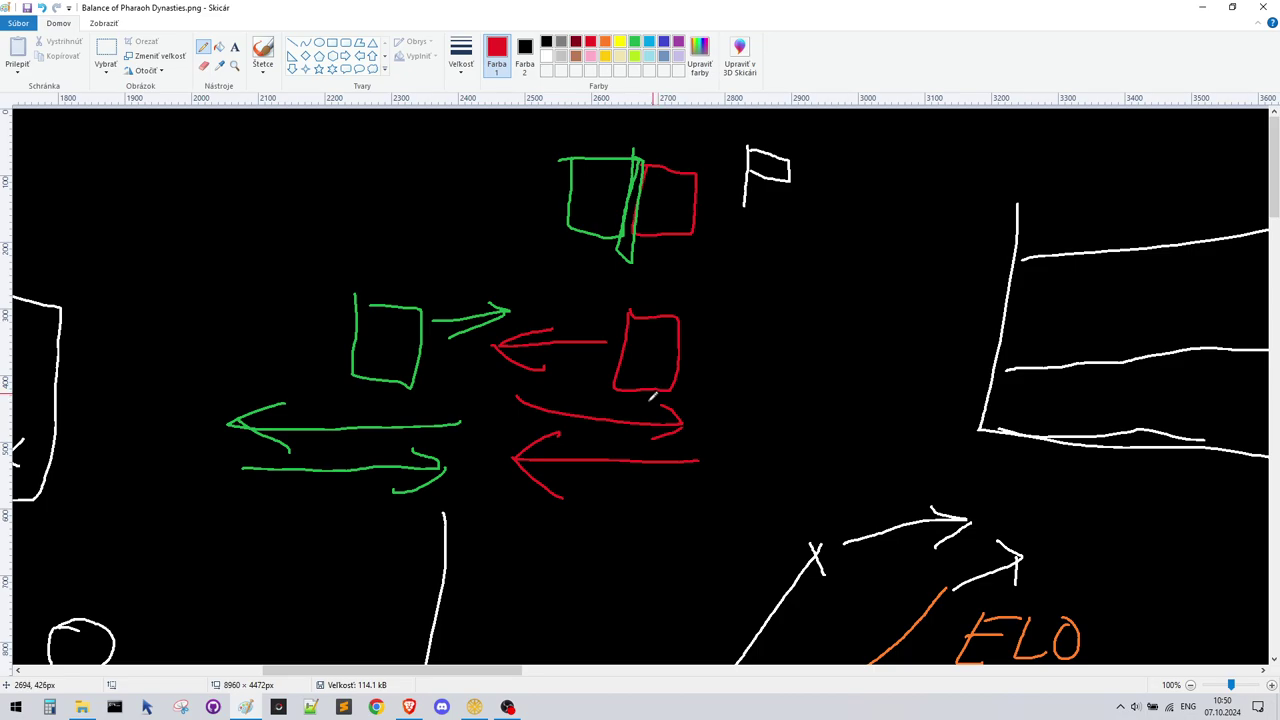
Draw a second frame in grey around the white-framed green-versus-red duel sketch
{"action": "left_click_drag", "start_coordinate": [503, 670], "coordinate": [458, 693]}
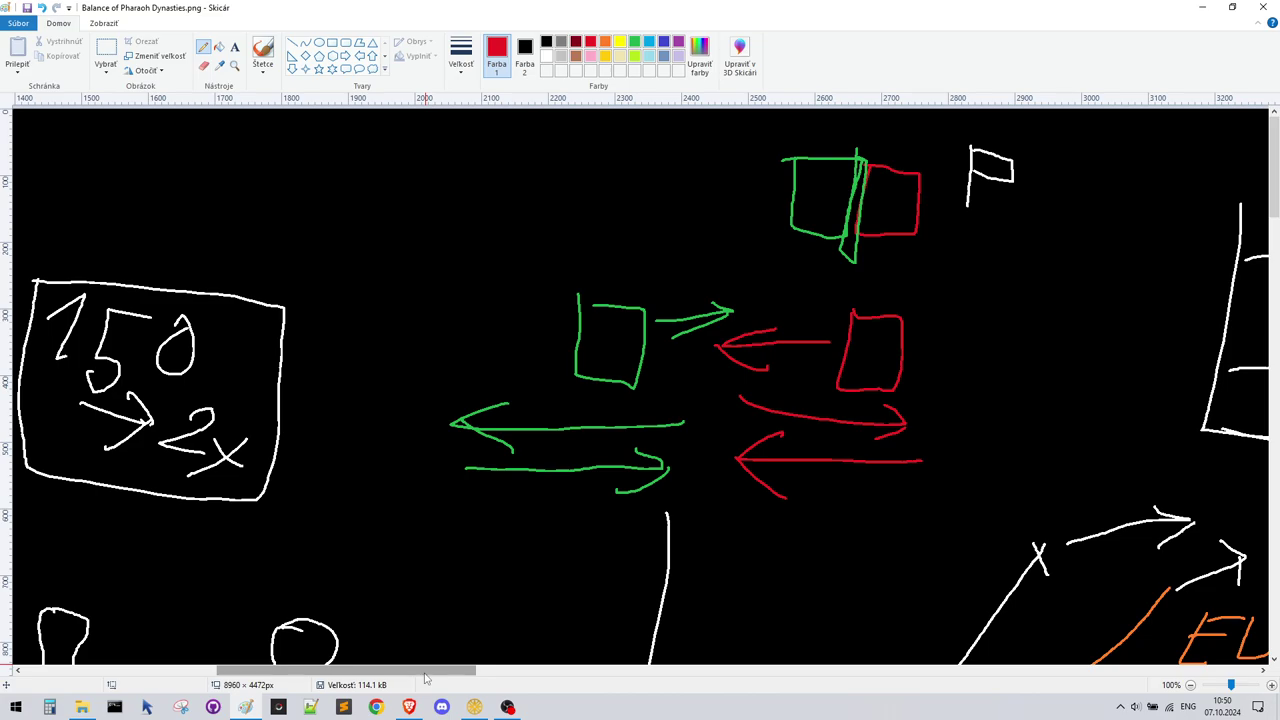
{"action": "left_click_drag", "start_coordinate": [424, 677], "coordinate": [213, 665]}
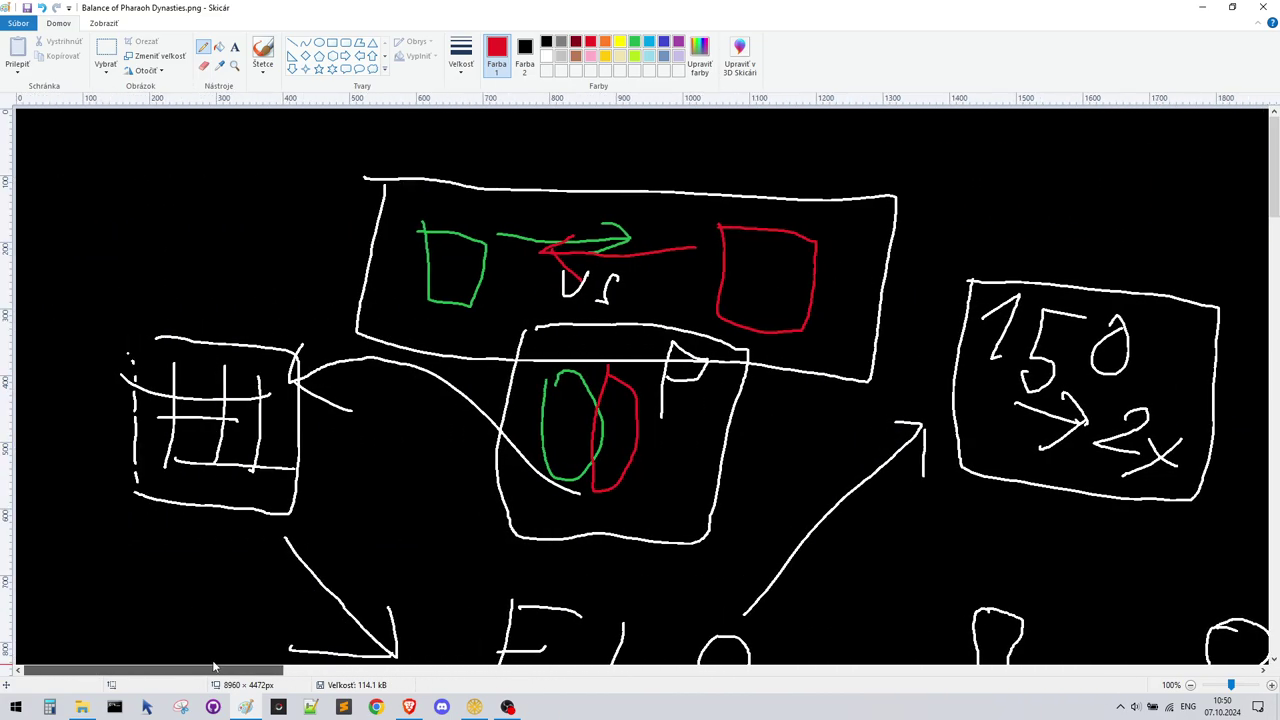
{"action": "left_click", "coordinate": [546, 60]}
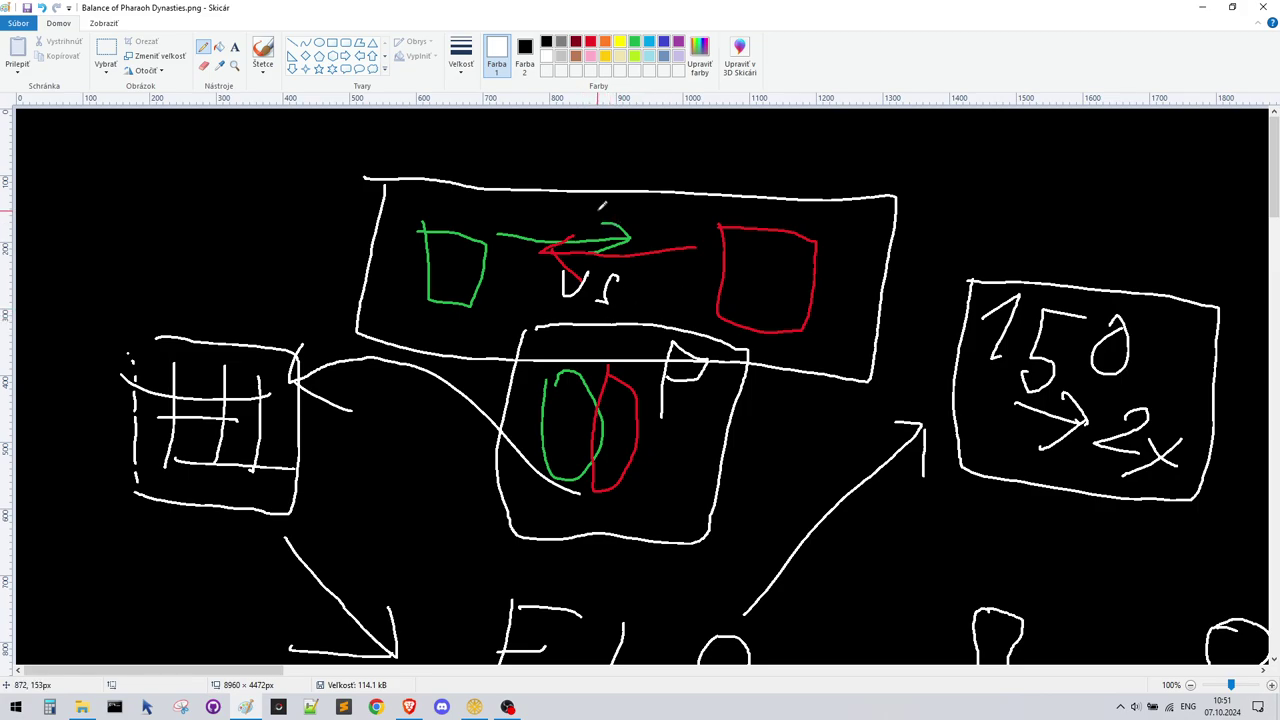
{"action": "left_click", "coordinate": [561, 42]}
{"action": "mouse_move", "coordinate": [381, 156]}
{"action": "left_mouse_down"}
{"action": "mouse_move", "coordinate": [350, 326]}
{"action": "mouse_move", "coordinate": [625, 366]}
{"action": "mouse_move", "coordinate": [883, 359]}
{"action": "mouse_move", "coordinate": [866, 186]}
{"action": "mouse_move", "coordinate": [372, 163]}
{"action": "left_mouse_up"}
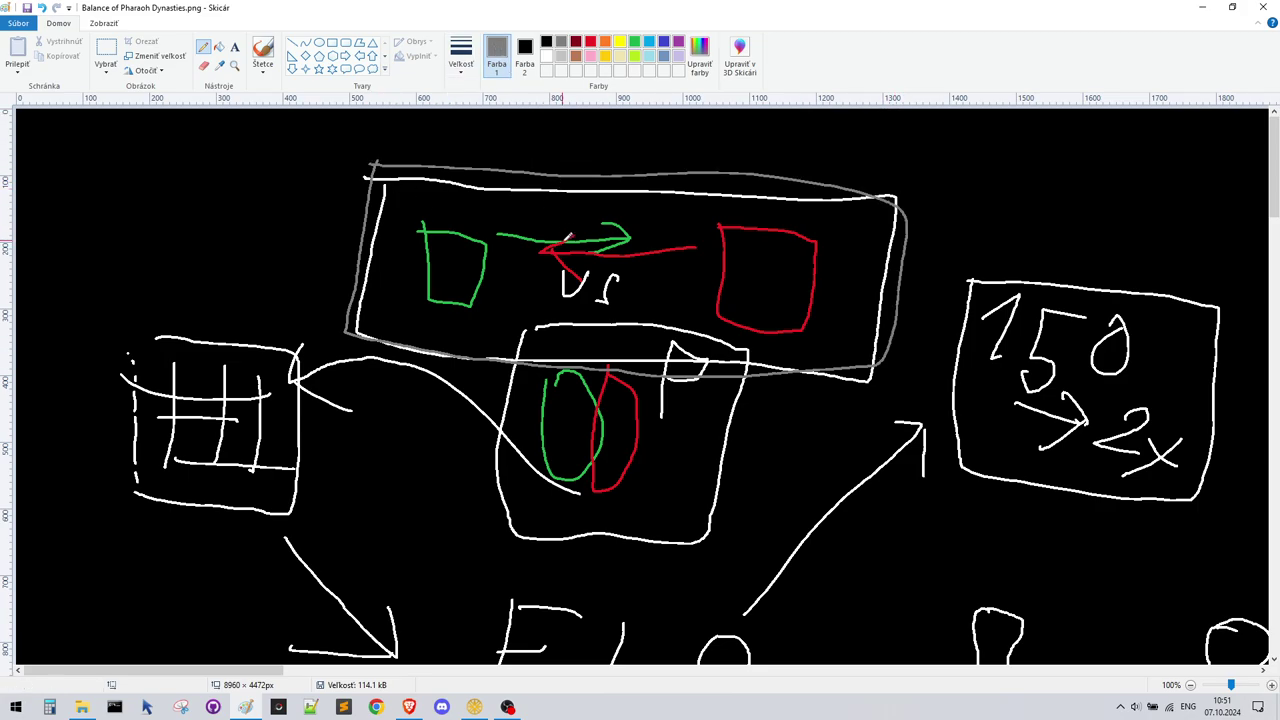
{"action": "scroll", "coordinate": [576, 266], "scroll_direction": "down", "scroll_amount": 2}
{"action": "scroll", "coordinate": [577, 273], "scroll_direction": "down", "scroll_amount": 3}
{"action": "scroll", "coordinate": [577, 273], "scroll_direction": "up", "scroll_amount": 3}
Switch to the Battle Performance spreadsheet in the browser and examine the above-average charger and frontline percentages in rows 3 to 49
{"action": "left_click", "coordinate": [409, 706]}
{"action": "left_click_drag", "start_coordinate": [679, 214], "coordinate": [880, 612]}
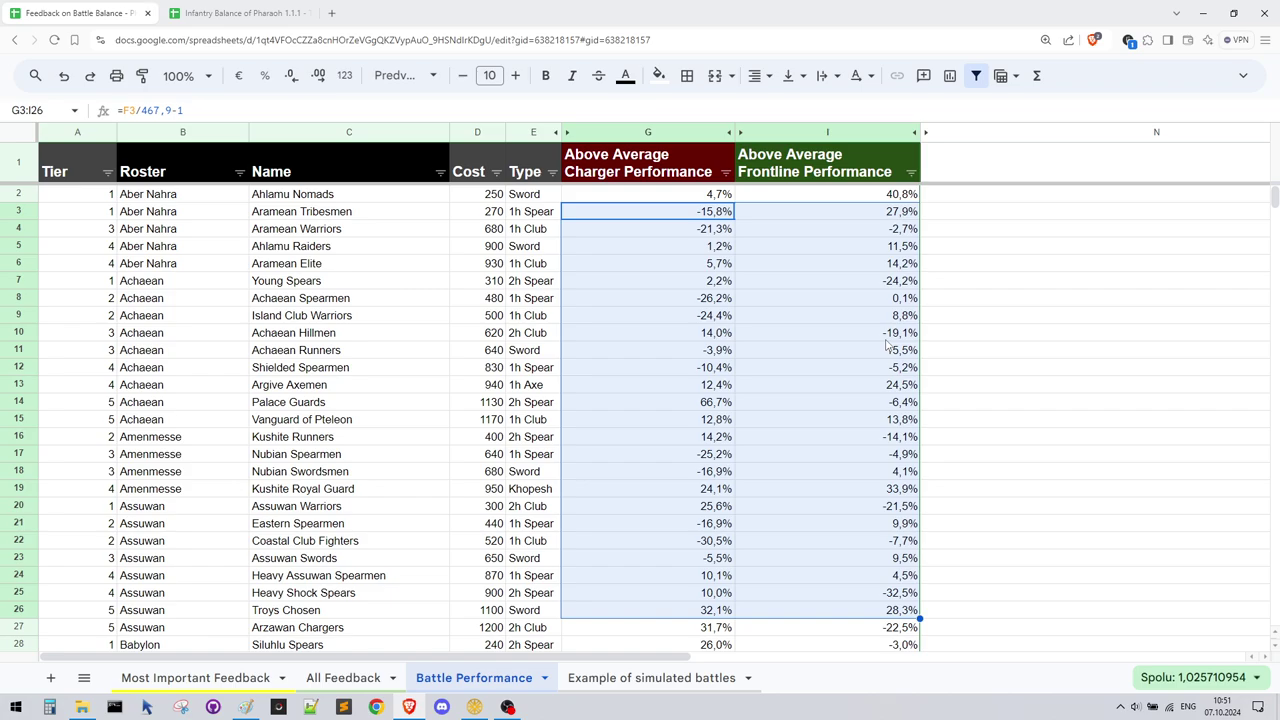
{"action": "left_click", "coordinate": [850, 305]}
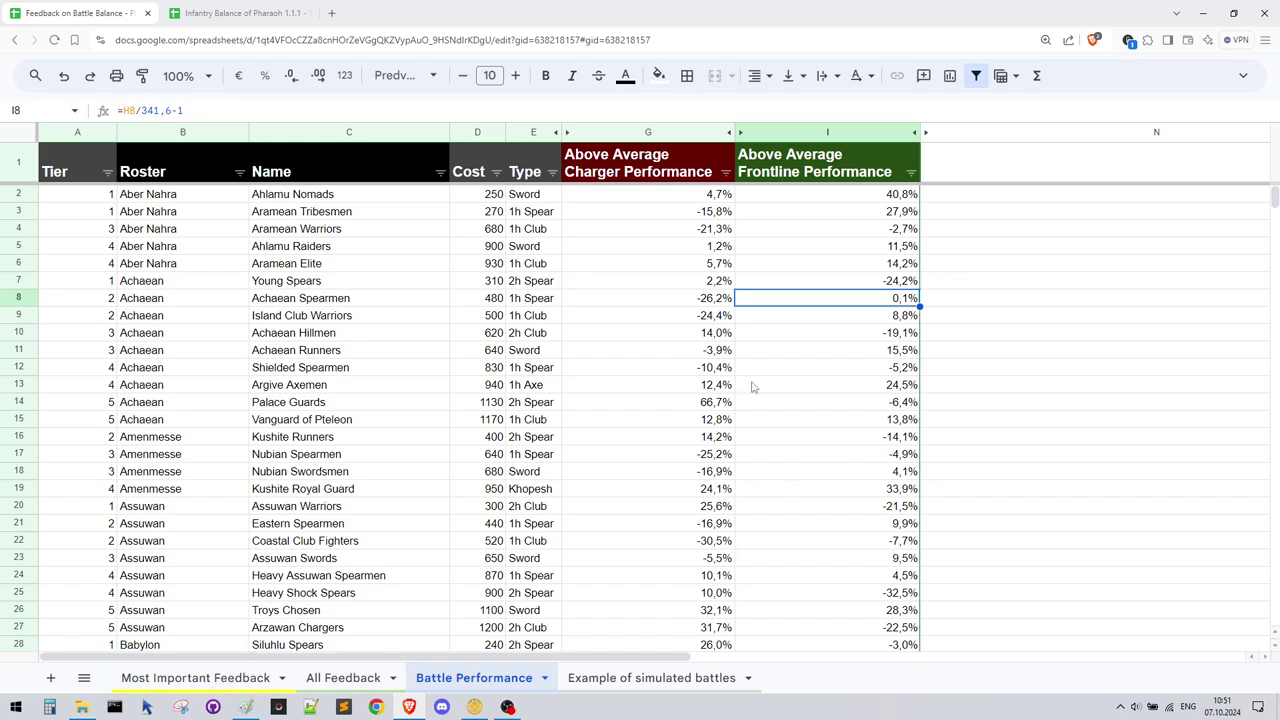
{"action": "left_click_drag", "start_coordinate": [648, 314], "coordinate": [800, 345]}
{"action": "left_click_drag", "start_coordinate": [840, 575], "coordinate": [790, 627]}
{"action": "scroll", "coordinate": [720, 425], "scroll_direction": "down", "scroll_amount": 10}
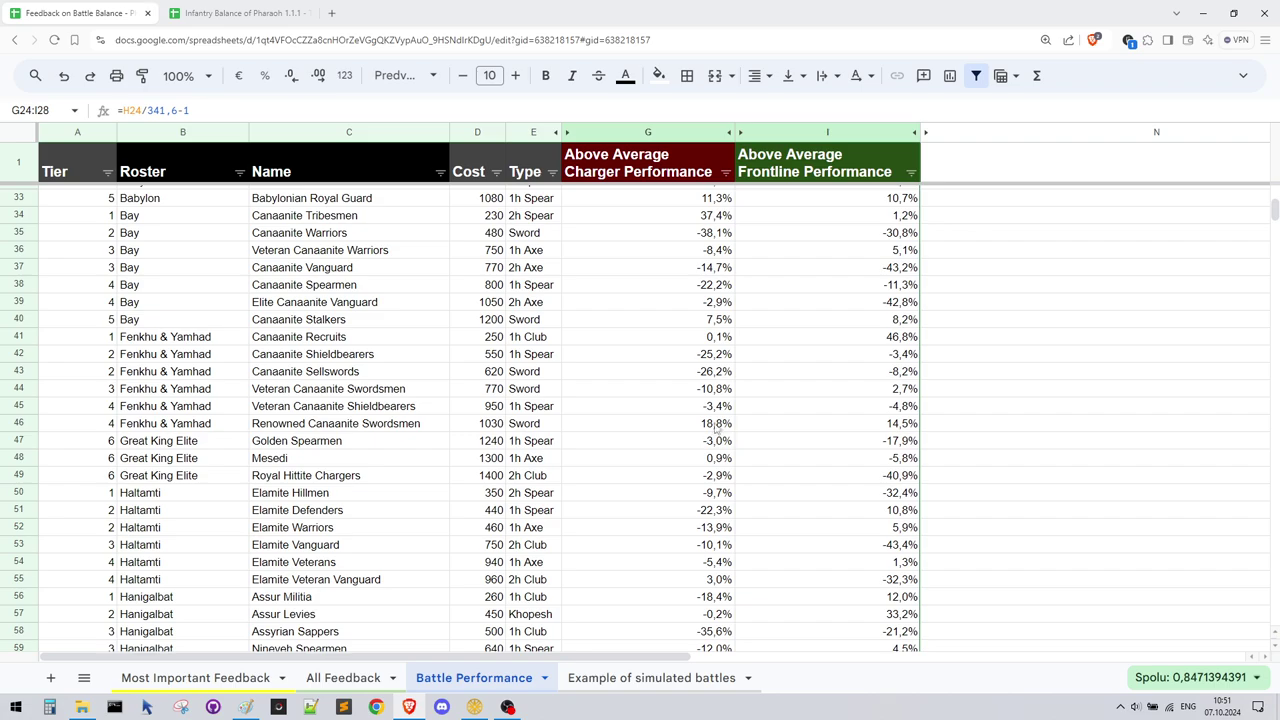
{"action": "left_click_drag", "start_coordinate": [690, 372], "coordinate": [818, 426]}
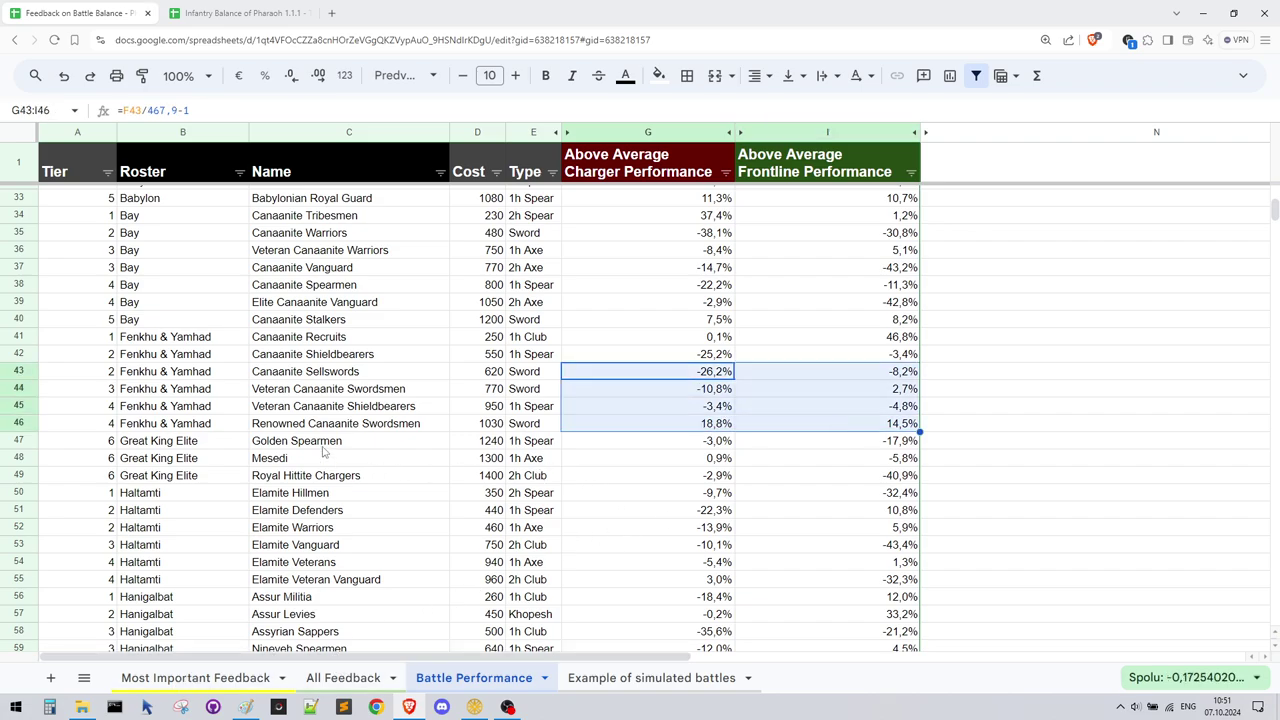
{"action": "left_click_drag", "start_coordinate": [323, 449], "coordinate": [846, 486]}
{"action": "left_click", "coordinate": [870, 463]}
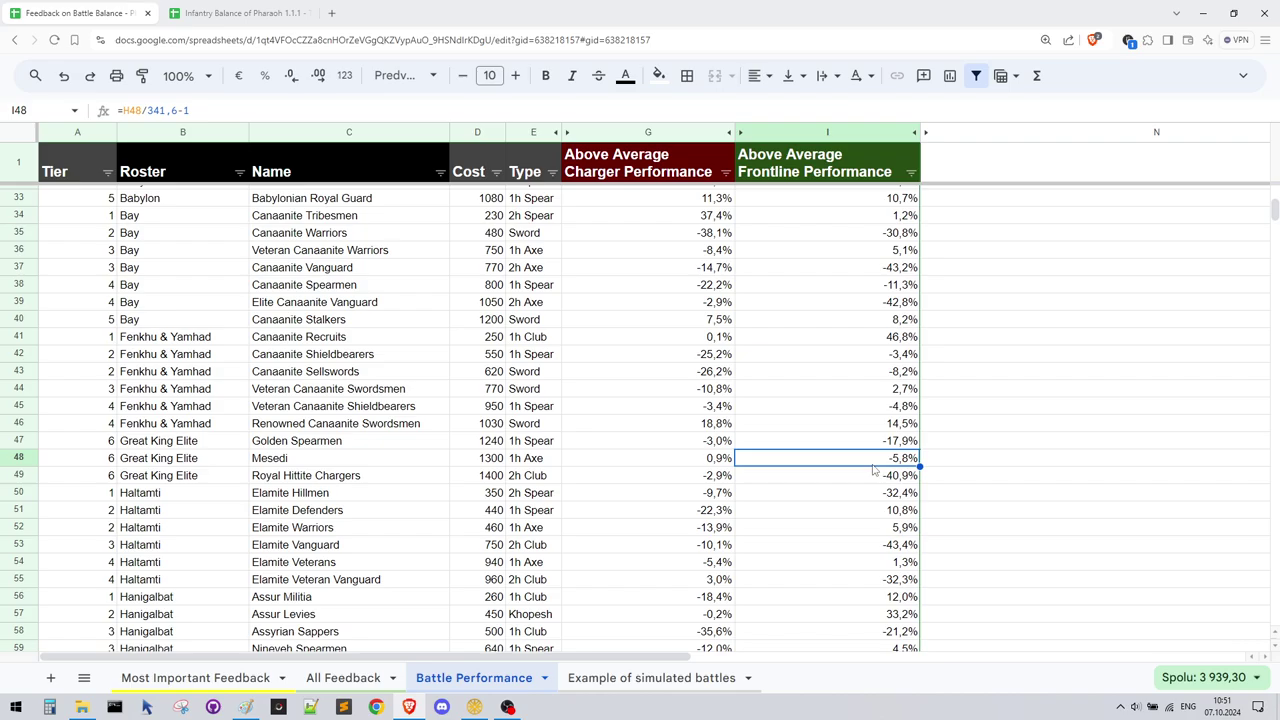
Review the biggest balance issues on the Most Important Feedback sheet, focusing on the Palastu and Peleset units in rows 12 to 15
{"action": "left_click", "coordinate": [221, 681]}
{"action": "scroll", "coordinate": [424, 551], "scroll_direction": "up", "scroll_amount": 13}
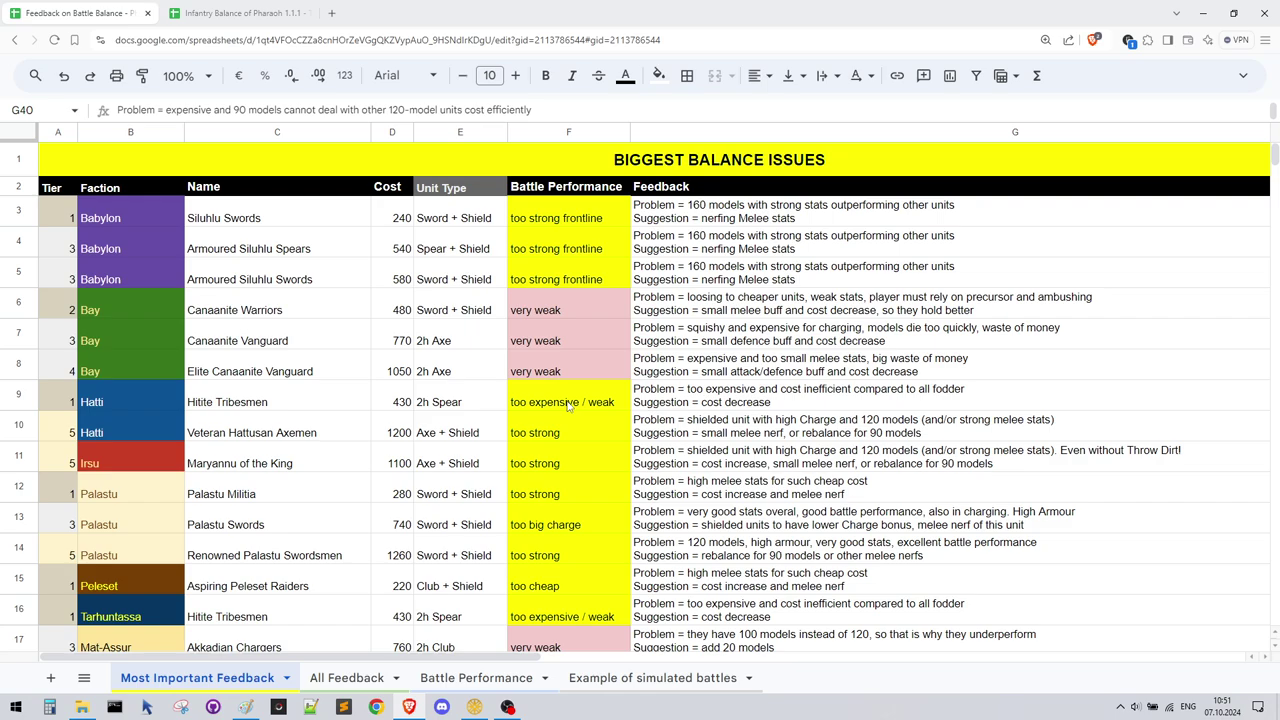
{"action": "left_click_drag", "start_coordinate": [48, 216], "coordinate": [250, 584]}
{"action": "scroll", "coordinate": [250, 584], "scroll_direction": "down", "scroll_amount": 1}
{"action": "left_click", "coordinate": [418, 522]}
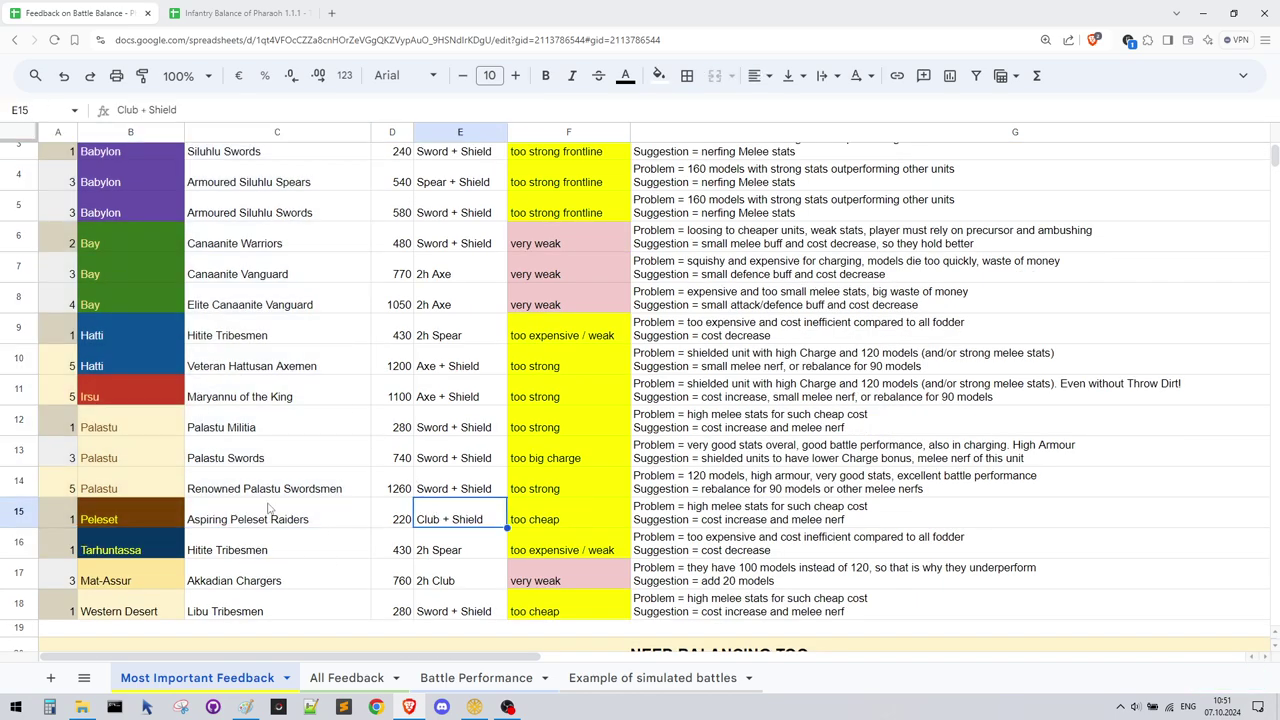
{"action": "left_click_drag", "start_coordinate": [165, 428], "coordinate": [521, 526]}
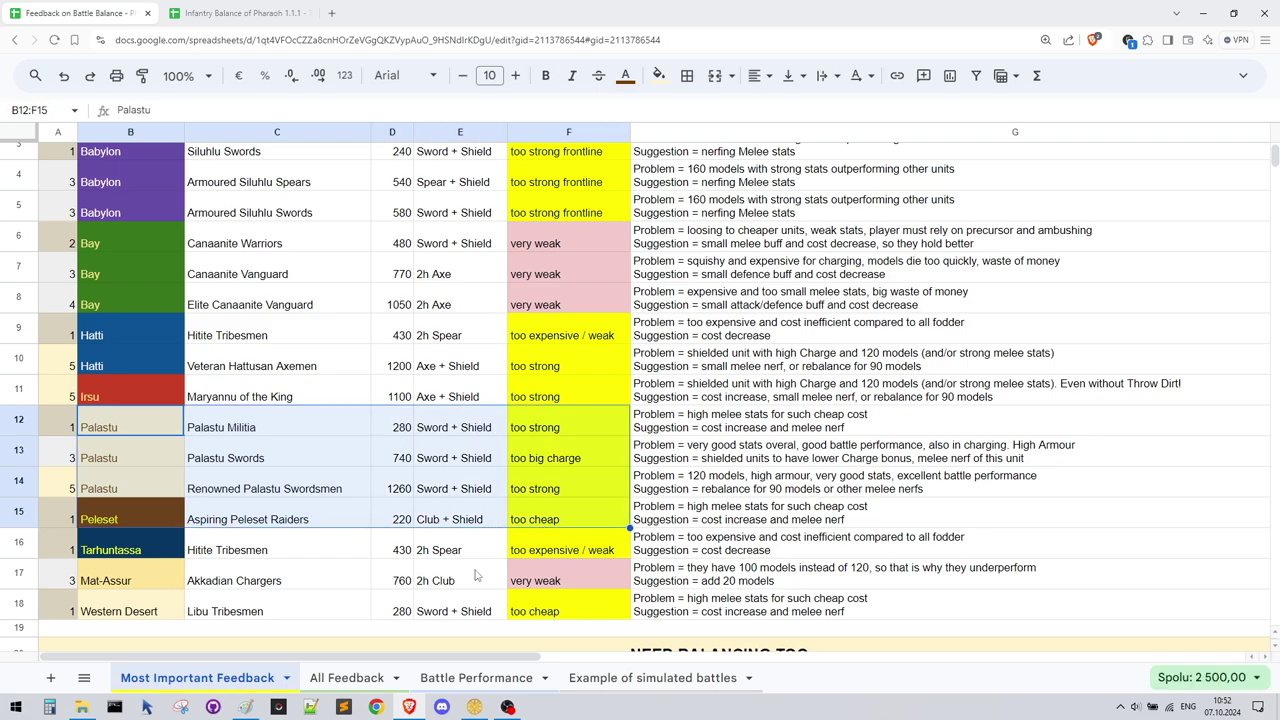
Switch to Total War: Pharaoh and compare the stats of Aspiring Peleset Raiders and Palastu Militia in CPU 1's Peleset army
{"action": "left_click", "coordinate": [474, 707]}
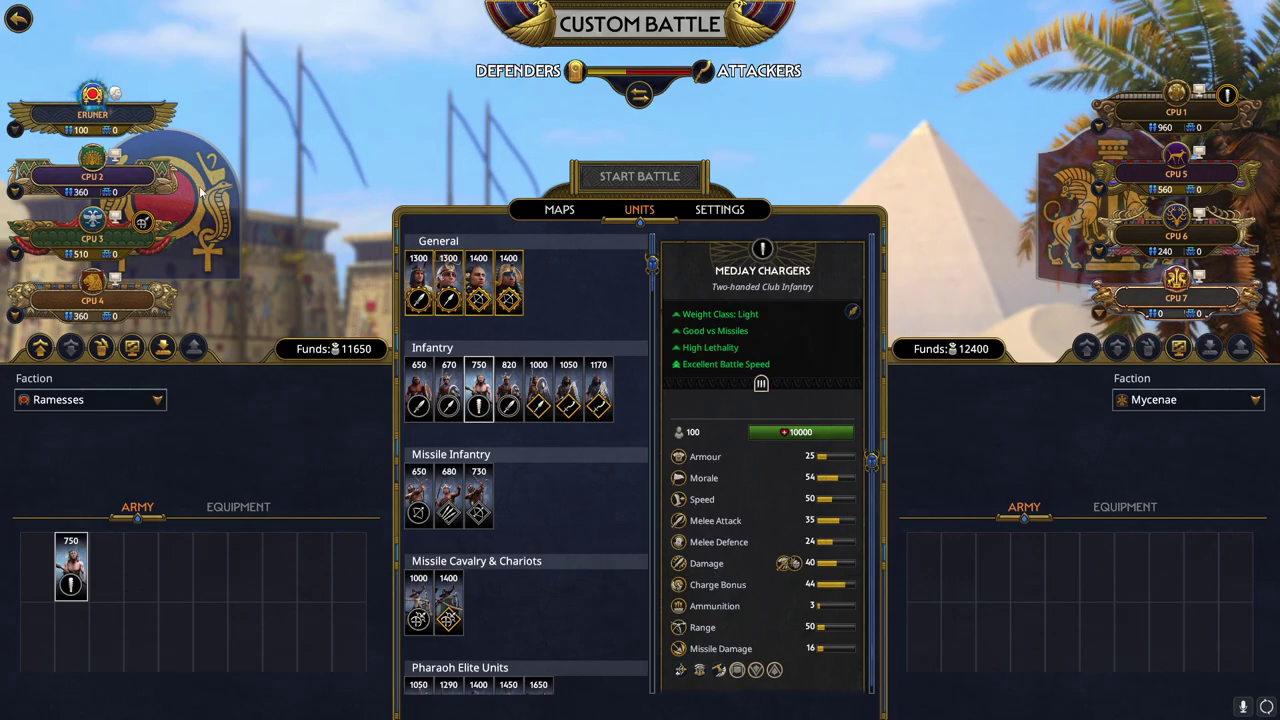
{"action": "left_click", "coordinate": [1160, 120]}
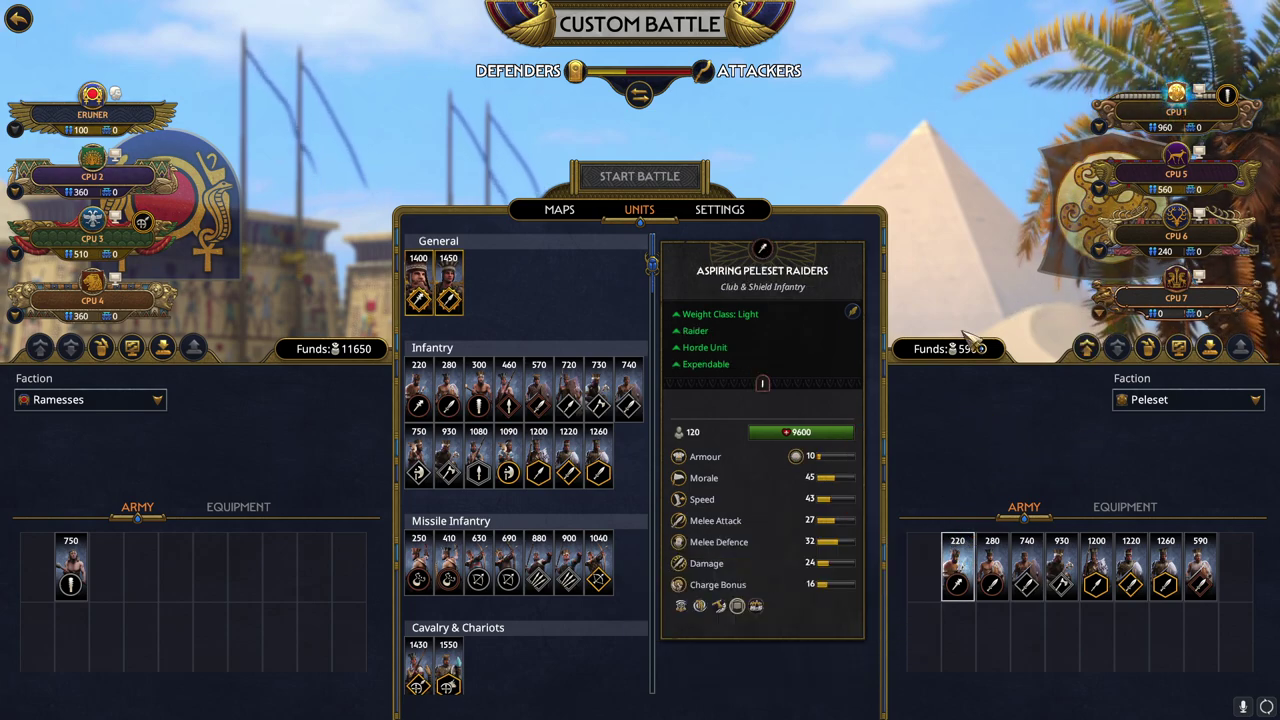
{"action": "mouse_move", "coordinate": [995, 578]}
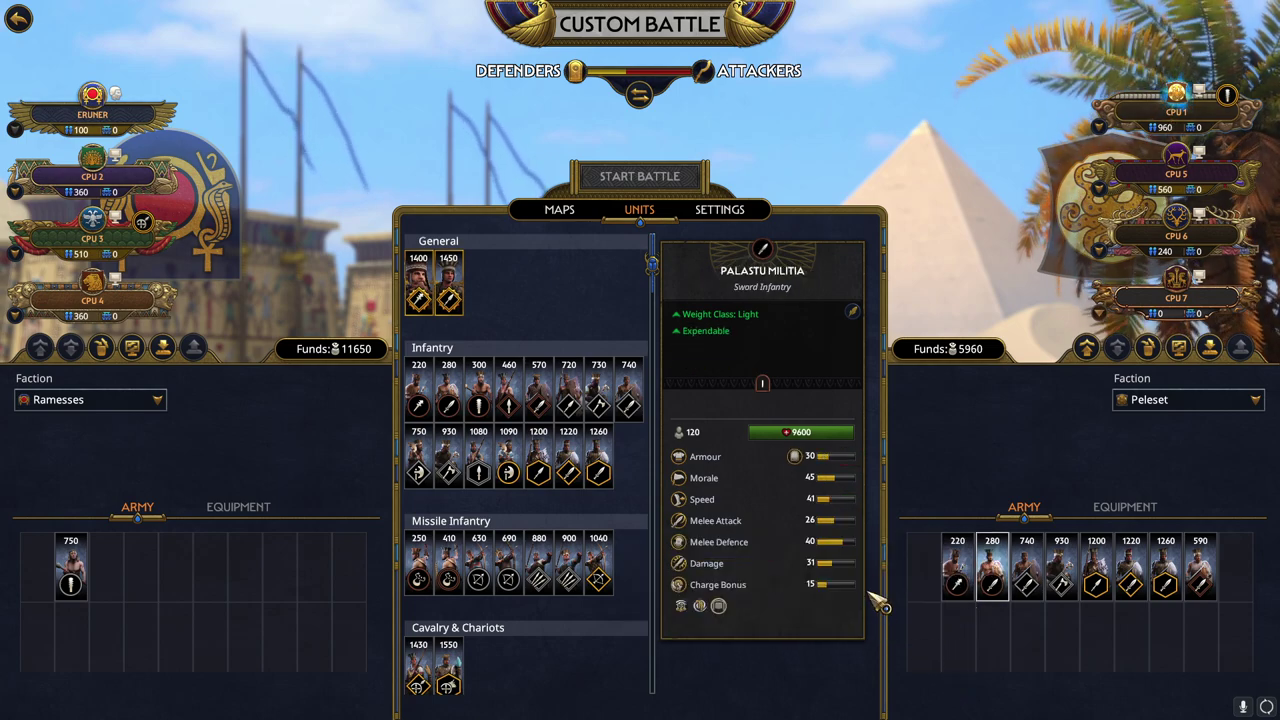
{"action": "mouse_move", "coordinate": [858, 538]}
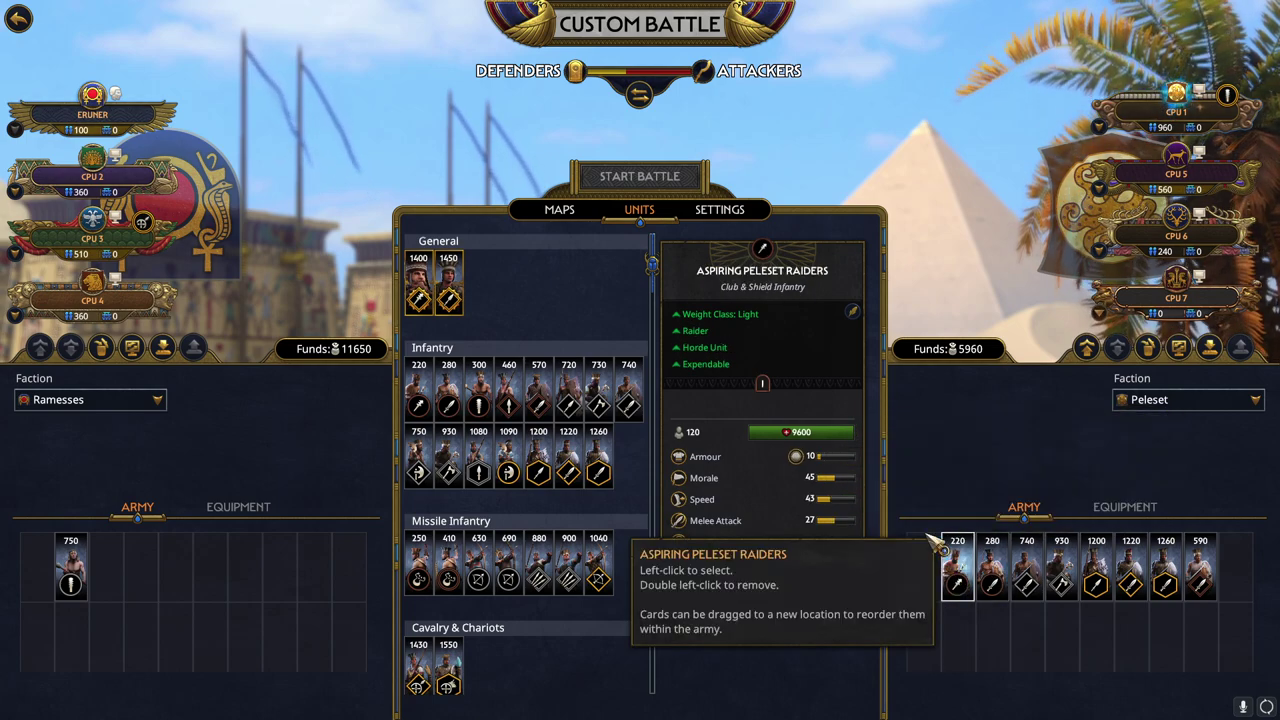
{"action": "left_click", "coordinate": [966, 568]}
{"action": "left_click", "coordinate": [995, 570]}
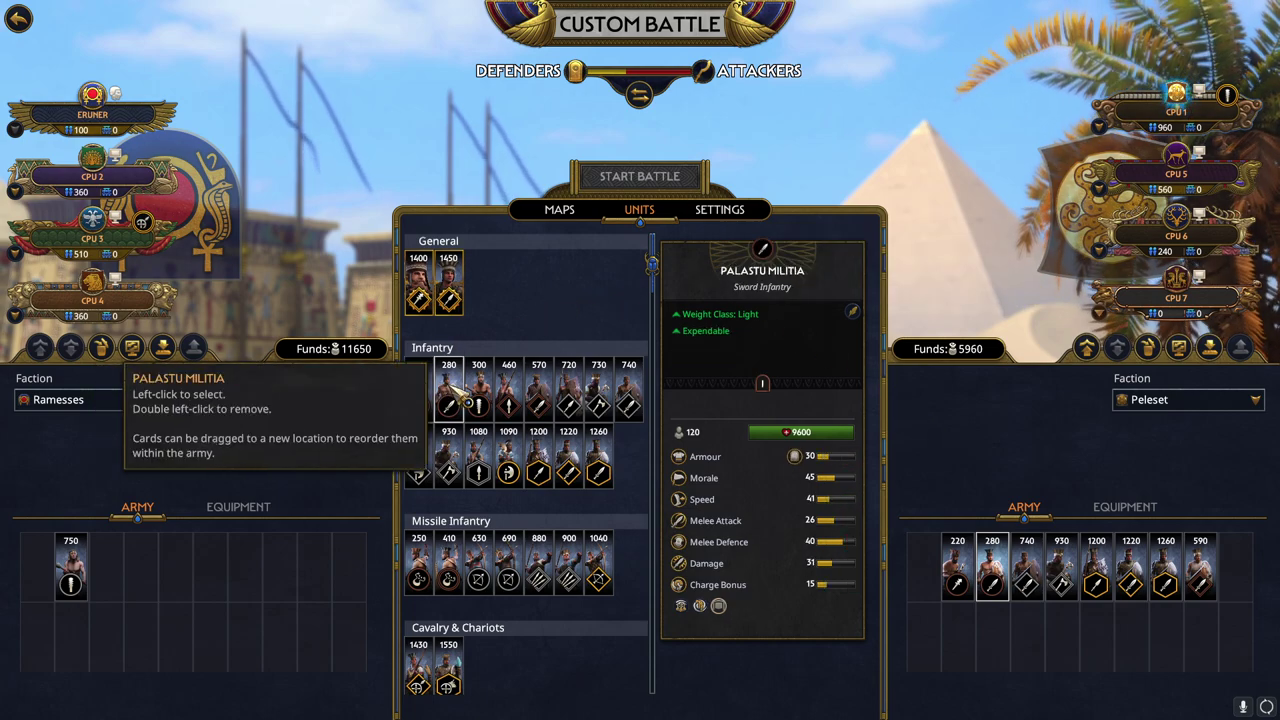
{"action": "left_click", "coordinate": [958, 568]}
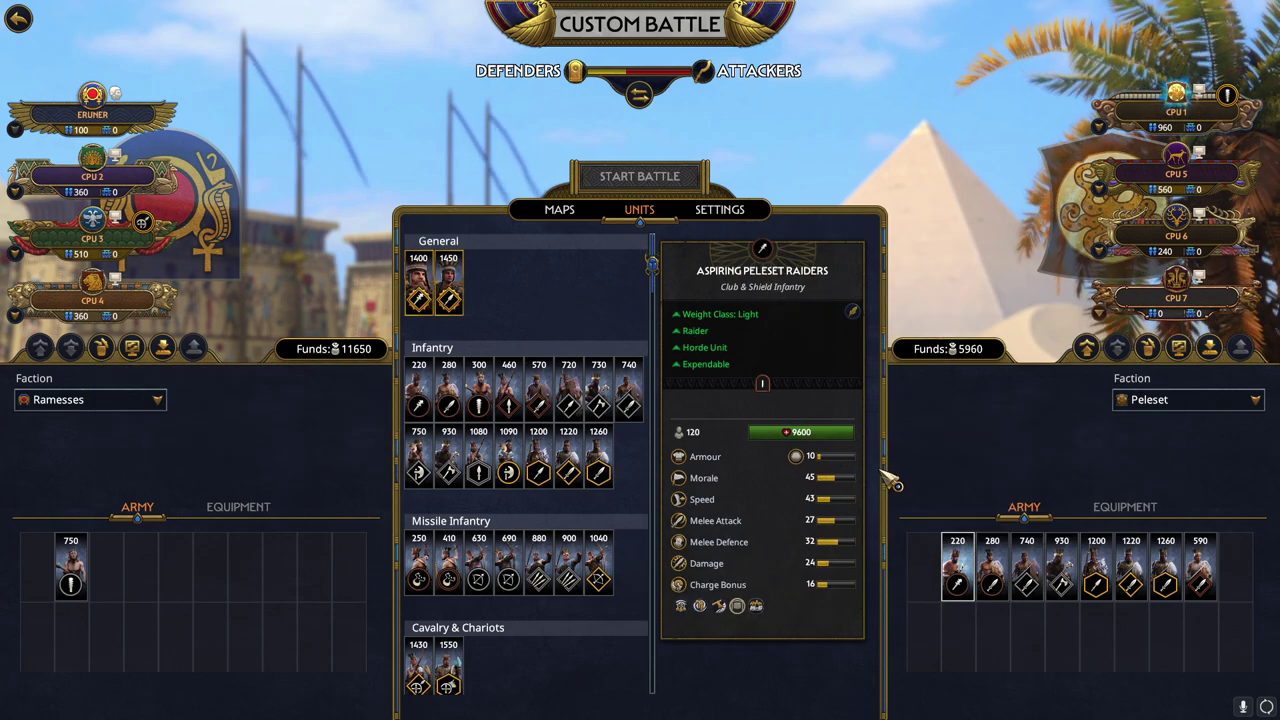
{"action": "left_click", "coordinate": [995, 570]}
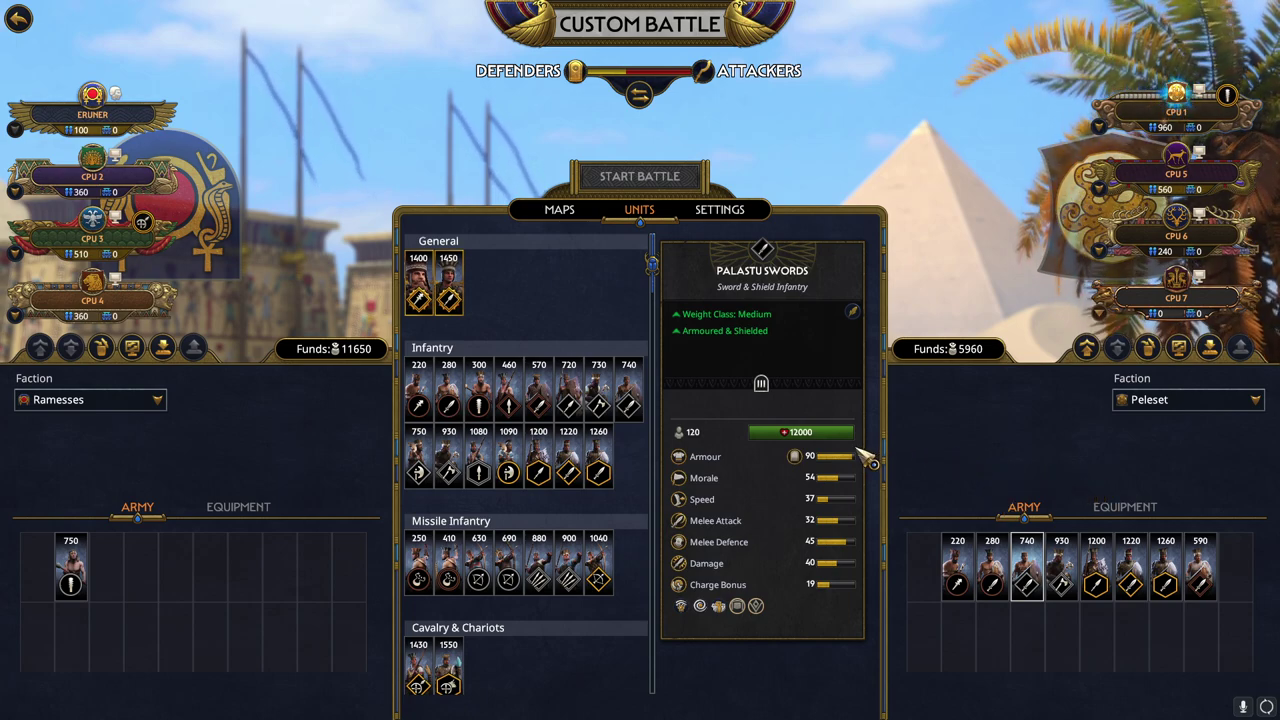
Examine the stats of the Palastu Swords, Renowned Peleset Marines, Renowned Palastu Swordsmen and Renowned Palastu Defenders
{"action": "mouse_move", "coordinate": [862, 458]}
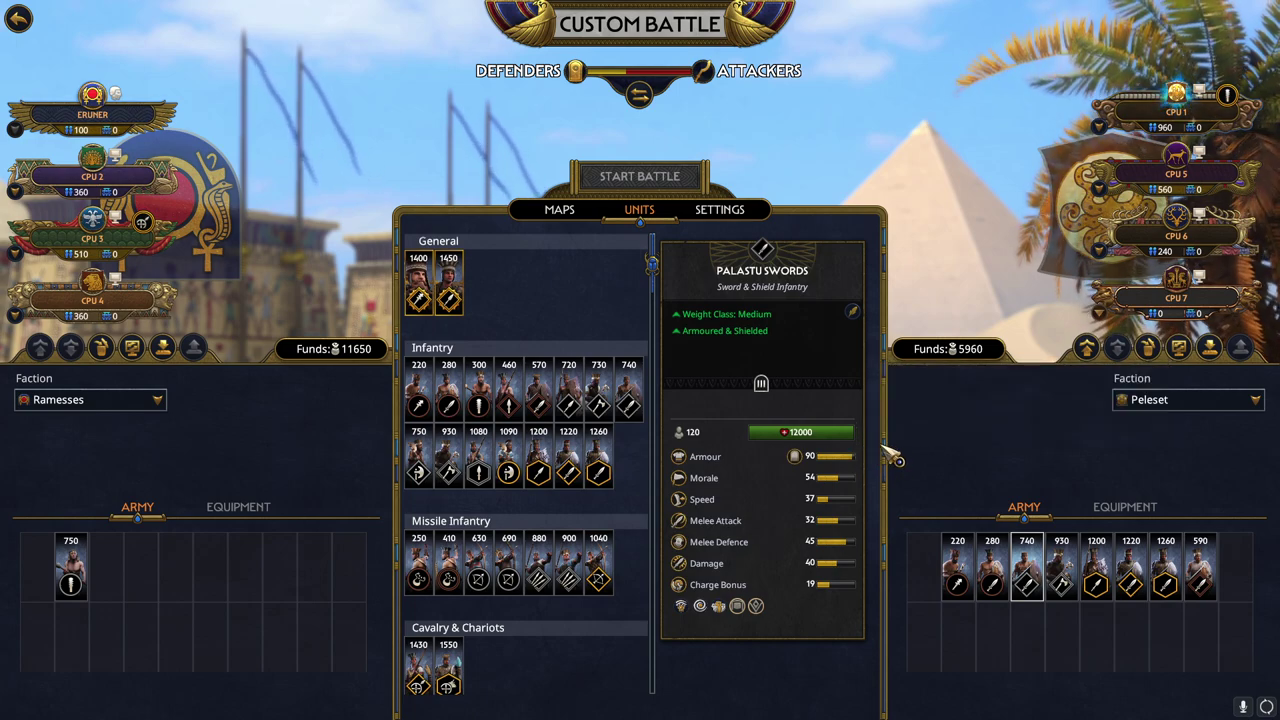
{"action": "mouse_move", "coordinate": [863, 526]}
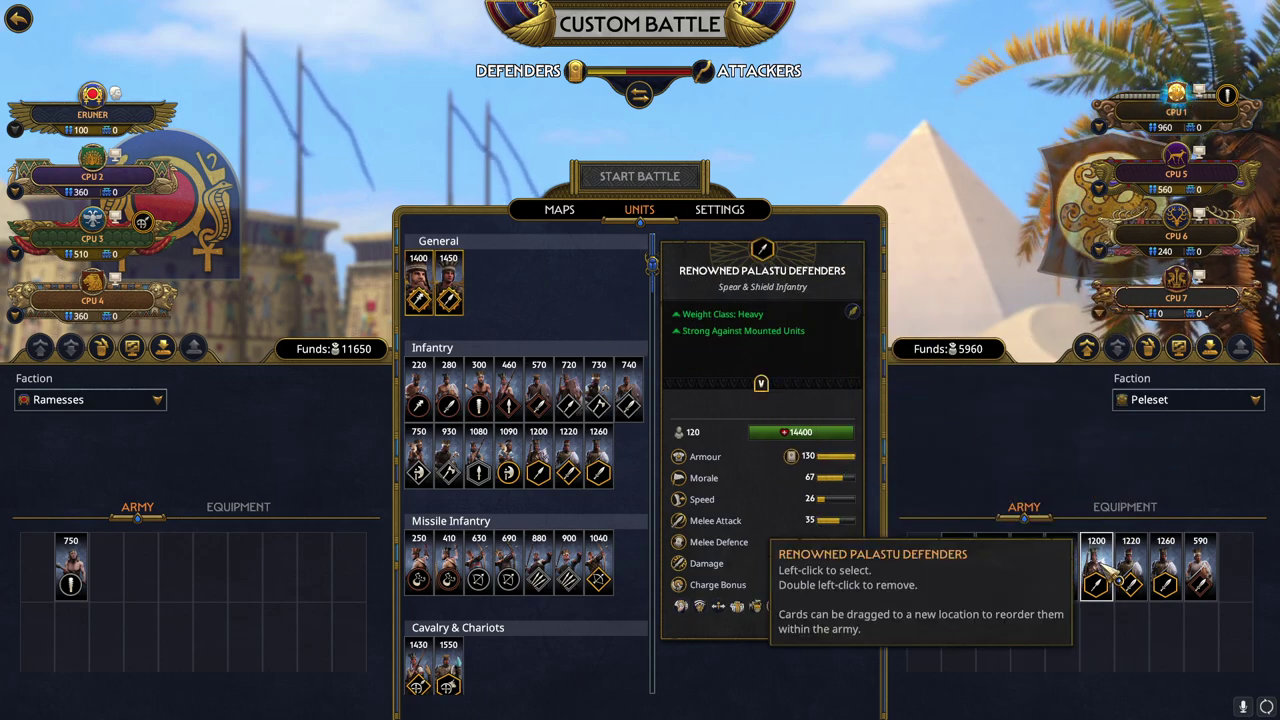
{"action": "left_click", "coordinate": [1146, 557]}
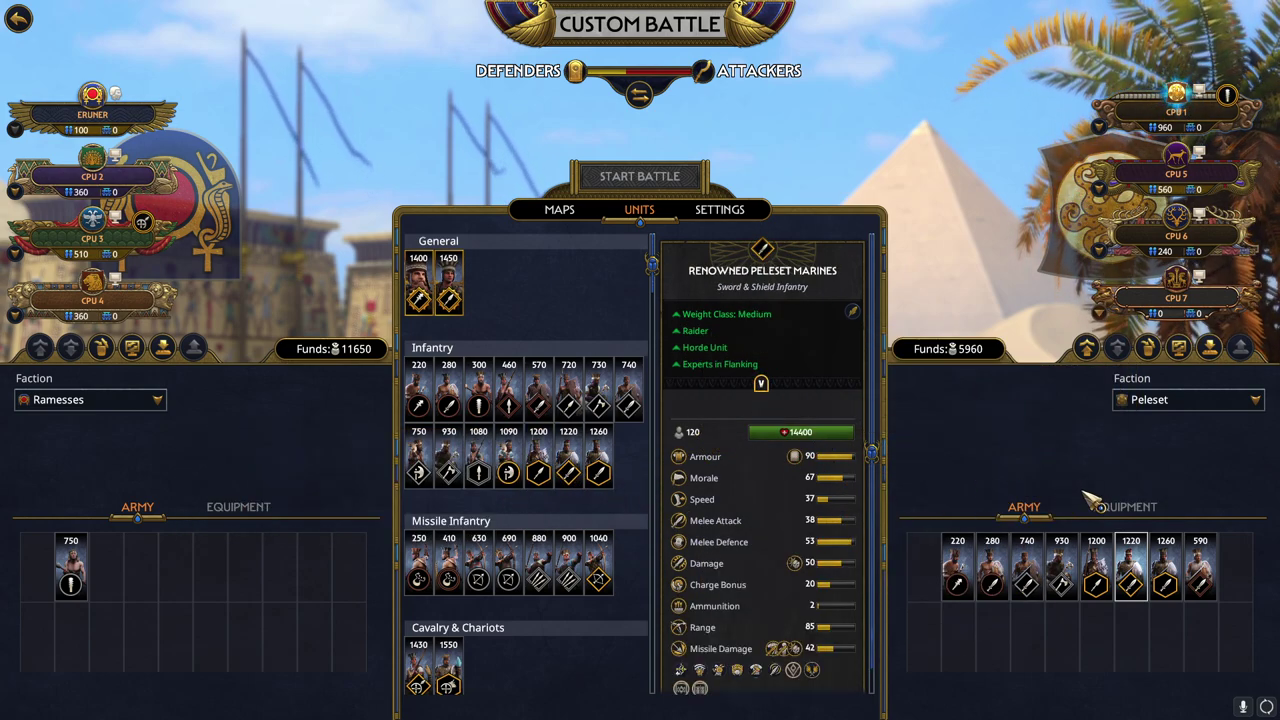
{"action": "left_click", "coordinate": [1179, 553]}
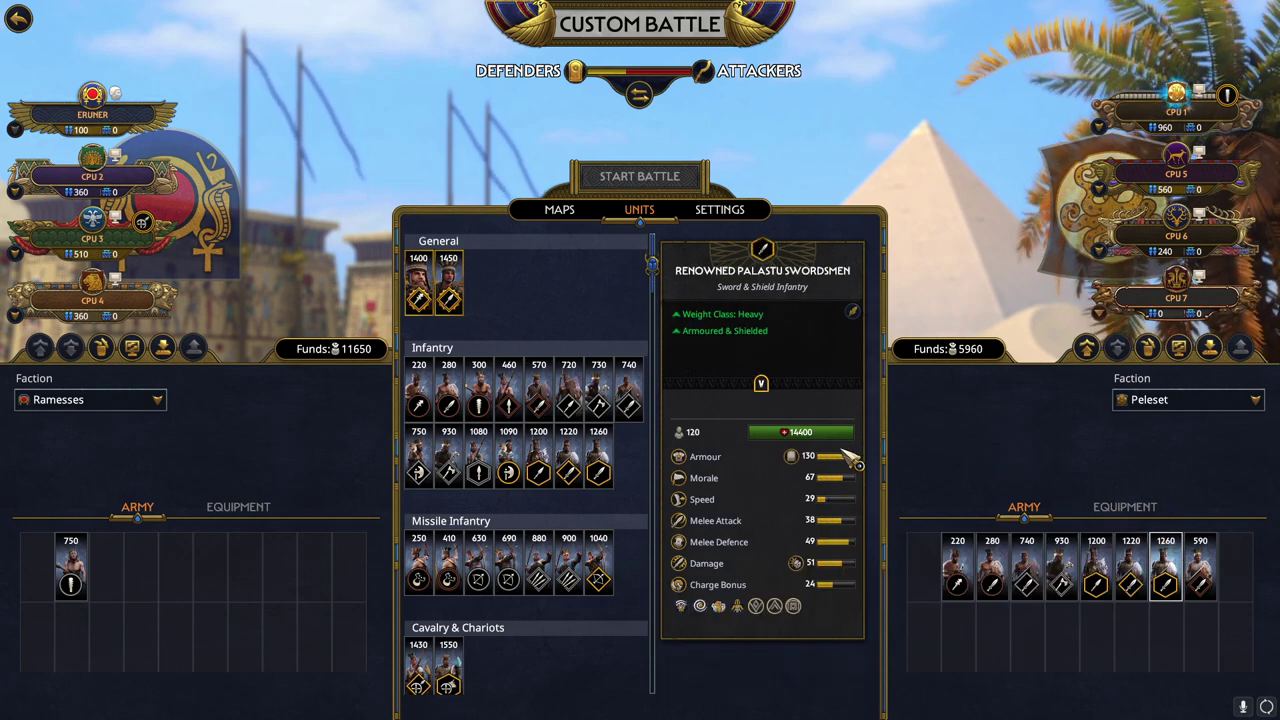
{"action": "key", "text": "Left"}
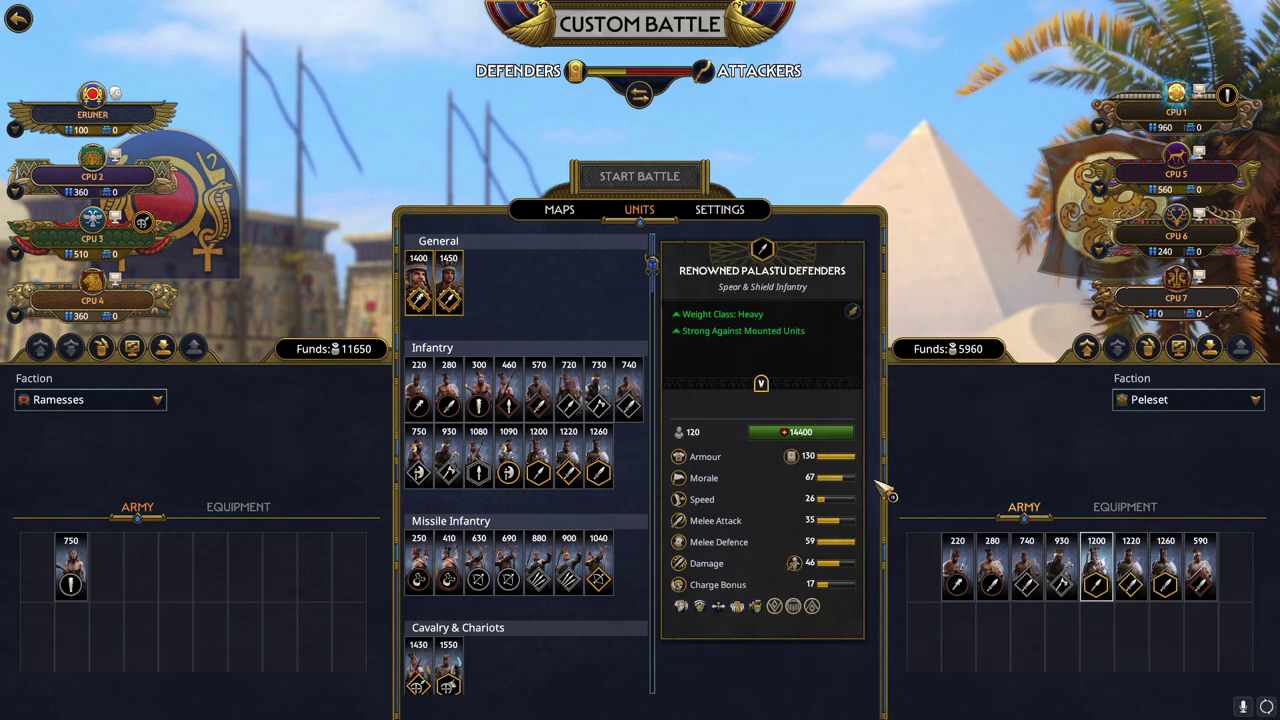
Compare the unit size and stats of the Islander Swordsmen with those of the Renowned Peleset Marines
{"action": "left_click", "coordinate": [1148, 542]}
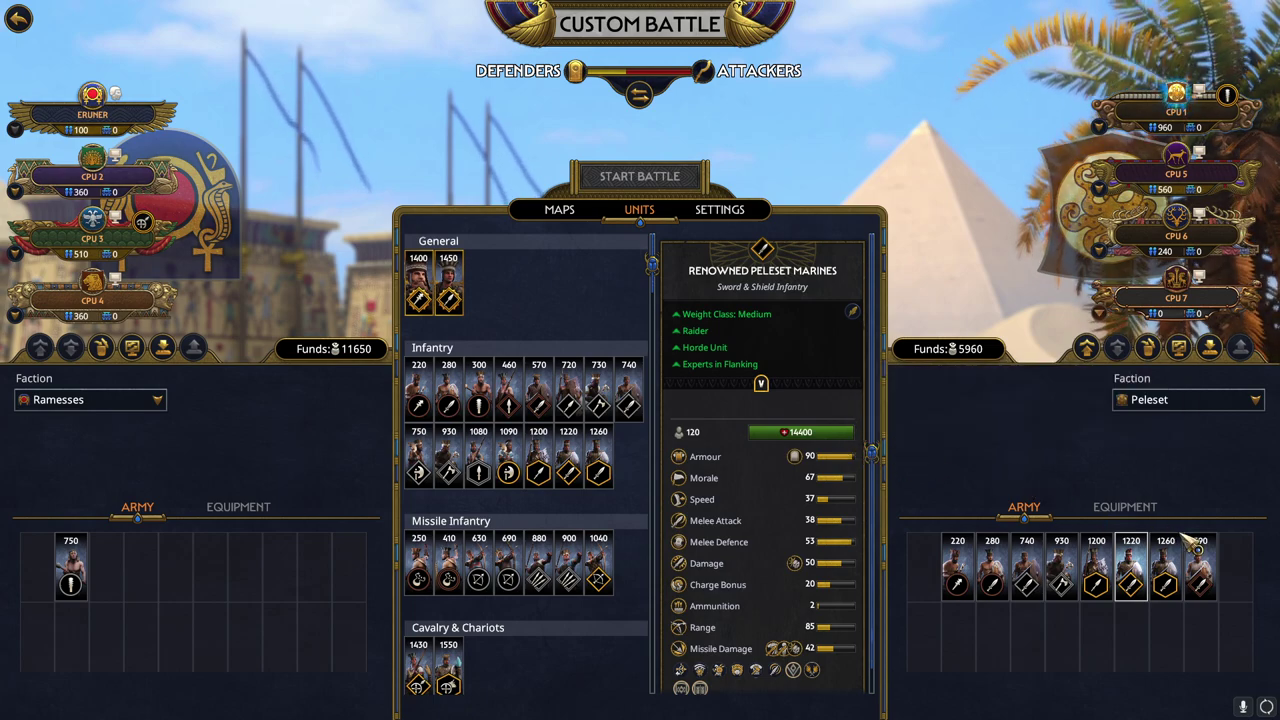
{"action": "mouse_move", "coordinate": [1200, 556]}
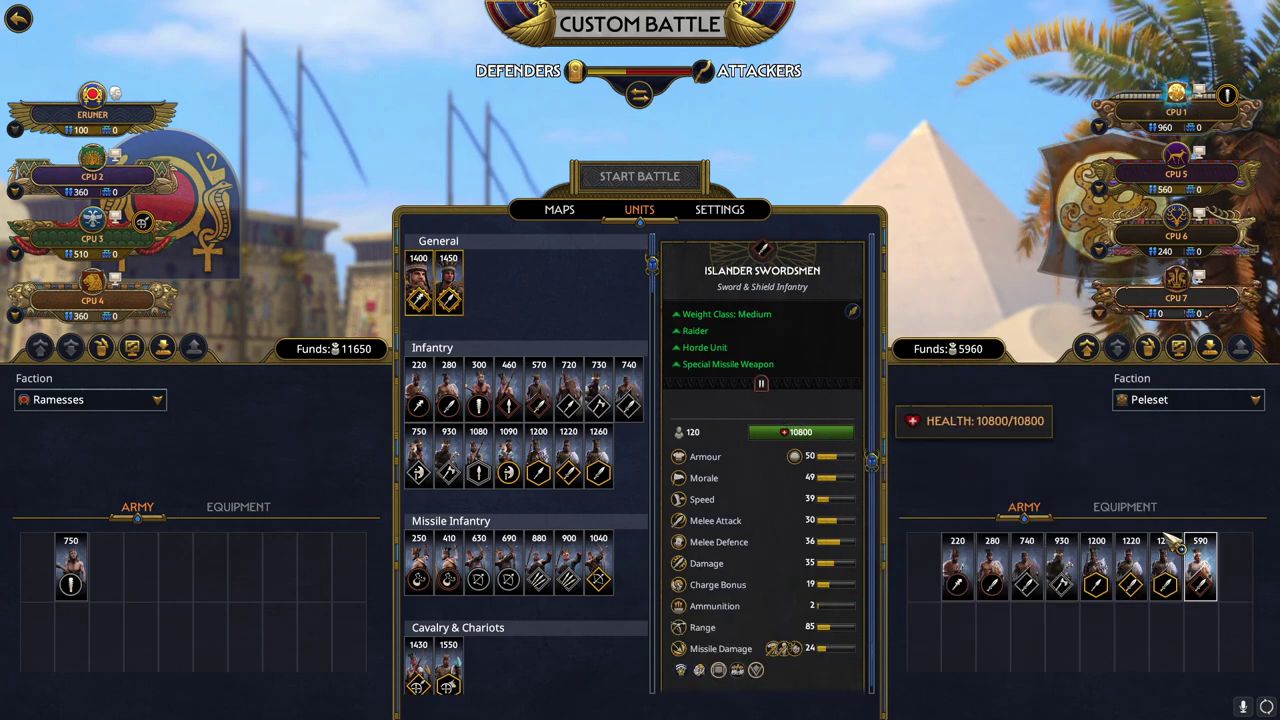
{"action": "mouse_move", "coordinate": [708, 433]}
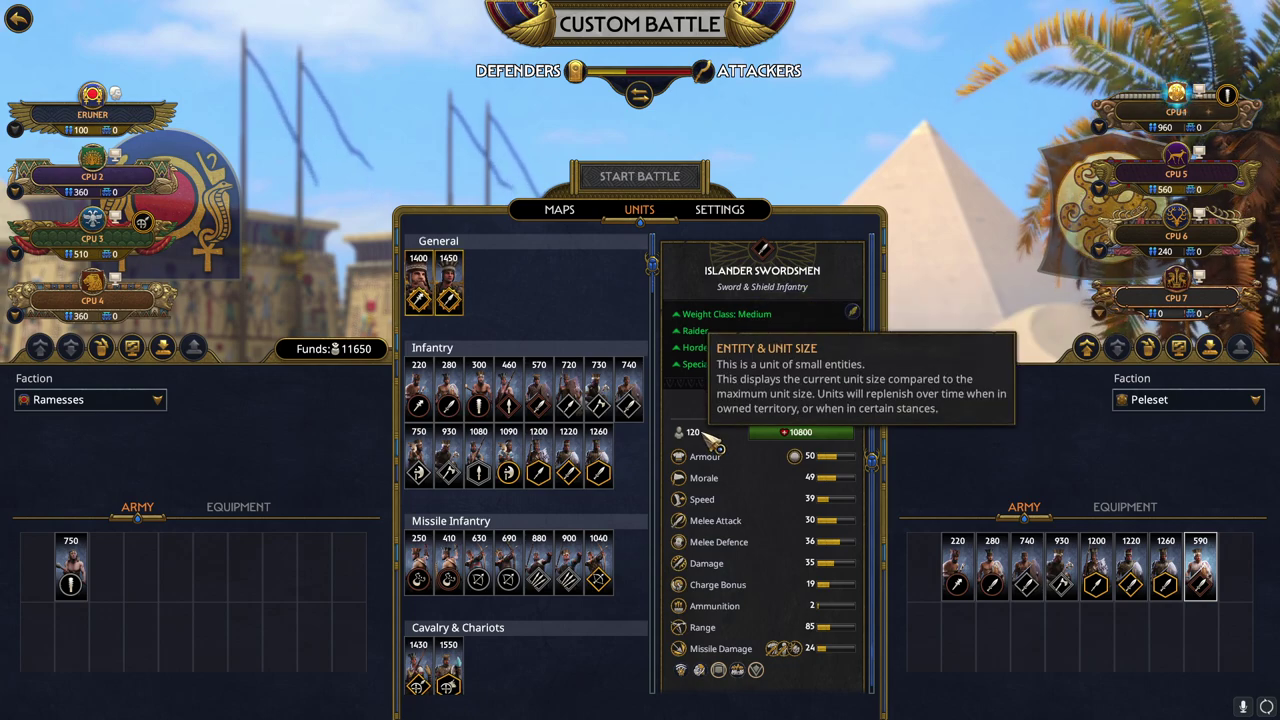
{"action": "left_click", "coordinate": [1131, 566]}
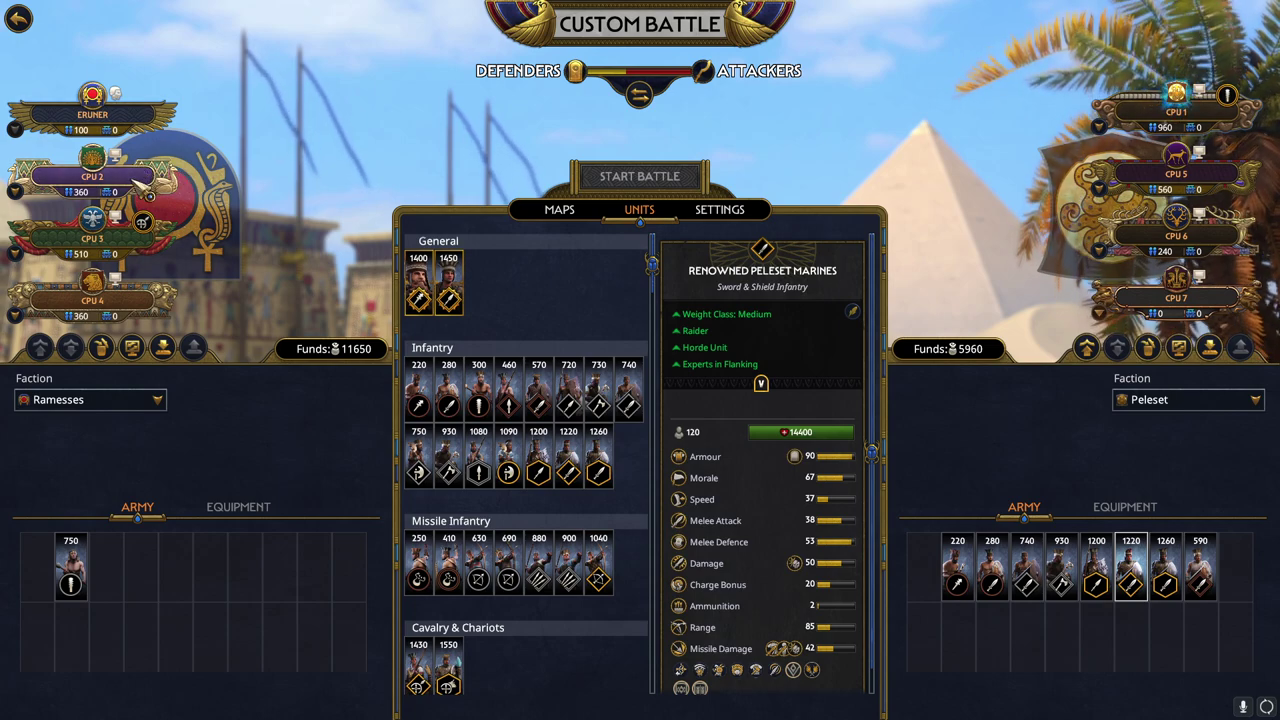
Compare the Elite Canaanite Vanguard in CPU 2's Bay army with CPU 7's 920-cost Mycenae infantry, and read its Strider and Ambushers abilities
{"action": "left_click", "coordinate": [140, 186]}
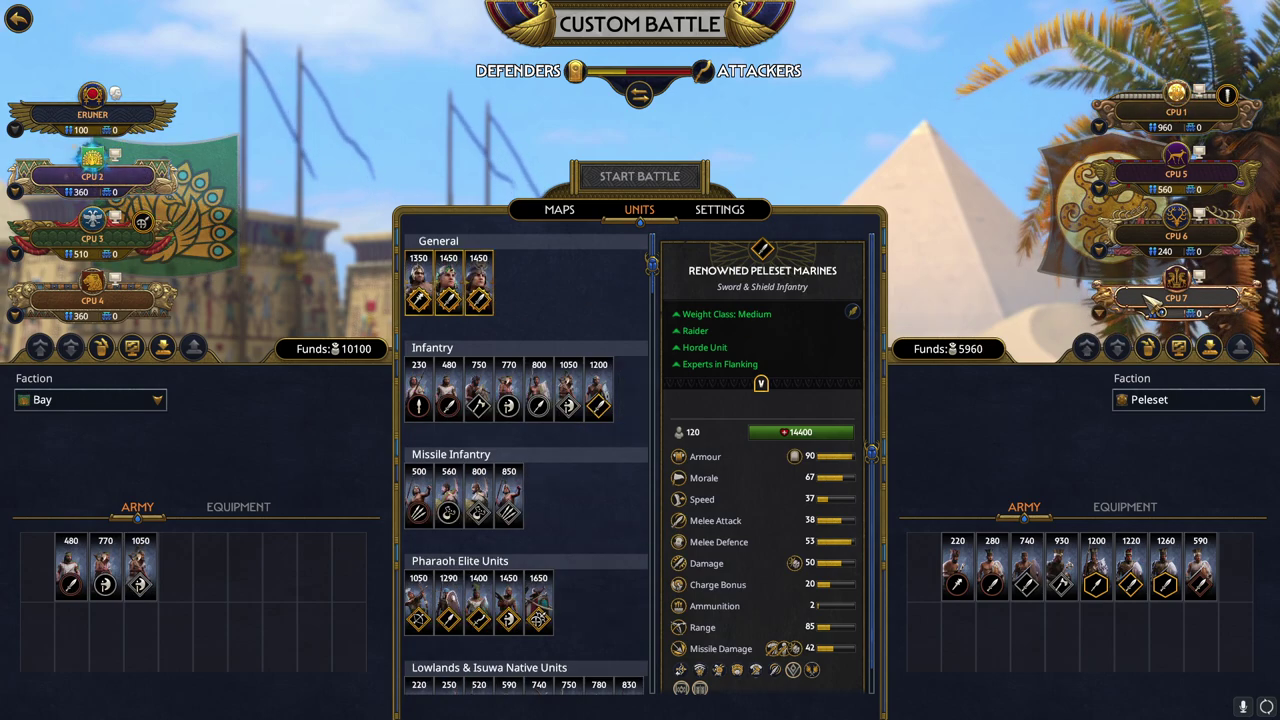
{"action": "left_click", "coordinate": [1144, 297]}
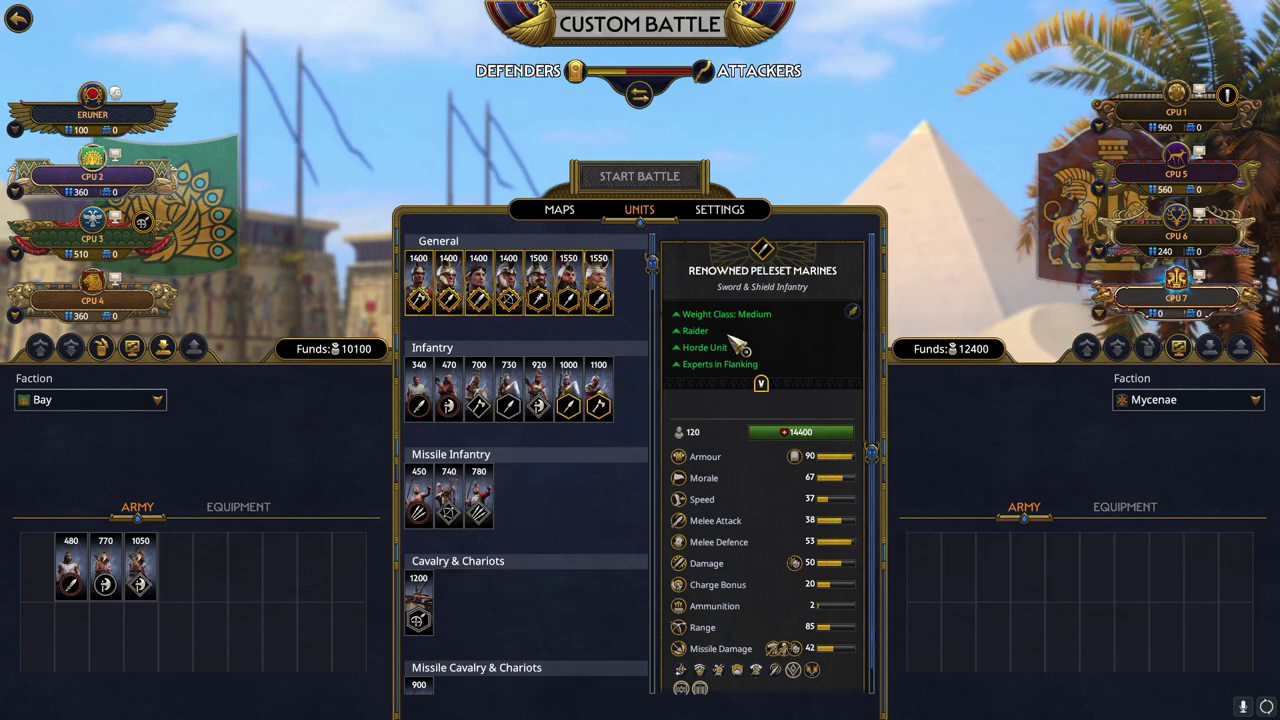
{"action": "left_click", "coordinate": [549, 416]}
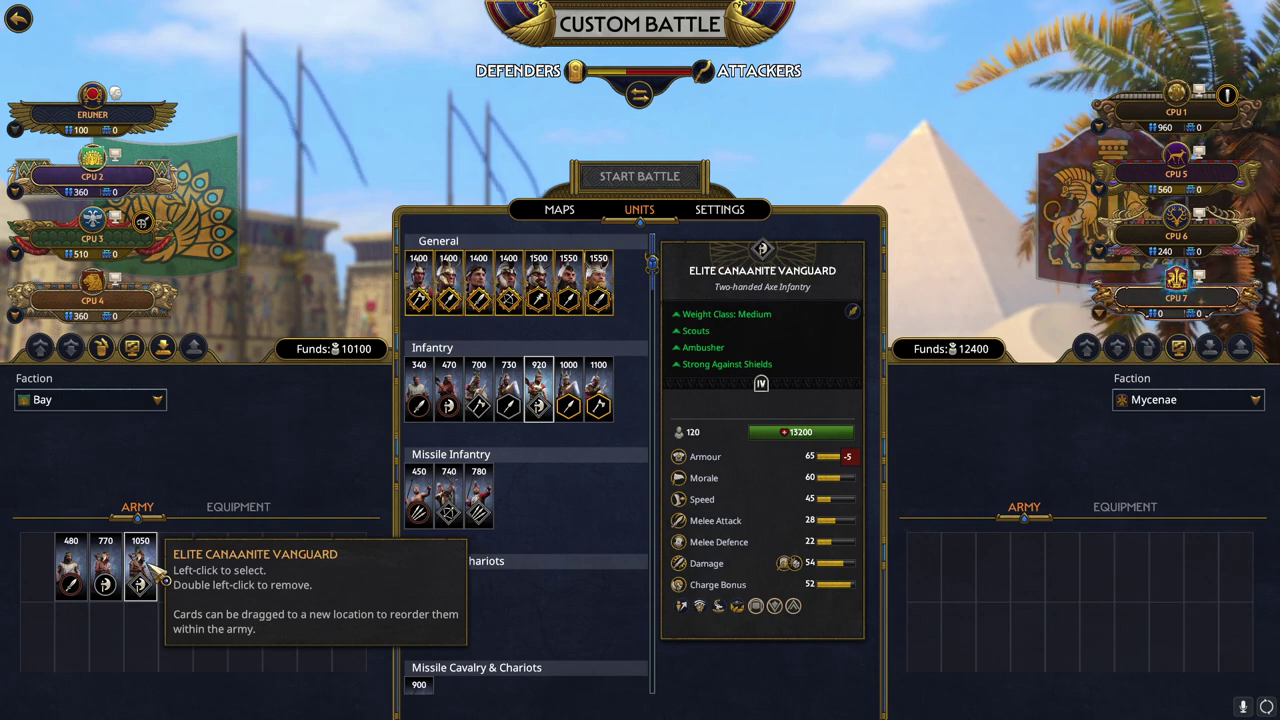
{"action": "mouse_move", "coordinate": [687, 604]}
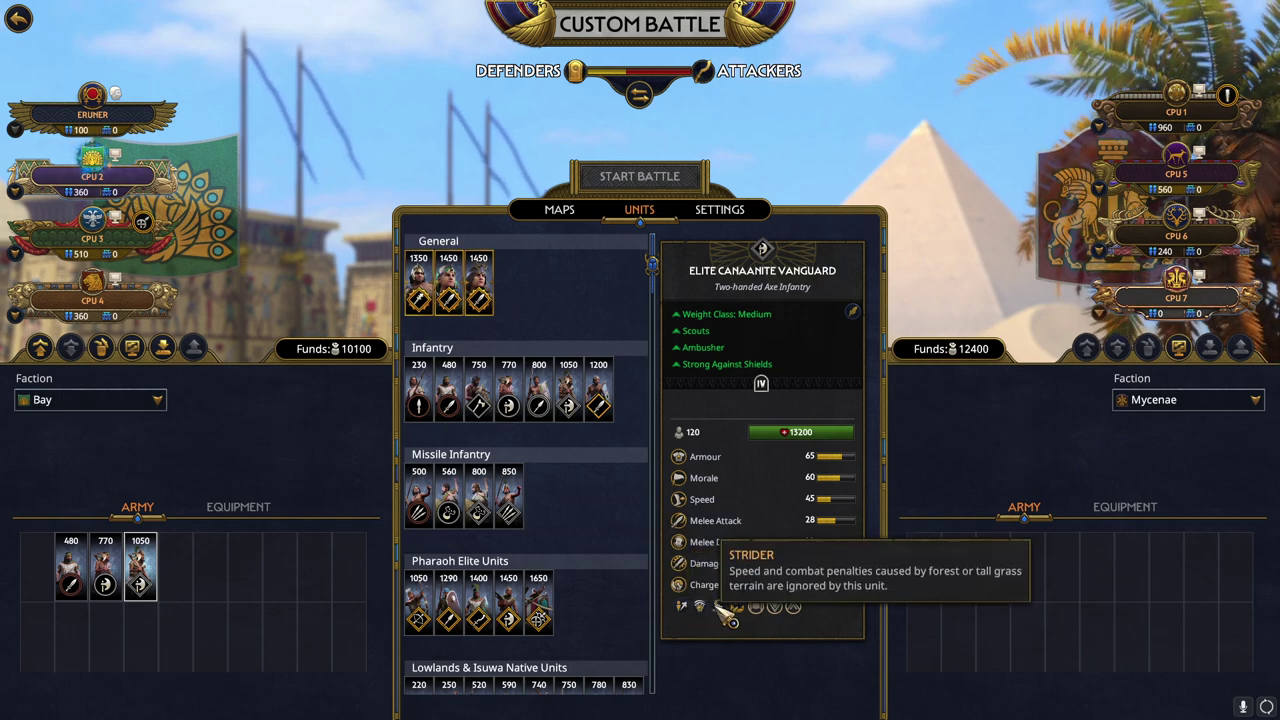
{"action": "mouse_move", "coordinate": [742, 606]}
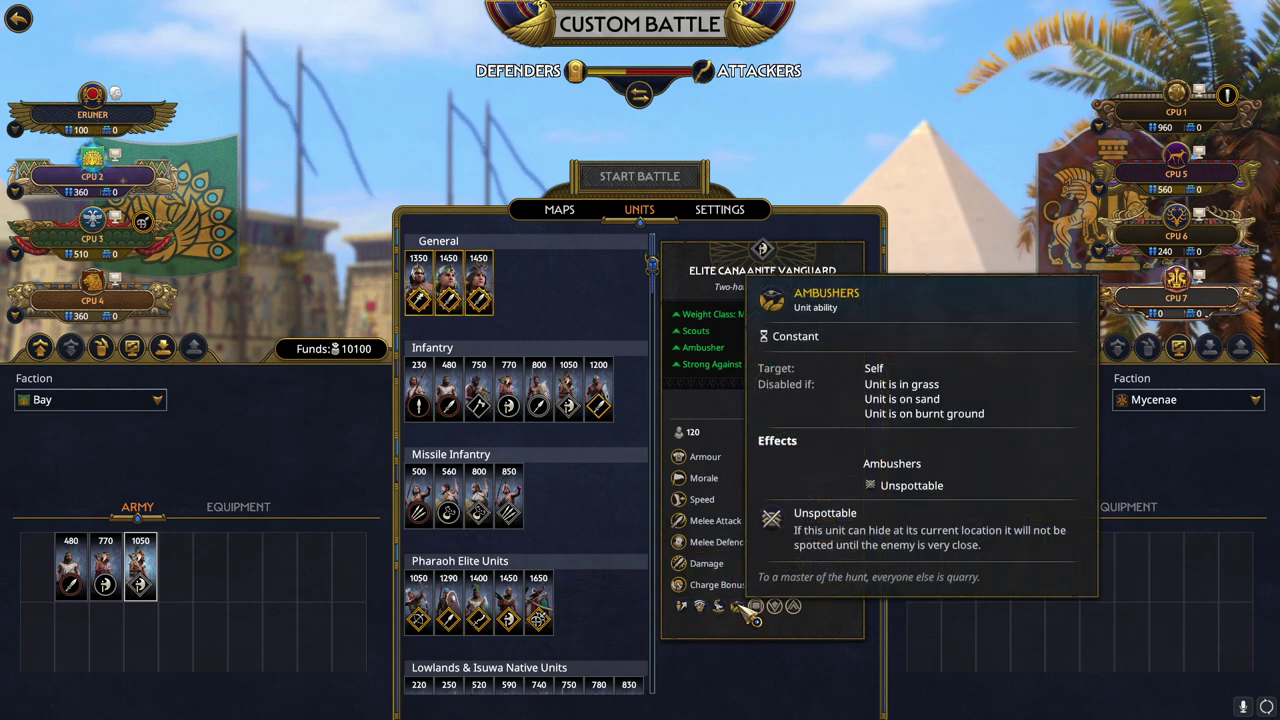
Examine the stats of Bay's Canaanite Vanguard and Canaanite Warriors, and return to CPU 1's Peleset army
{"action": "left_click", "coordinate": [108, 572]}
{"action": "left_click", "coordinate": [418, 600]}
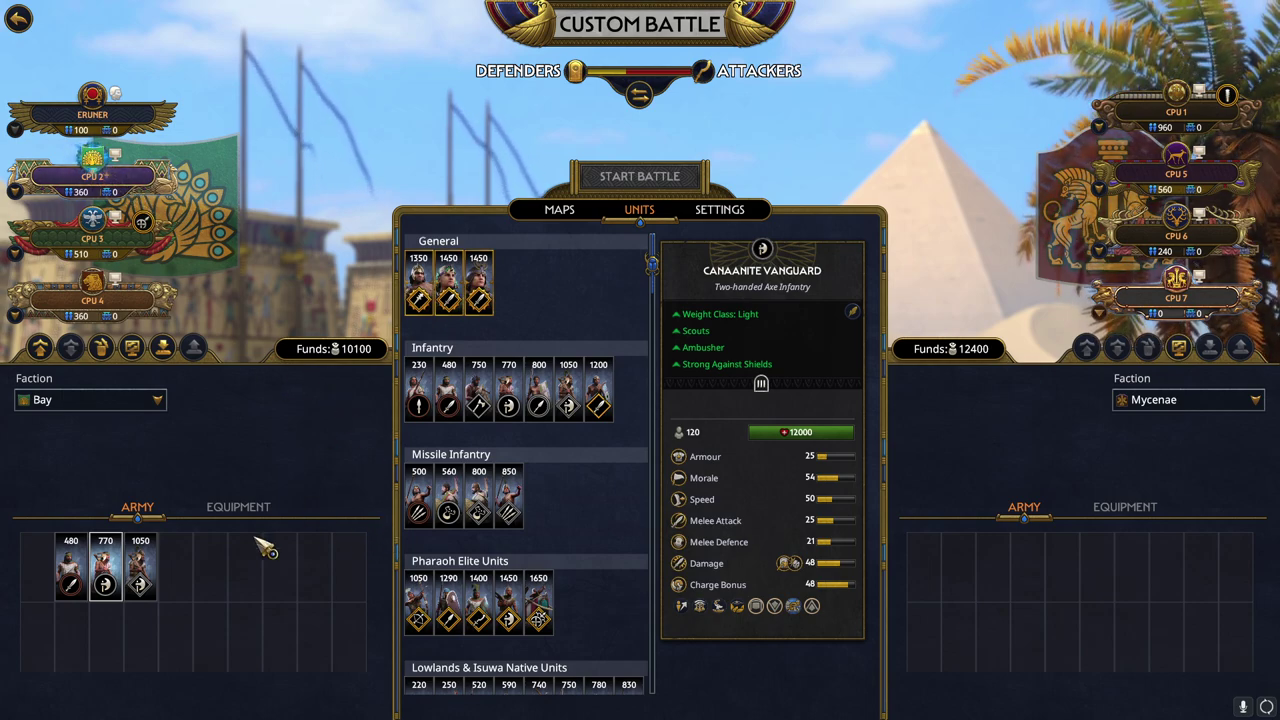
{"action": "left_click", "coordinate": [71, 567]}
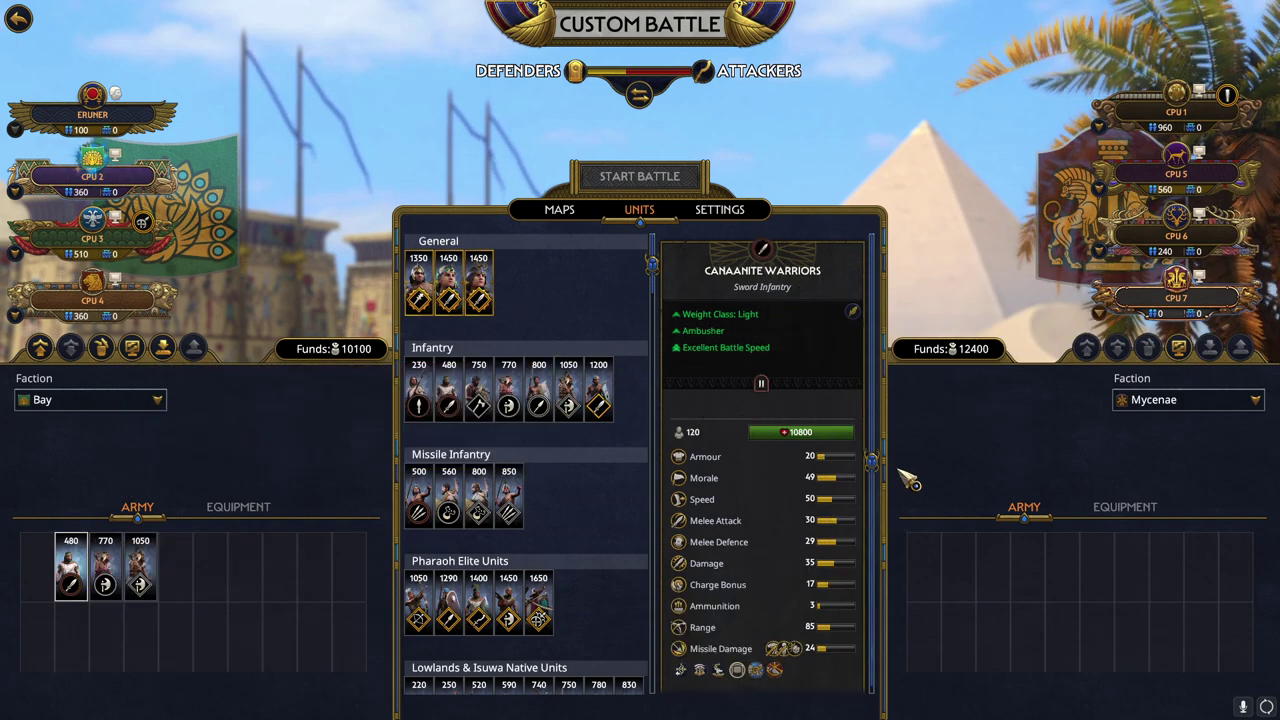
{"action": "mouse_move", "coordinate": [854, 562]}
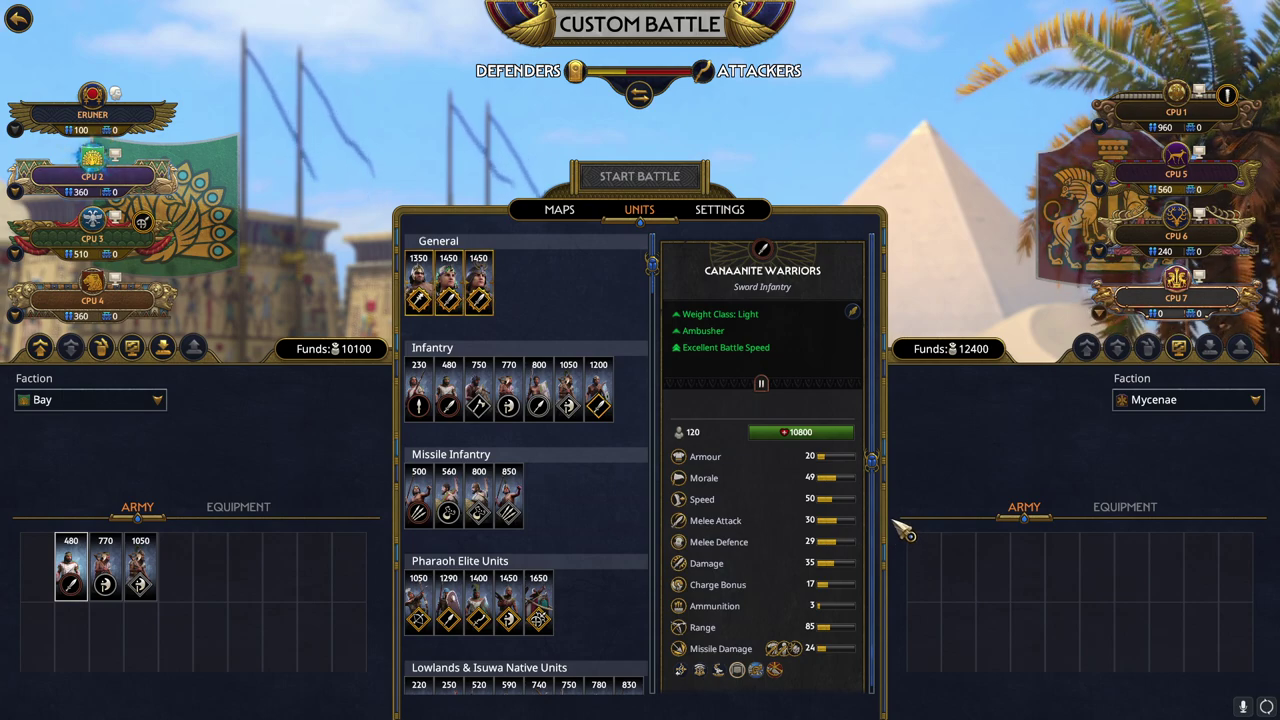
{"action": "mouse_move", "coordinate": [708, 694]}
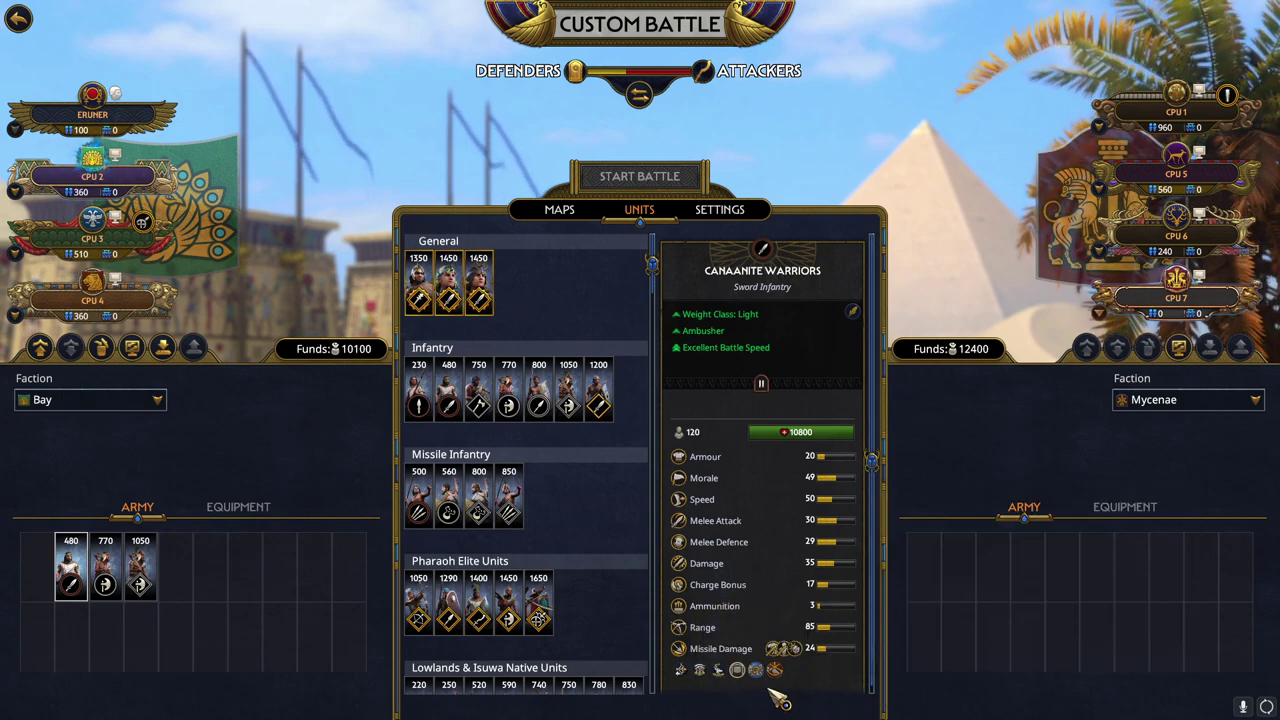
{"action": "mouse_move", "coordinate": [757, 676]}
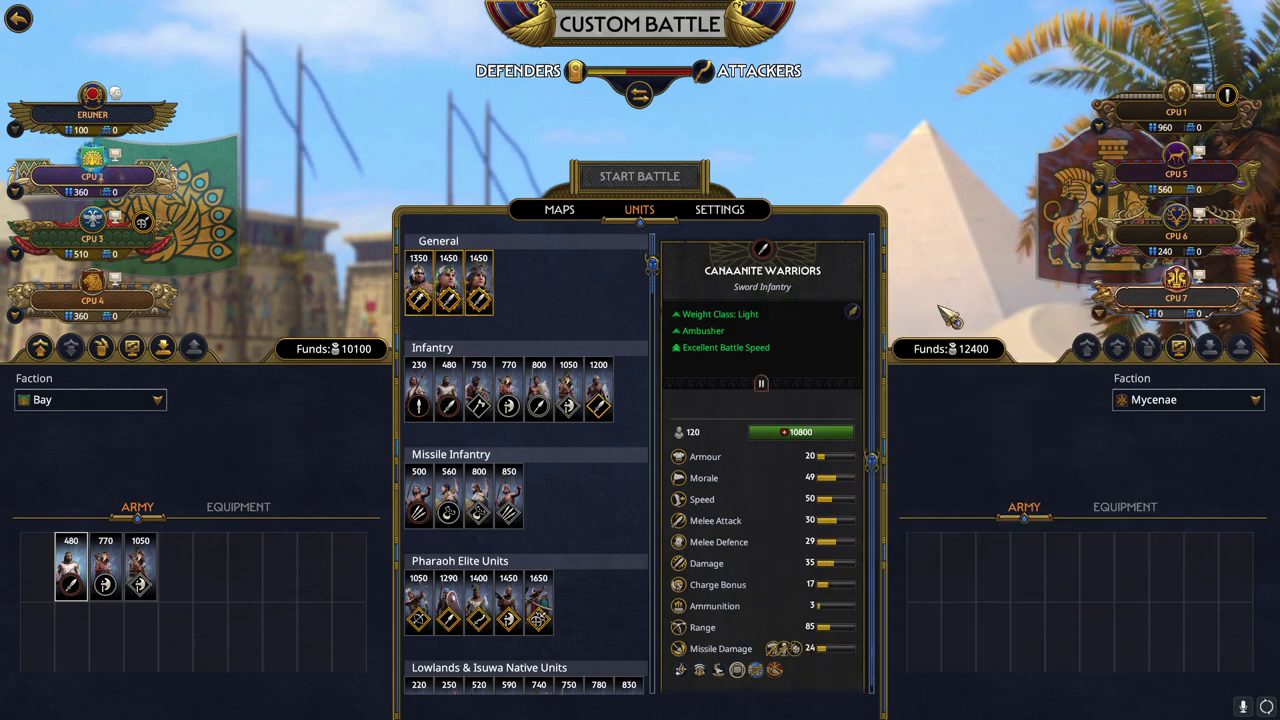
{"action": "left_click", "coordinate": [1140, 127]}
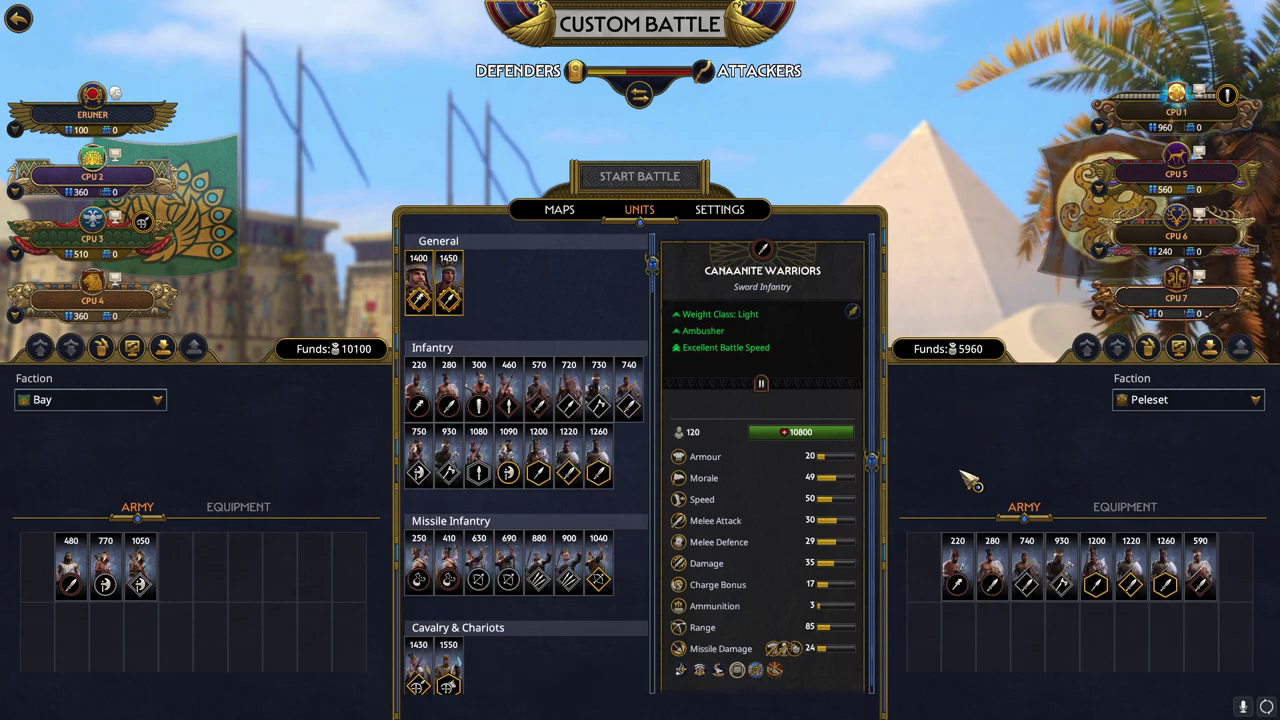